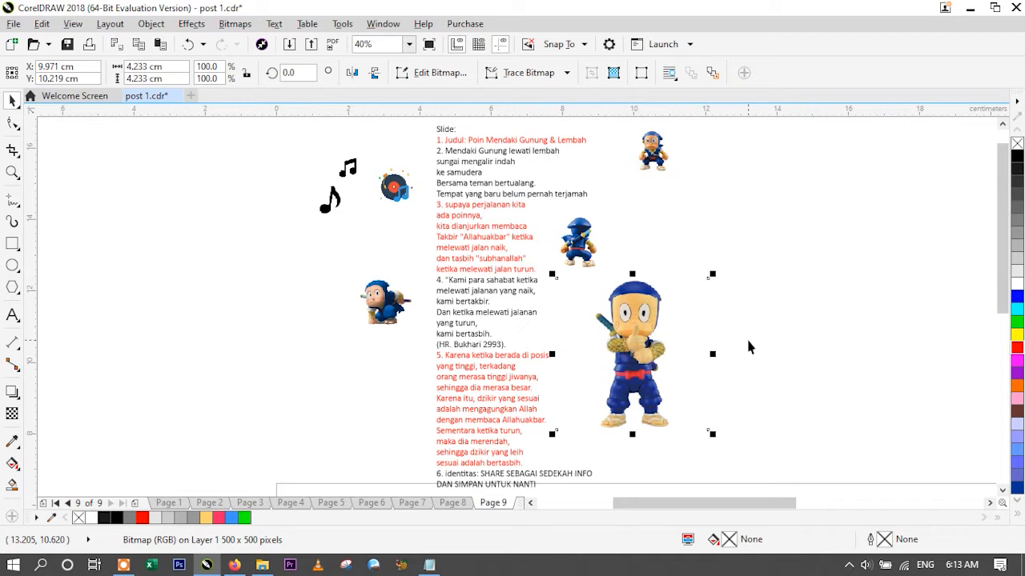
{"action": "left_click", "coordinate": [748, 342]}
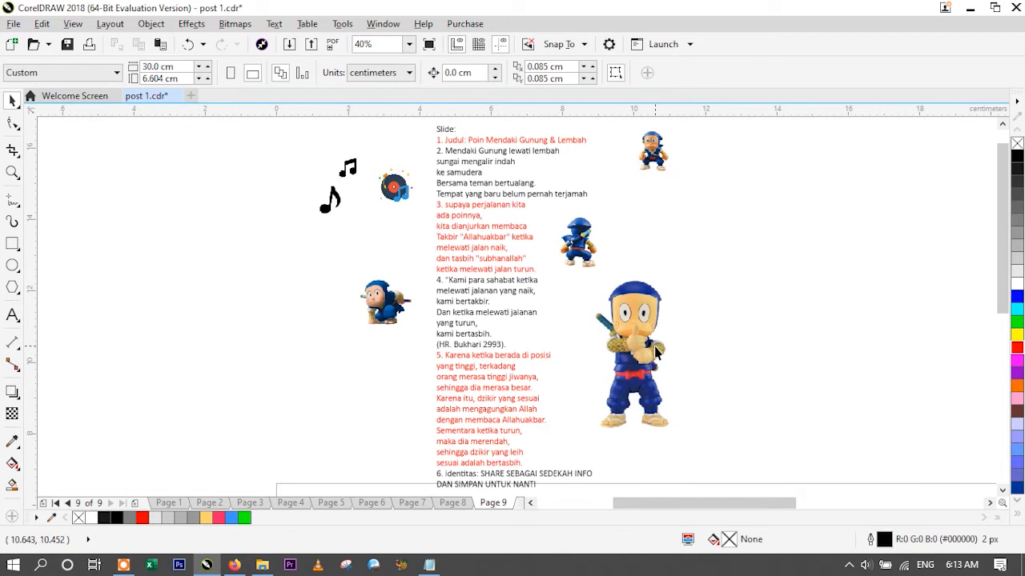
{"action": "left_click", "coordinate": [711, 338]}
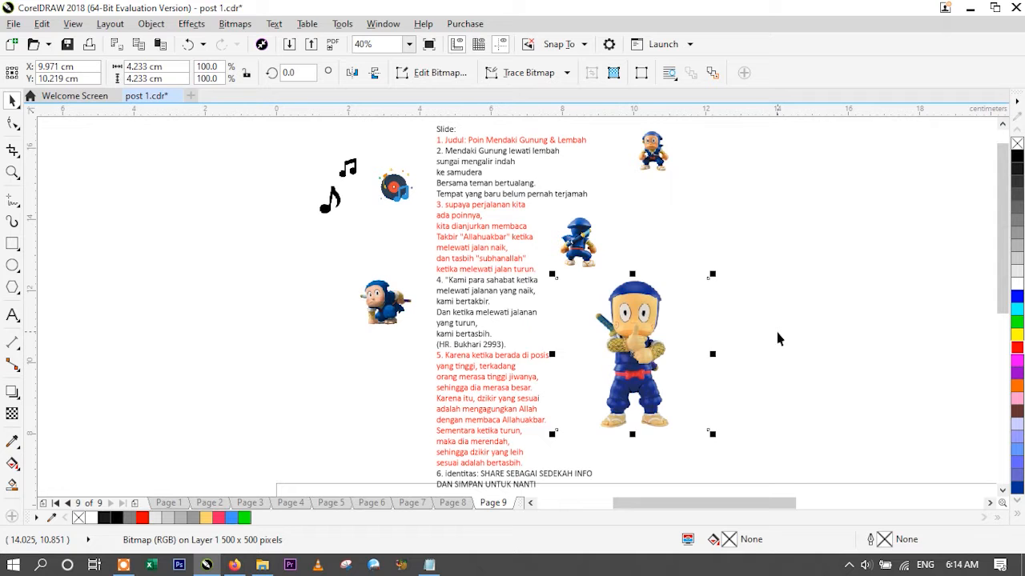
{"action": "left_click", "coordinate": [772, 352]}
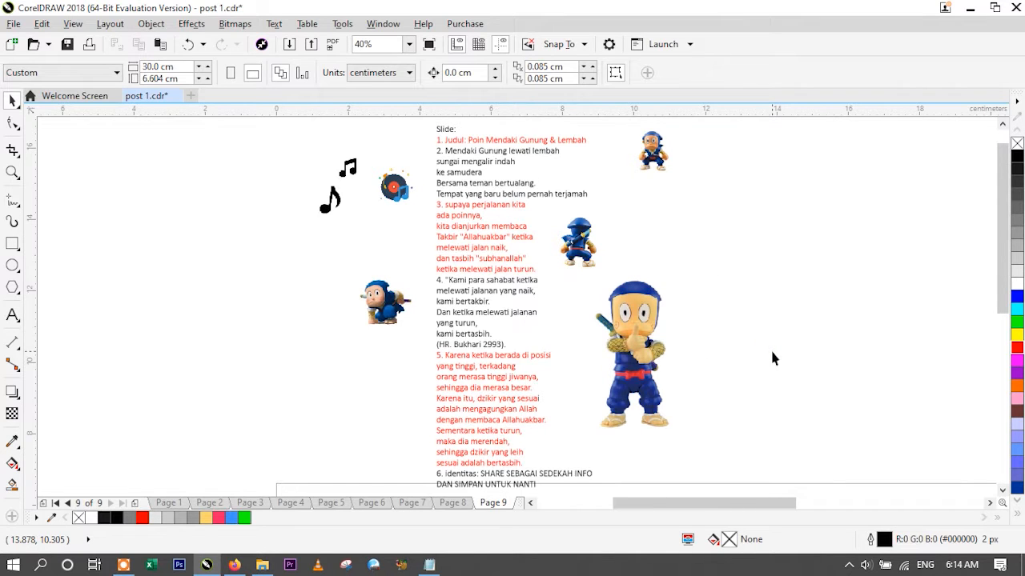
{"action": "left_click", "coordinate": [653, 349]}
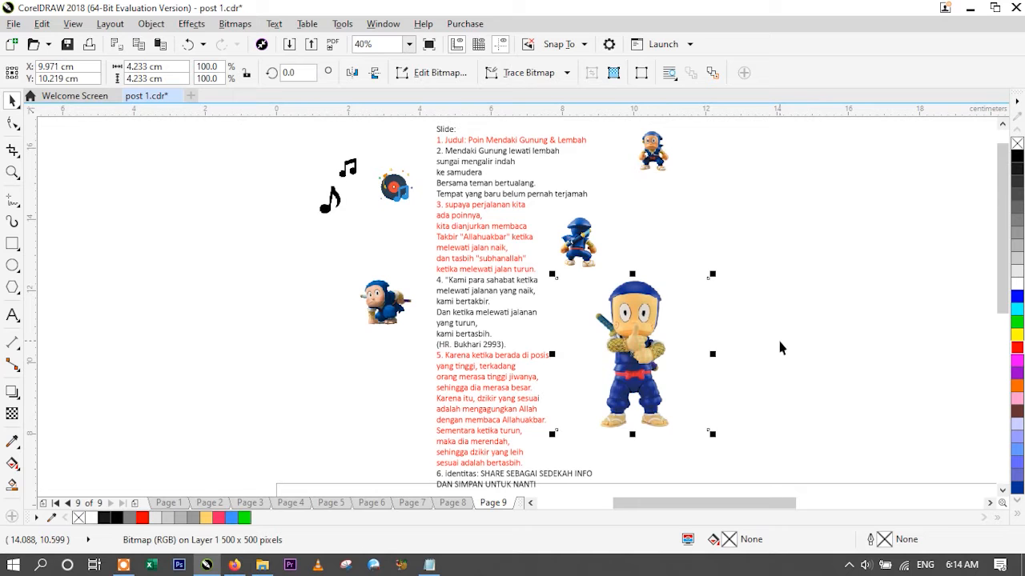
{"action": "left_click", "coordinate": [806, 341]}
{"action": "left_click", "coordinate": [642, 341]}
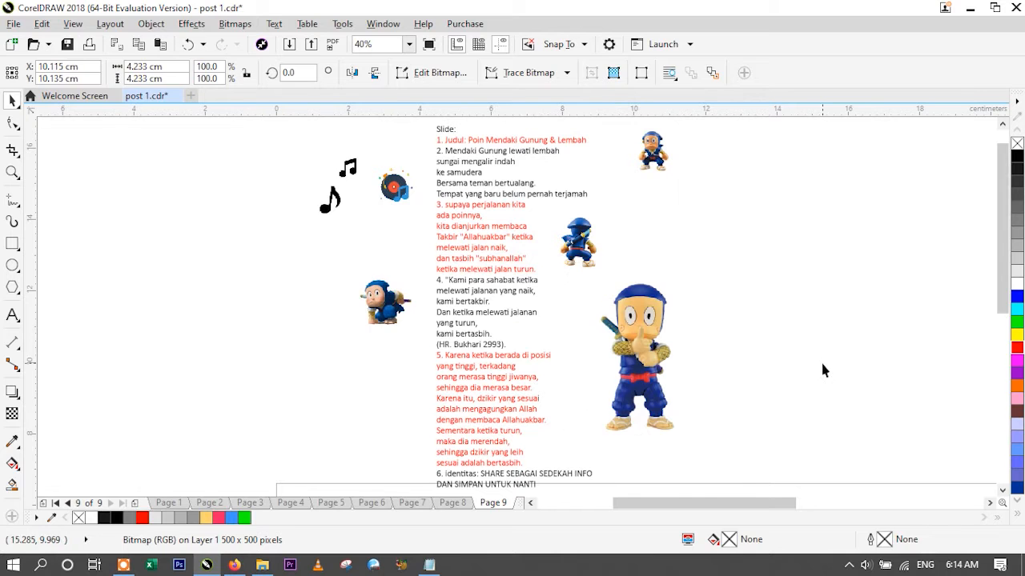
{"action": "left_click", "coordinate": [822, 362]}
- Trim the empty margins around the large ninja bitmap with the Shape tool so its frame fits the figure closely
{"action": "left_click", "coordinate": [649, 346]}
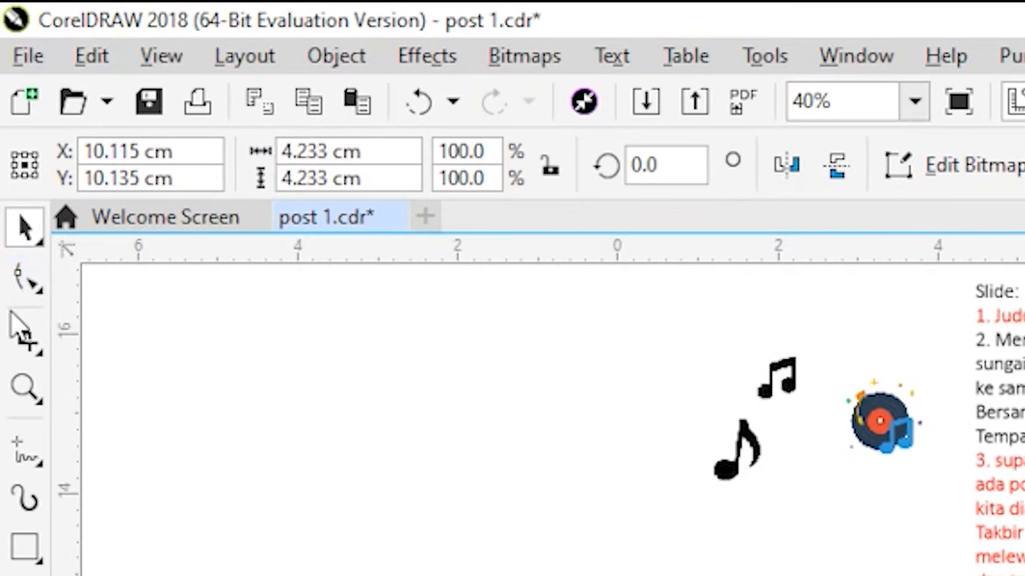
{"action": "left_click", "coordinate": [12, 124]}
{"action": "left_click", "coordinate": [29, 280]}
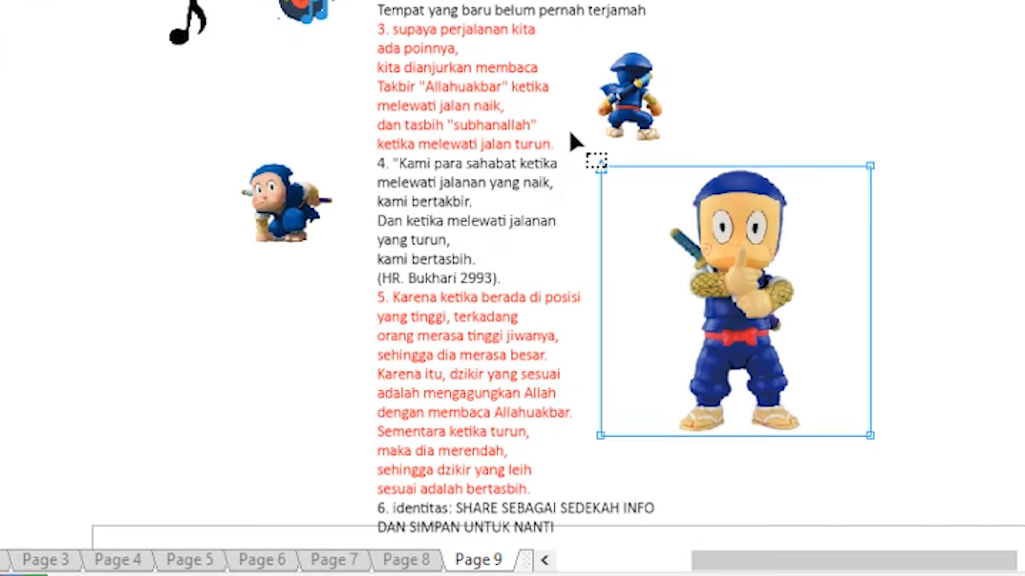
{"action": "left_click_drag", "start_coordinate": [545, 261], "coordinate": [565, 357]}
{"action": "left_click_drag", "start_coordinate": [603, 308], "coordinate": [669, 443]}
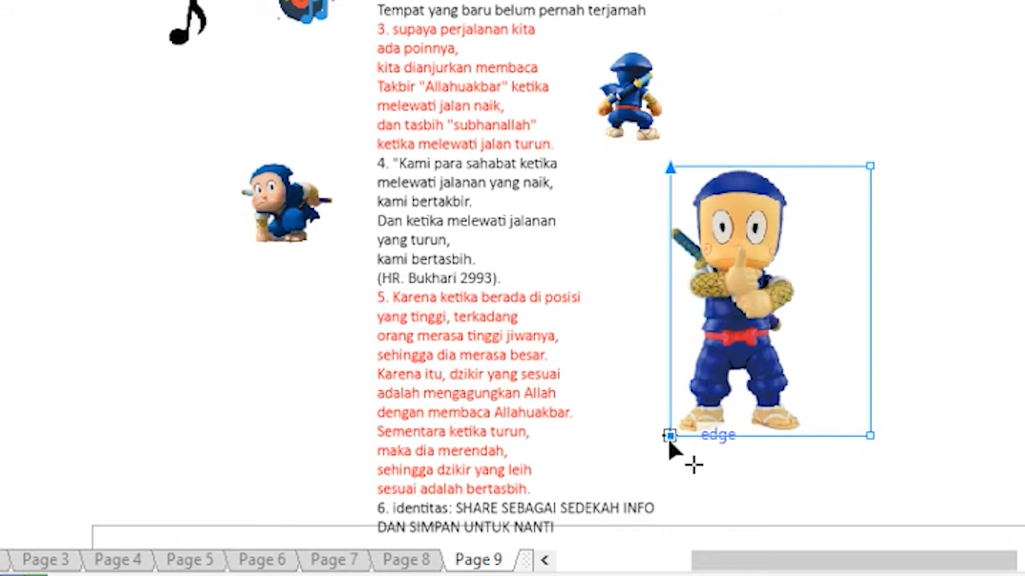
{"action": "left_click_drag", "start_coordinate": [956, 130], "coordinate": [840, 484]}
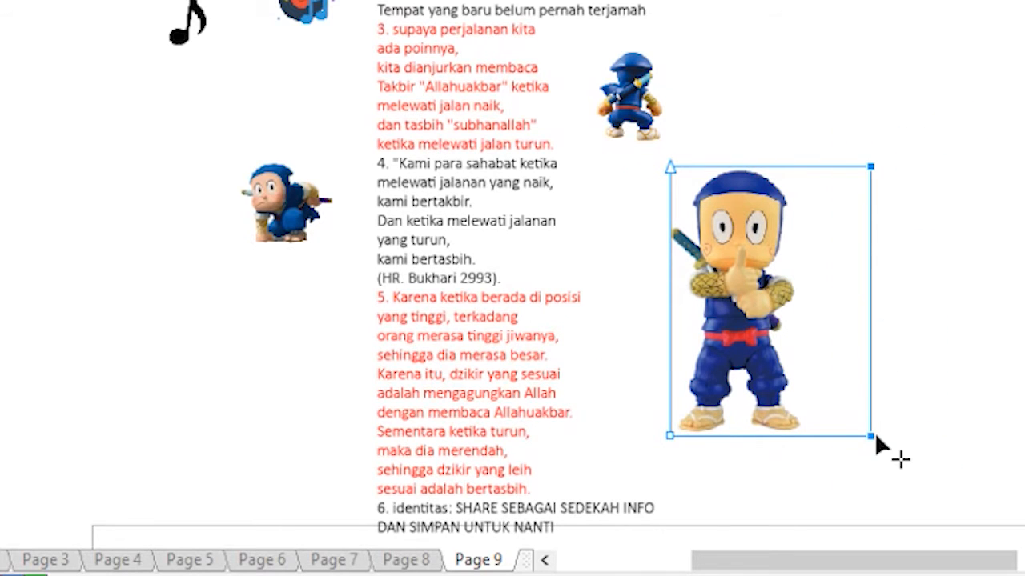
{"action": "left_click_drag", "start_coordinate": [869, 436], "coordinate": [805, 429]}
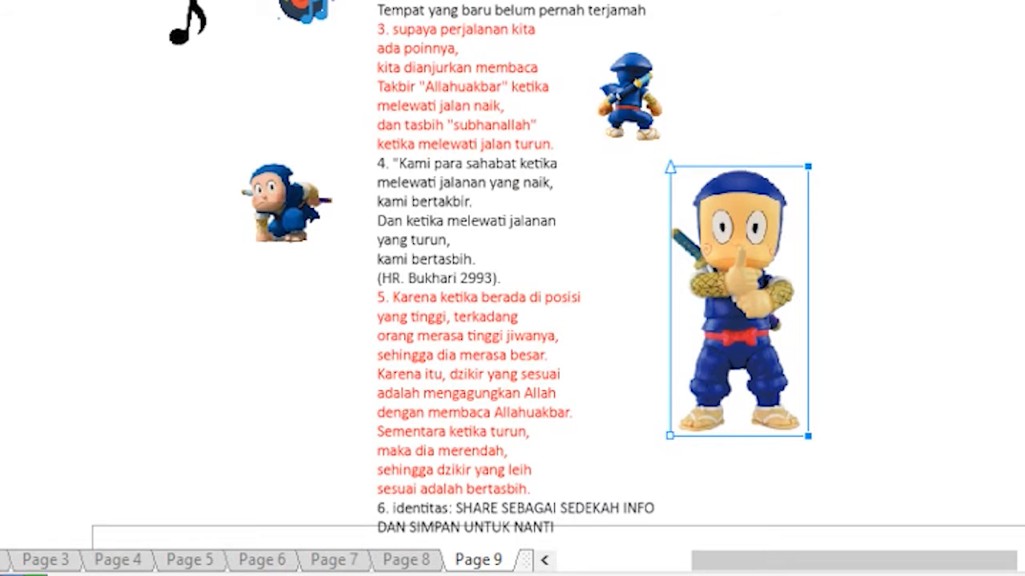
{"action": "key", "text": "space"}
{"action": "left_click", "coordinate": [631, 96]}
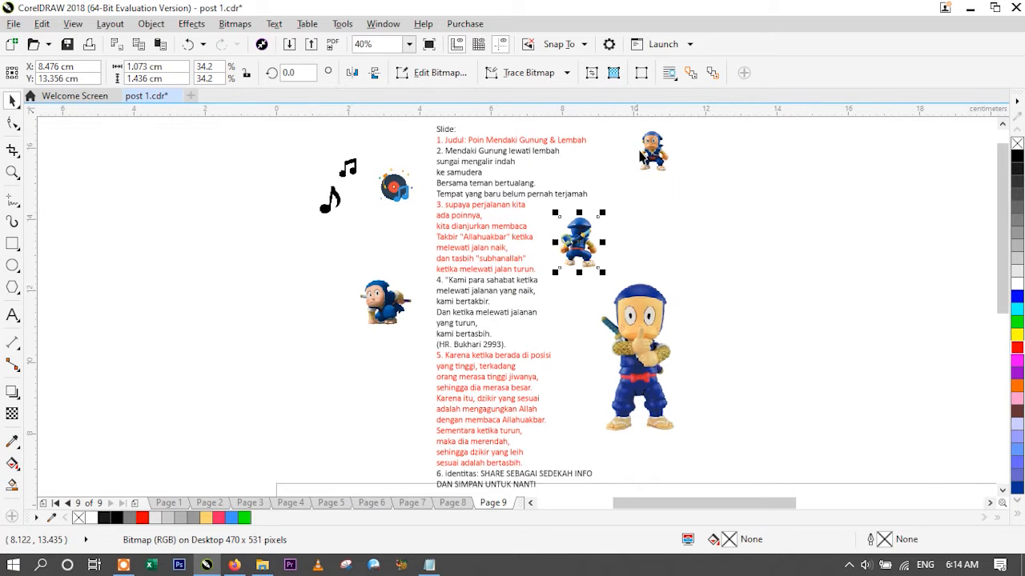
{"action": "left_click", "coordinate": [643, 145]}
{"action": "left_click", "coordinate": [399, 191]}
{"action": "left_click", "coordinate": [397, 296]}
{"action": "left_click", "coordinate": [337, 200]}
{"action": "left_click", "coordinate": [265, 167]}
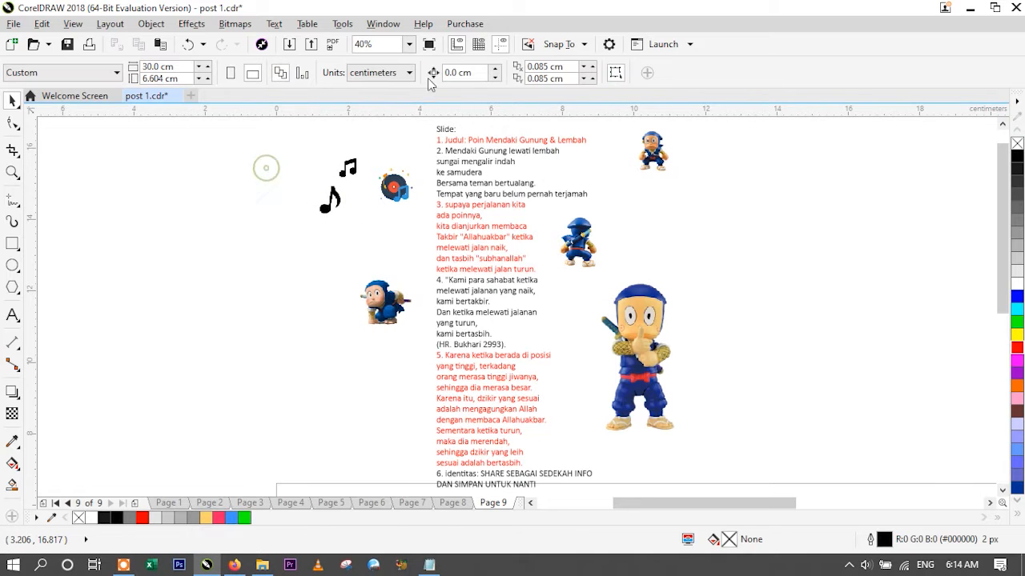
- Draw a square about 3.56 cm per side inside the left part of the page with the Rectangle tool
{"action": "left_click", "coordinate": [409, 44]}
{"action": "left_click", "coordinate": [370, 70]}
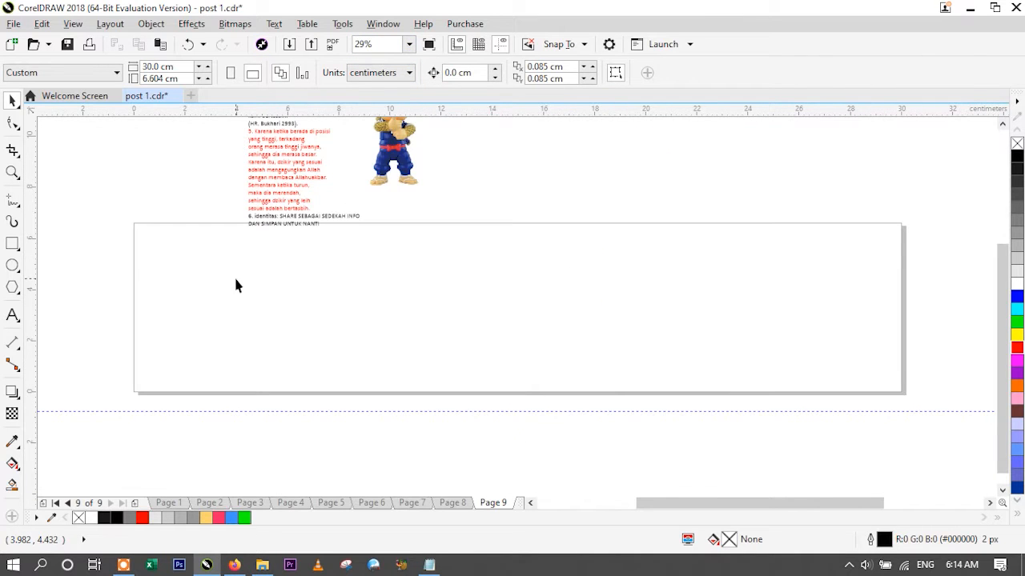
{"action": "left_click", "coordinate": [12, 244]}
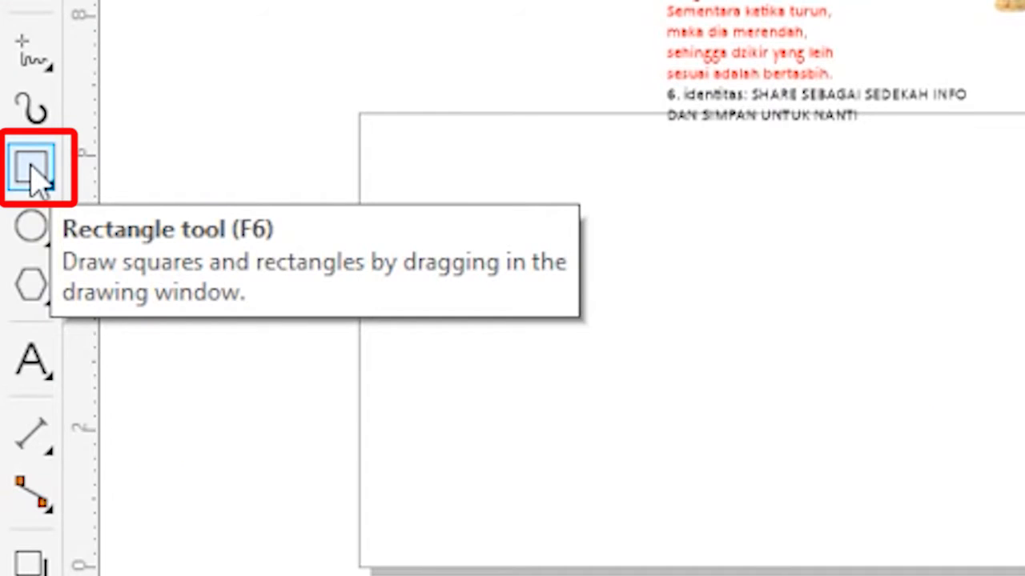
{"action": "left_click", "coordinate": [33, 165]}
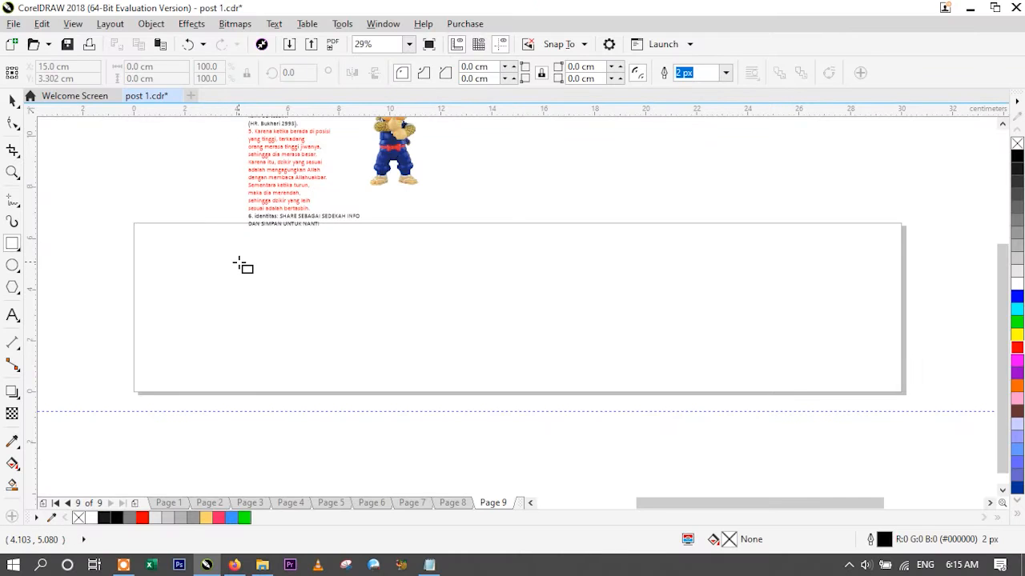
{"action": "left_click_drag", "start_coordinate": [234, 259], "coordinate": [325, 350]}
{"action": "left_click", "coordinate": [12, 100]}
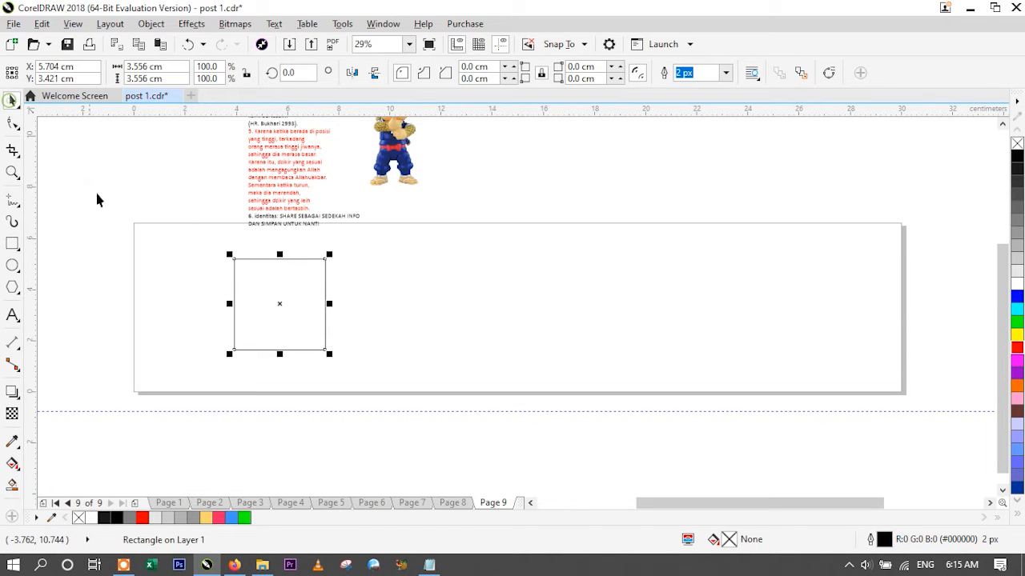
{"action": "left_click", "coordinate": [400, 308]}
- Set the square's width and height to 4 cm each
{"action": "left_click", "coordinate": [284, 294]}
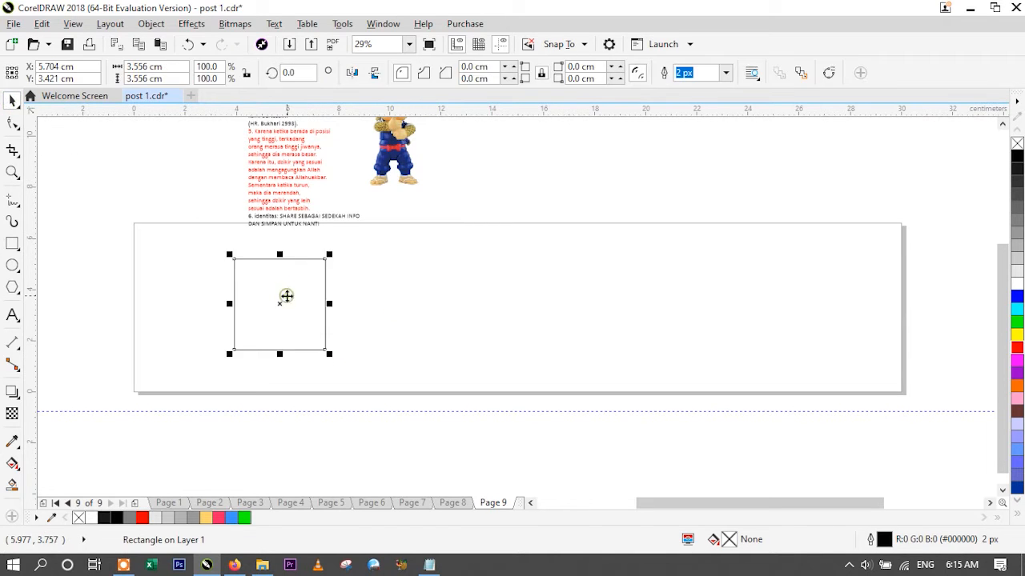
{"action": "double_click", "coordinate": [151, 69]}
{"action": "type", "text": "4cm"}
{"action": "key", "text": "Tab"}
{"action": "type", "text": "4"}
{"action": "key", "text": "Return"}
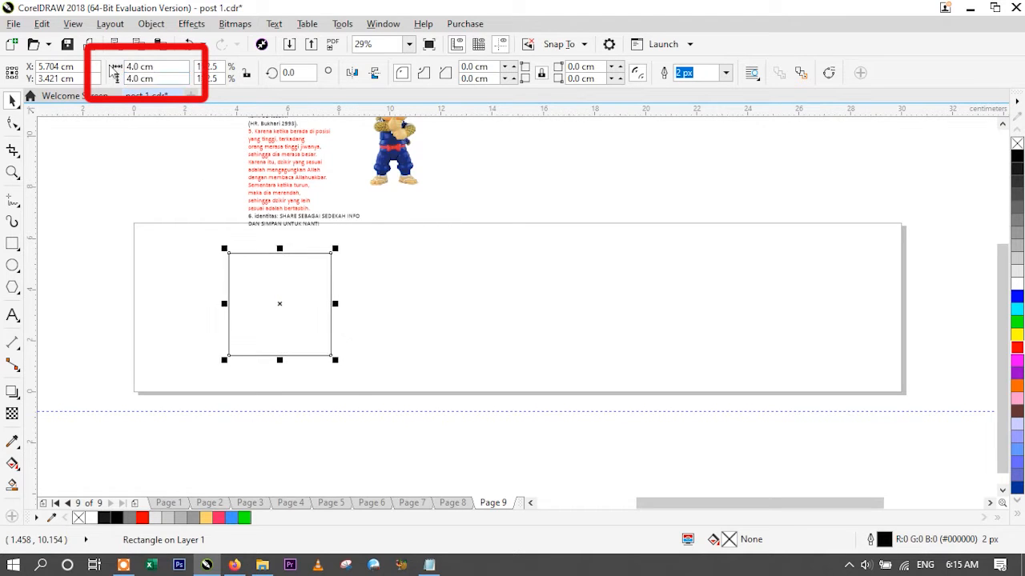
- Move the 4 cm square slightly left and down on the page
{"action": "left_click", "coordinate": [393, 306]}
{"action": "left_click_drag", "start_coordinate": [294, 304], "coordinate": [277, 297]}
{"action": "left_click", "coordinate": [347, 283]}
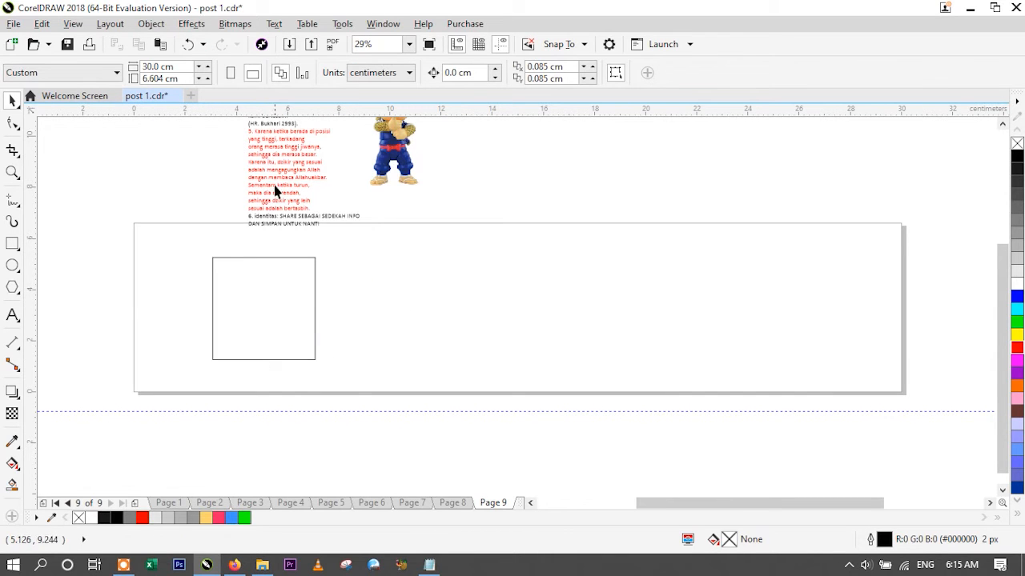
{"action": "left_click", "coordinate": [284, 273]}
{"action": "left_click", "coordinate": [364, 286]}
- Set the square's width to 24 cm and centre the resulting rectangle on the page
{"action": "left_click", "coordinate": [277, 298]}
{"action": "double_click", "coordinate": [135, 66]}
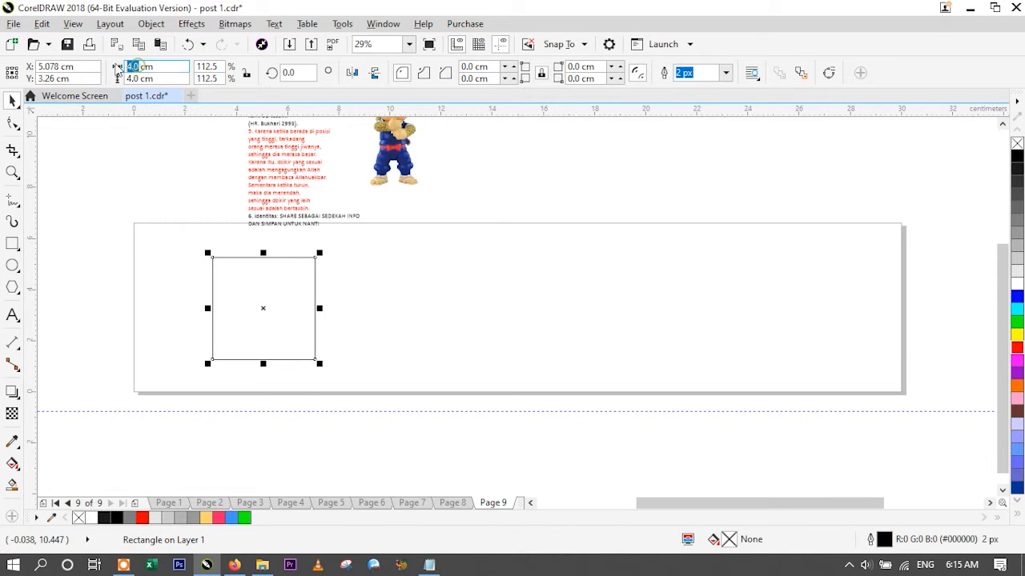
{"action": "type", "text": "24"}
{"action": "key", "text": "Return"}
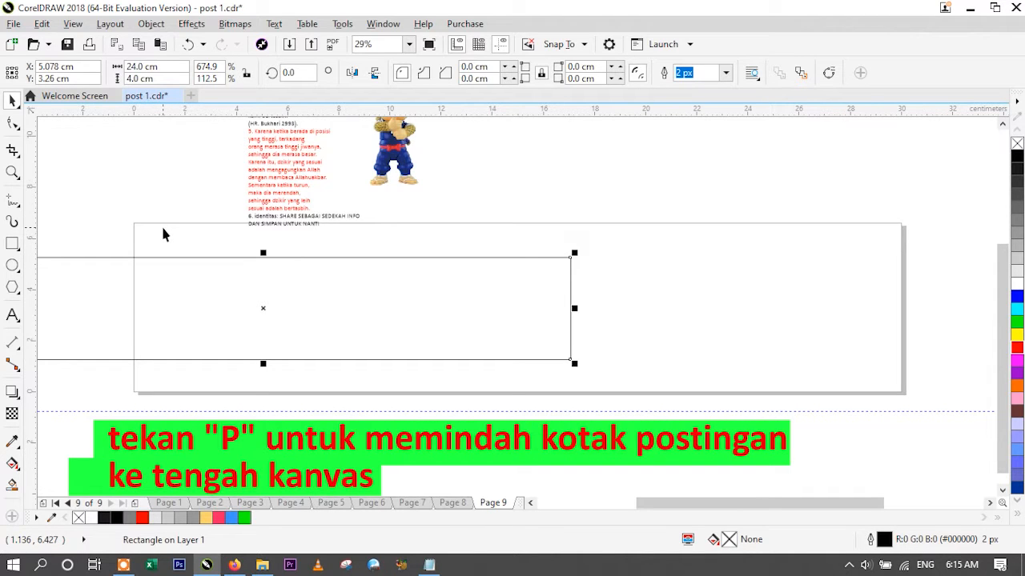
{"action": "key", "text": "p"}
{"action": "key", "text": "Escape"}
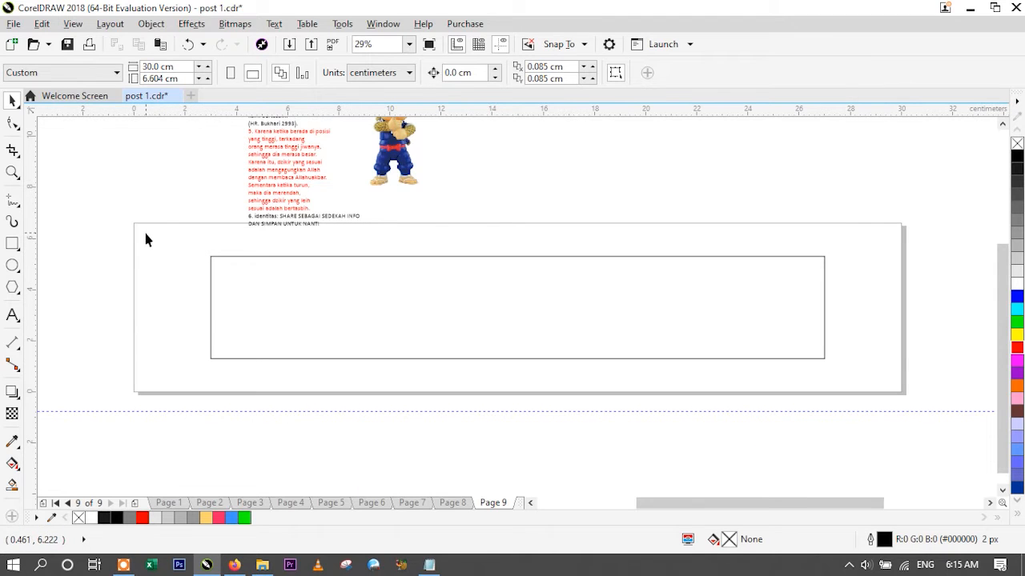
{"action": "double_click", "coordinate": [150, 67]}
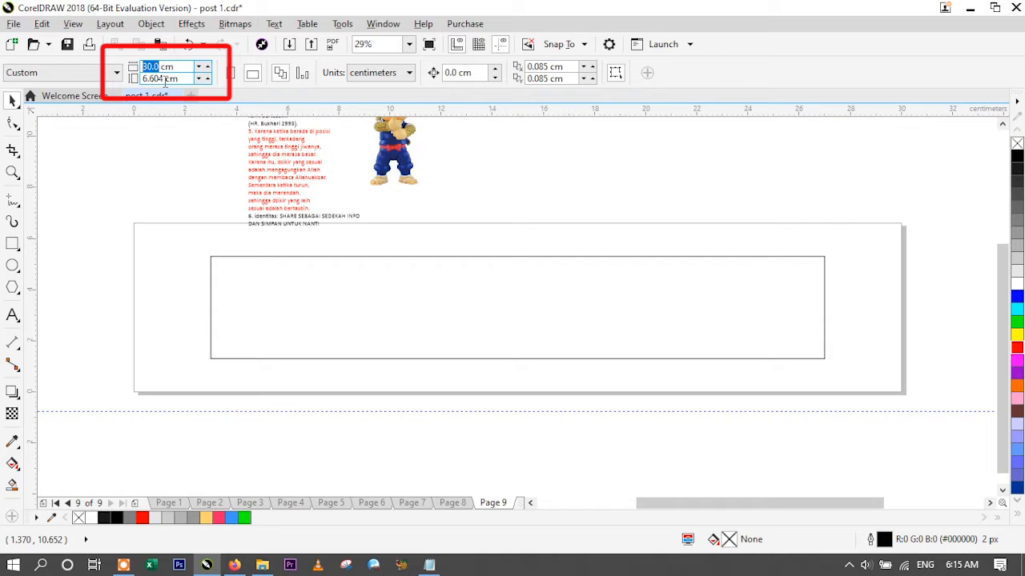
{"action": "left_click", "coordinate": [254, 285]}
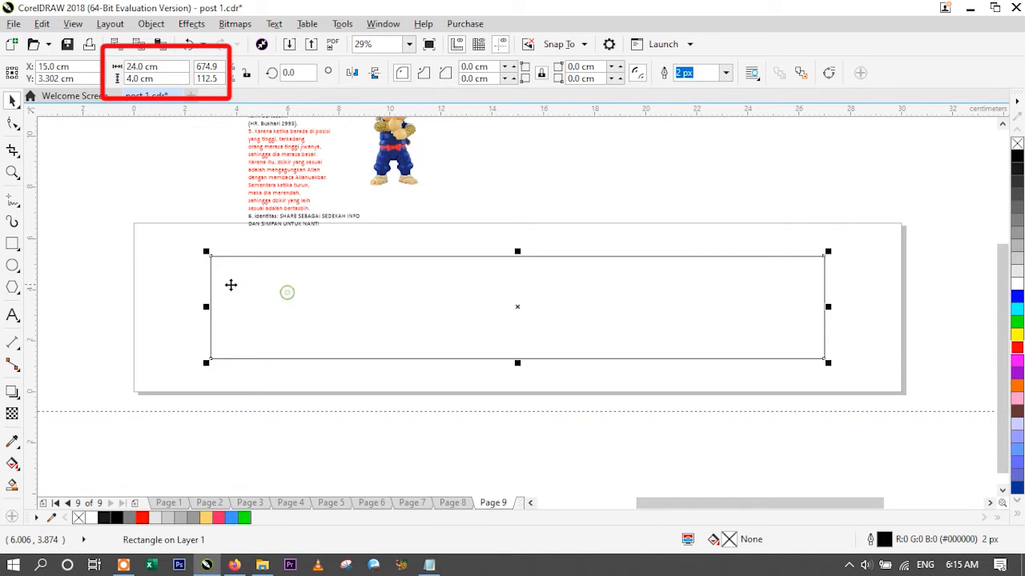
{"action": "left_click", "coordinate": [181, 278]}
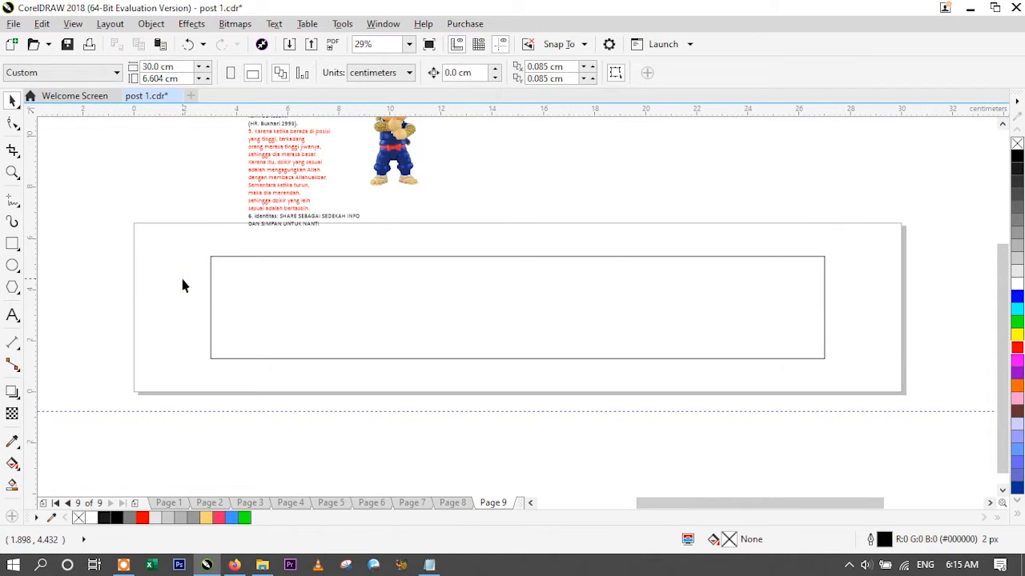
- Draw a tall helper rectangle about 3.46 by 5.81 cm over the left end of the long rectangle
{"action": "left_click", "coordinate": [12, 244]}
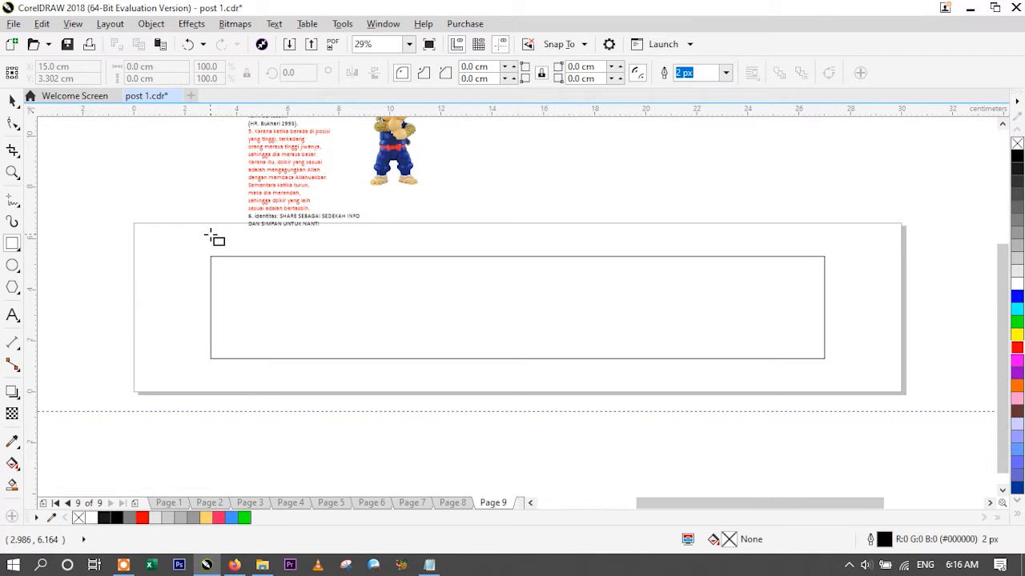
{"action": "mouse_move", "coordinate": [211, 235]}
{"action": "left_mouse_down"}
{"action": "mouse_move", "coordinate": [316, 295]}
{"action": "mouse_move", "coordinate": [301, 342]}
{"action": "mouse_move", "coordinate": [315, 376]}
{"action": "mouse_move", "coordinate": [299, 384]}
{"action": "left_mouse_up"}
{"action": "left_click", "coordinate": [12, 101]}
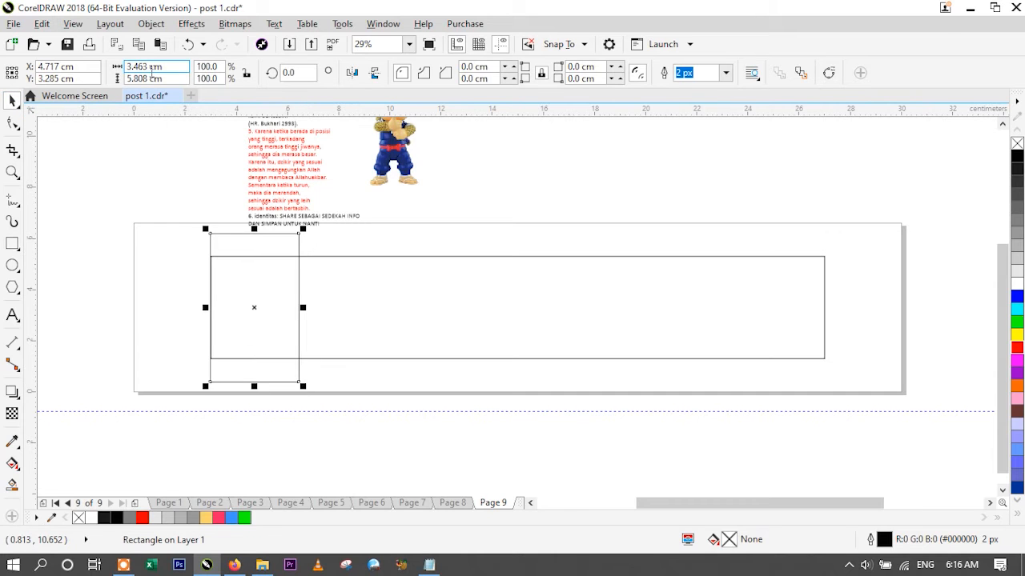
- Set the helper rectangle's width to 4 cm and its height to 6 cm
{"action": "left_click_drag", "start_coordinate": [149, 68], "coordinate": [105, 70]}
{"action": "type", "text": "4"}
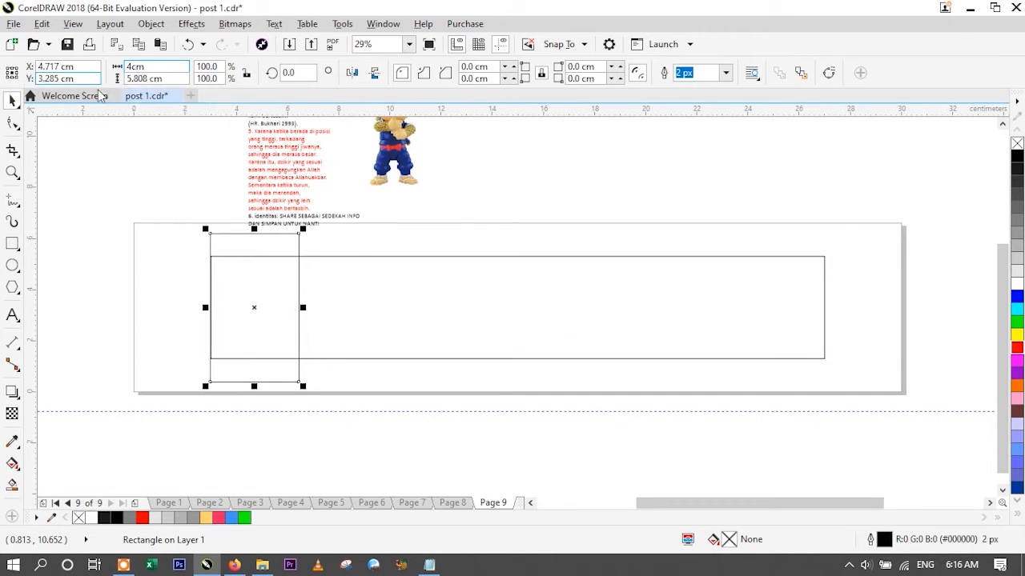
{"action": "left_click_drag", "start_coordinate": [149, 80], "coordinate": [116, 80]}
{"action": "type", "text": "6"}
{"action": "key", "text": "Return"}
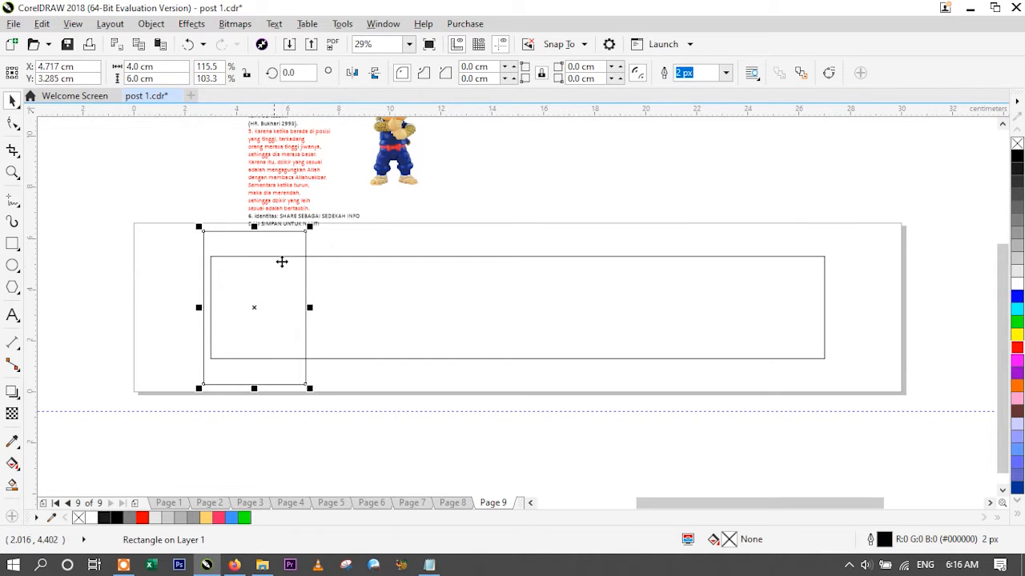
{"action": "left_click", "coordinate": [124, 263]}
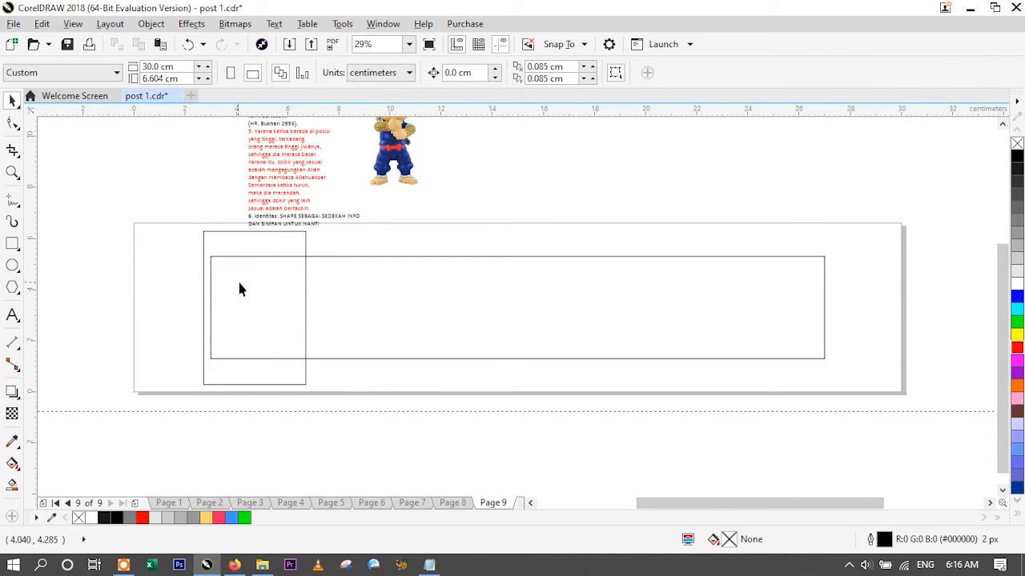
- Align the left edge of the helper rectangle with the left edge of the 24 cm rectangle
{"action": "left_click", "coordinate": [361, 281]}
{"action": "left_click", "coordinate": [156, 277]}
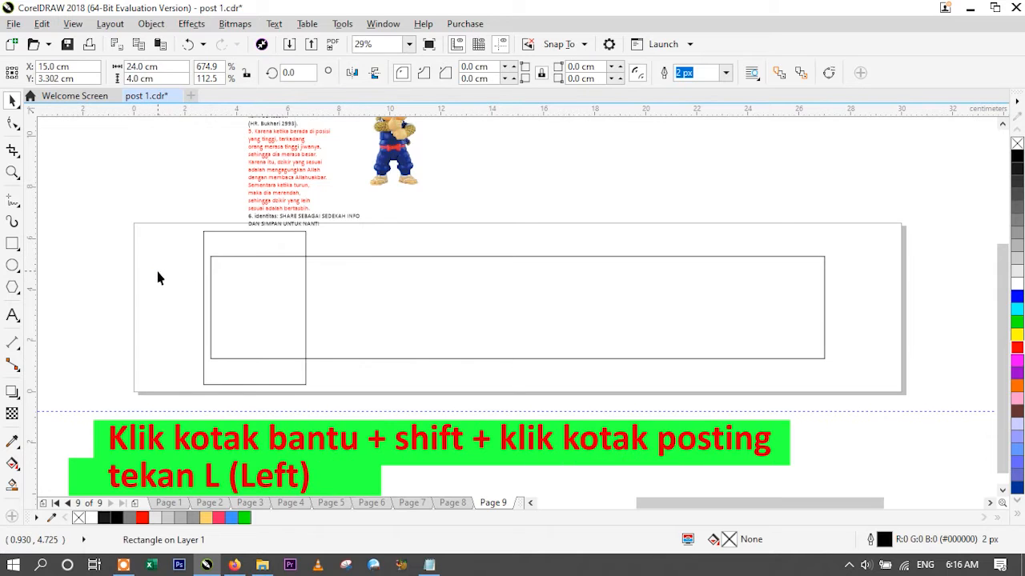
{"action": "left_click", "coordinate": [225, 232]}
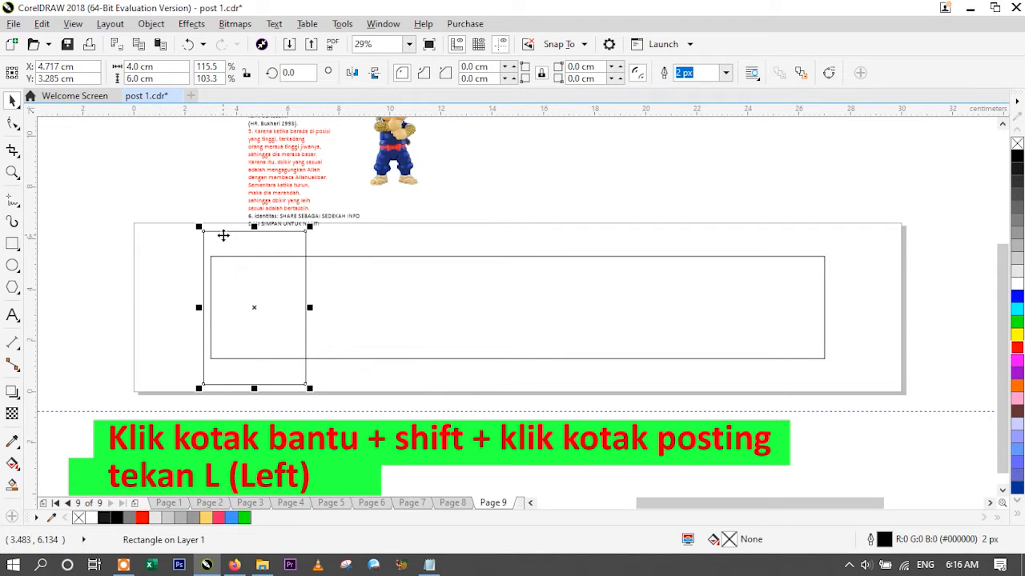
{"action": "left_click", "coordinate": [488, 320], "text": "shift"}
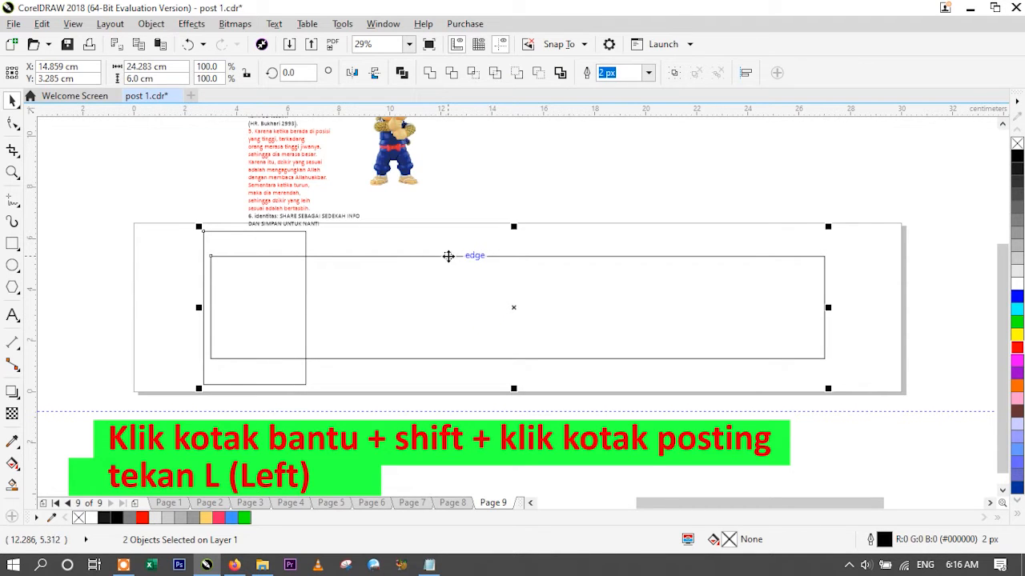
{"action": "key", "text": "l"}
{"action": "left_click", "coordinate": [189, 282]}
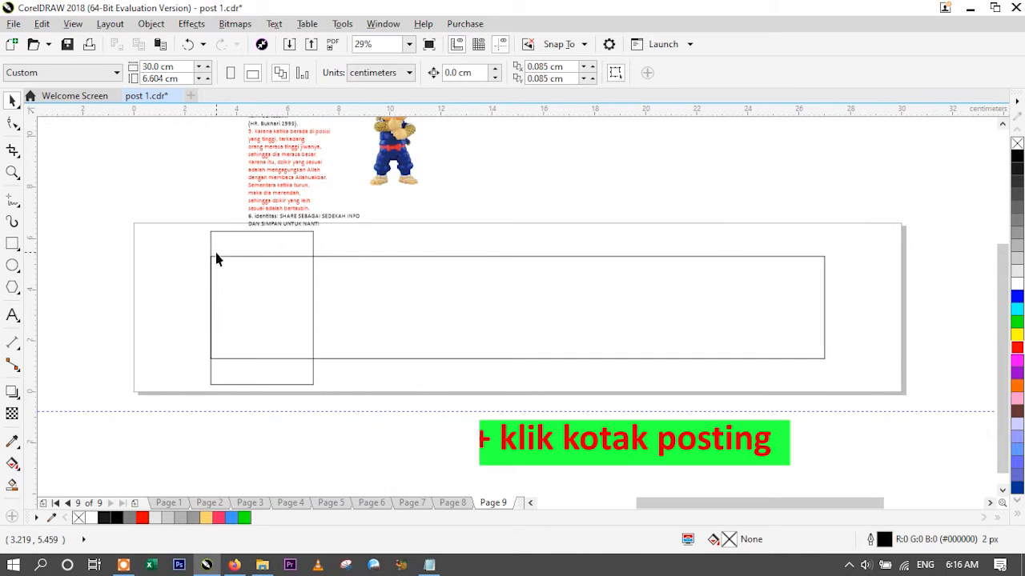
{"action": "left_click", "coordinate": [152, 279]}
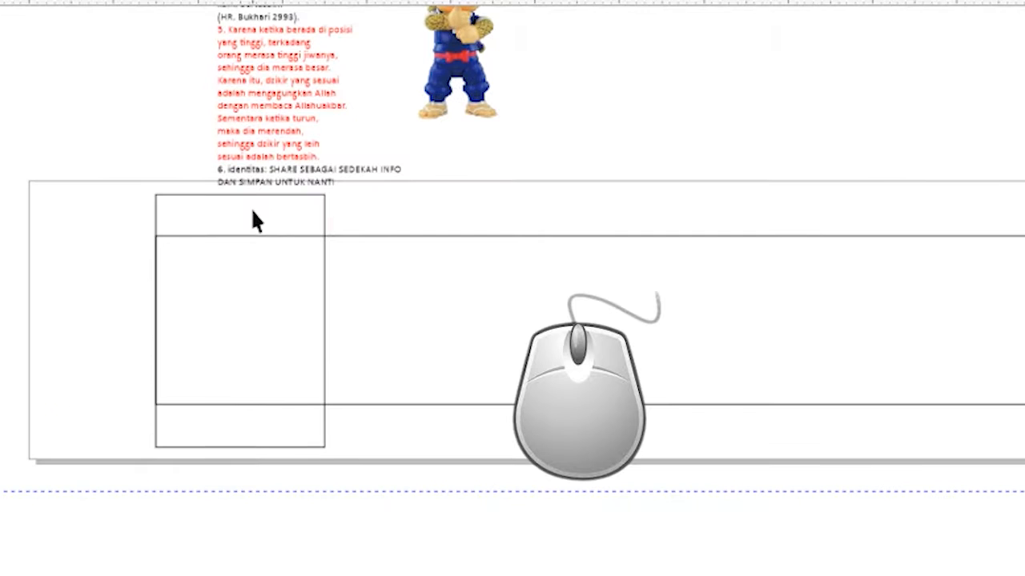
- Mirror copies of the 4 by 6 cm helper rectangle side by side to the right until six span the 24 cm strip
{"action": "left_click", "coordinate": [253, 209]}
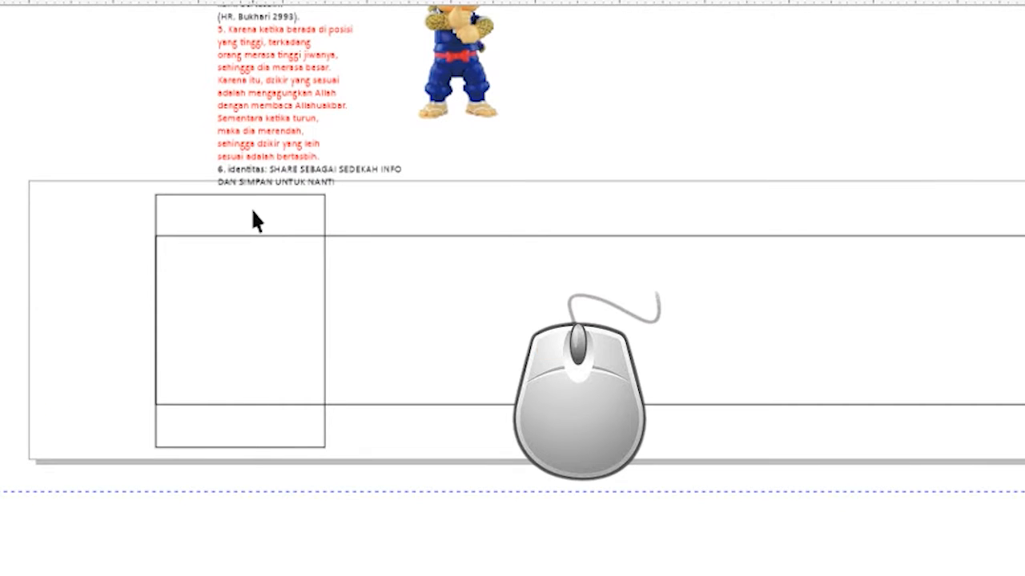
{"action": "left_click", "coordinate": [252, 210]}
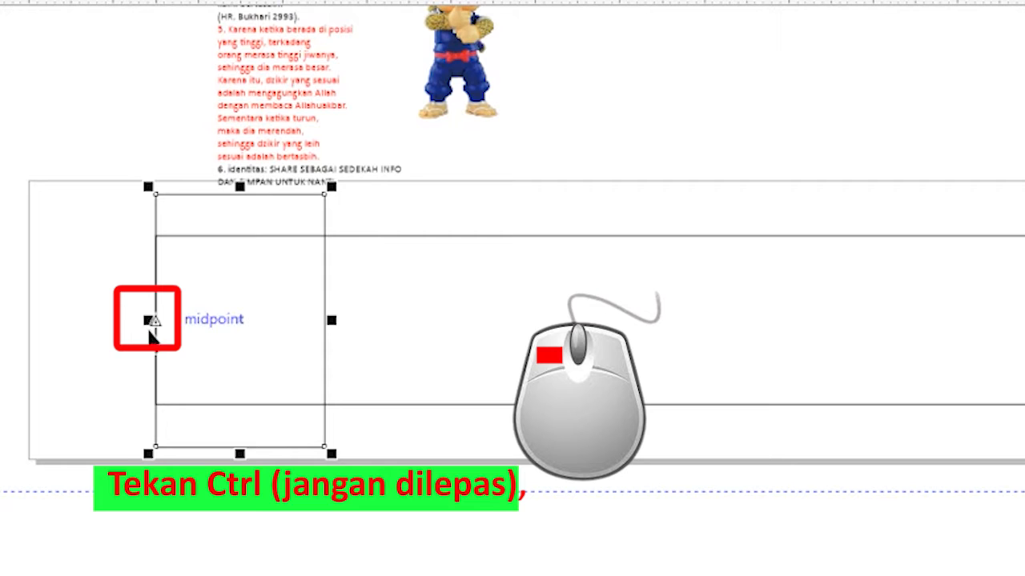
{"action": "left_click_drag", "start_coordinate": [149, 322], "coordinate": [399, 333]}
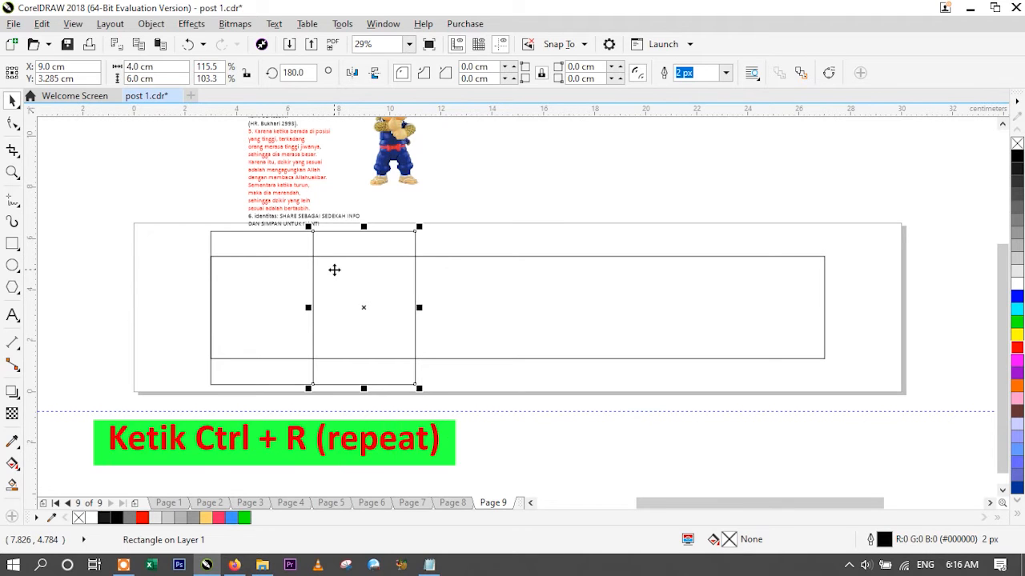
{"action": "key", "text": "ctrl+r"}
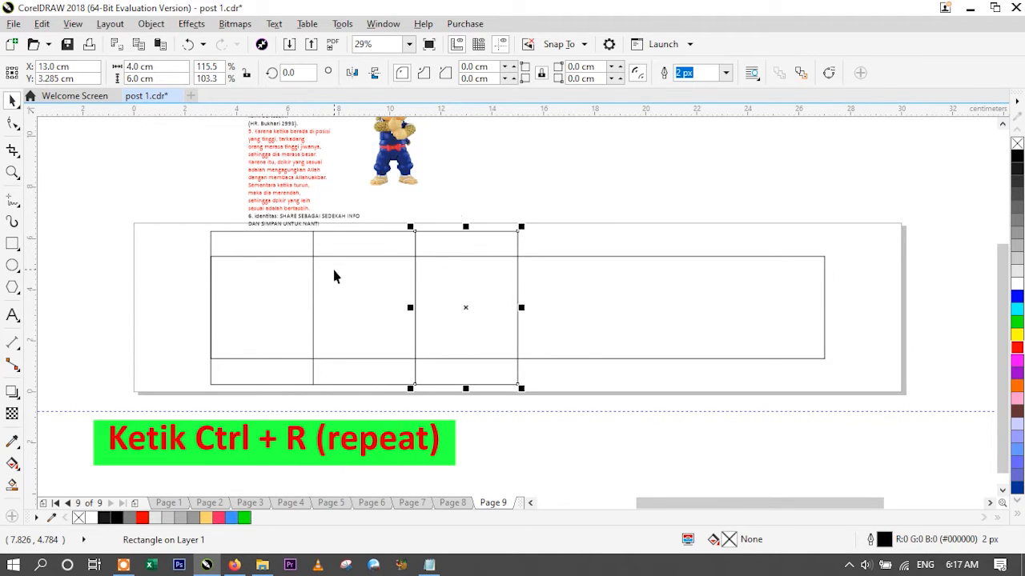
{"action": "key", "text": "ctrl+r"}
{"action": "key", "text": "ctrl+r"}
{"action": "key", "text": "ctrl+r"}
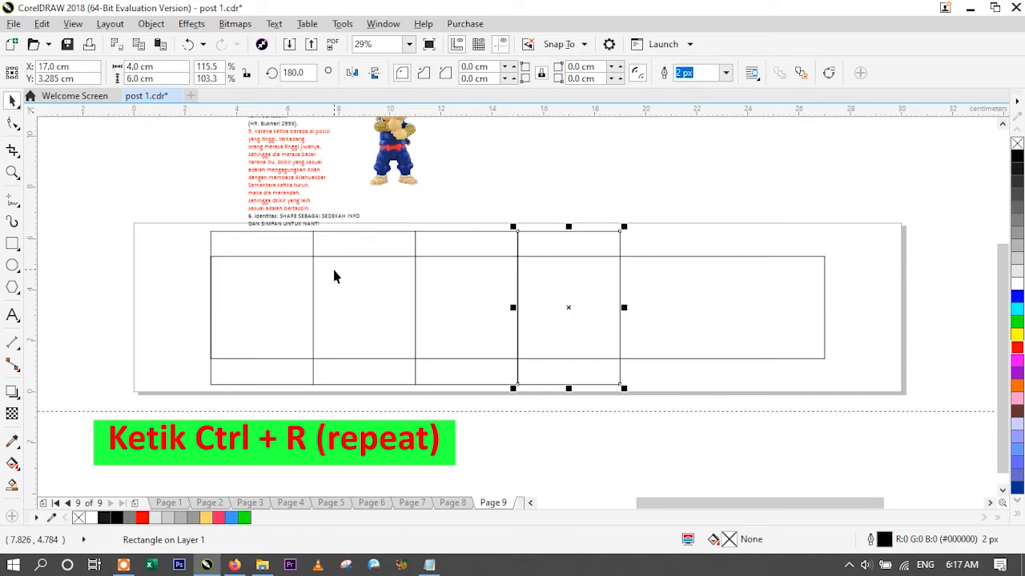
{"action": "left_click", "coordinate": [185, 282]}
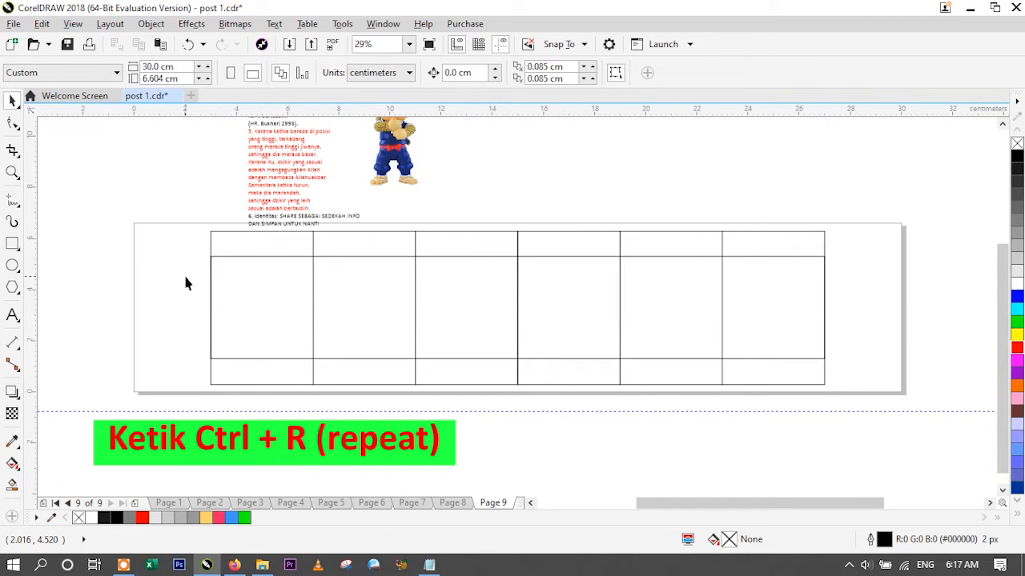
- Select all six helper rectangles together
{"action": "left_click", "coordinate": [260, 241]}
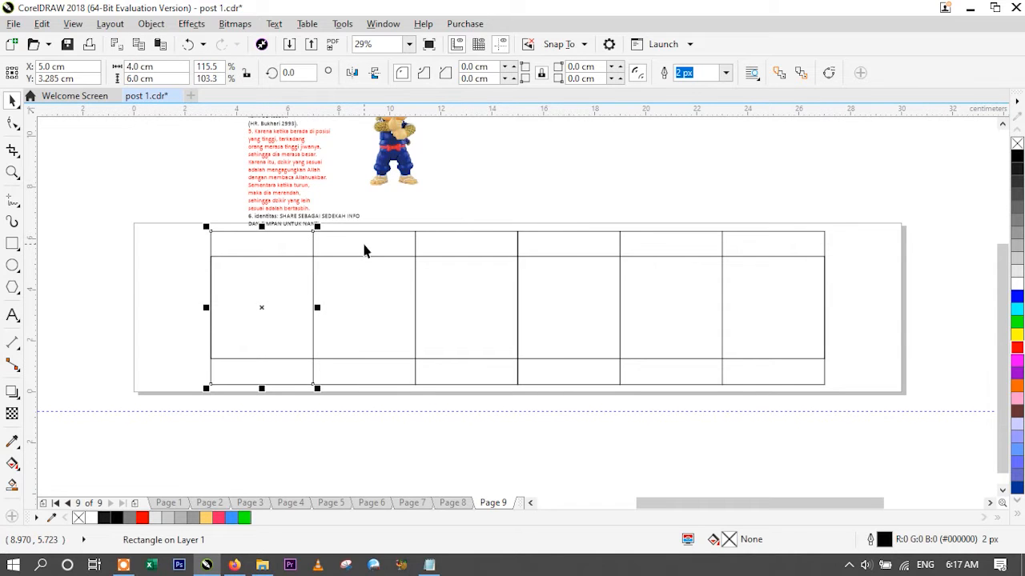
{"action": "left_click", "coordinate": [381, 221]}
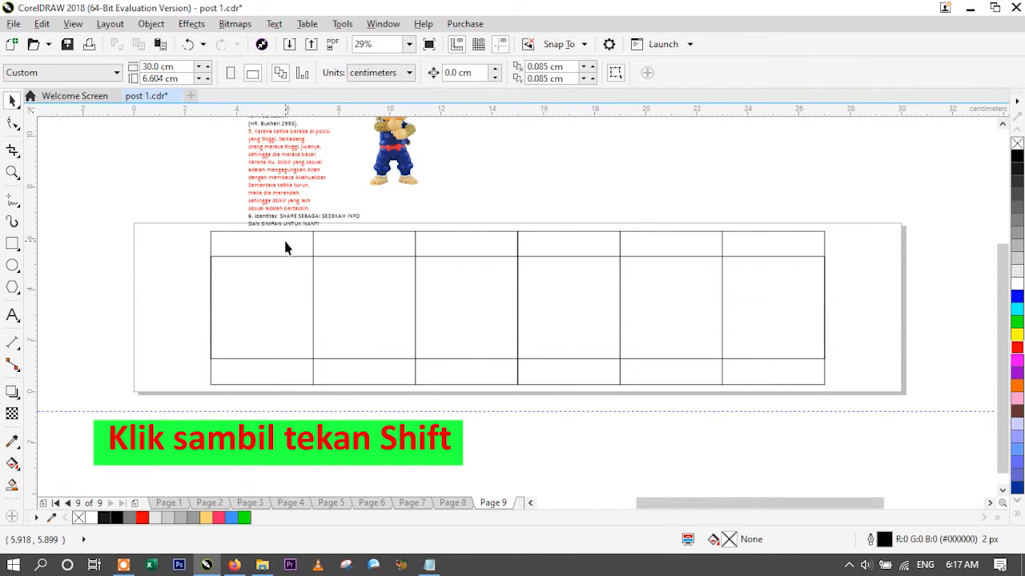
{"action": "left_click", "coordinate": [284, 241], "text": "shift"}
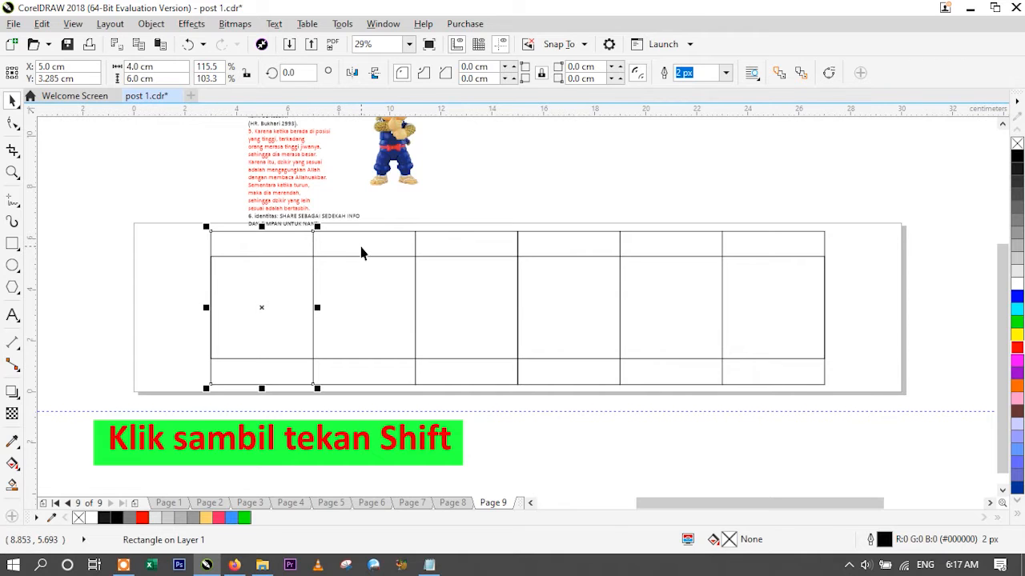
{"action": "left_click", "coordinate": [364, 246], "text": "shift"}
{"action": "left_click", "coordinate": [450, 242], "text": "shift"}
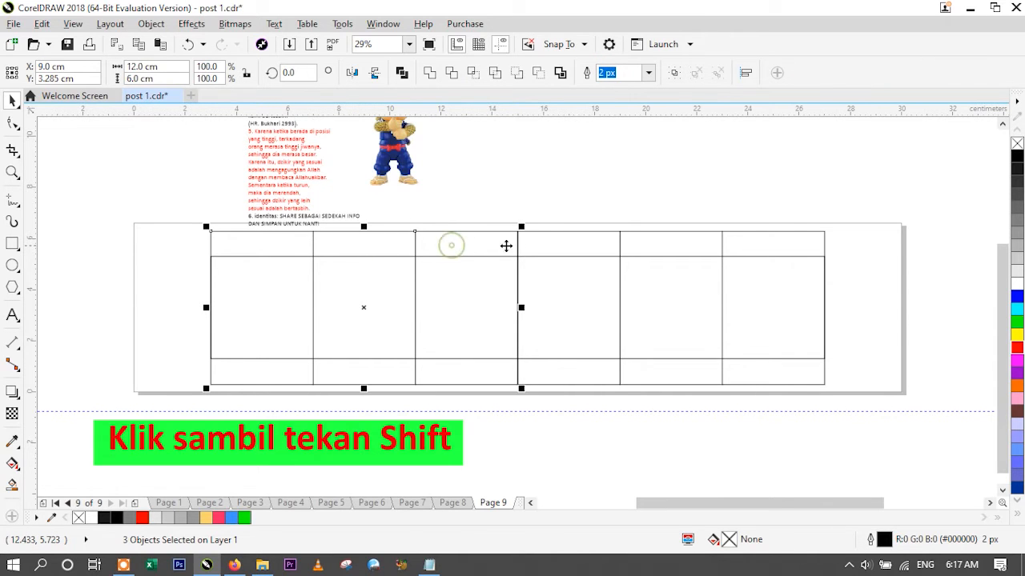
{"action": "left_click", "coordinate": [547, 244], "text": "shift"}
{"action": "left_click", "coordinate": [659, 241], "text": "shift"}
{"action": "left_click", "coordinate": [750, 242], "text": "shift"}
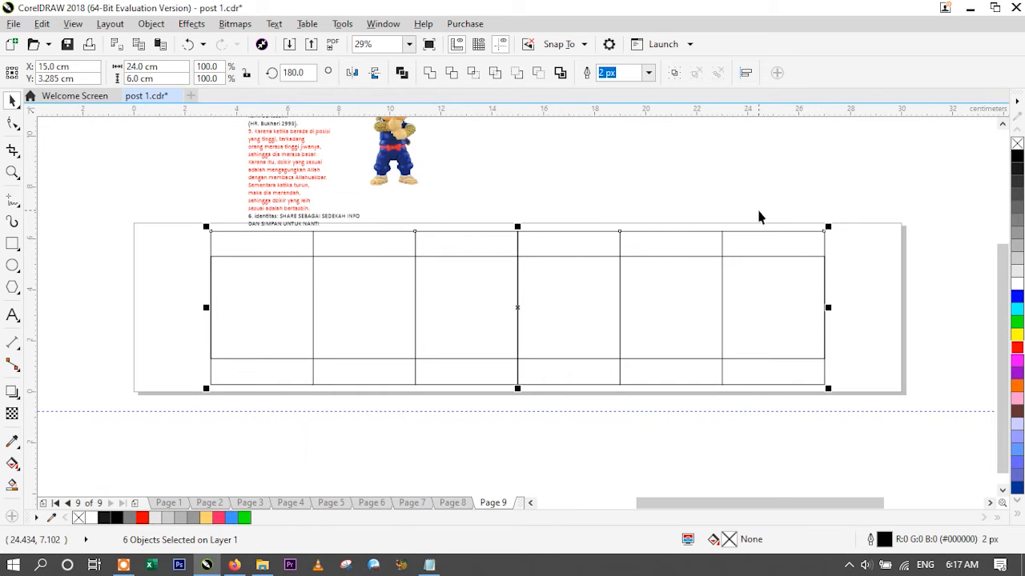
{"action": "left_click", "coordinate": [894, 276]}
{"action": "left_click", "coordinate": [798, 272]}
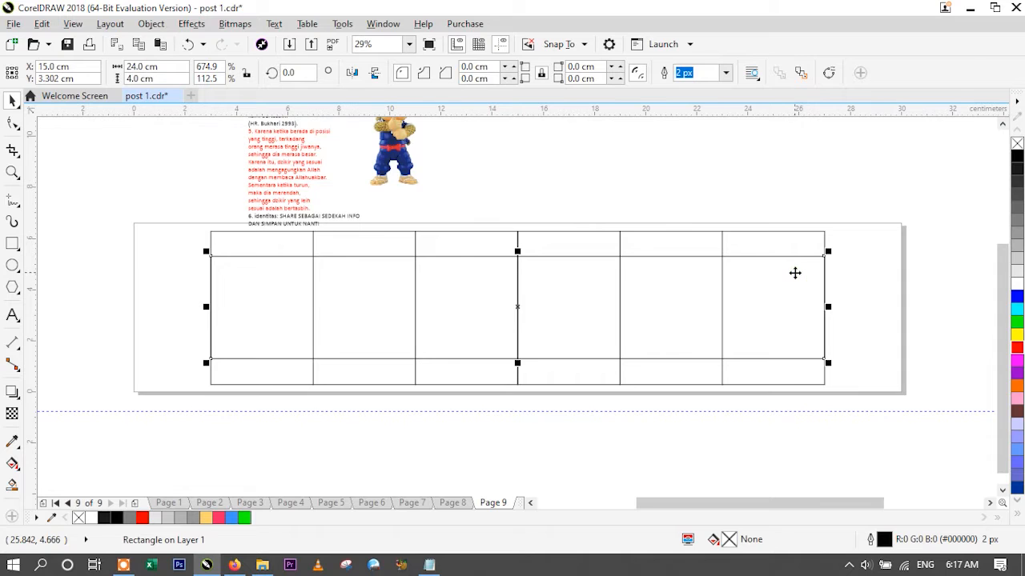
{"action": "left_click", "coordinate": [876, 298]}
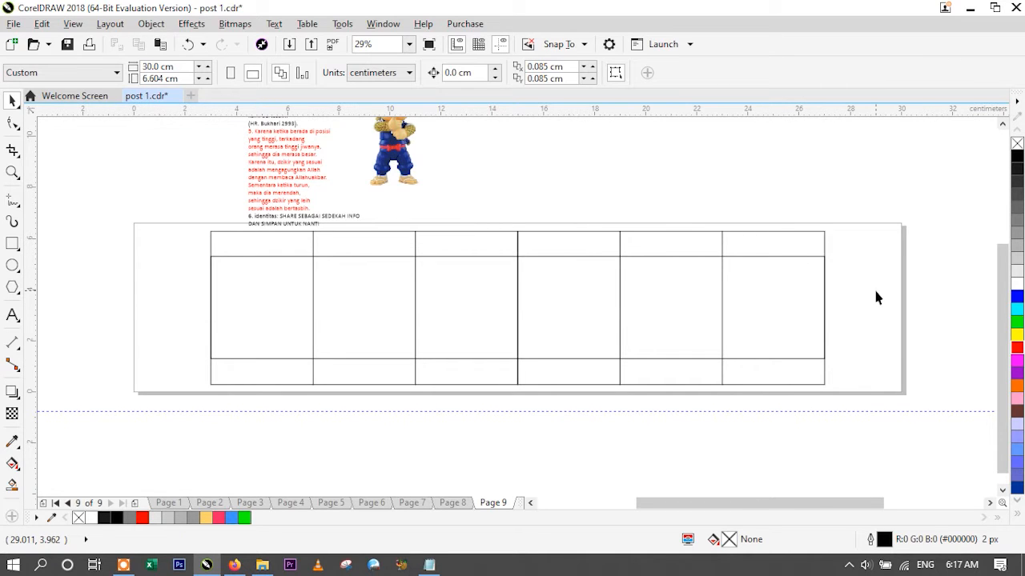
{"action": "left_click", "coordinate": [851, 302]}
{"action": "left_click", "coordinate": [807, 304]}
{"action": "left_click", "coordinate": [849, 301]}
{"action": "left_click", "coordinate": [812, 303]}
{"action": "left_click", "coordinate": [851, 302]}
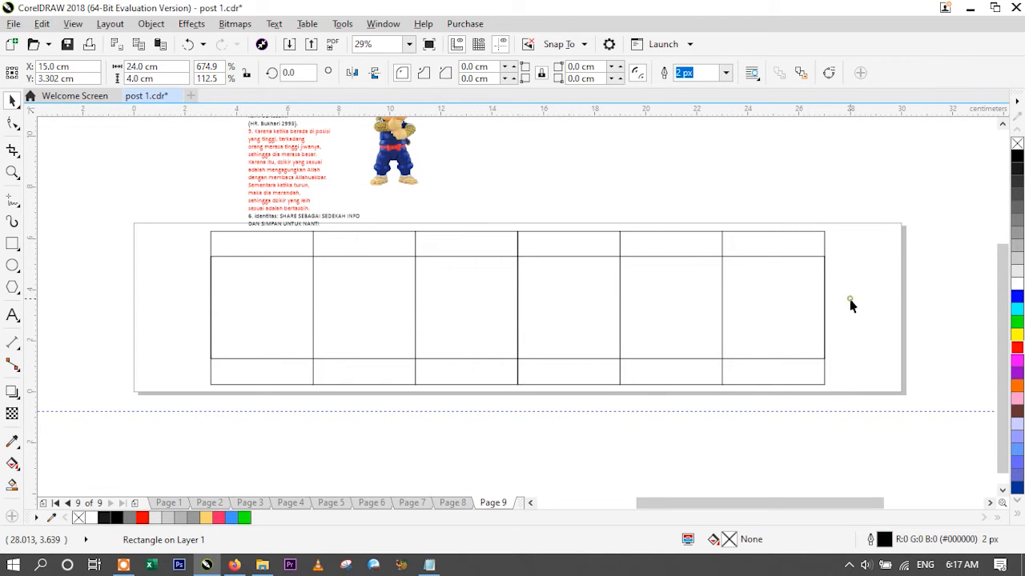
- Switch to Firefox and search Freepik for "grey background"
{"action": "left_click", "coordinate": [235, 565]}
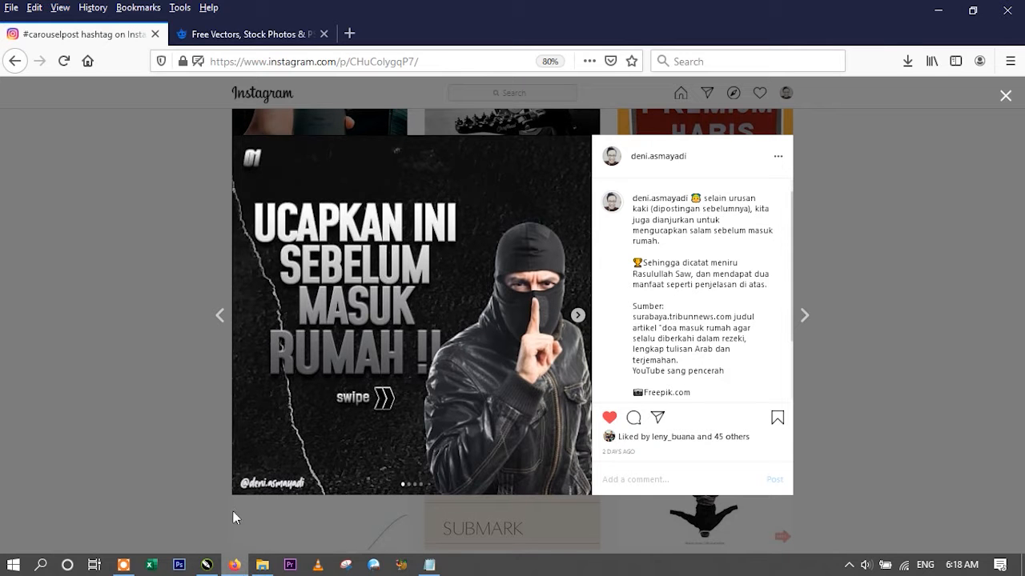
{"action": "left_click", "coordinate": [264, 36]}
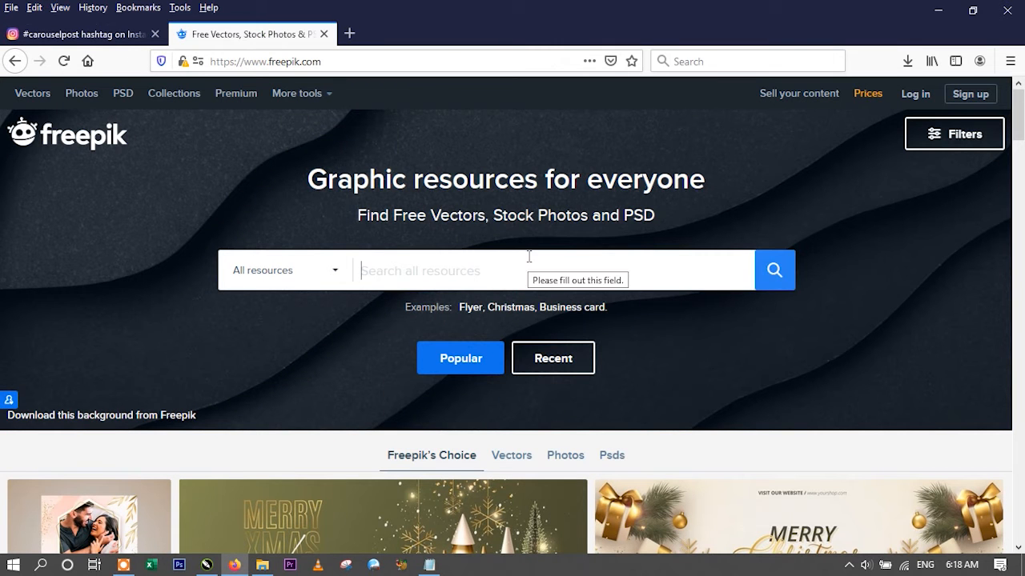
{"action": "type", "text": "grey back"}
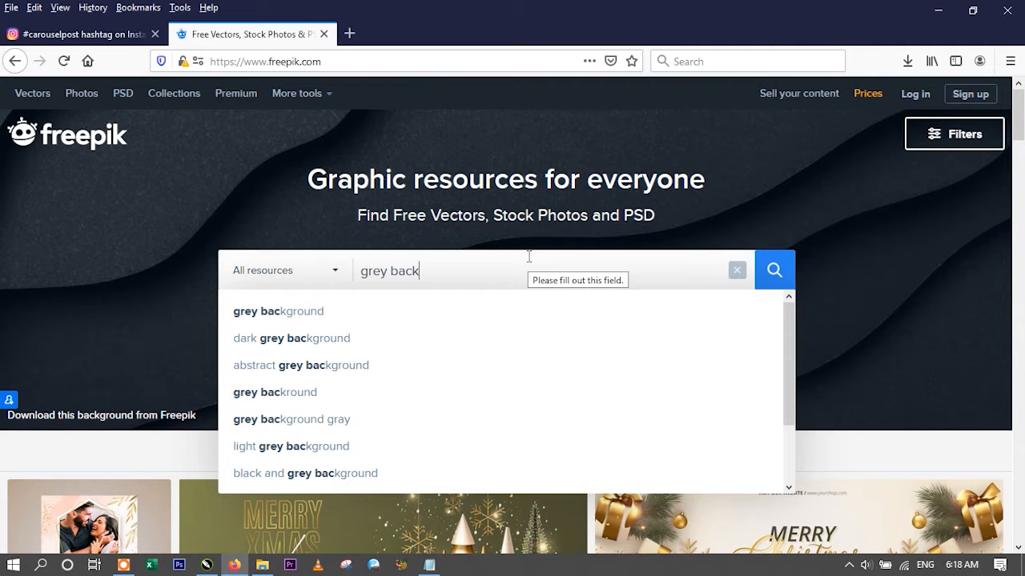
{"action": "left_click", "coordinate": [398, 314]}
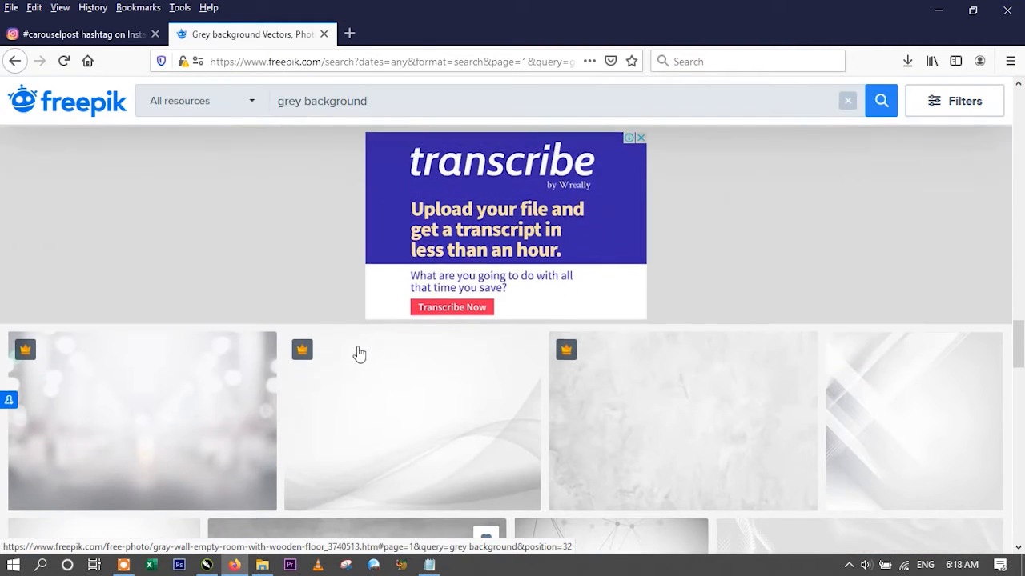
- Download the gray concrete textured wall photo with the free attribution licence and save the file to disk
{"action": "scroll", "coordinate": [359, 354], "scroll_direction": "up", "scroll_amount": 3}
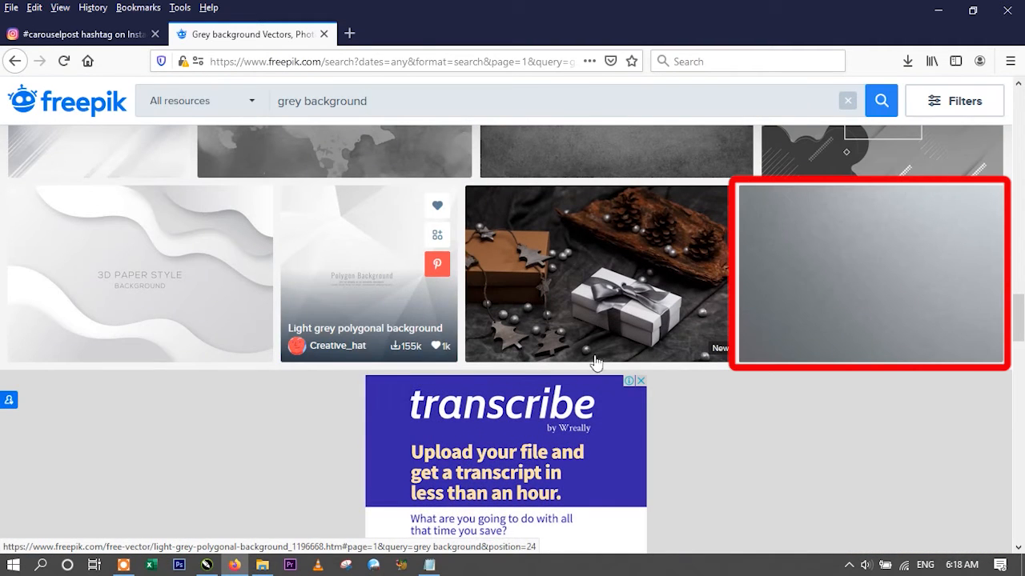
{"action": "left_click", "coordinate": [886, 245]}
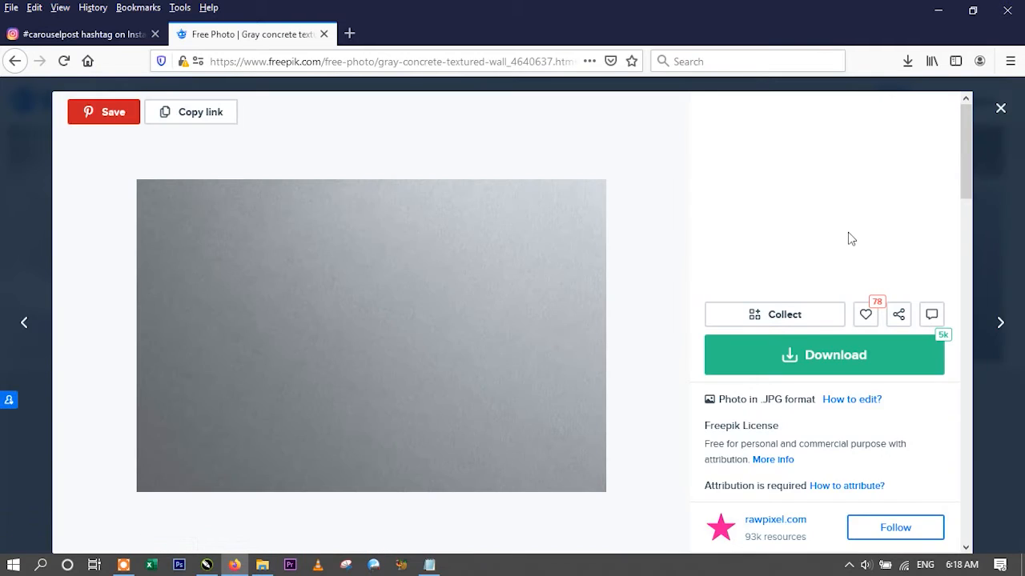
{"action": "scroll", "coordinate": [850, 238], "scroll_direction": "down", "scroll_amount": 3}
{"action": "left_click", "coordinate": [829, 156]}
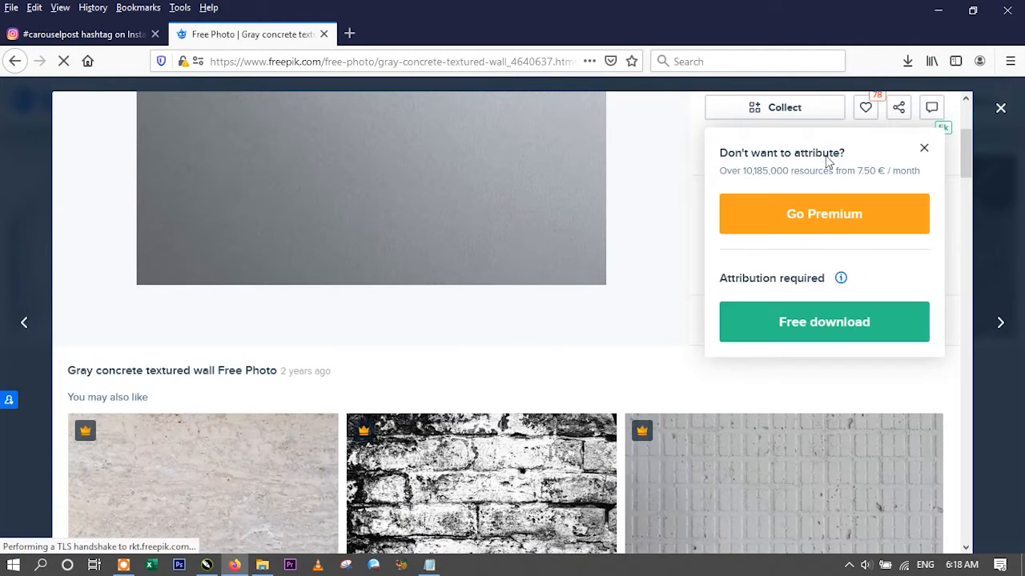
{"action": "left_click", "coordinate": [827, 335]}
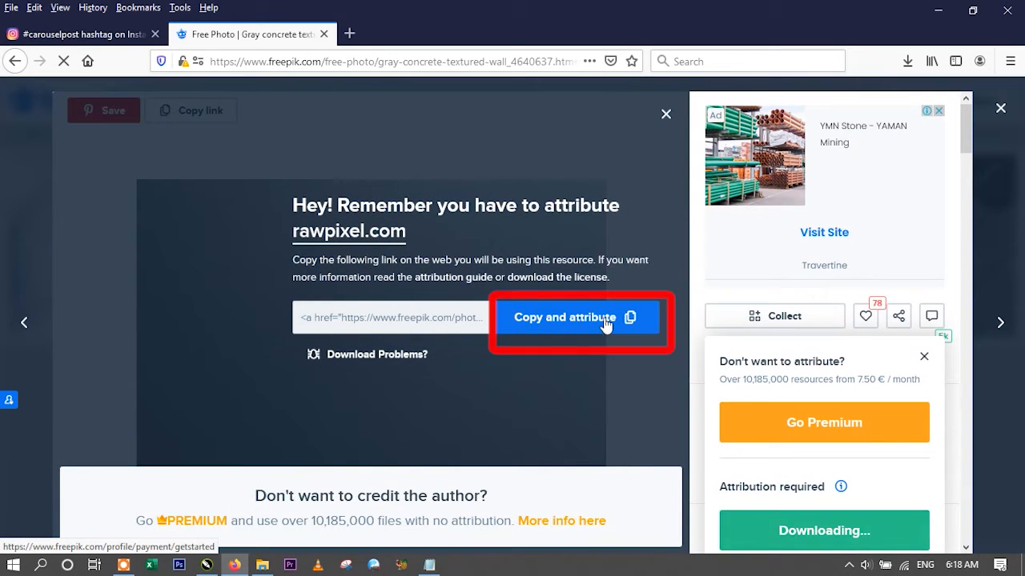
{"action": "left_click", "coordinate": [605, 319]}
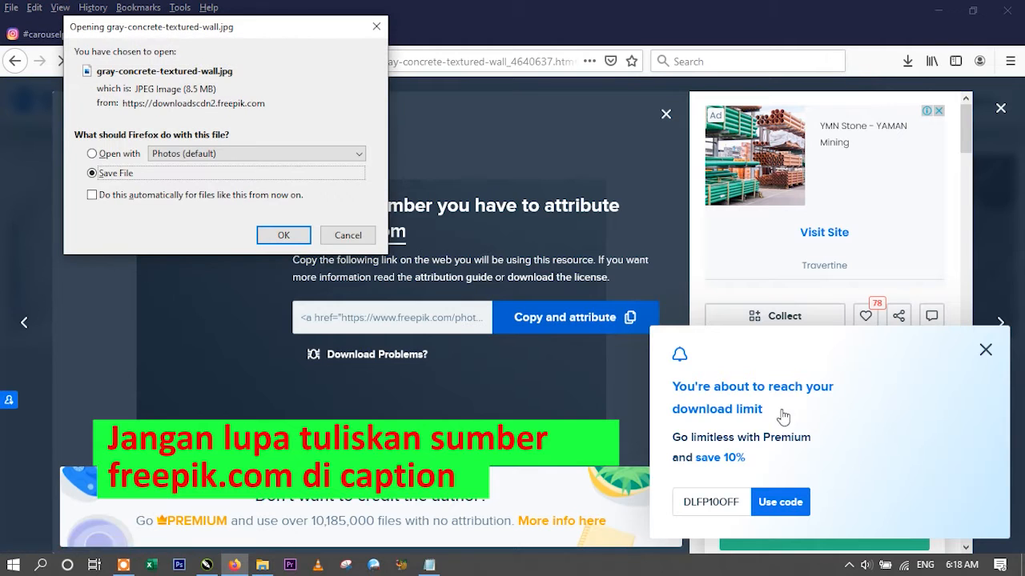
{"action": "left_click", "coordinate": [985, 350]}
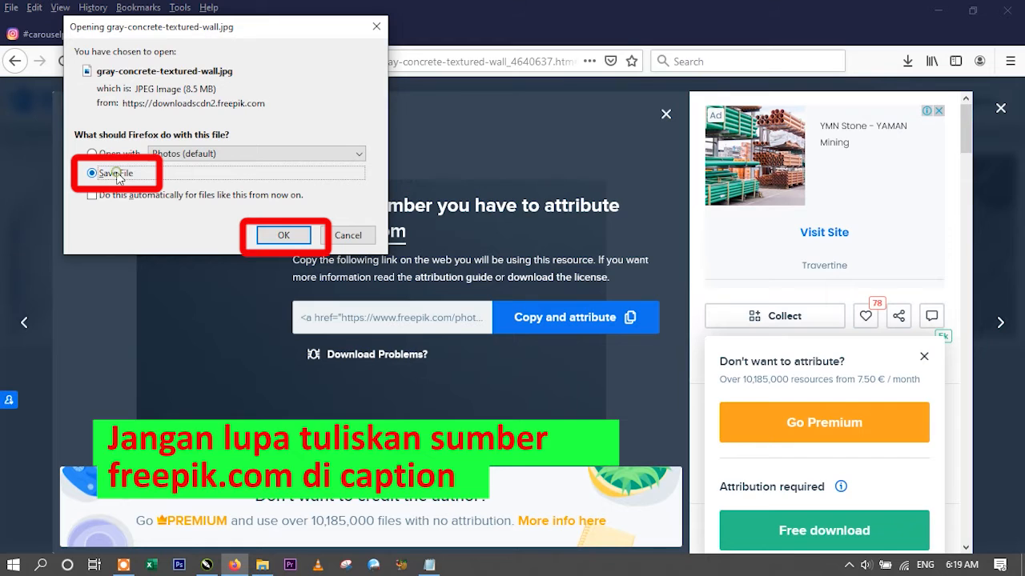
{"action": "left_click", "coordinate": [264, 239]}
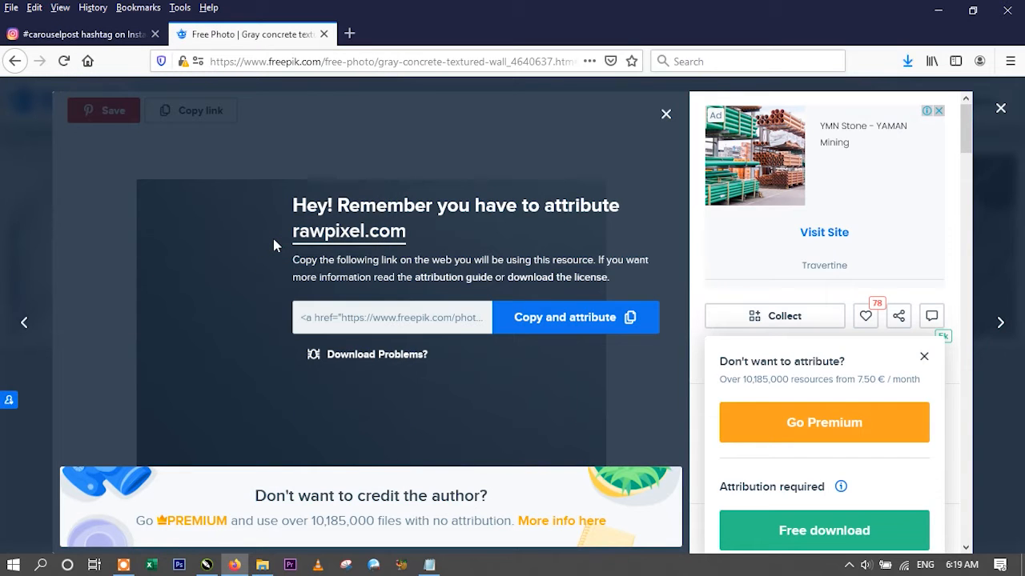
- Open the folder containing the downloaded gray-concrete-textured-wall(1) image and import it onto Page 9 in CorelDRAW
{"action": "left_click", "coordinate": [907, 61]}
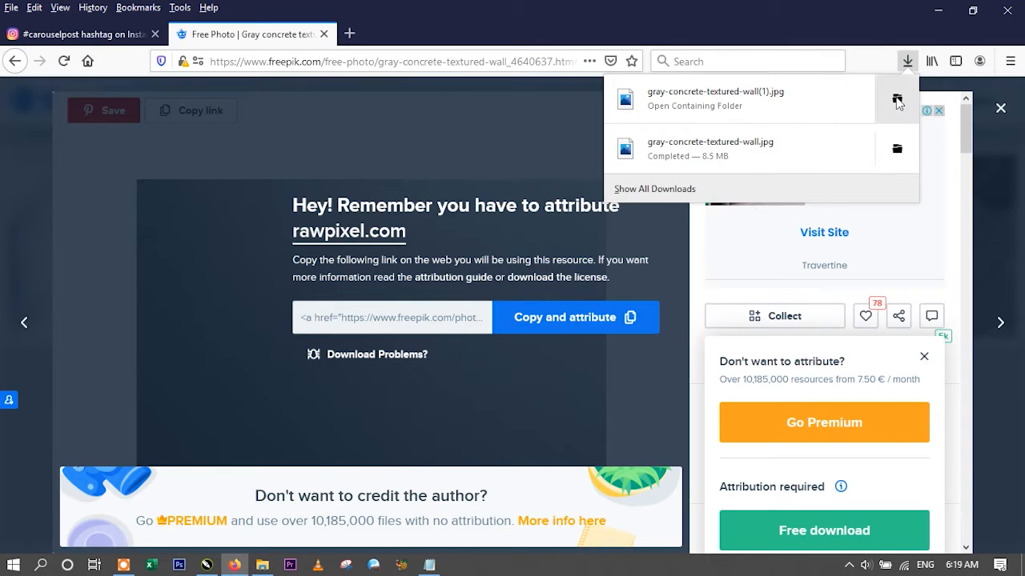
{"action": "left_click", "coordinate": [896, 98]}
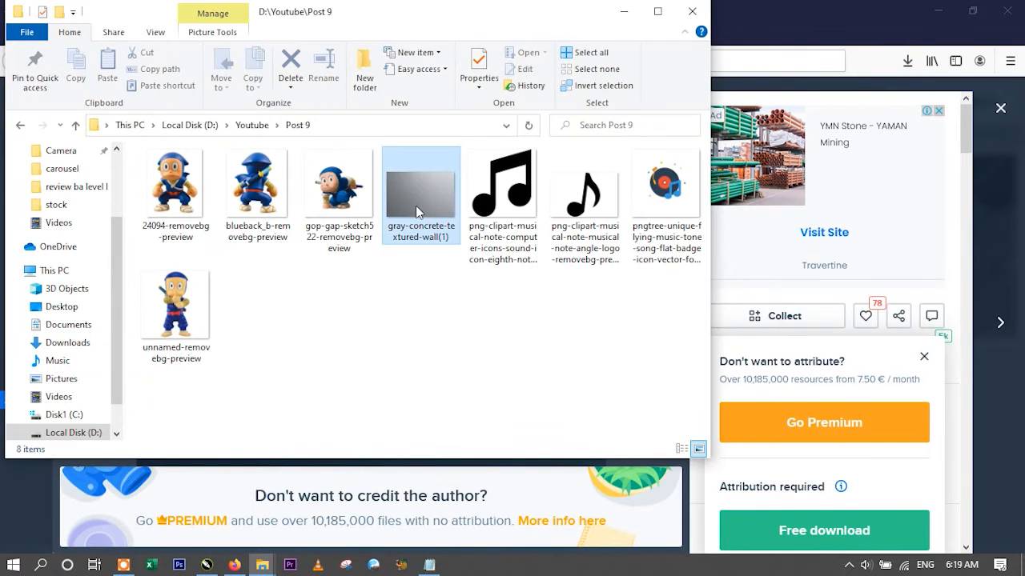
{"action": "left_click_drag", "start_coordinate": [422, 199], "coordinate": [275, 417]}
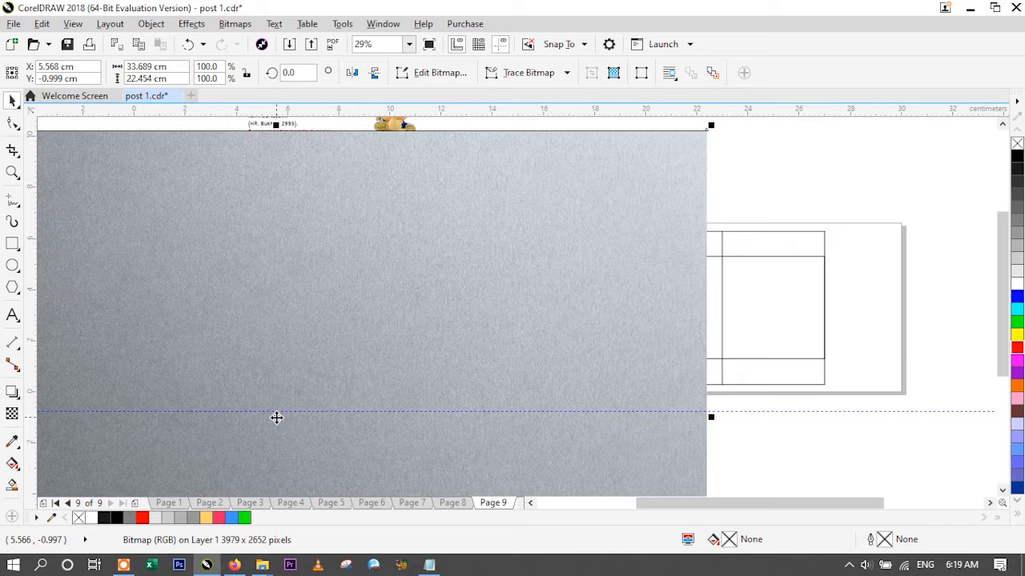
- Centre the gray wall image on the page and send it to the back of the page
{"action": "left_click", "coordinate": [364, 44]}
{"action": "left_click", "coordinate": [409, 44]}
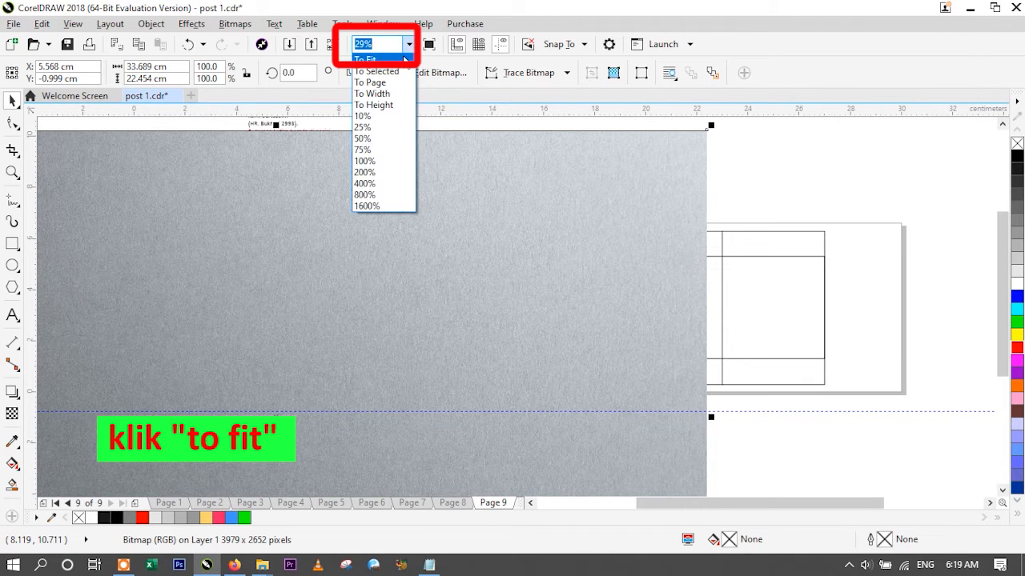
{"action": "left_click", "coordinate": [404, 60]}
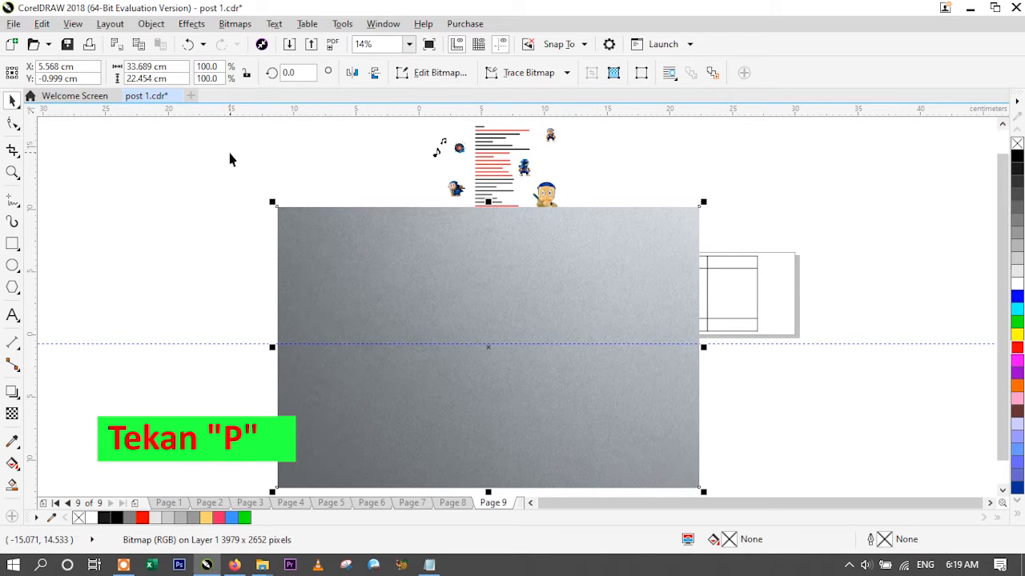
{"action": "key", "text": "p"}
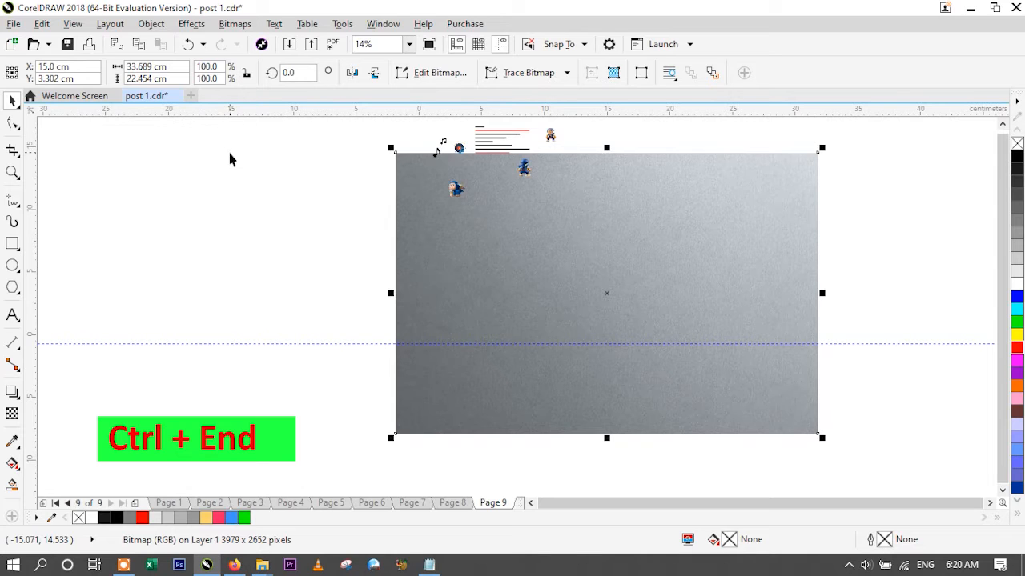
{"action": "key", "text": "ctrl+End"}
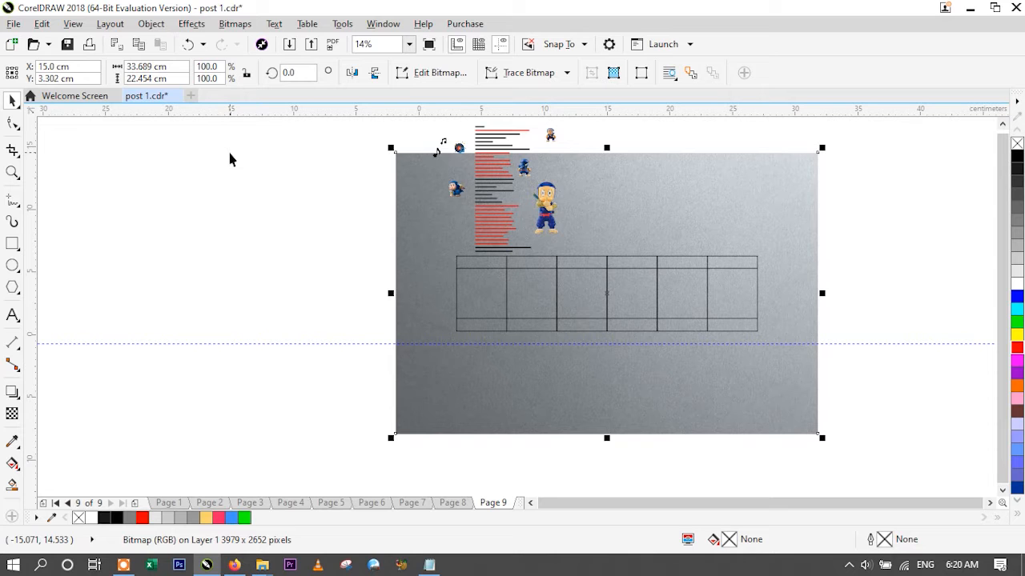
{"action": "left_click", "coordinate": [305, 243]}
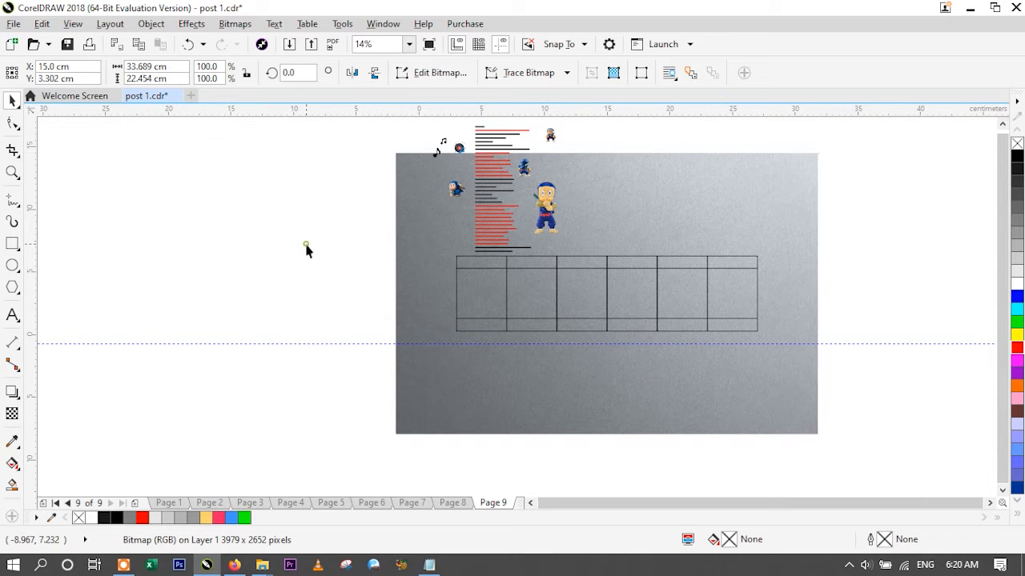
{"action": "left_click", "coordinate": [885, 345]}
{"action": "key", "text": "Delete"}
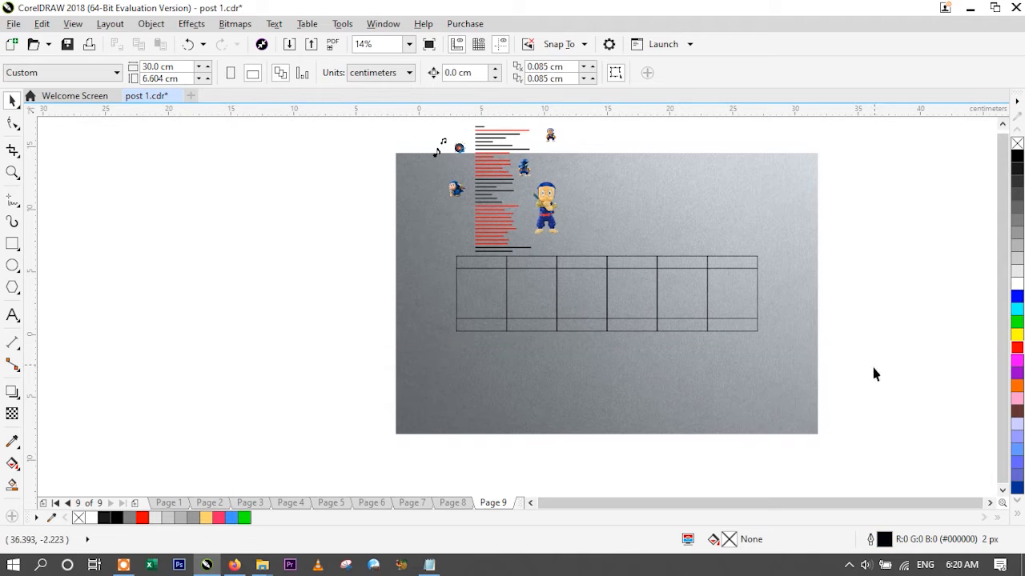
{"action": "left_click", "coordinate": [805, 412]}
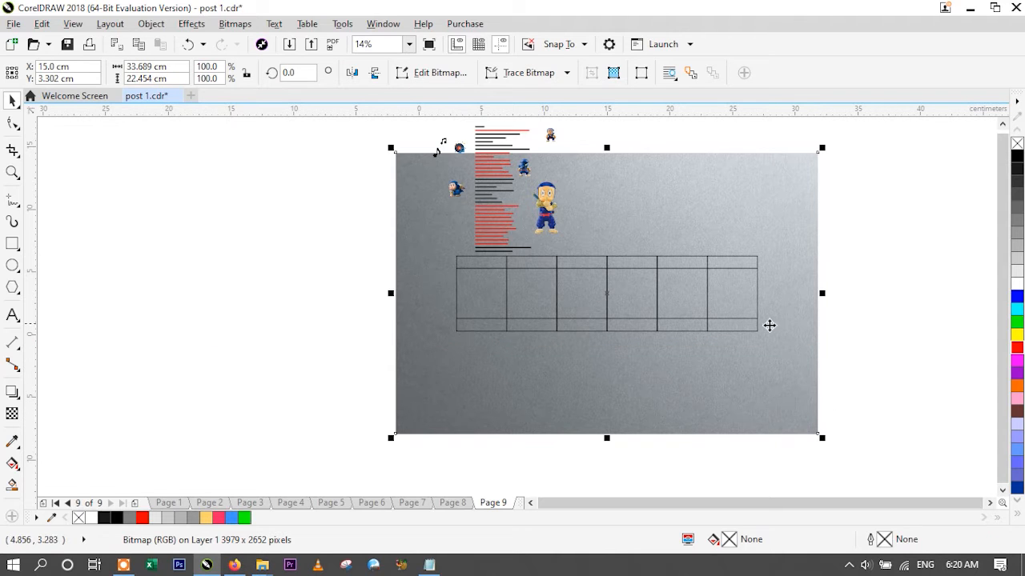
{"action": "left_click", "coordinate": [861, 373]}
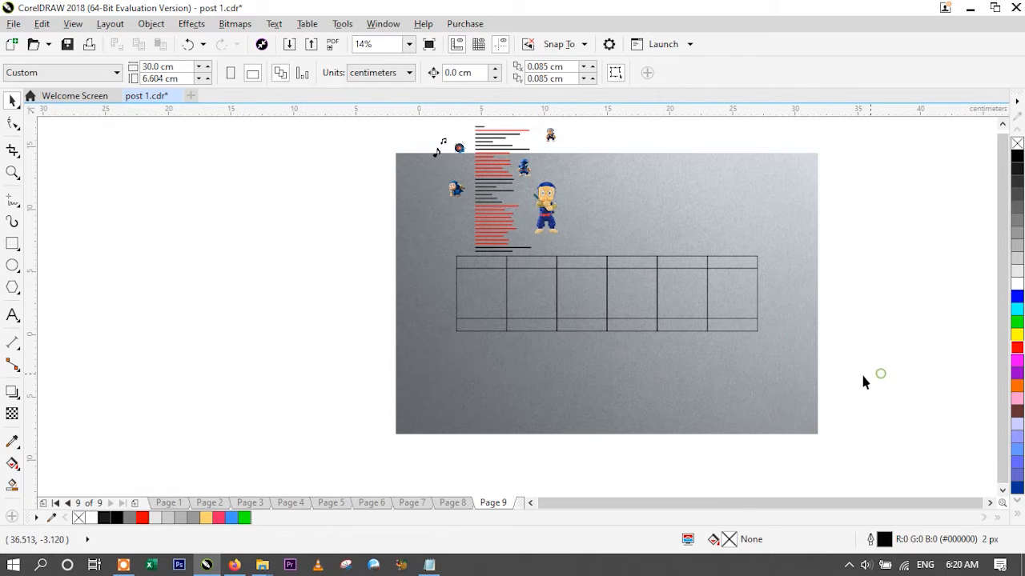
- Mirror the gray wall background image horizontally and shift it toward the lower right, keeping it behind the whole slide strip
{"action": "left_click", "coordinate": [804, 382]}
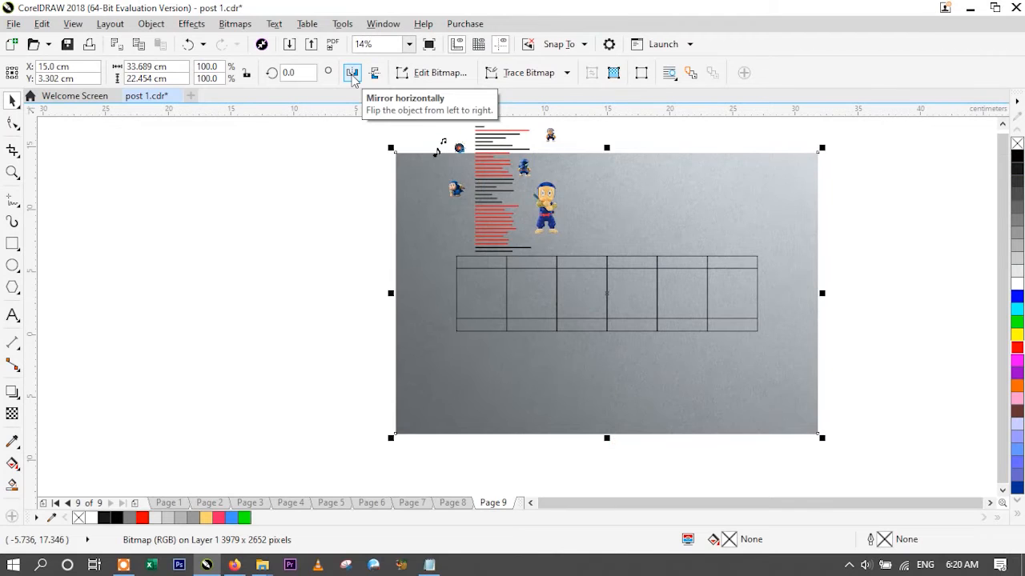
{"action": "left_click", "coordinate": [285, 134]}
{"action": "left_click", "coordinate": [345, 308]}
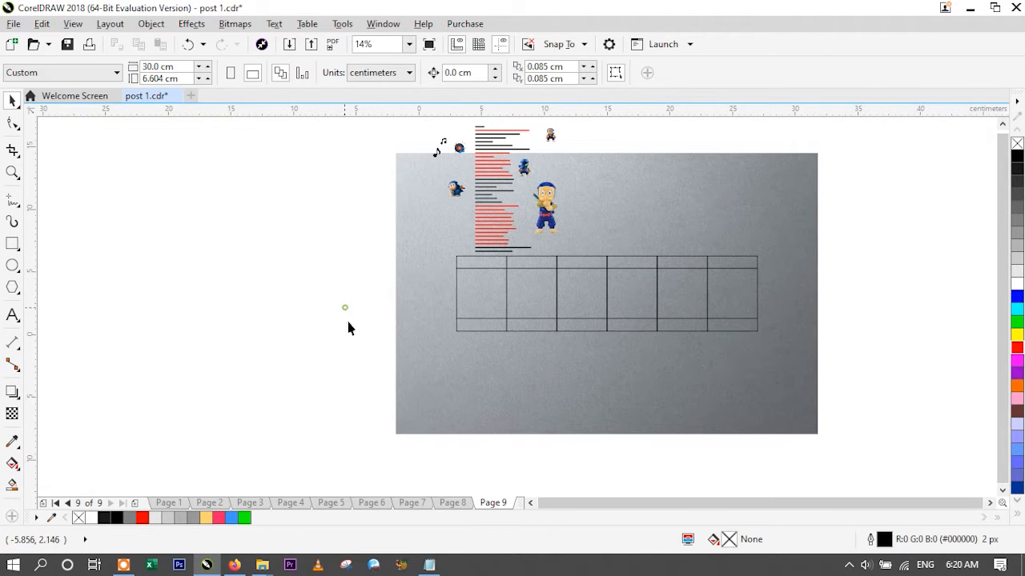
{"action": "left_click_drag", "start_coordinate": [569, 400], "coordinate": [598, 425]}
{"action": "left_click", "coordinate": [896, 348]}
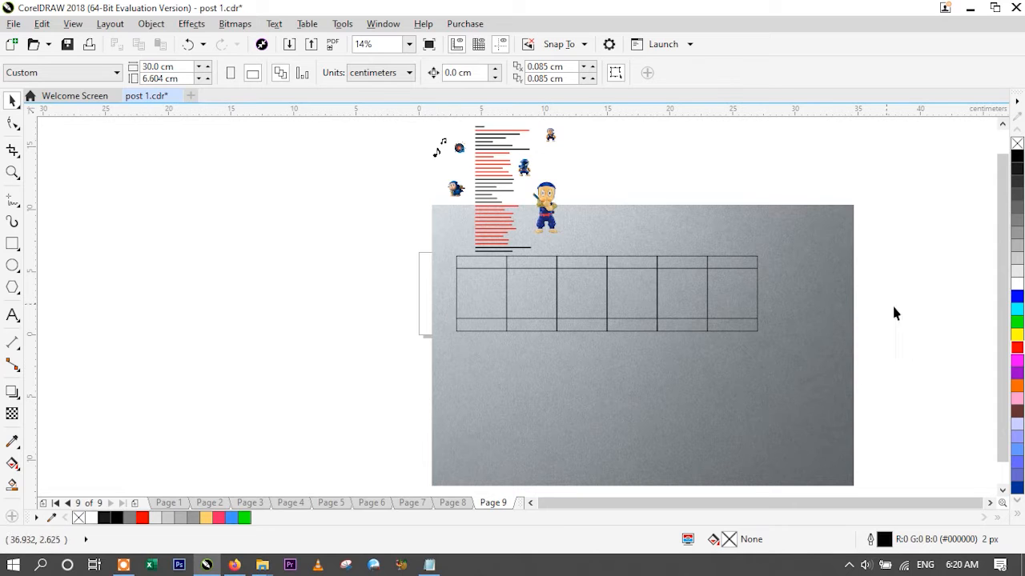
- Intersect the 24 by 4 cm strip rectangle with the gray background image, and delete the original oversized image
{"action": "left_click", "coordinate": [740, 293]}
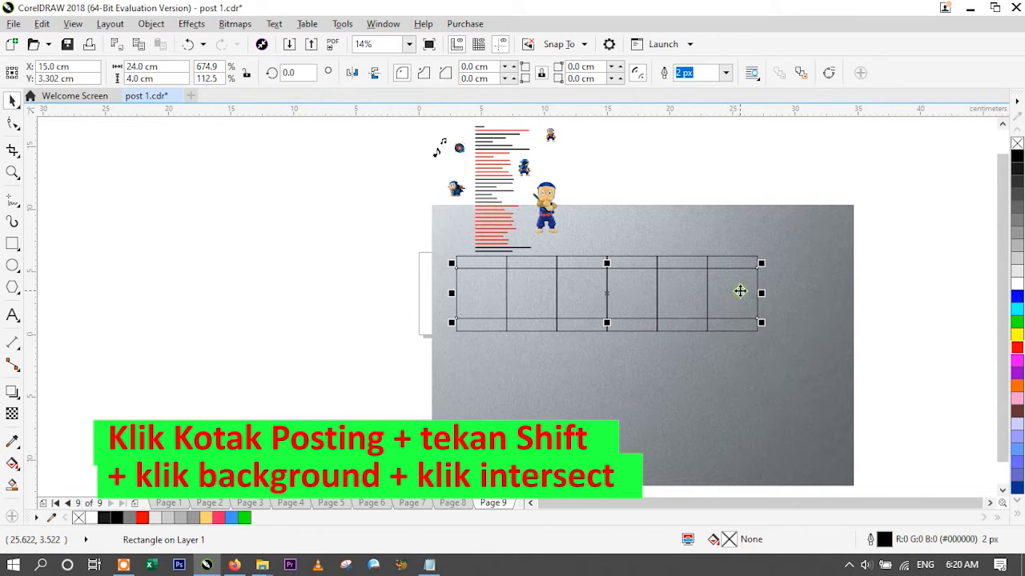
{"action": "left_click", "coordinate": [818, 309], "text": "shift"}
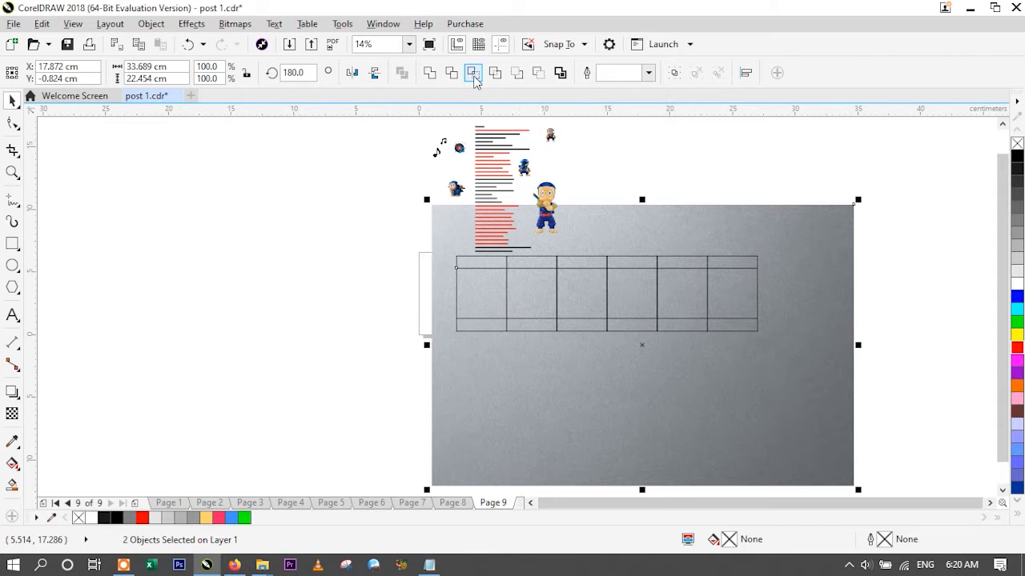
{"action": "left_click", "coordinate": [475, 80]}
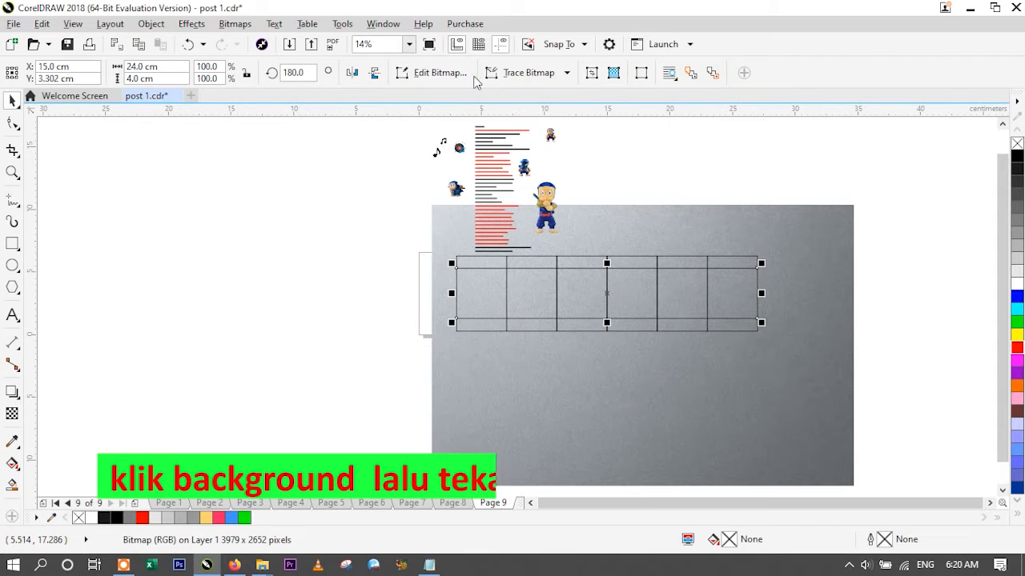
{"action": "left_click", "coordinate": [841, 225]}
{"action": "key", "text": "Delete"}
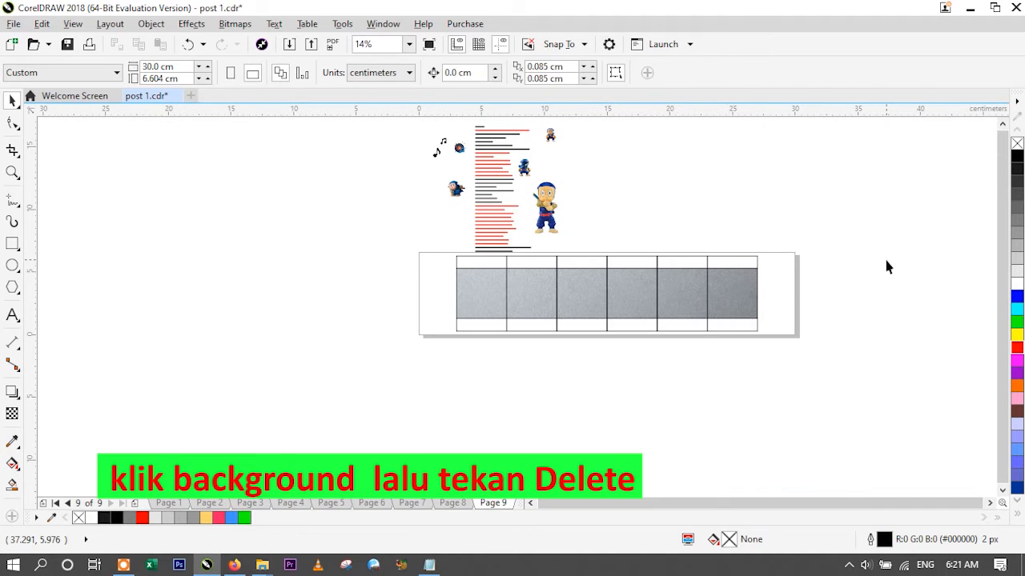
- Move the small front-facing ninja figure from above the page into the first slide of the gray strip
{"action": "left_click", "coordinate": [409, 45]}
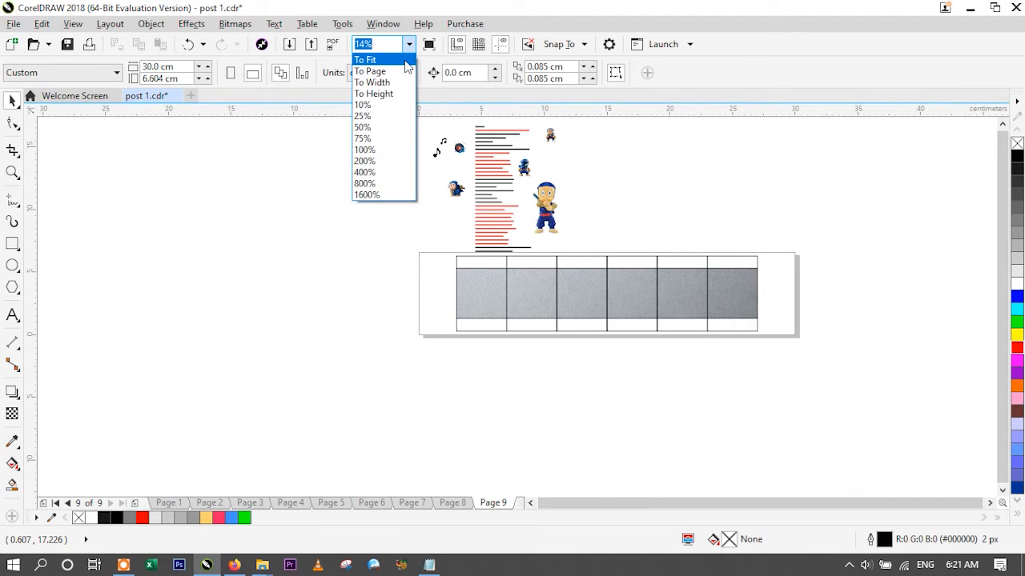
{"action": "type", "text": "25"}
{"action": "key", "text": "Return"}
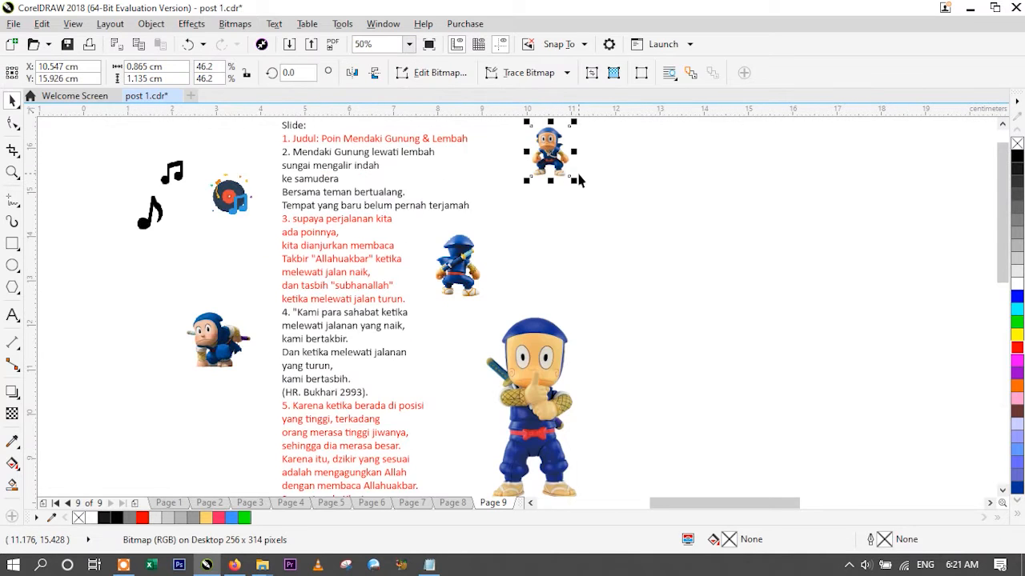
{"action": "scroll", "coordinate": [579, 177], "scroll_direction": "down", "scroll_amount": 1}
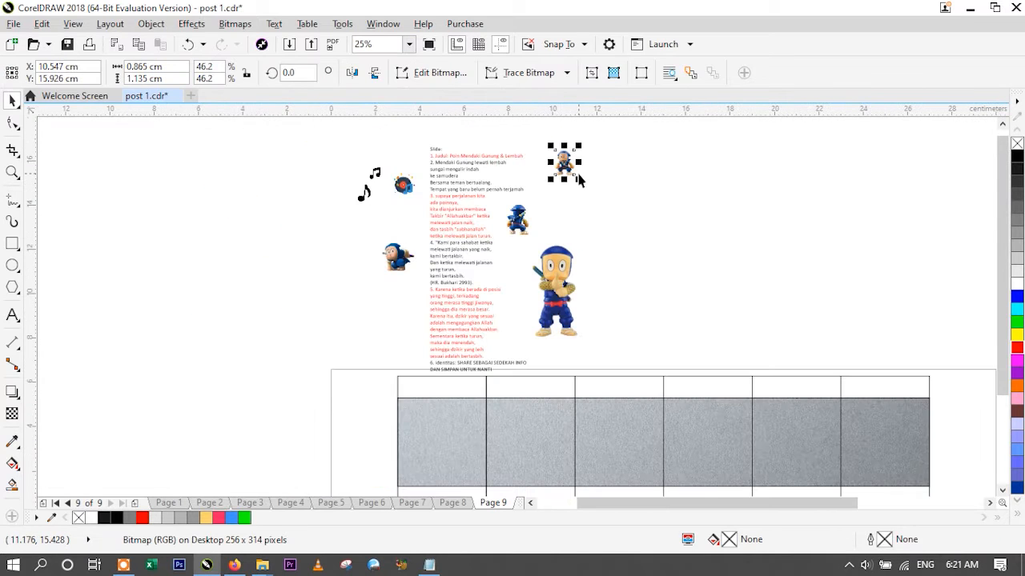
{"action": "left_click_drag", "start_coordinate": [566, 164], "coordinate": [464, 436]}
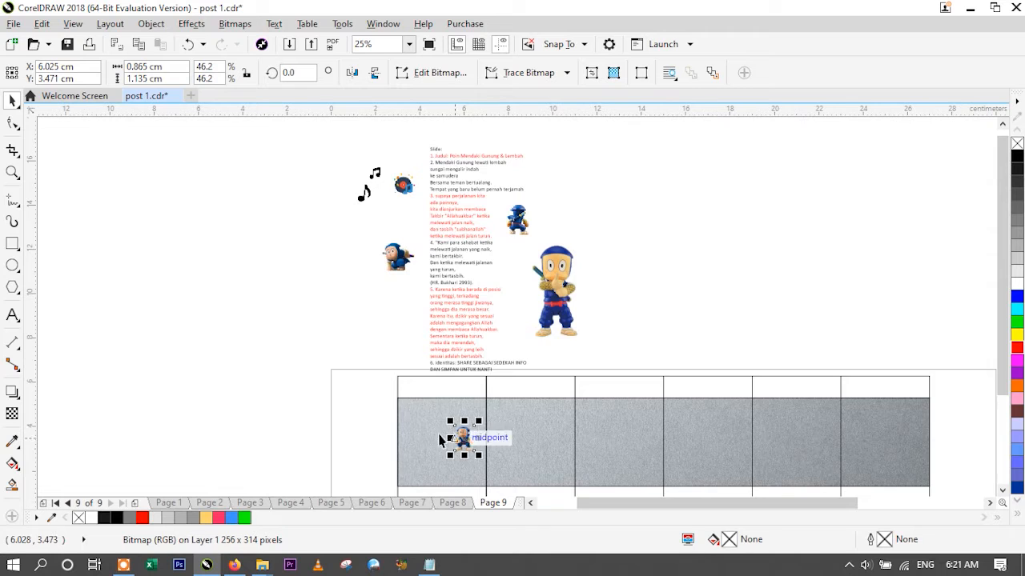
- Enlarge the ninja figure in the first slide proportionally from its centre to about 2.2 by 2.9 cm
{"action": "scroll", "coordinate": [377, 422], "scroll_direction": "down", "scroll_amount": 2}
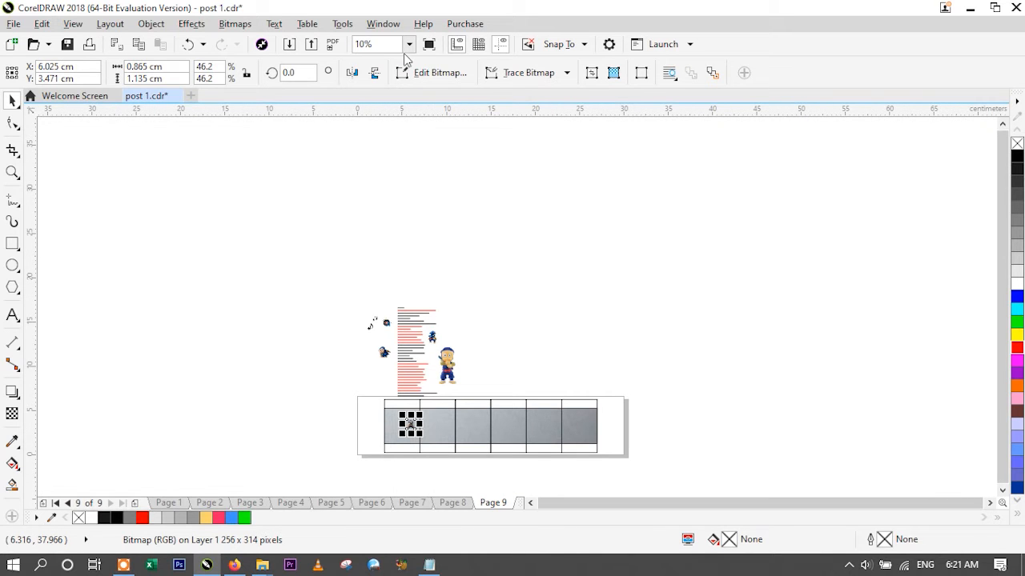
{"action": "left_click", "coordinate": [275, 417]}
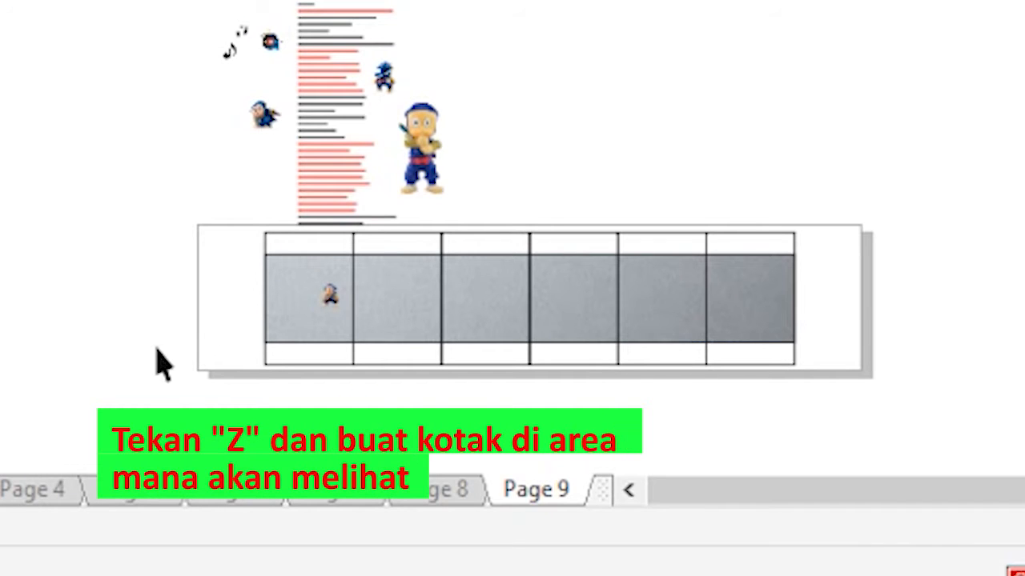
{"action": "key", "text": "z"}
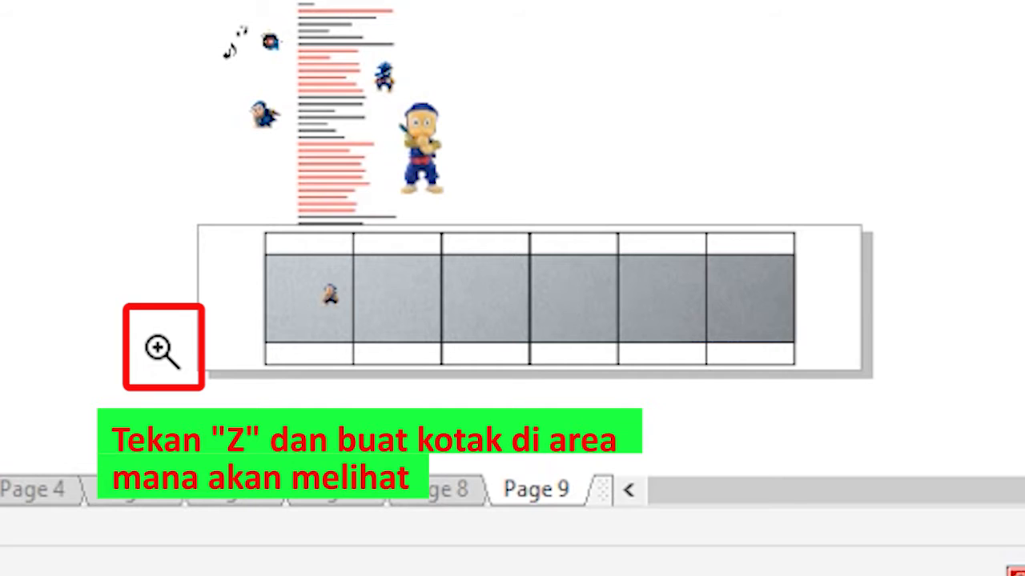
{"action": "left_click_drag", "start_coordinate": [236, 238], "coordinate": [370, 358]}
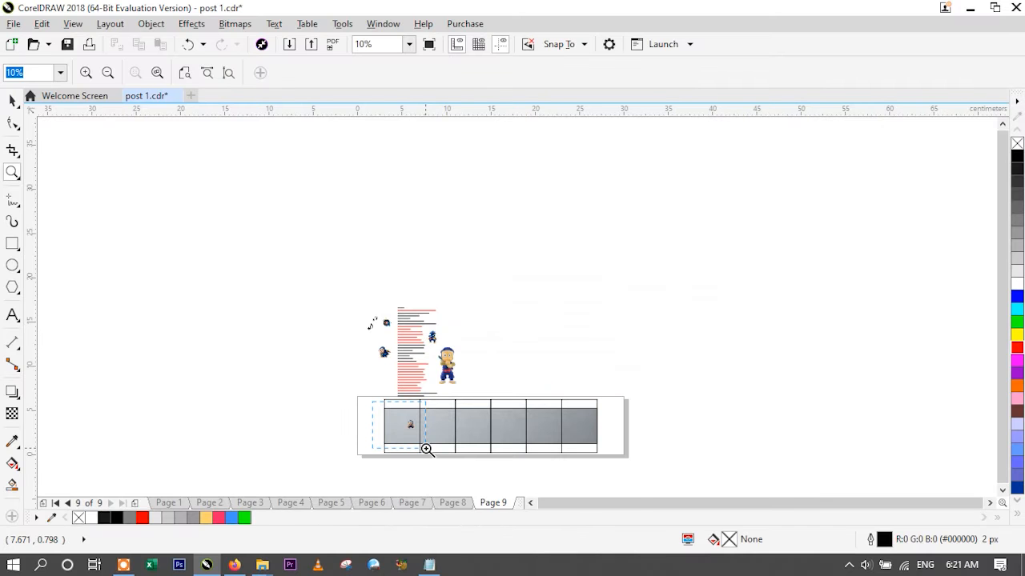
{"action": "left_click_drag", "start_coordinate": [427, 450], "coordinate": [425, 448]}
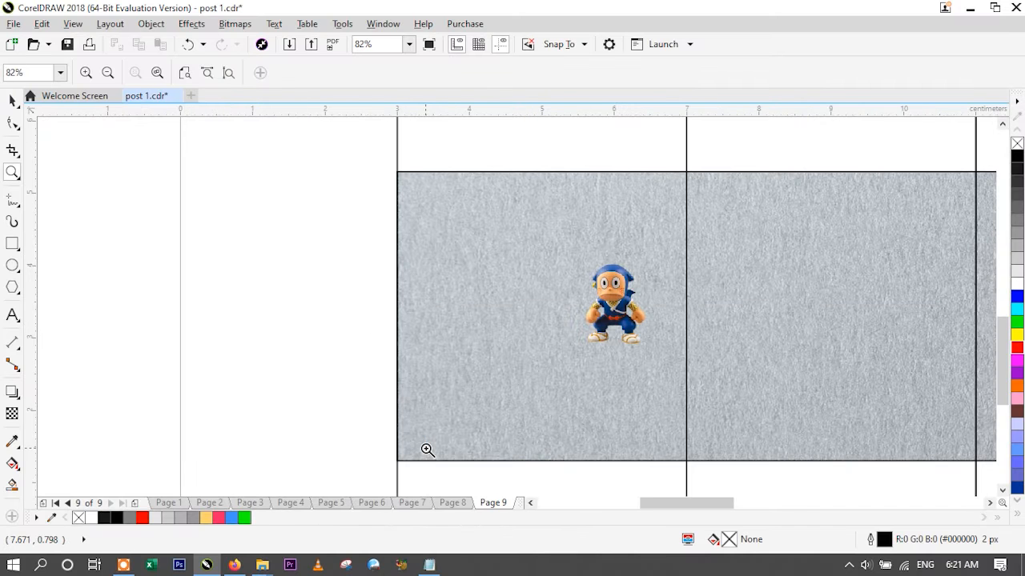
{"action": "left_click", "coordinate": [13, 101]}
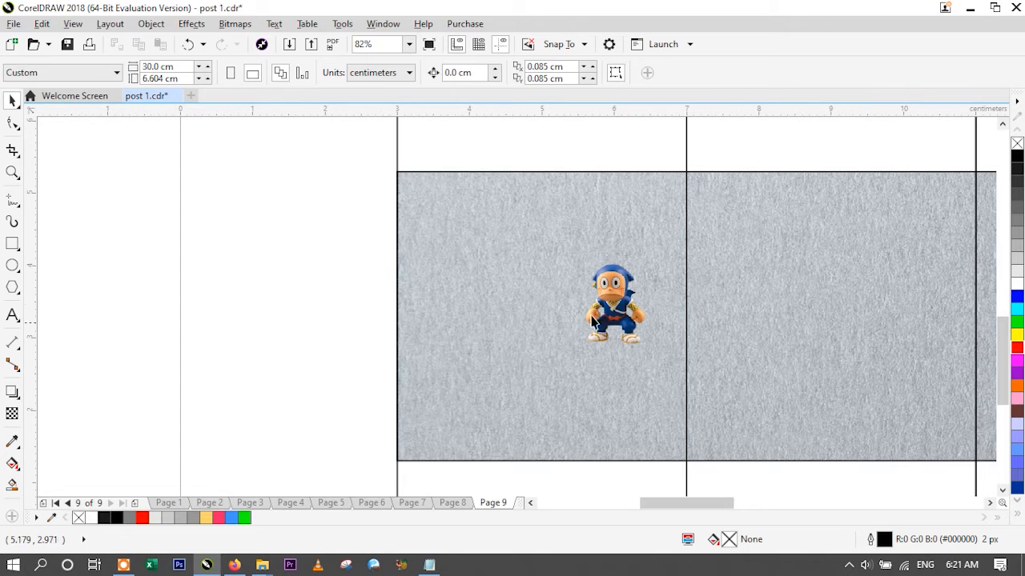
{"action": "left_click", "coordinate": [615, 309]}
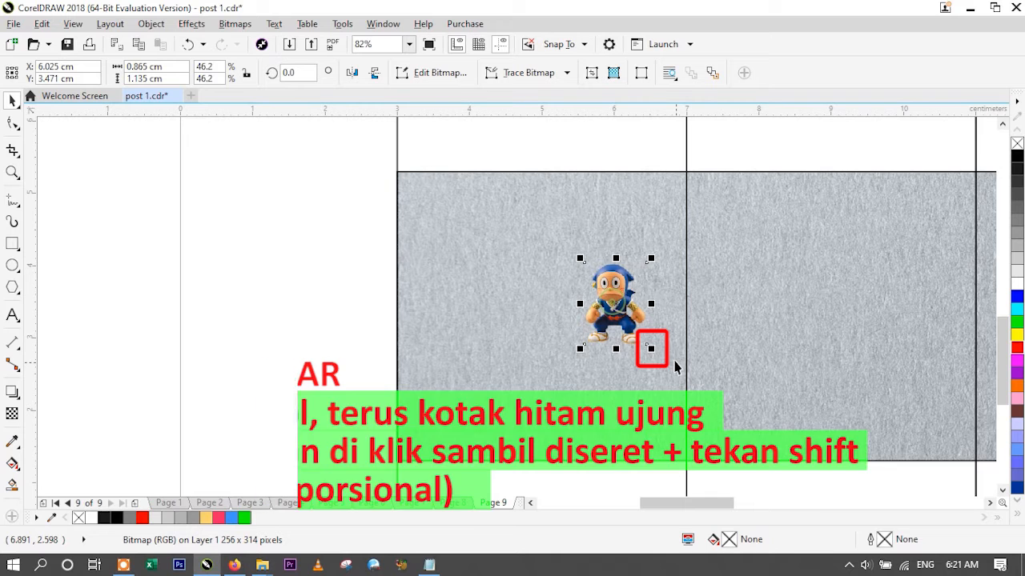
{"action": "left_click_drag", "start_coordinate": [653, 349], "coordinate": [729, 411]}
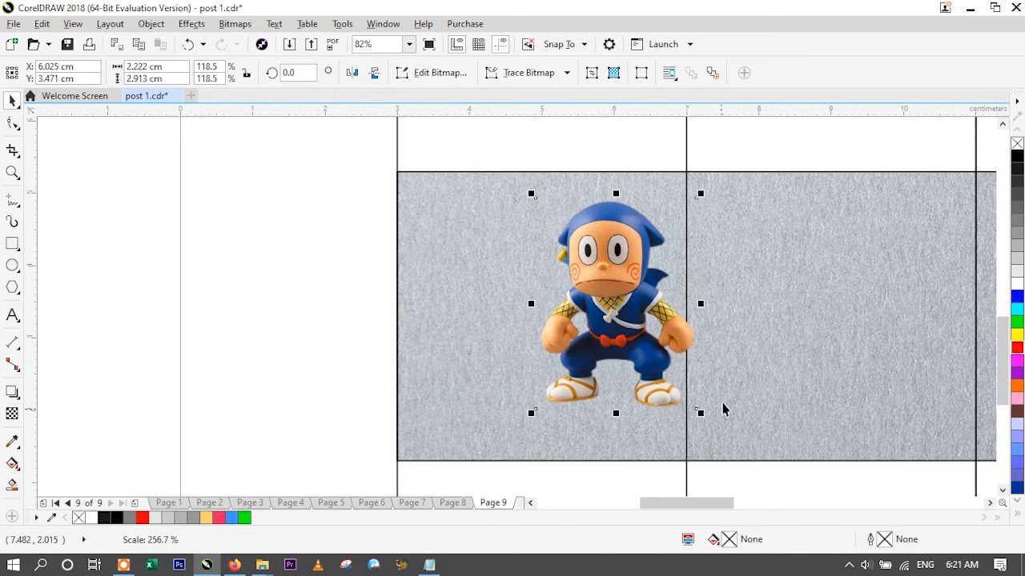
- Move the ninja figure across the border between the first two slides and align its bottom with the strip's lower edge
{"action": "left_click_drag", "start_coordinate": [621, 309], "coordinate": [615, 339]}
{"action": "left_click_drag", "start_coordinate": [616, 335], "coordinate": [634, 334]}
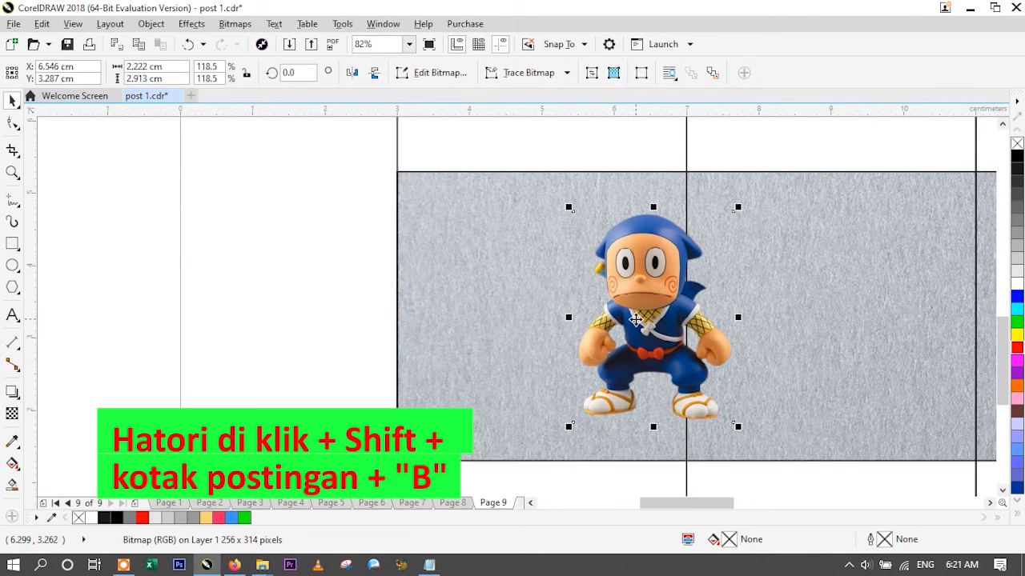
{"action": "left_click", "coordinate": [172, 314]}
{"action": "left_click", "coordinate": [619, 348]}
{"action": "left_click", "coordinate": [448, 374], "text": "shift"}
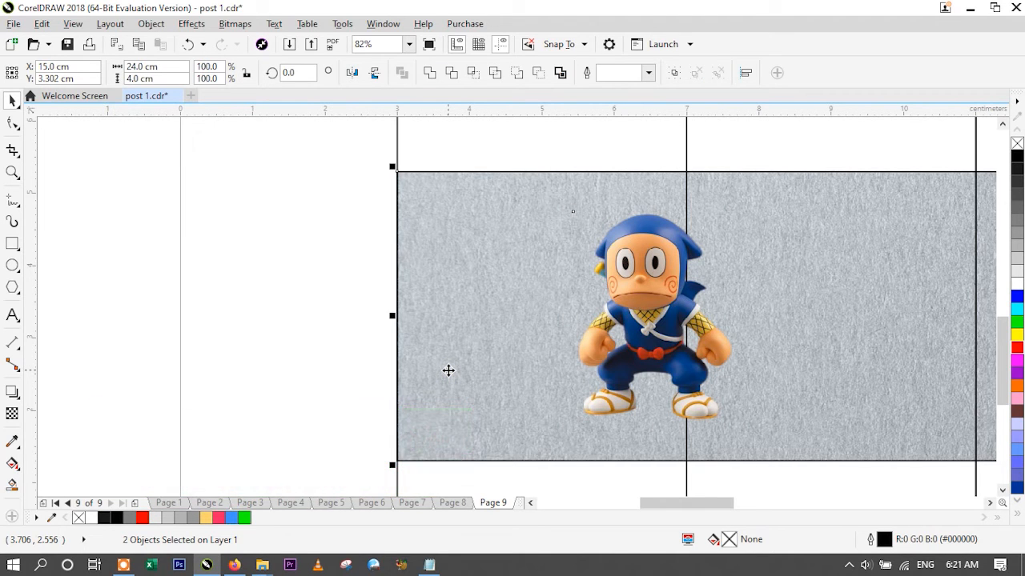
{"action": "key", "text": "b"}
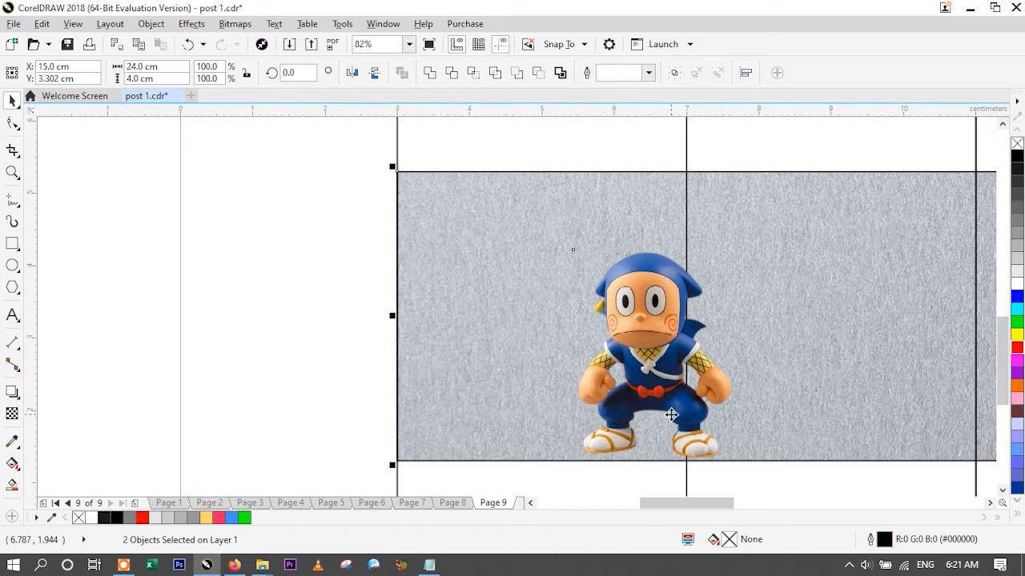
{"action": "left_click", "coordinate": [198, 313]}
- Copy the title "Poin Mendaki Gunung & Lembah" from the slide notes and paste it as new text in the first slide
{"action": "left_click", "coordinate": [409, 44]}
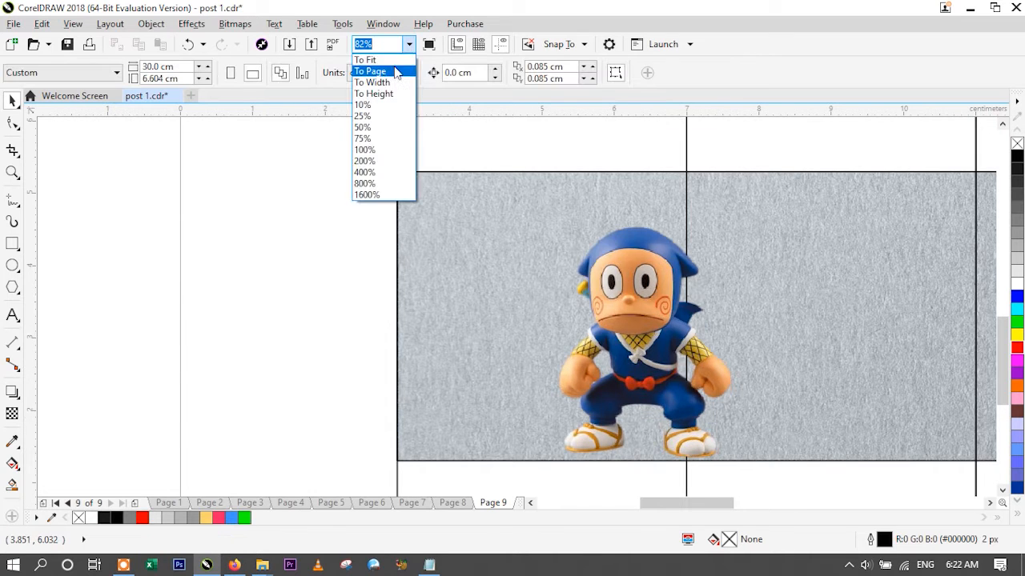
{"action": "left_click", "coordinate": [368, 117]}
{"action": "scroll", "coordinate": [359, 126], "scroll_direction": "up", "scroll_amount": 2}
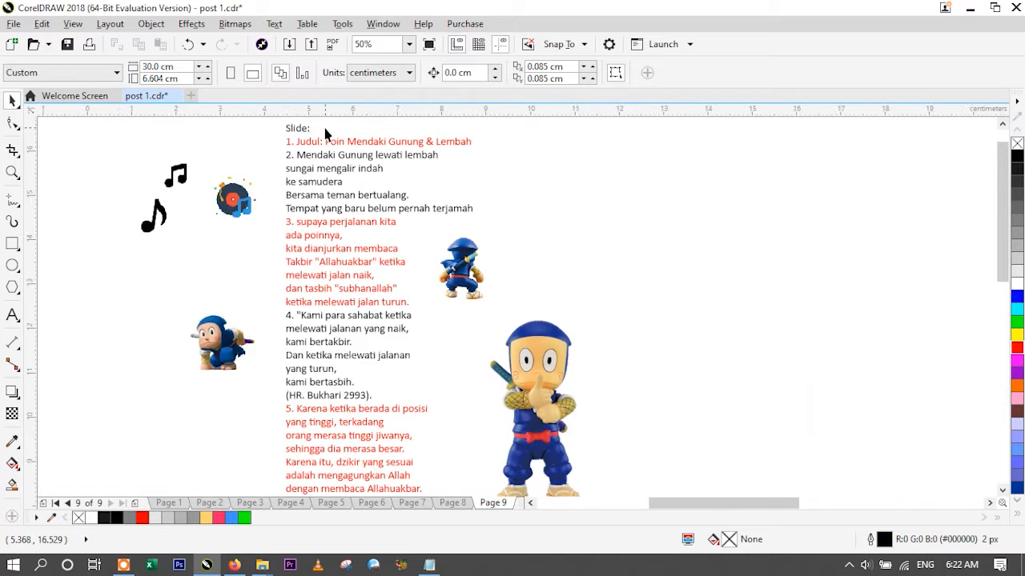
{"action": "left_click", "coordinate": [12, 315]}
{"action": "left_click_drag", "start_coordinate": [327, 156], "coordinate": [626, 166]}
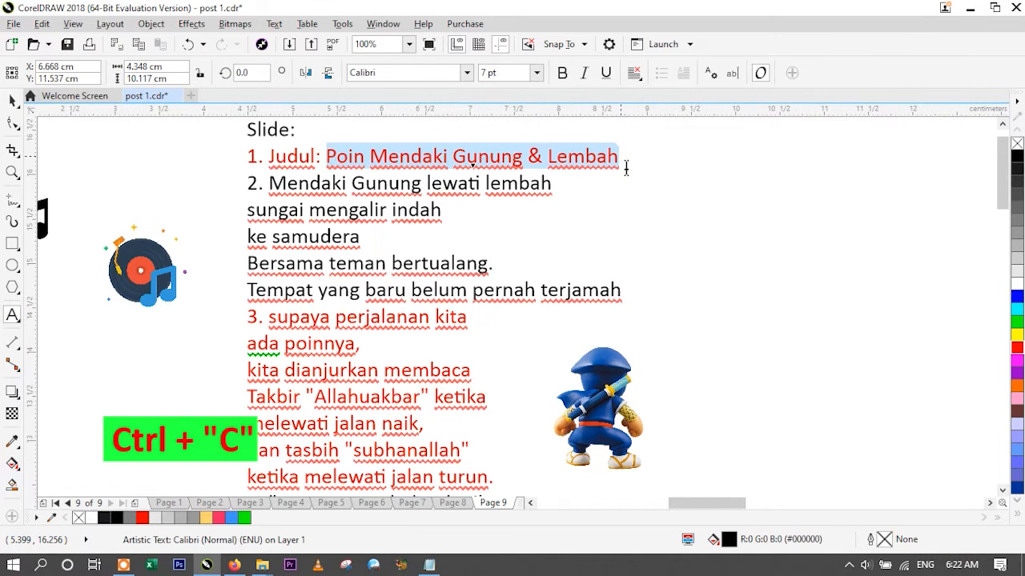
{"action": "left_click", "coordinate": [409, 45]}
{"action": "left_click", "coordinate": [375, 124]}
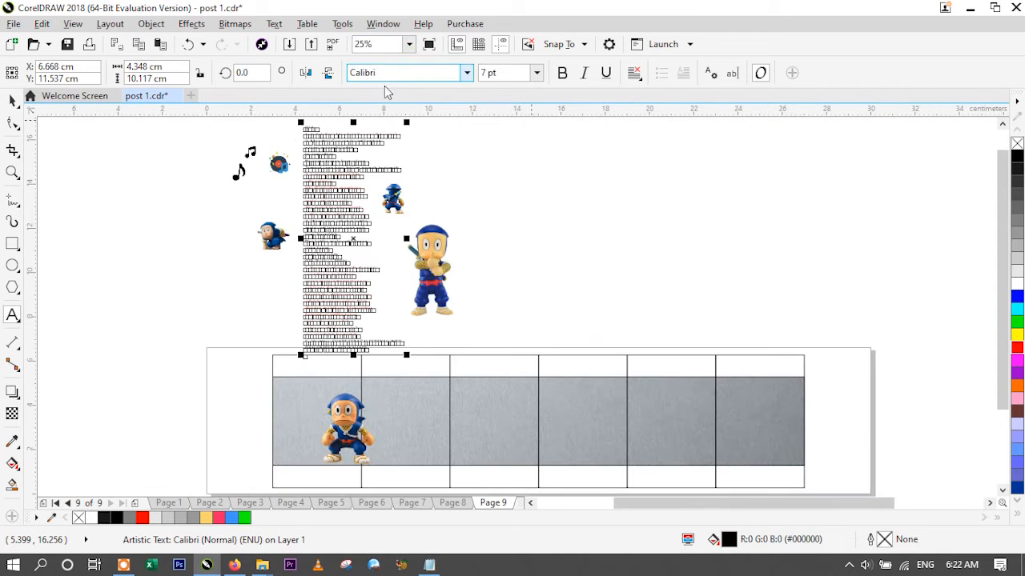
{"action": "left_click", "coordinate": [286, 403]}
{"action": "key", "text": "ctrl+v"}
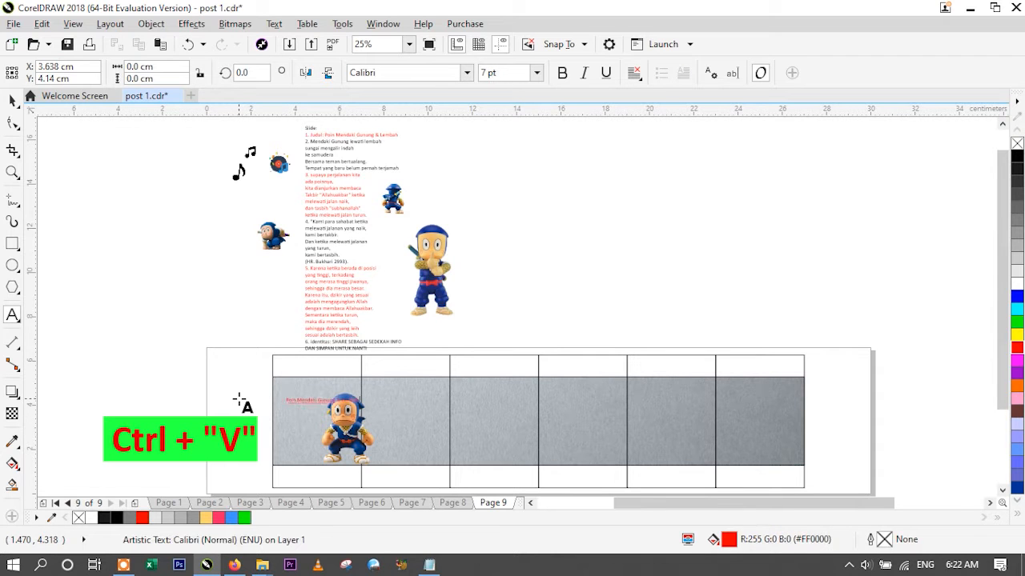
{"action": "left_click", "coordinate": [14, 101]}
{"action": "key", "text": "Delete"}
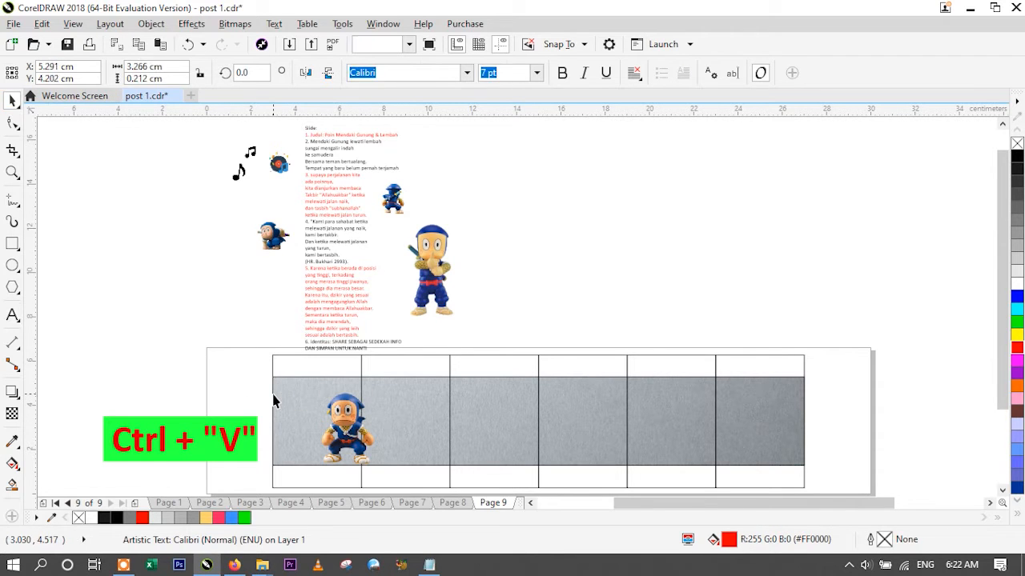
{"action": "left_click", "coordinate": [12, 316]}
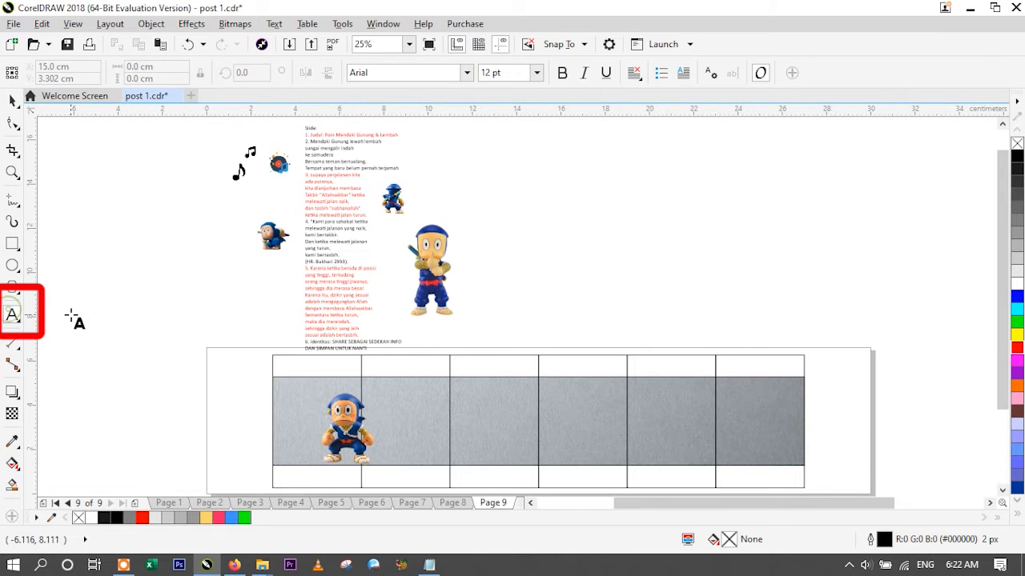
{"action": "left_click", "coordinate": [110, 308]}
{"action": "type", "text": "kkk"}
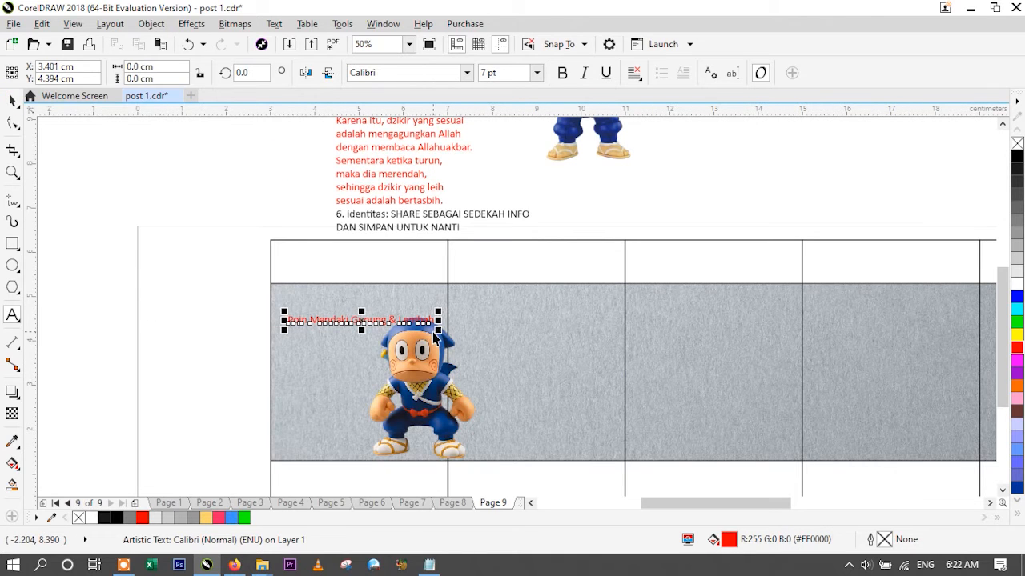
- Scale the title "Poin Mendaki Gunung & Lembah" up to about 9 pt and set its font to Twinkle Dream
{"action": "left_click_drag", "start_coordinate": [439, 330], "coordinate": [480, 349]}
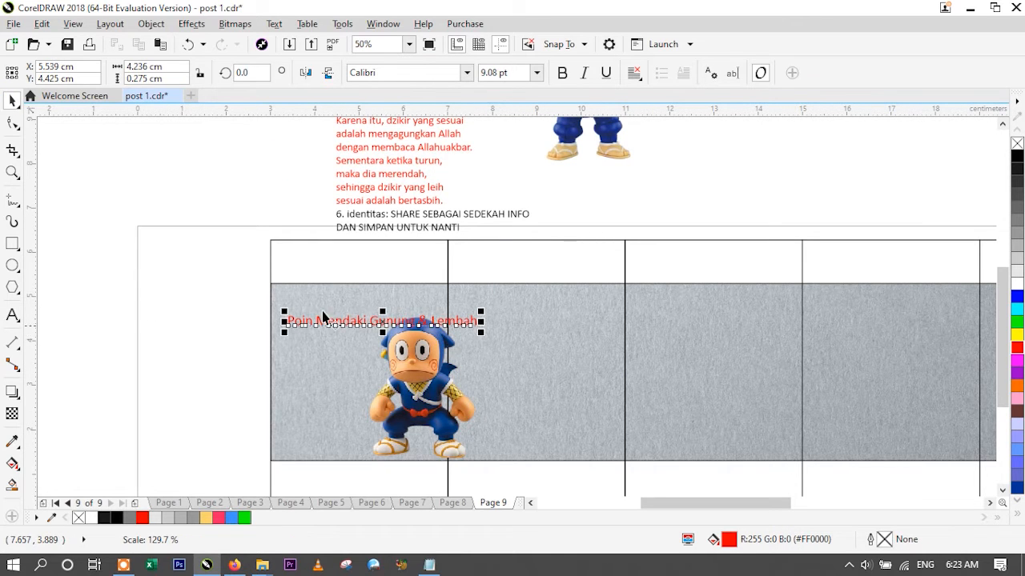
{"action": "left_click", "coordinate": [466, 73]}
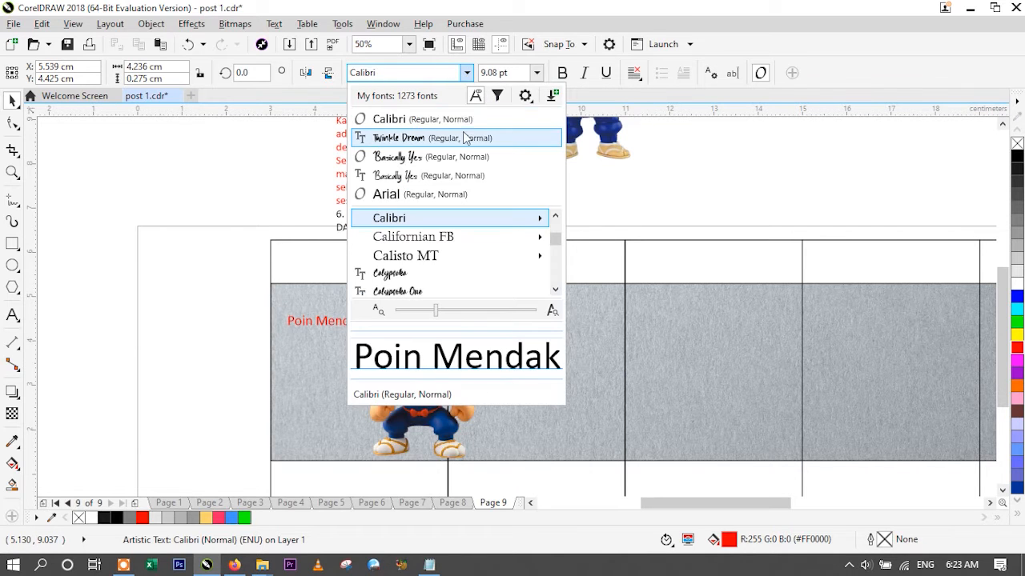
{"action": "left_click", "coordinate": [462, 134]}
{"action": "left_click", "coordinate": [211, 334]}
- Shift the title text slightly to the right within the first slide, to about X 5.06 cm and Y 4.44 cm
{"action": "key", "text": "z"}
{"action": "left_click_drag", "start_coordinate": [245, 276], "coordinate": [483, 469]}
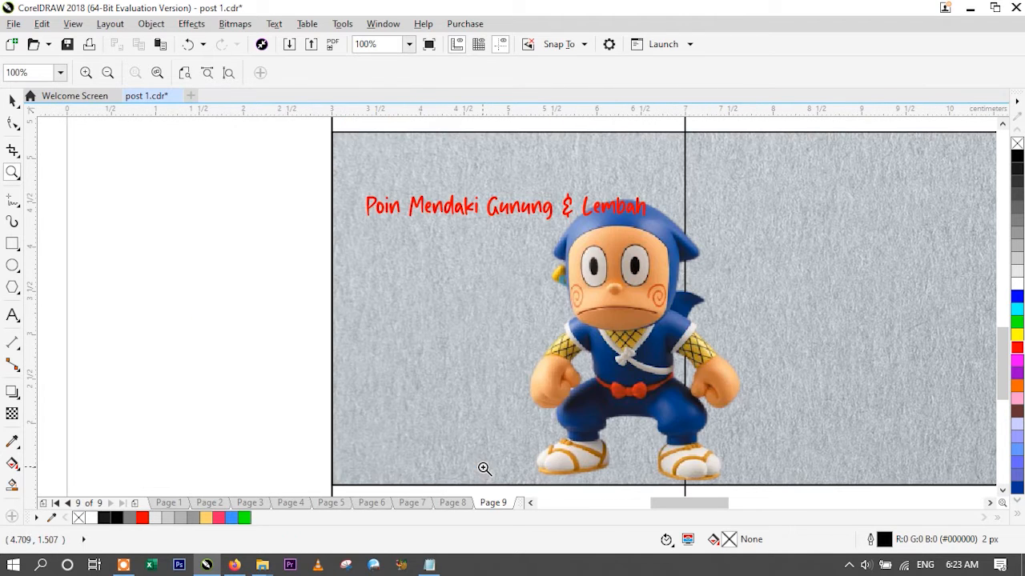
{"action": "left_click", "coordinate": [12, 99]}
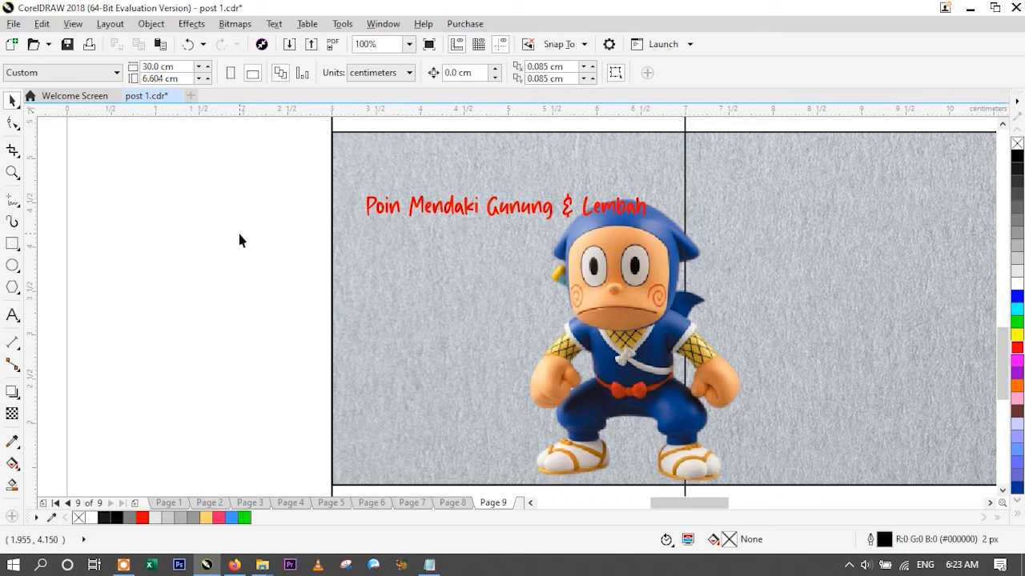
{"action": "left_click", "coordinate": [393, 207]}
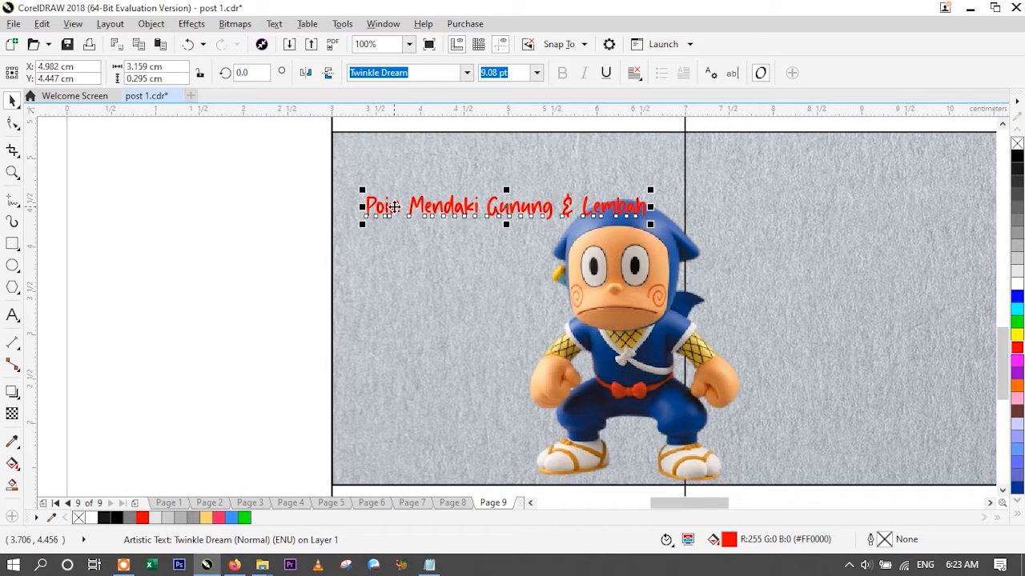
{"action": "mouse_move", "coordinate": [389, 207]}
{"action": "left_mouse_down"}
{"action": "mouse_move", "coordinate": [459, 183]}
{"action": "mouse_move", "coordinate": [395, 207]}
{"action": "left_mouse_up"}
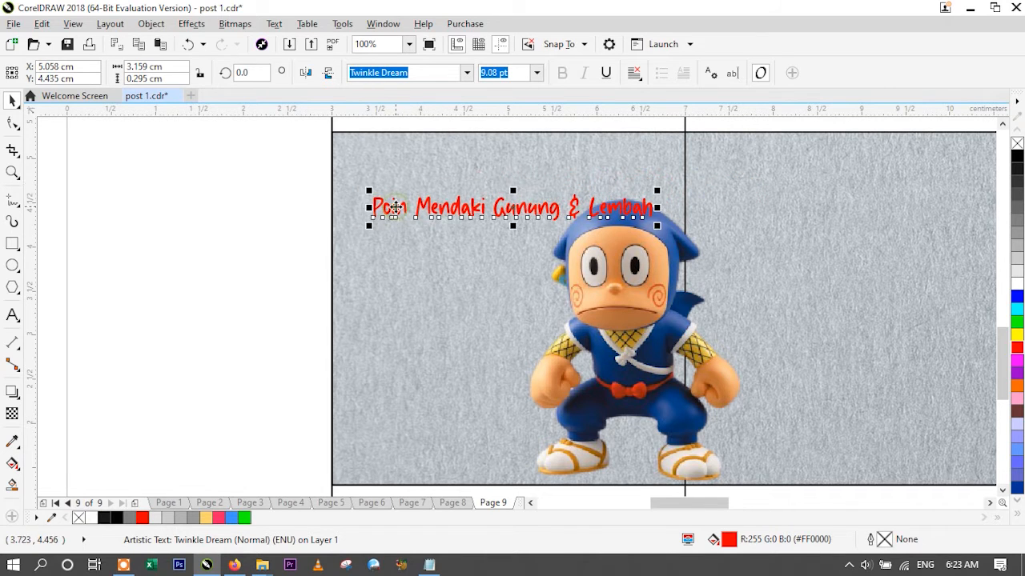
- Change the case of the title text in the first slide to UPPERCASE
{"action": "left_click", "coordinate": [274, 25]}
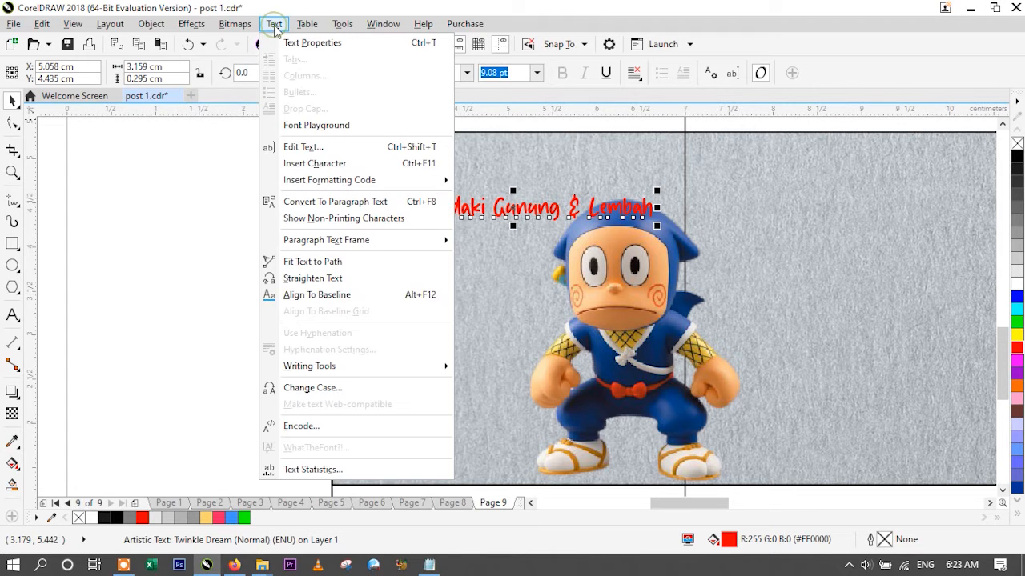
{"action": "left_click", "coordinate": [301, 391]}
{"action": "left_click", "coordinate": [462, 272]}
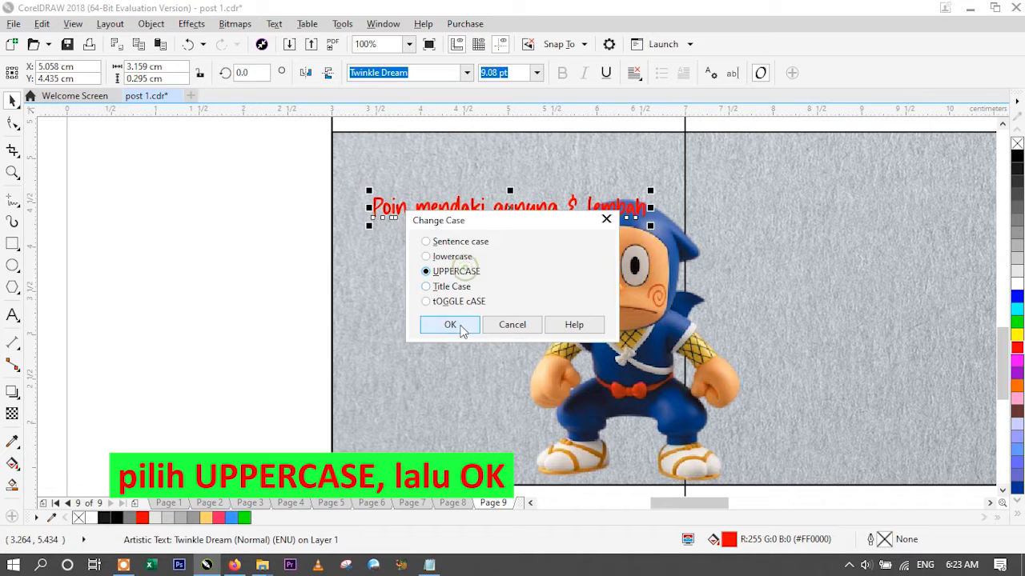
{"action": "left_click", "coordinate": [462, 324]}
- Break the title into four lines: "POIN", "MENDAKI", "GUNUNG" and "& LEMBAH"
{"action": "left_click", "coordinate": [12, 315]}
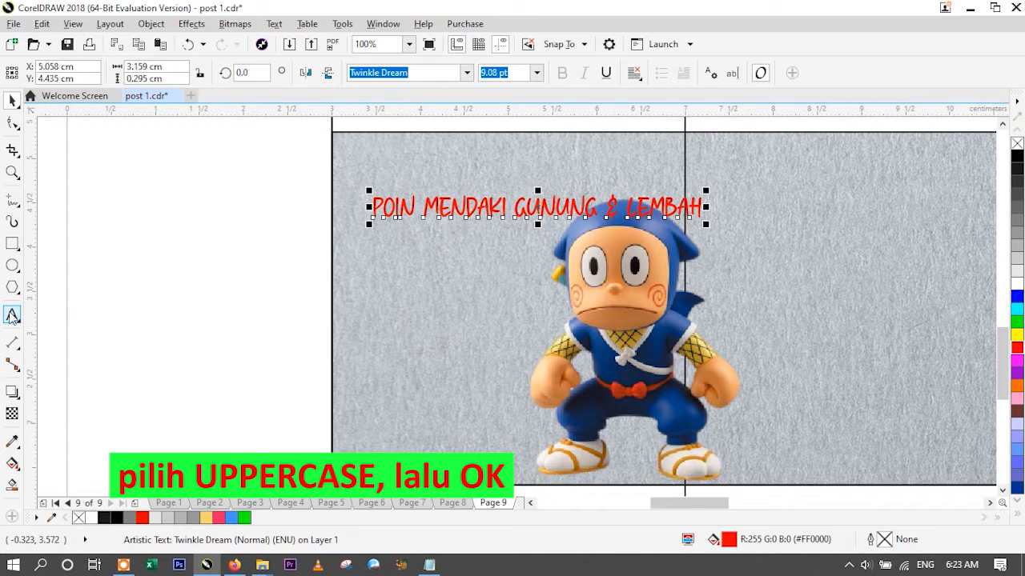
{"action": "left_click", "coordinate": [507, 215]}
{"action": "left_click", "coordinate": [428, 206]}
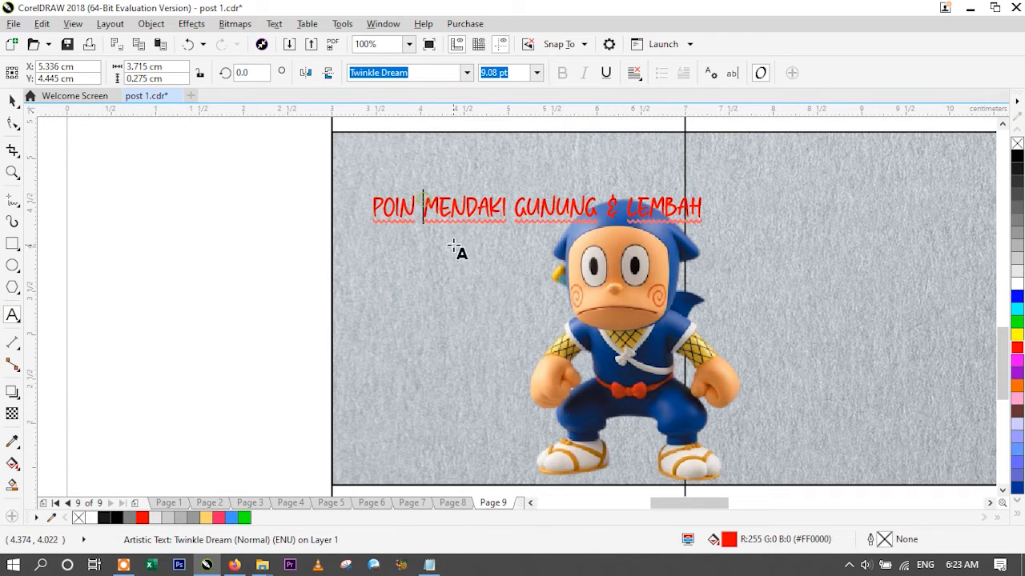
{"action": "key", "text": "Return"}
{"action": "left_click", "coordinate": [465, 239]}
{"action": "key", "text": "Return"}
{"action": "key", "text": "Return"}
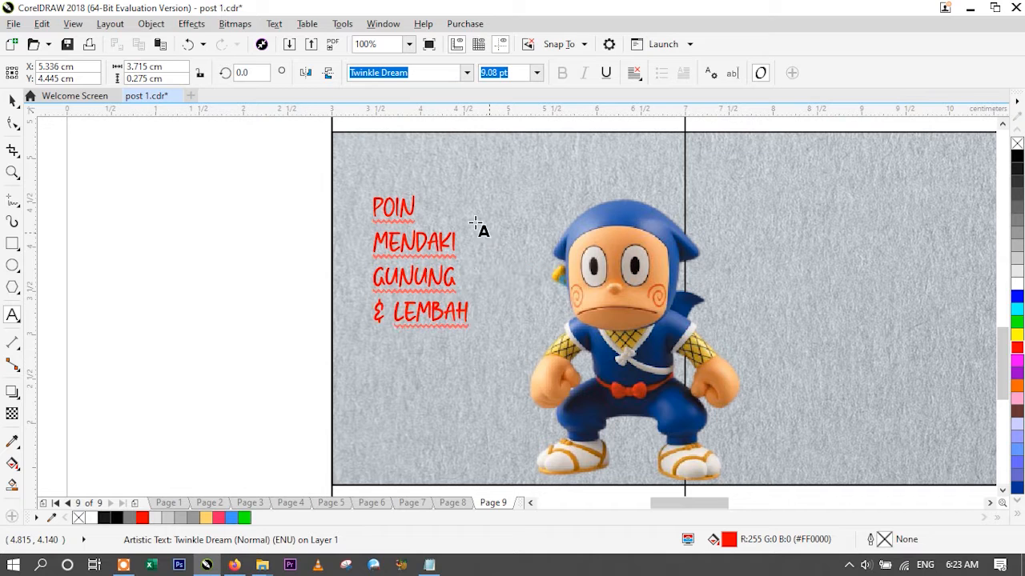
- Fill the four-line title with white and scale it up to about 15.2 pt
{"action": "left_click", "coordinate": [13, 101]}
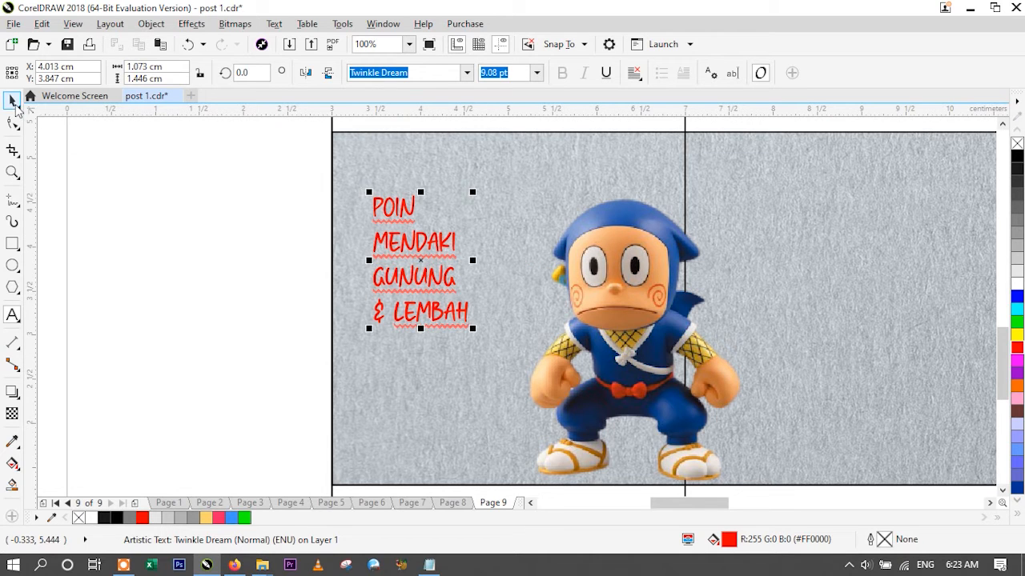
{"action": "left_click", "coordinate": [1018, 286]}
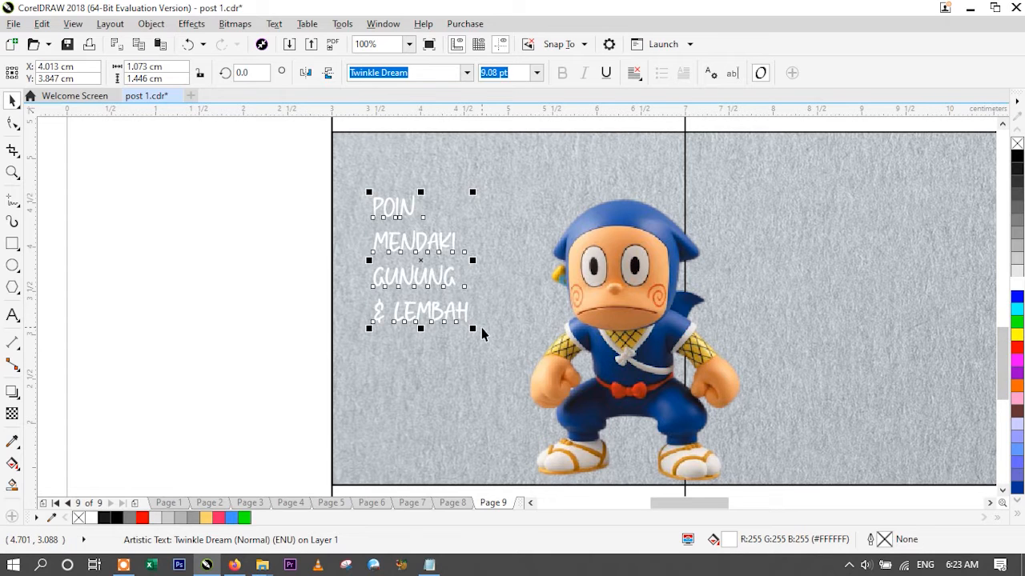
{"action": "left_click_drag", "start_coordinate": [474, 328], "coordinate": [542, 365]}
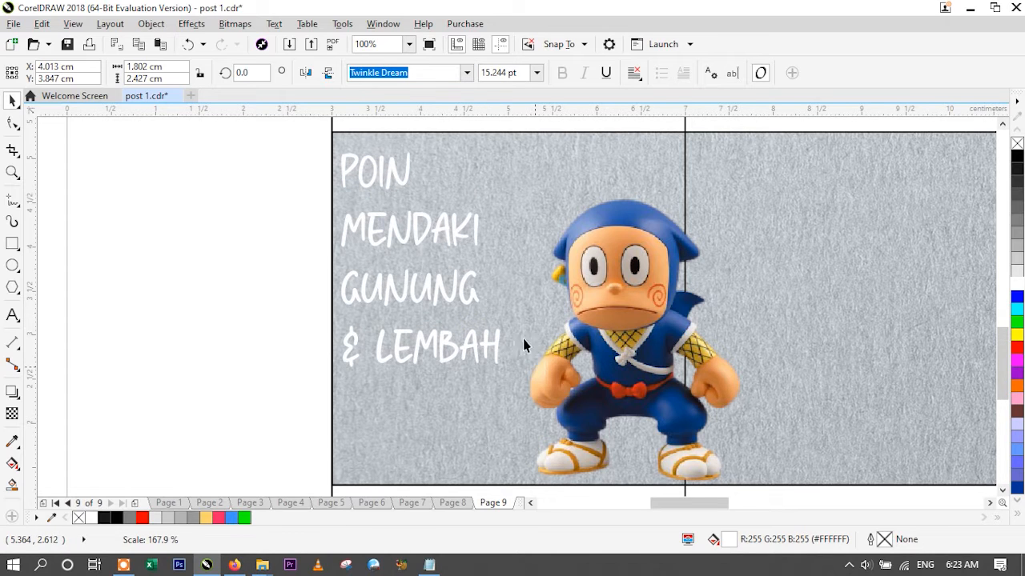
- Move the title slightly right and down within the first slide, to about X 4.29 cm and Y 3.79 cm
{"action": "left_click_drag", "start_coordinate": [406, 239], "coordinate": [439, 250]}
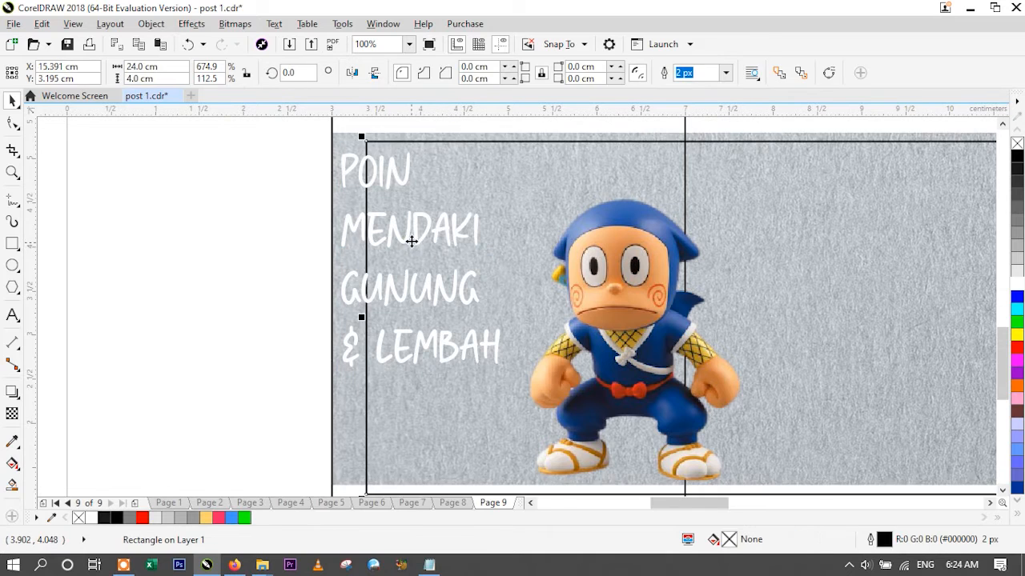
{"action": "key", "text": "ctrl+z"}
{"action": "key", "text": "ctrl+z"}
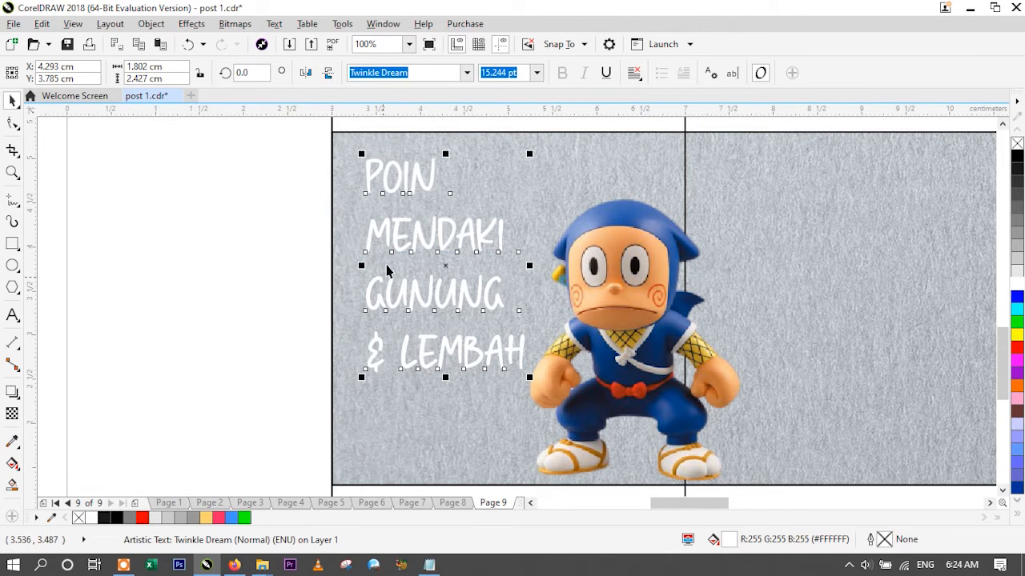
- Tighten the line spacing of the four-line title with the Shape tool
{"action": "left_click", "coordinate": [12, 126]}
{"action": "left_click", "coordinate": [58, 123]}
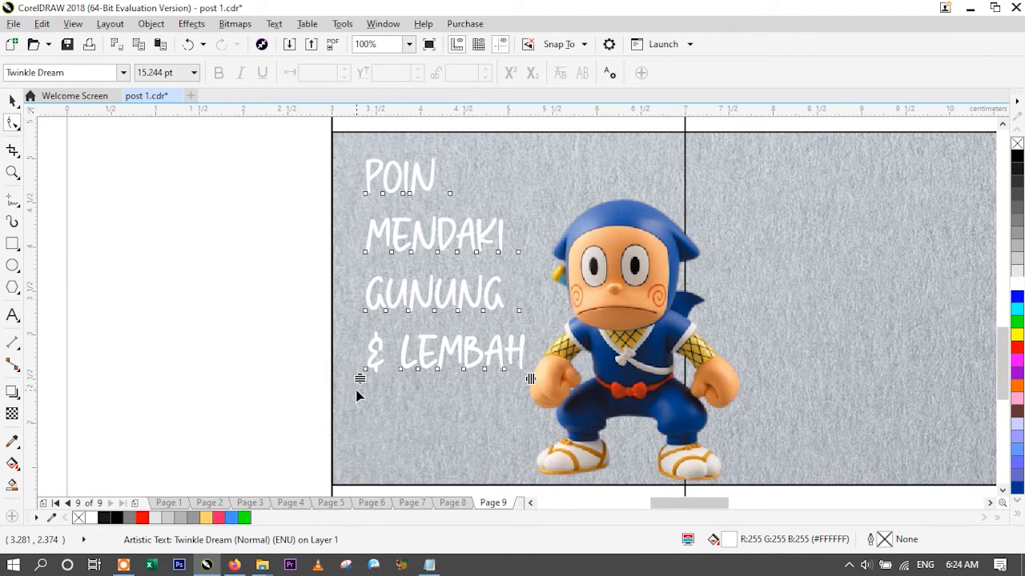
{"action": "left_click_drag", "start_coordinate": [358, 380], "coordinate": [350, 325]}
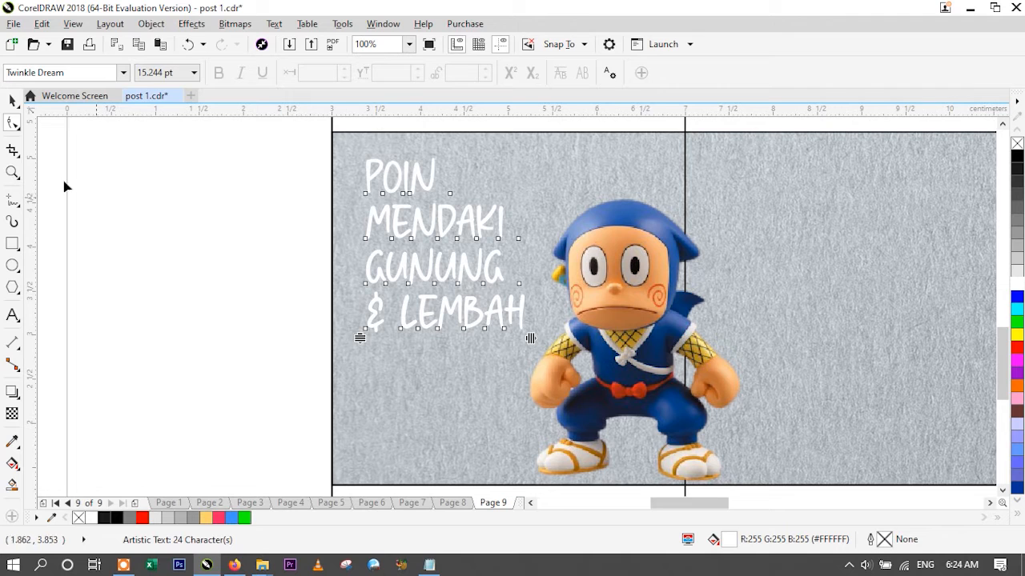
- Scale the title up proportionally to about 18 pt, reaching the ninja's fist
{"action": "left_click", "coordinate": [12, 102]}
{"action": "left_click_drag", "start_coordinate": [528, 334], "coordinate": [557, 381]}
{"action": "left_click", "coordinate": [273, 298]}
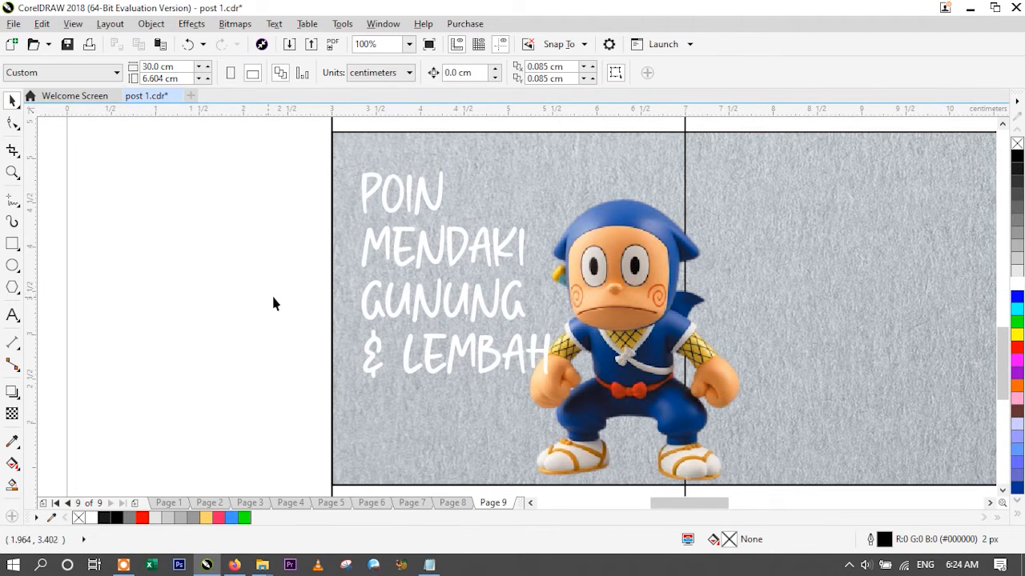
- Apply a drop shadow to the title using the Flat Bottom Right preset
{"action": "left_click", "coordinate": [395, 246]}
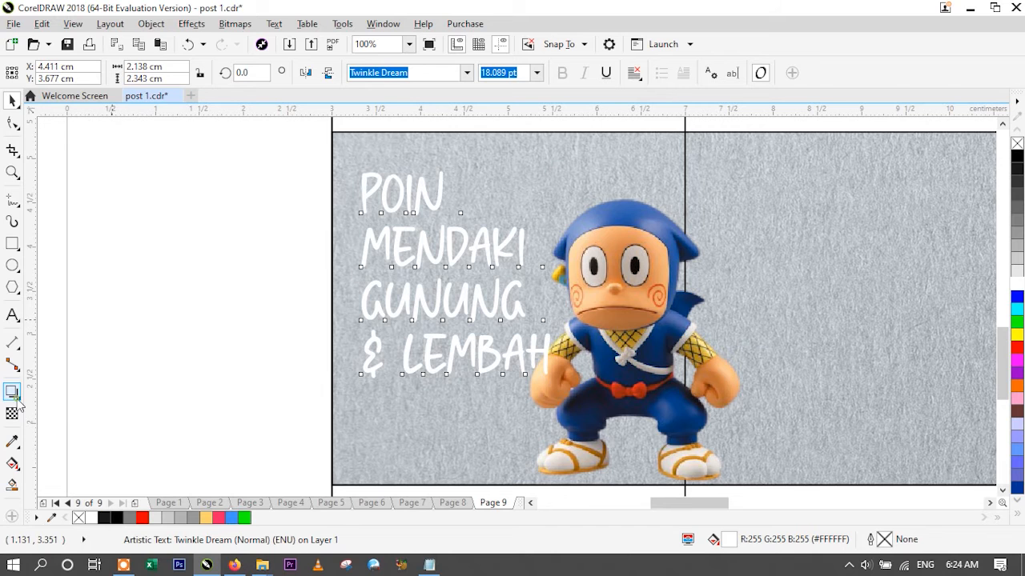
{"action": "left_click", "coordinate": [25, 352]}
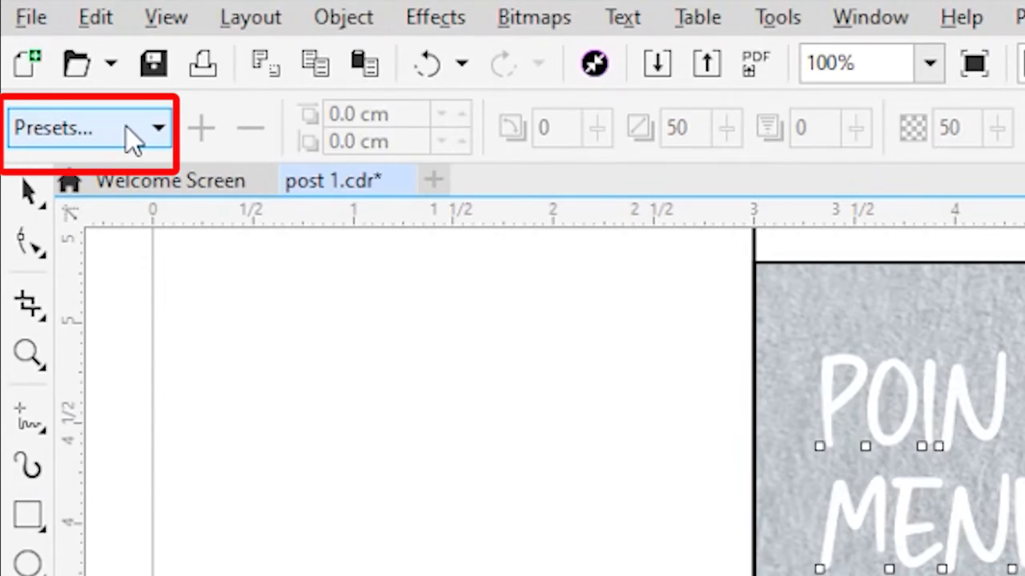
{"action": "left_click", "coordinate": [128, 129]}
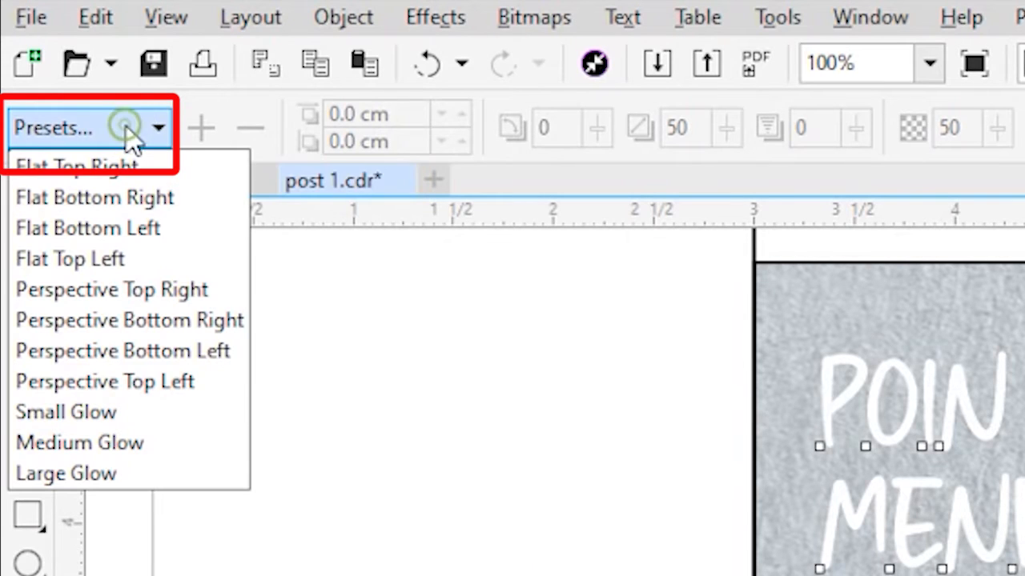
{"action": "left_click", "coordinate": [132, 193]}
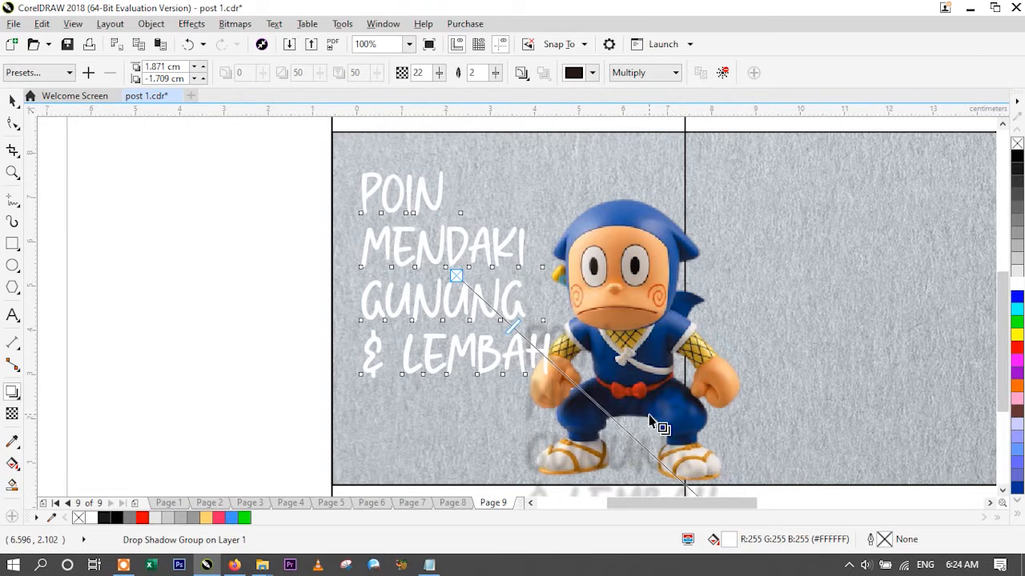
{"action": "scroll", "coordinate": [647, 465], "scroll_direction": "down", "scroll_amount": 2}
{"action": "scroll", "coordinate": [647, 464], "scroll_direction": "up", "scroll_amount": 2}
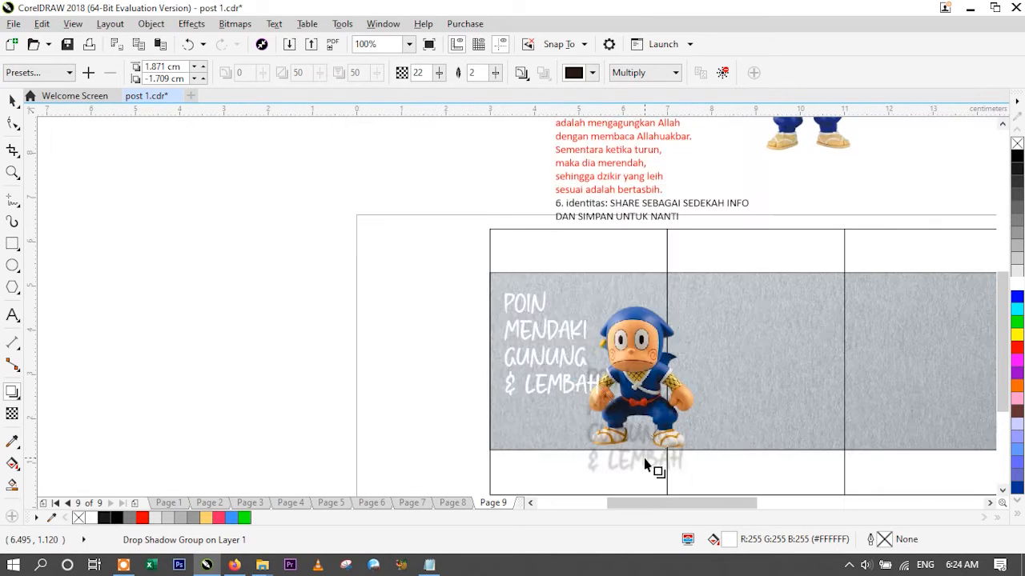
{"action": "scroll", "coordinate": [647, 464], "scroll_direction": "down", "scroll_amount": 2}
{"action": "scroll", "coordinate": [647, 465], "scroll_direction": "up", "scroll_amount": 2}
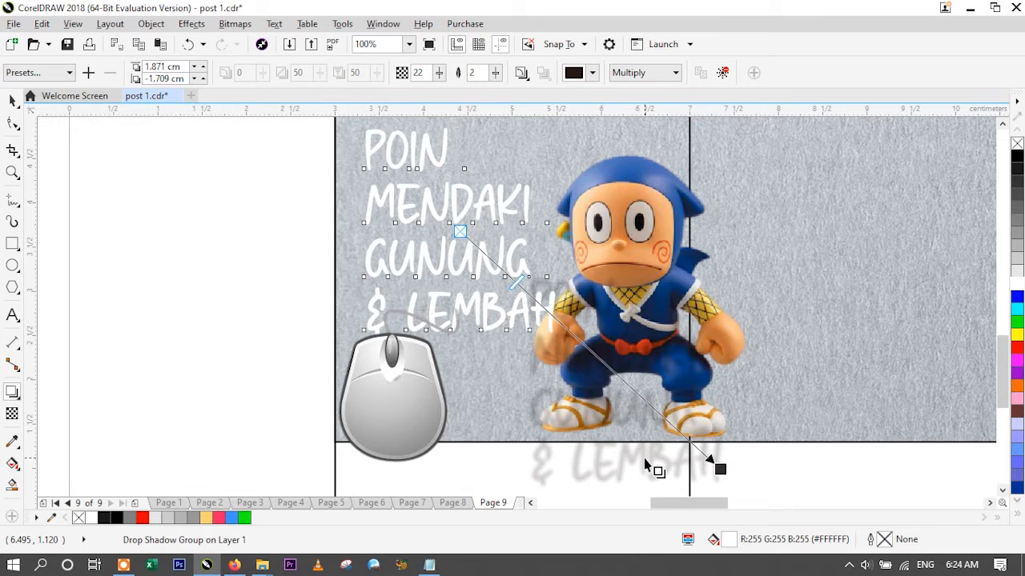
{"action": "scroll", "coordinate": [647, 464], "scroll_direction": "down", "scroll_amount": 2}
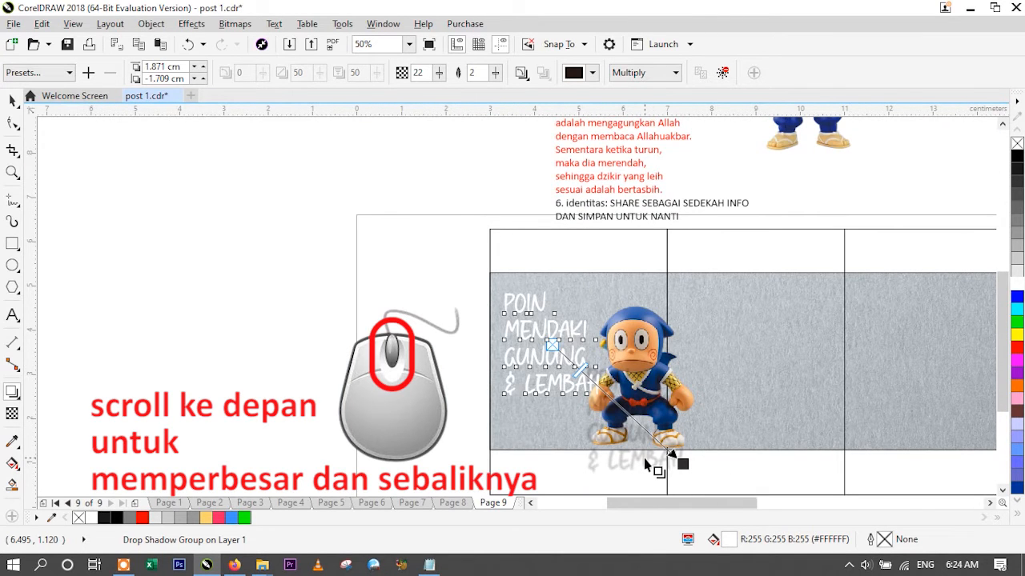
{"action": "scroll", "coordinate": [647, 464], "scroll_direction": "up", "scroll_amount": 2}
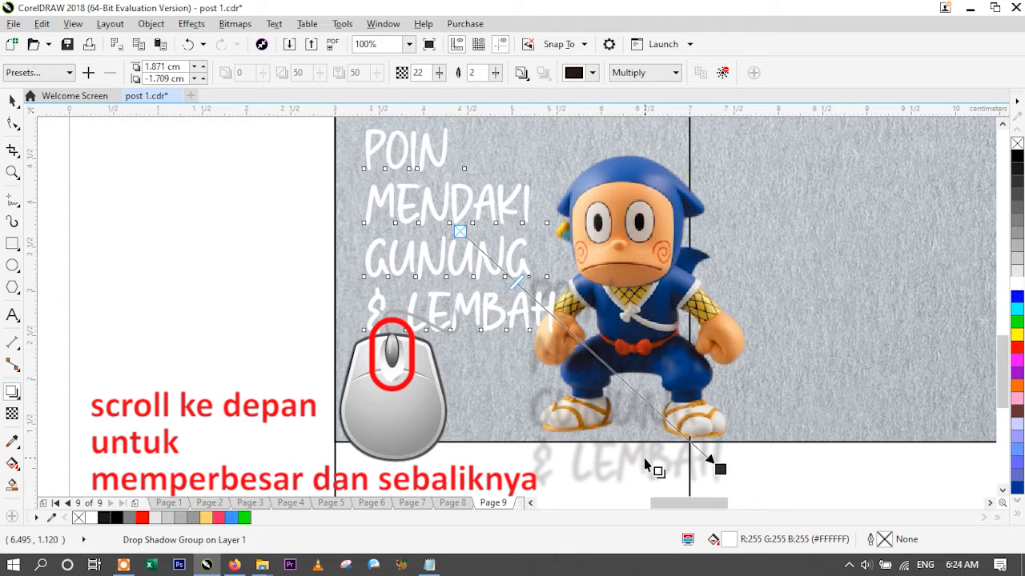
{"action": "scroll", "coordinate": [646, 466], "scroll_direction": "up", "scroll_amount": 1}
{"action": "scroll", "coordinate": [647, 466], "scroll_direction": "down", "scroll_amount": 2}
{"action": "scroll", "coordinate": [647, 466], "scroll_direction": "up", "scroll_amount": 2}
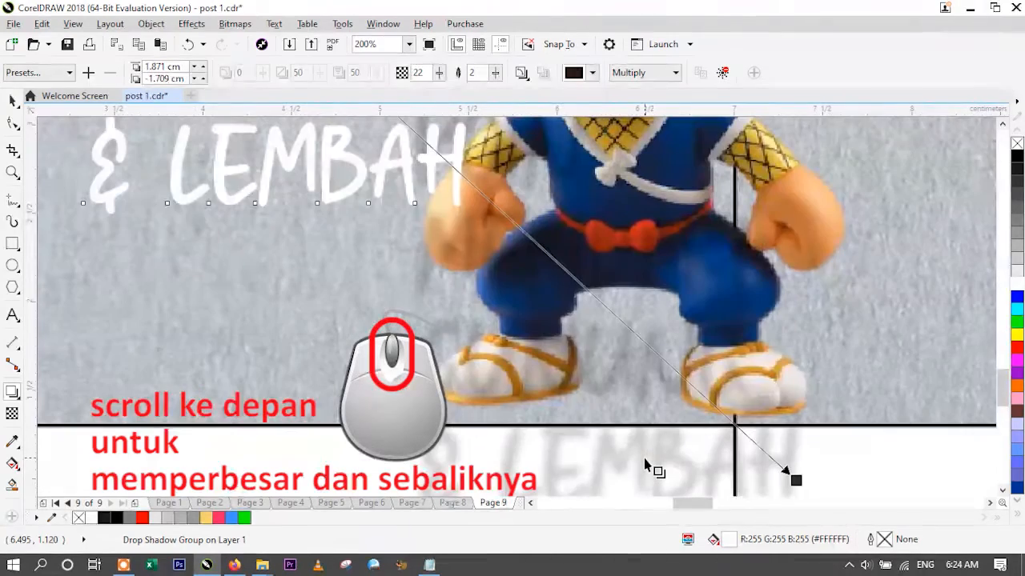
- Pull the title's drop shadow in close behind the letters, to an offset of about 0.03 cm and -0.07 cm
{"action": "scroll", "coordinate": [647, 466], "scroll_direction": "down", "scroll_amount": 2}
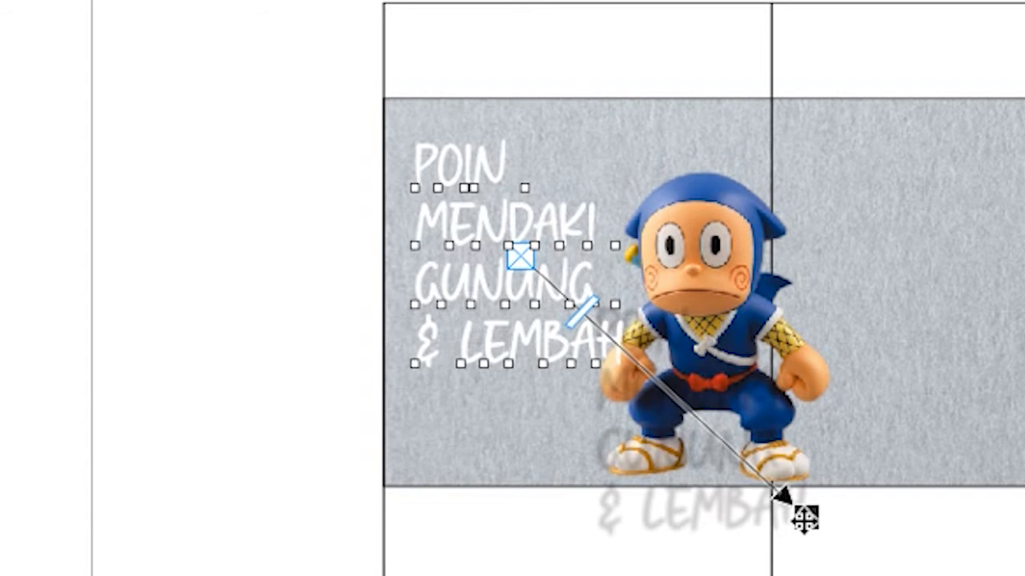
{"action": "left_click_drag", "start_coordinate": [805, 518], "coordinate": [578, 381]}
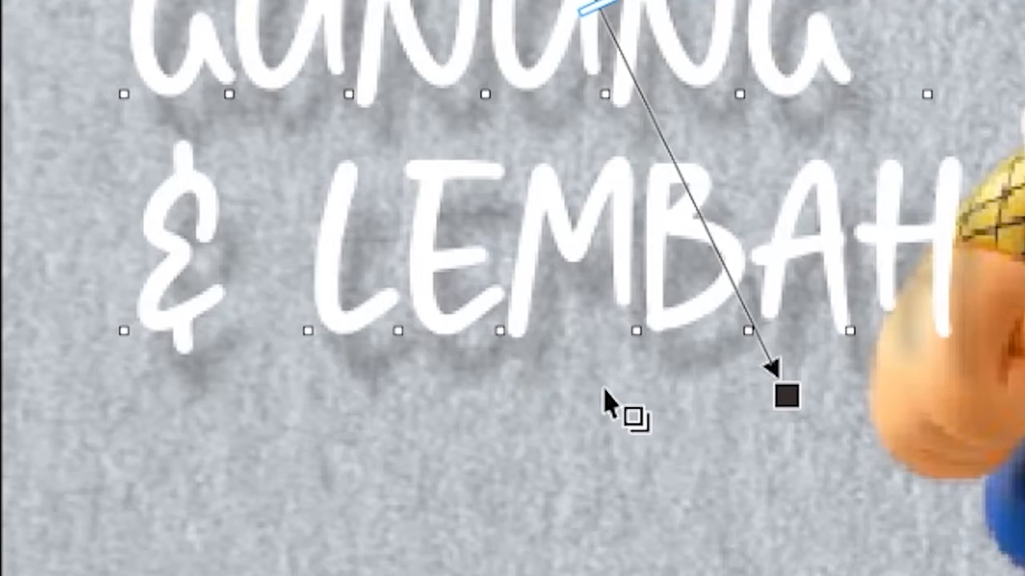
{"action": "left_click_drag", "start_coordinate": [650, 385], "coordinate": [645, 378]}
{"action": "left_click_drag", "start_coordinate": [776, 381], "coordinate": [770, 377]}
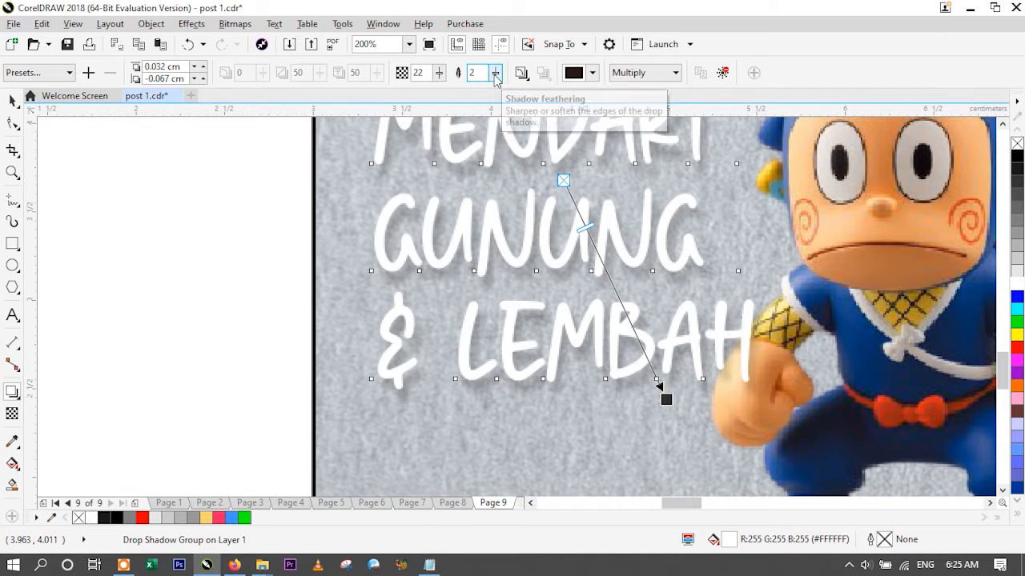
- Set the title shadow's feathering to 6 and opacity to 97, and reduce its offset to about 0.02 cm and -0.05 cm
{"action": "left_click_drag", "start_coordinate": [495, 77], "coordinate": [446, 77]}
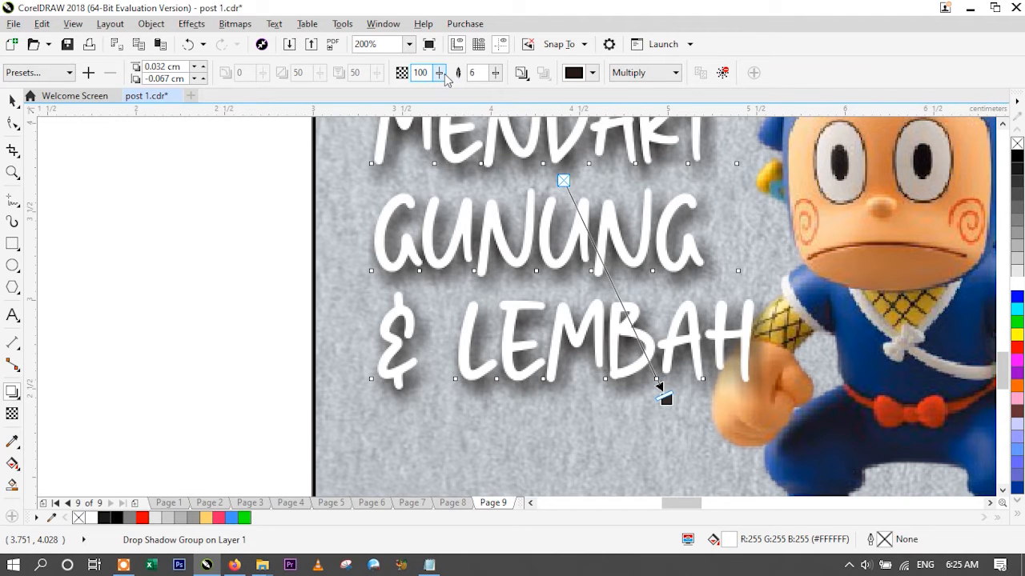
{"action": "left_click", "coordinate": [12, 100]}
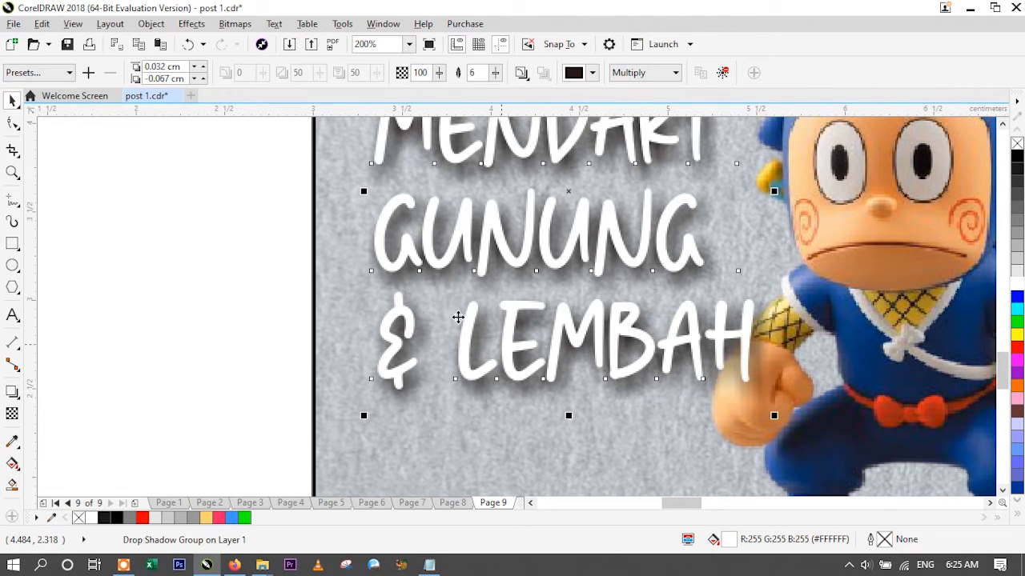
{"action": "left_click", "coordinate": [12, 393]}
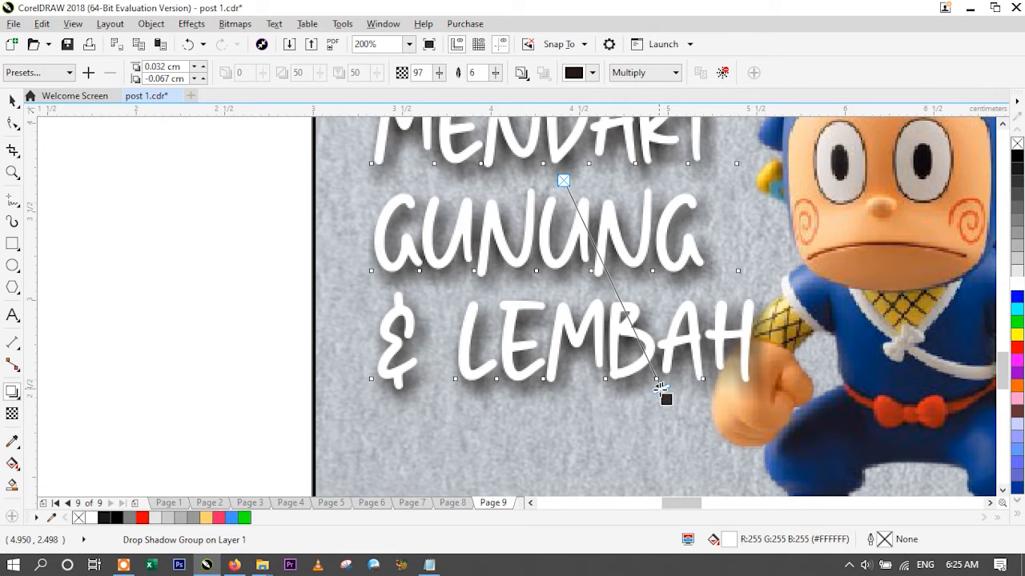
{"action": "mouse_move", "coordinate": [666, 398]}
{"action": "left_mouse_down"}
{"action": "mouse_move", "coordinate": [654, 389]}
{"action": "mouse_move", "coordinate": [656, 398]}
{"action": "left_mouse_up"}
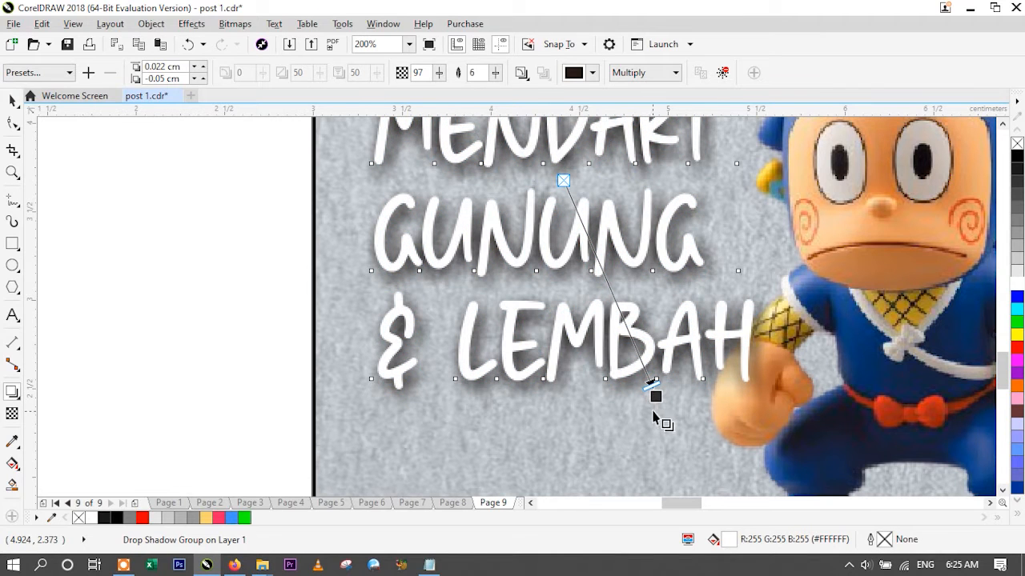
- Review the shadowed title in the whole layout and close up in the first slide
{"action": "left_click", "coordinate": [409, 44]}
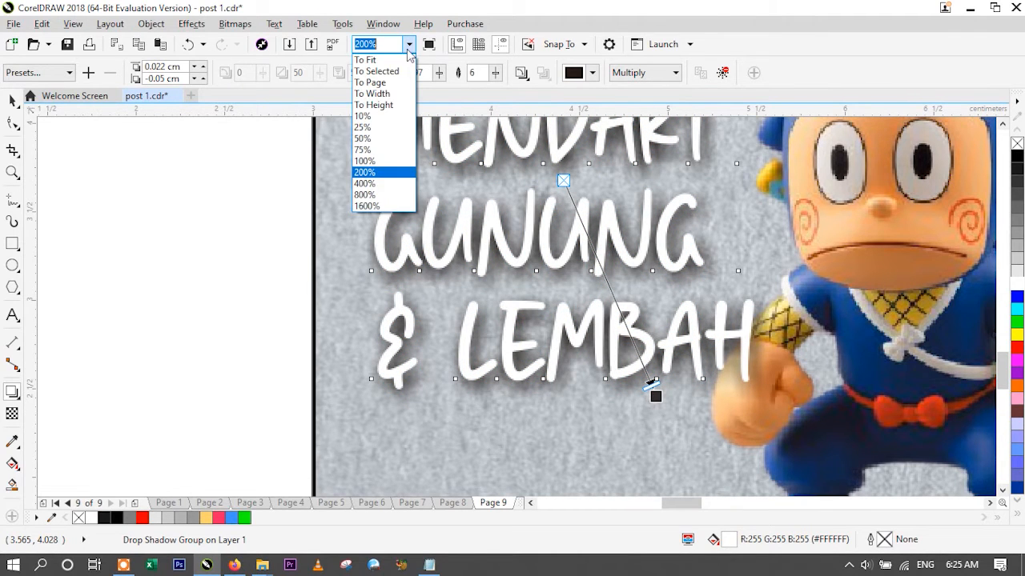
{"action": "left_click", "coordinate": [374, 62]}
{"action": "left_click", "coordinate": [12, 100]}
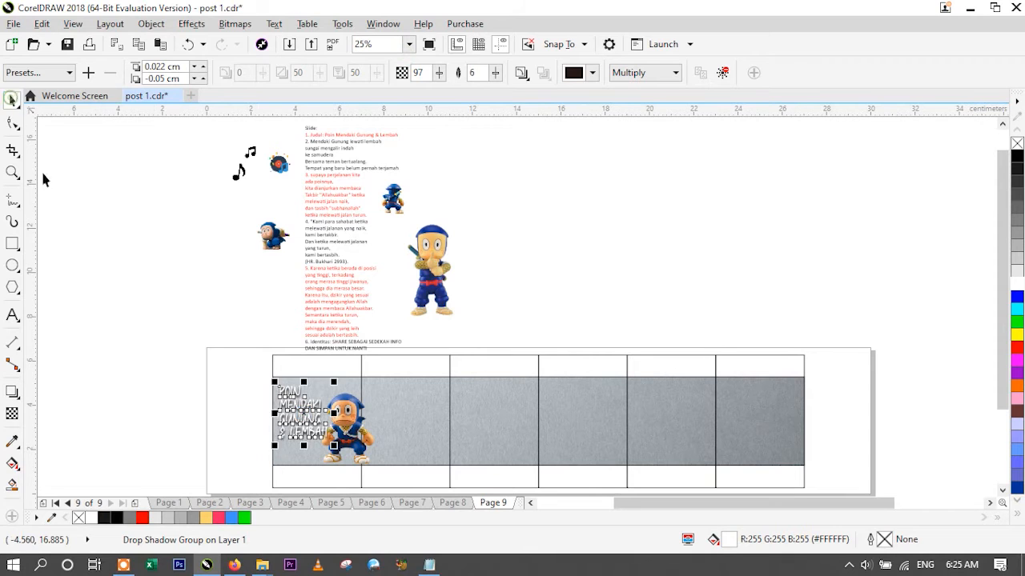
{"action": "left_click", "coordinate": [107, 309]}
{"action": "key", "text": "z"}
{"action": "left_click_drag", "start_coordinate": [265, 373], "coordinate": [389, 474]}
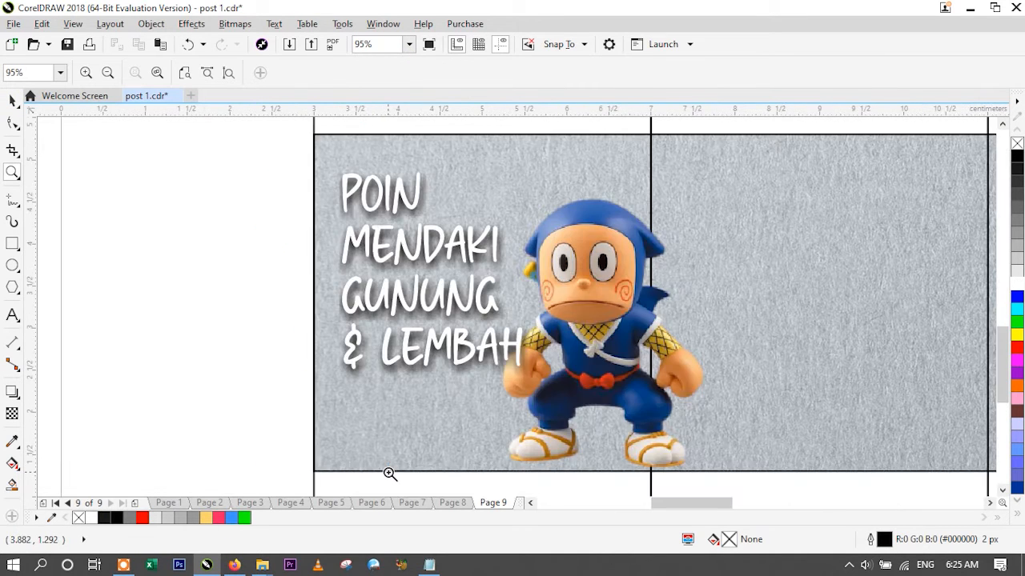
{"action": "left_click", "coordinate": [12, 100]}
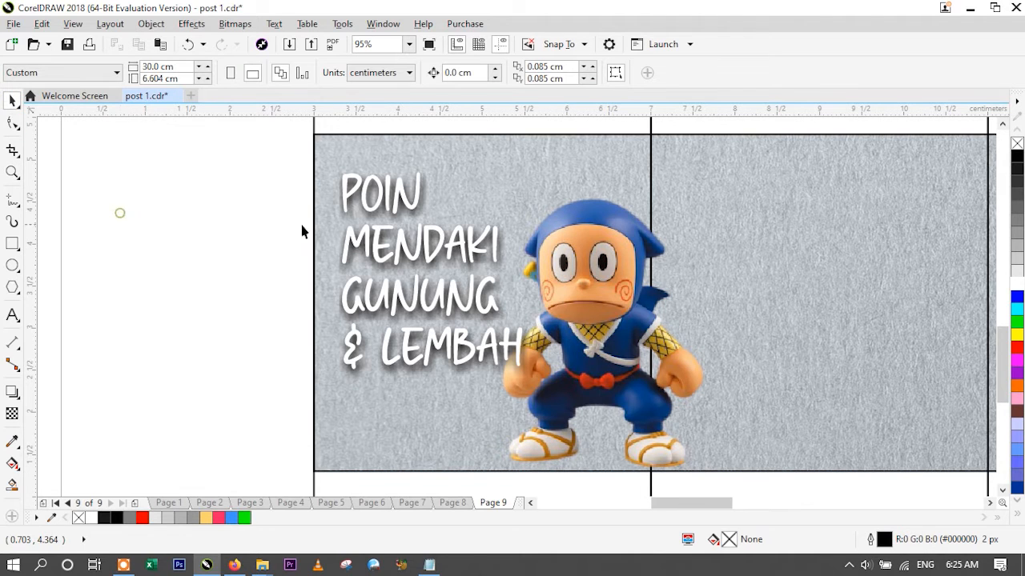
{"action": "left_click", "coordinate": [346, 204]}
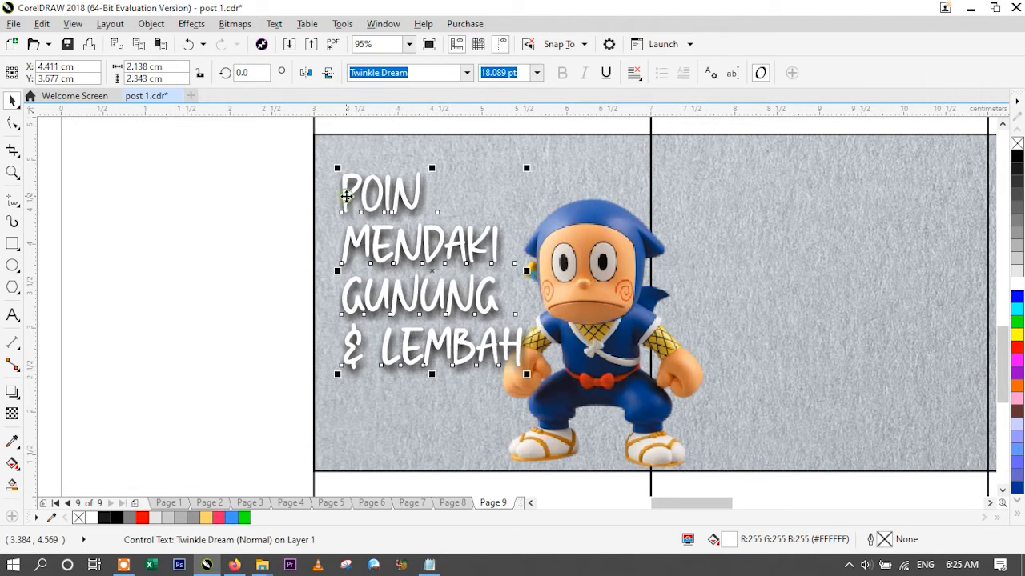
{"action": "left_click", "coordinate": [155, 237]}
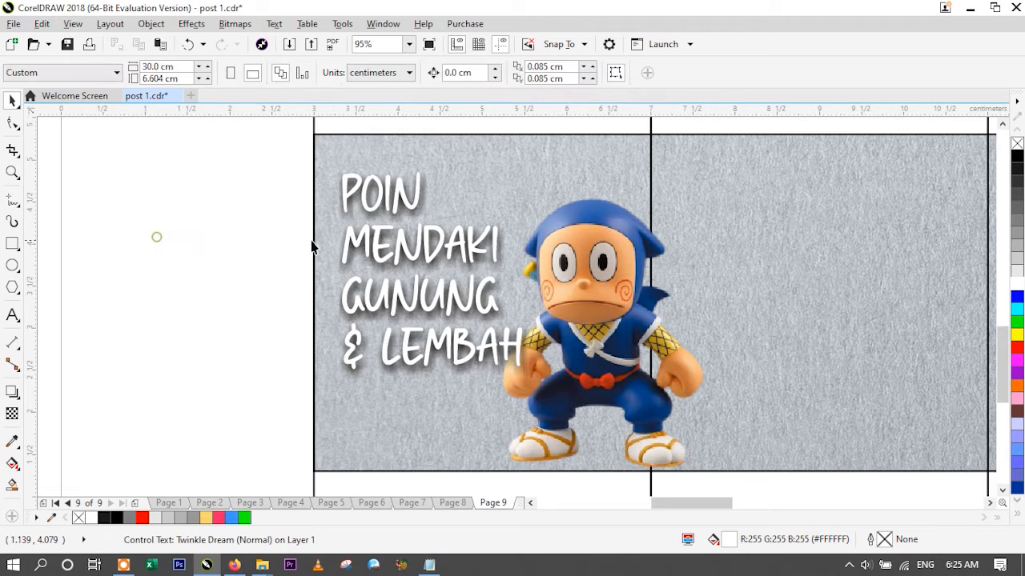
- Give the title text a 50% Black outline and shift the title slightly down in the first slide
{"action": "left_click", "coordinate": [347, 201]}
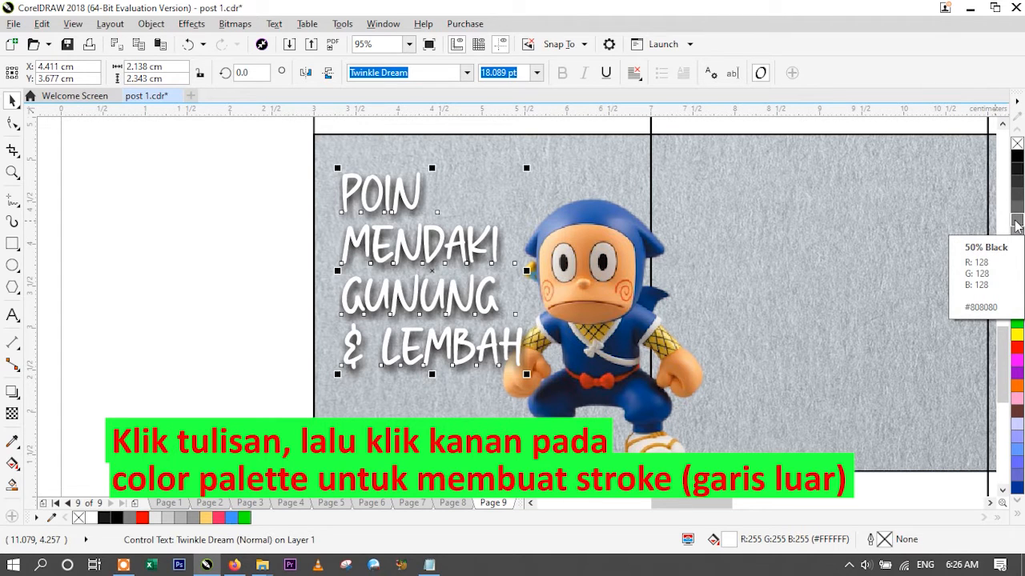
{"action": "right_click", "coordinate": [1017, 224]}
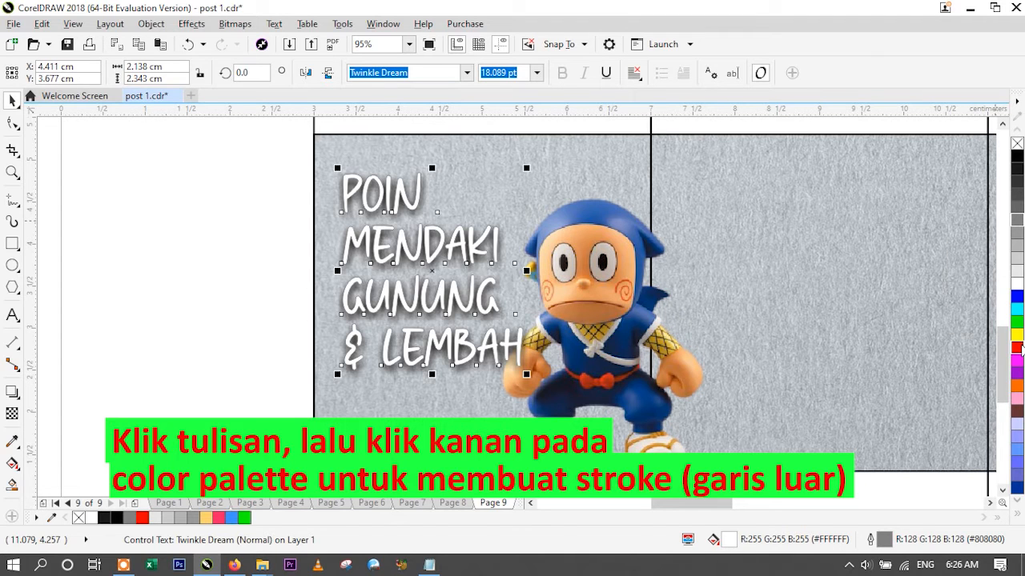
{"action": "right_click", "coordinate": [1019, 346]}
{"action": "right_click", "coordinate": [1017, 224]}
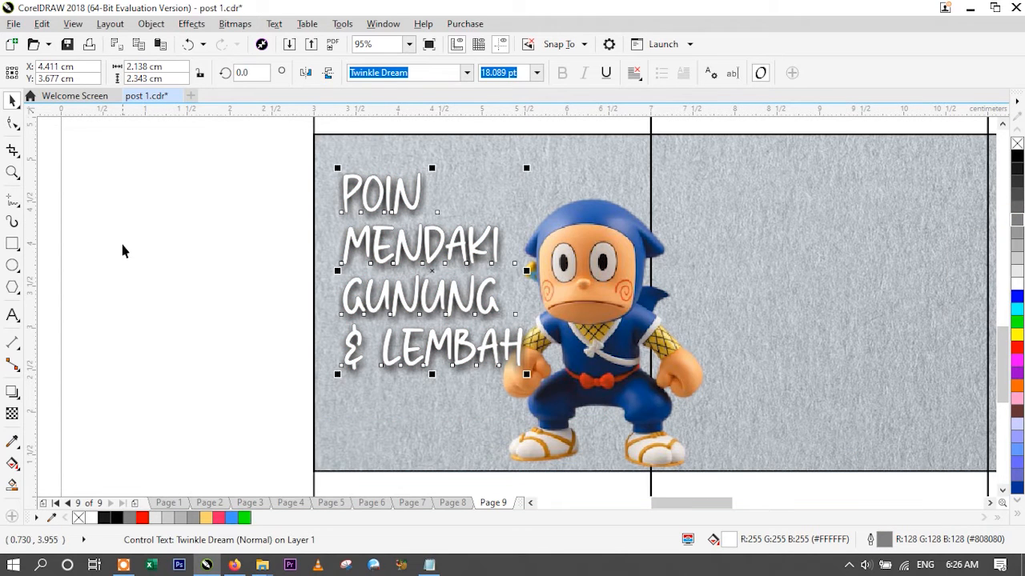
{"action": "left_click_drag", "start_coordinate": [407, 343], "coordinate": [408, 350]}
{"action": "left_click", "coordinate": [189, 353]}
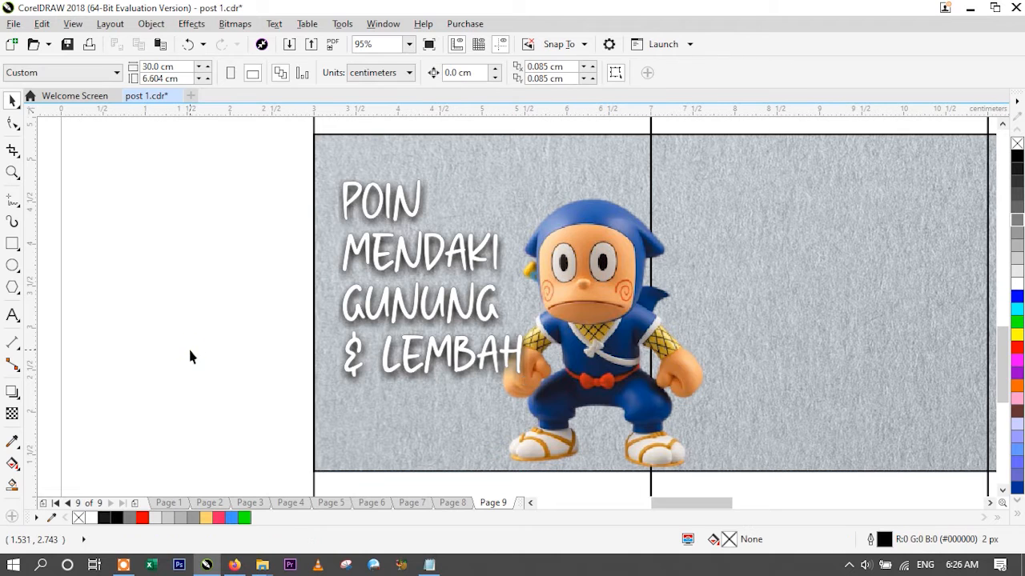
- Bring the ninja figure in front of the title text, then nudge the title slightly further down
{"action": "left_click", "coordinate": [596, 274]}
{"action": "key", "text": "ctrl+Home"}
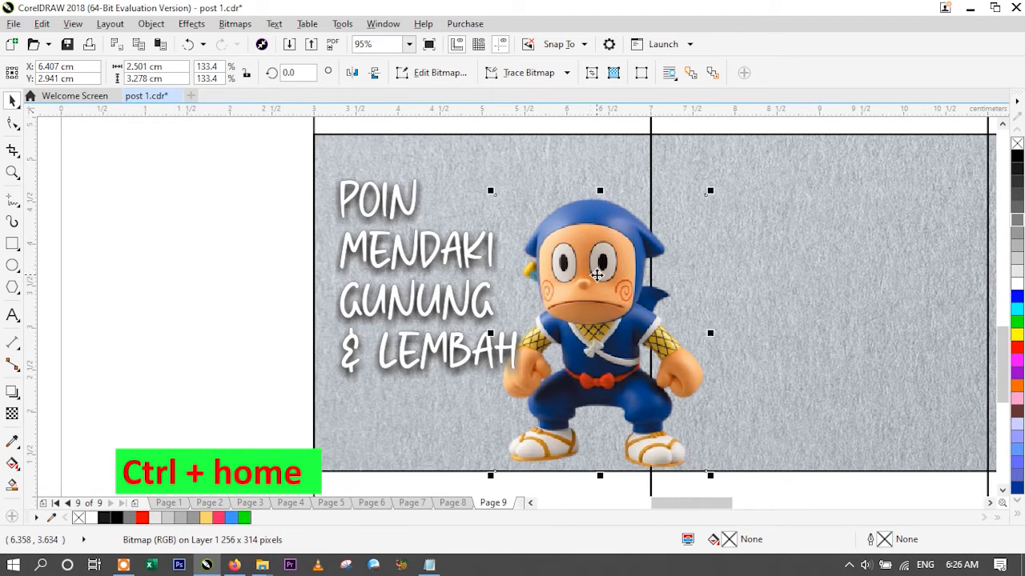
{"action": "key", "text": "ctrl+Home"}
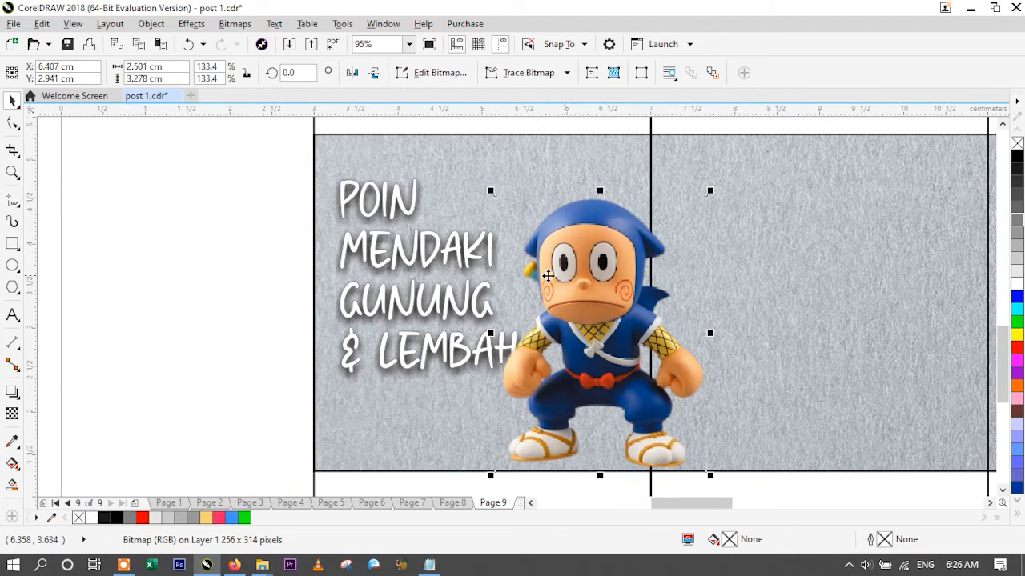
{"action": "left_click", "coordinate": [425, 265]}
{"action": "left_click", "coordinate": [426, 265]}
{"action": "left_click", "coordinate": [212, 290]}
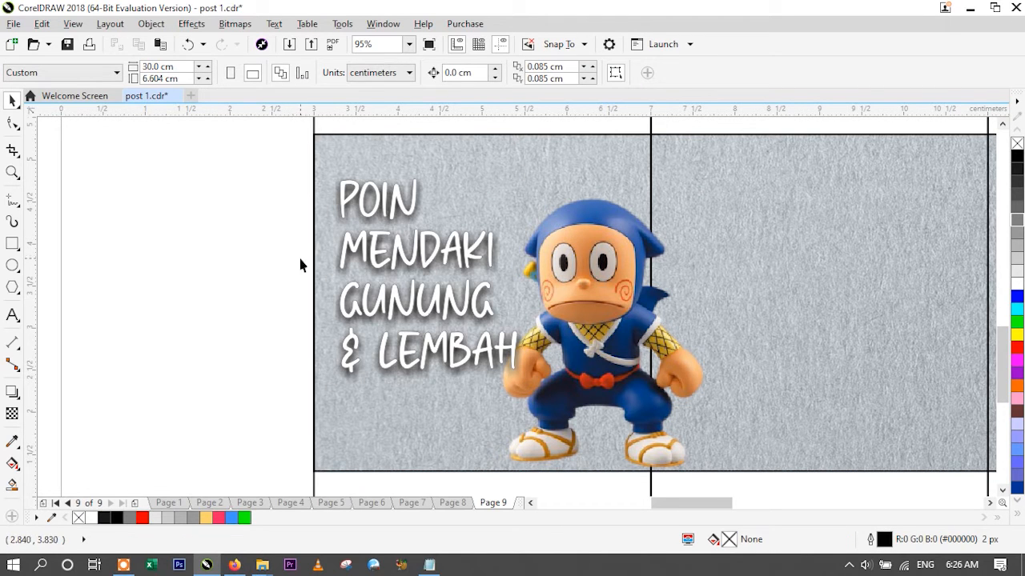
{"action": "left_click_drag", "start_coordinate": [362, 245], "coordinate": [364, 251]}
{"action": "left_click", "coordinate": [271, 255]}
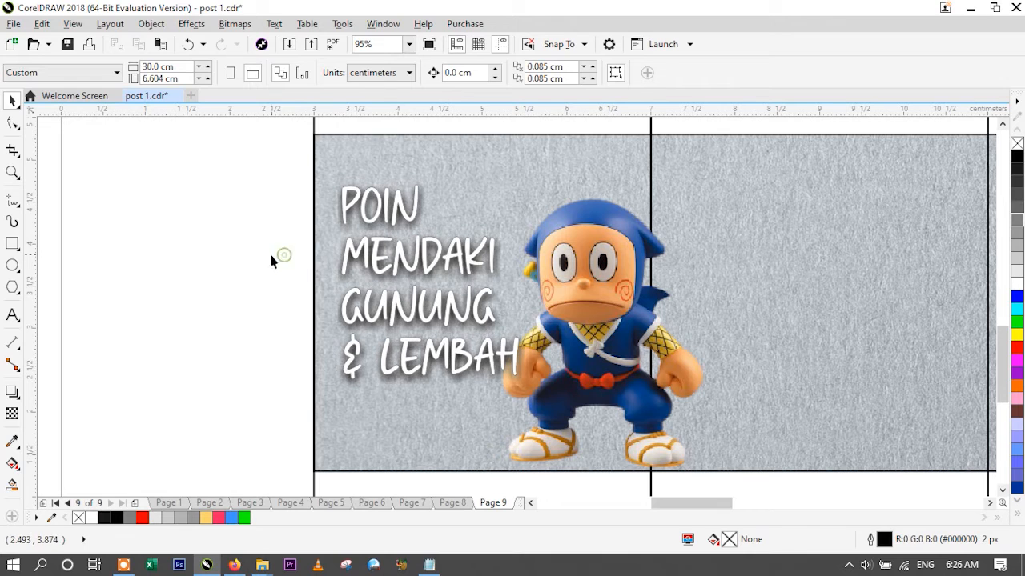
- Add the text "01" beside the layout and set its font to Haettenschweiler
{"action": "left_click", "coordinate": [12, 315]}
{"action": "left_click", "coordinate": [151, 245]}
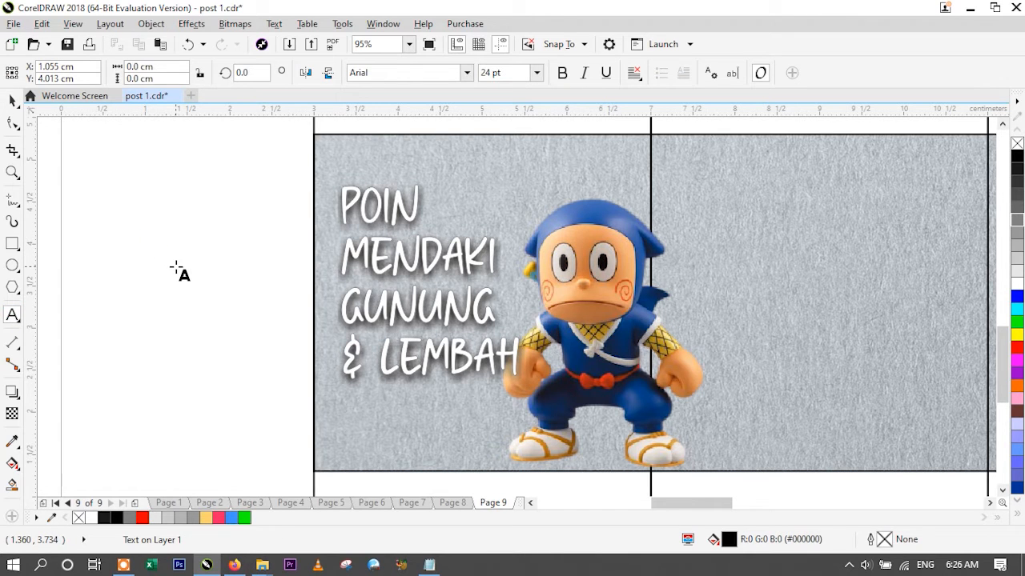
{"action": "type", "text": "01"}
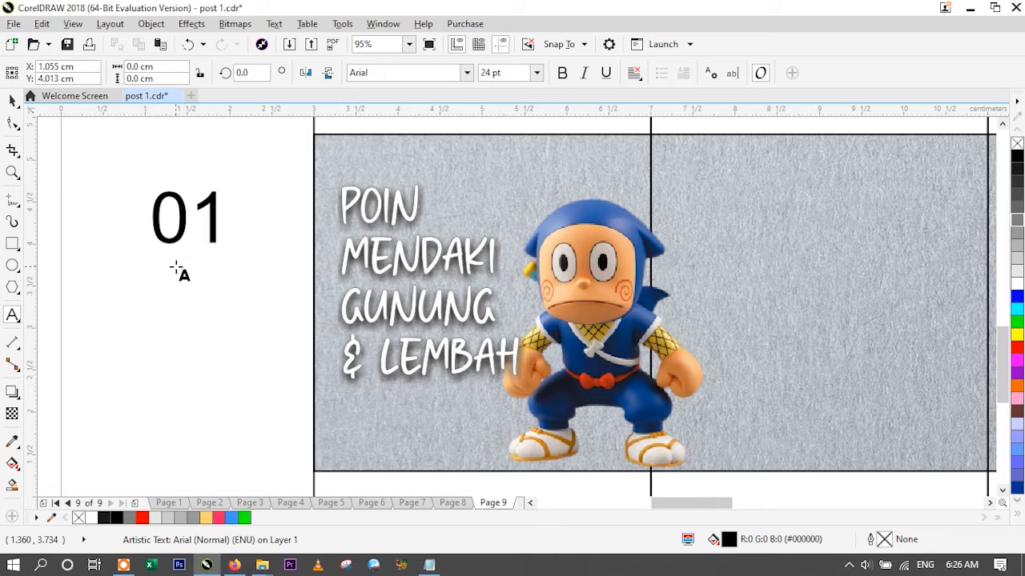
{"action": "key", "text": "ctrl+a"}
{"action": "left_click", "coordinate": [13, 99]}
{"action": "left_click", "coordinate": [468, 73]}
{"action": "type", "text": "ha"}
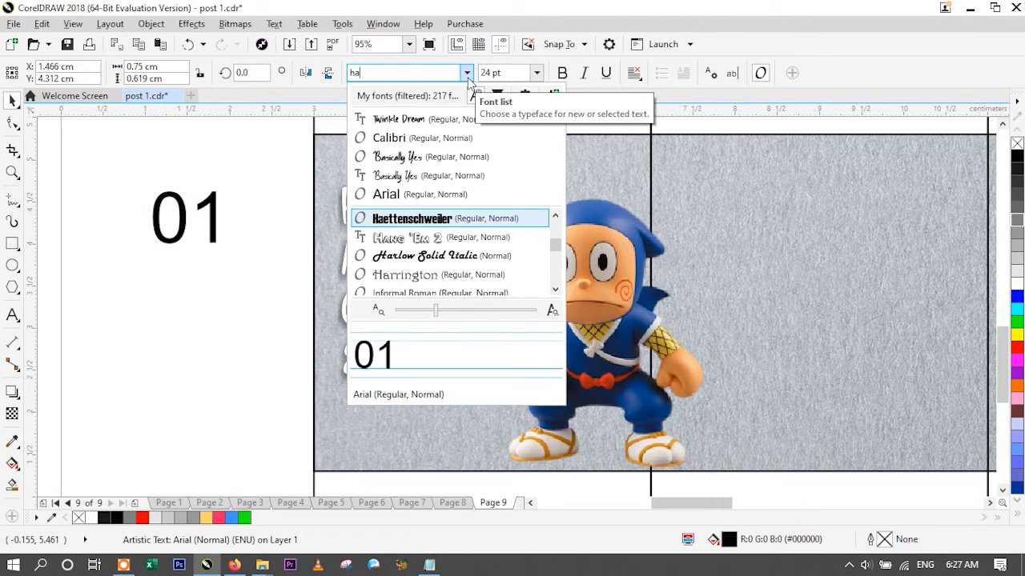
{"action": "left_click", "coordinate": [442, 221]}
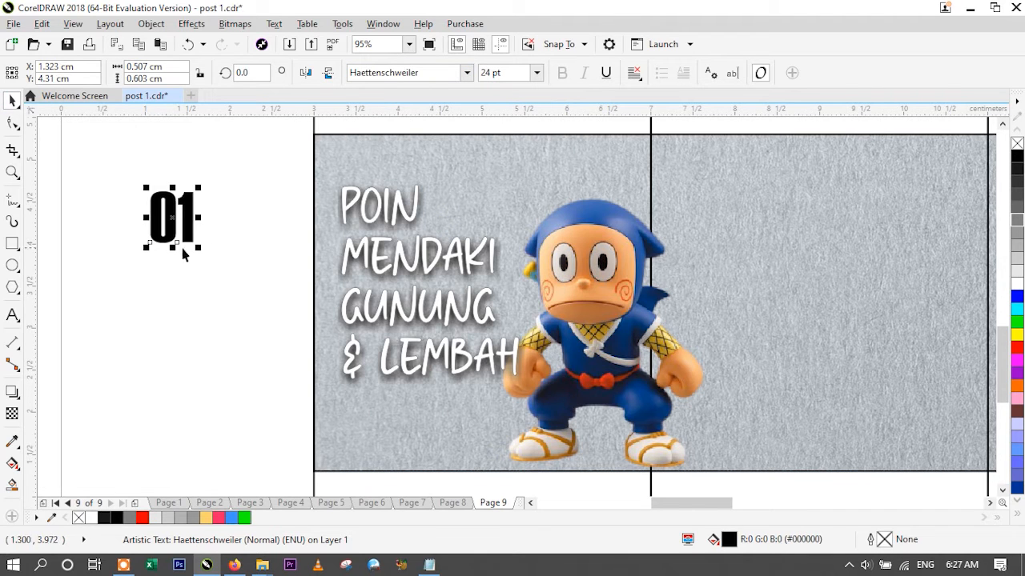
{"action": "key", "text": "Escape"}
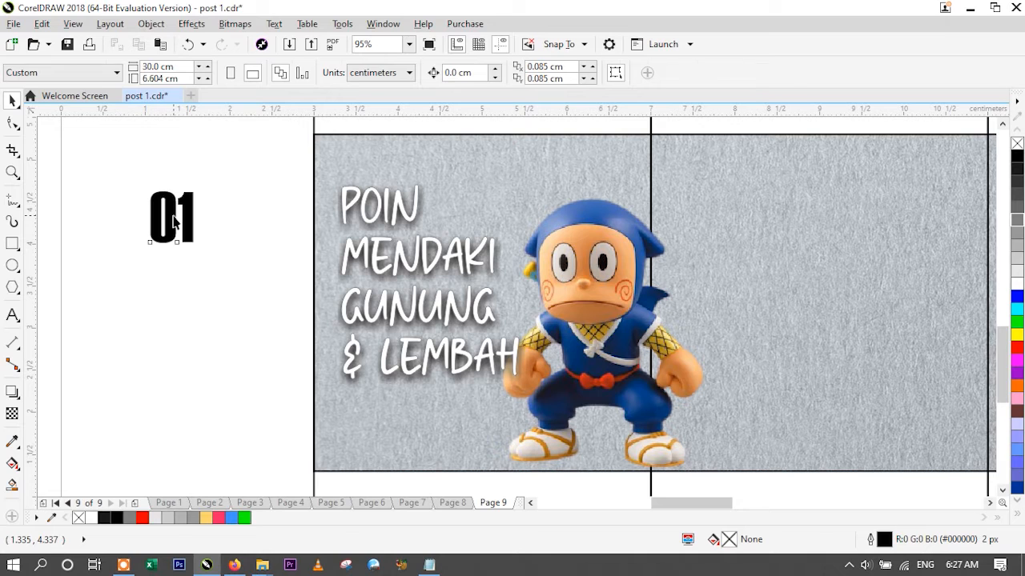
- Slant and shrink the "01" to about 8 pt in the first slide's upper-left corner, and fill it with 50% Black
{"action": "left_click", "coordinate": [173, 218]}
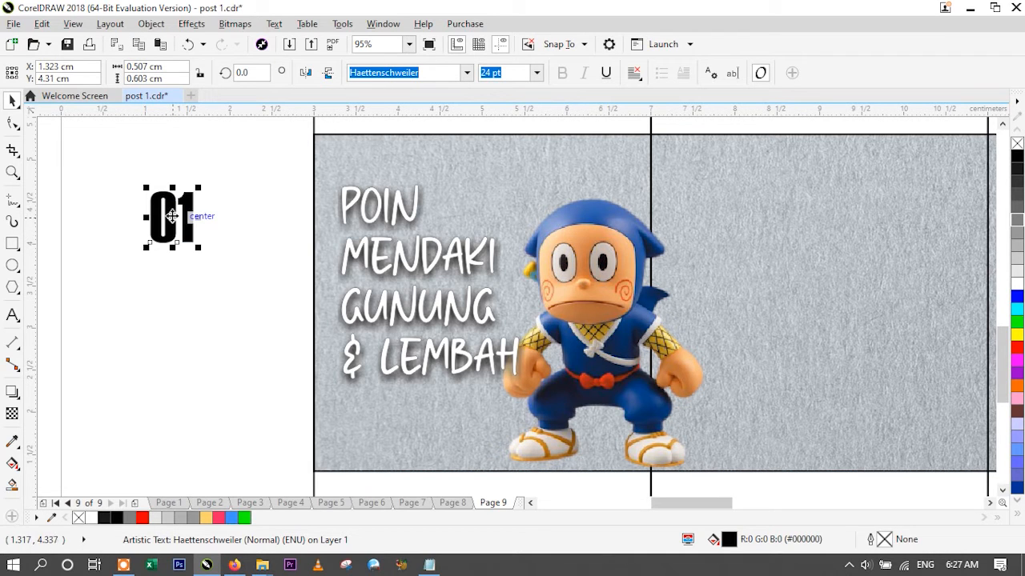
{"action": "left_click", "coordinate": [172, 217]}
{"action": "left_click_drag", "start_coordinate": [169, 189], "coordinate": [182, 188]}
{"action": "left_click", "coordinate": [197, 239]}
{"action": "left_click_drag", "start_coordinate": [206, 246], "coordinate": [335, 153]}
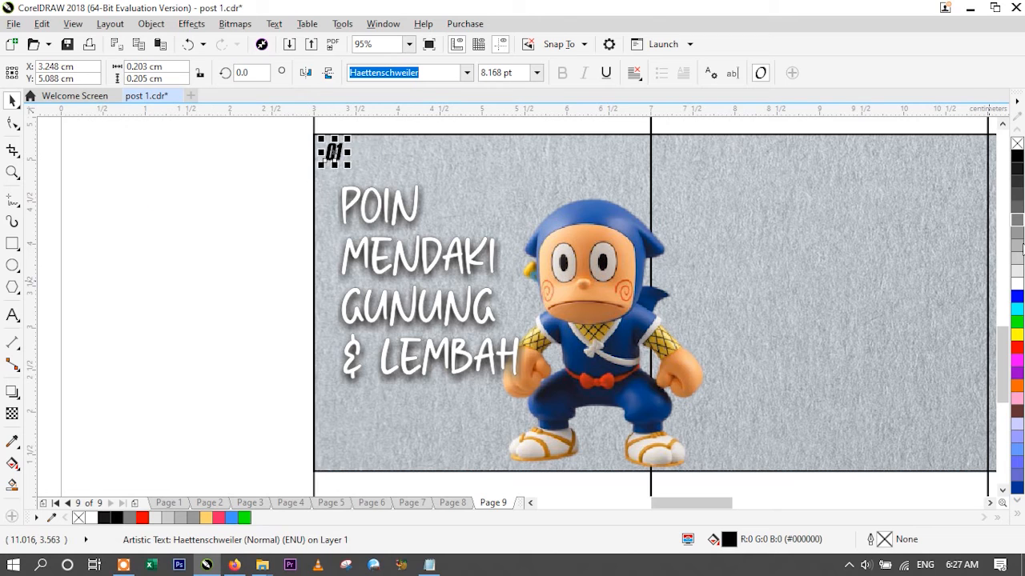
{"action": "left_click", "coordinate": [1017, 245]}
{"action": "left_click", "coordinate": [1016, 232]}
{"action": "left_click", "coordinate": [1016, 219]}
- Copy the "01" label horizontally to the same corner of slide two and repeat the duplication four times for the remaining slides
{"action": "left_click", "coordinate": [335, 155]}
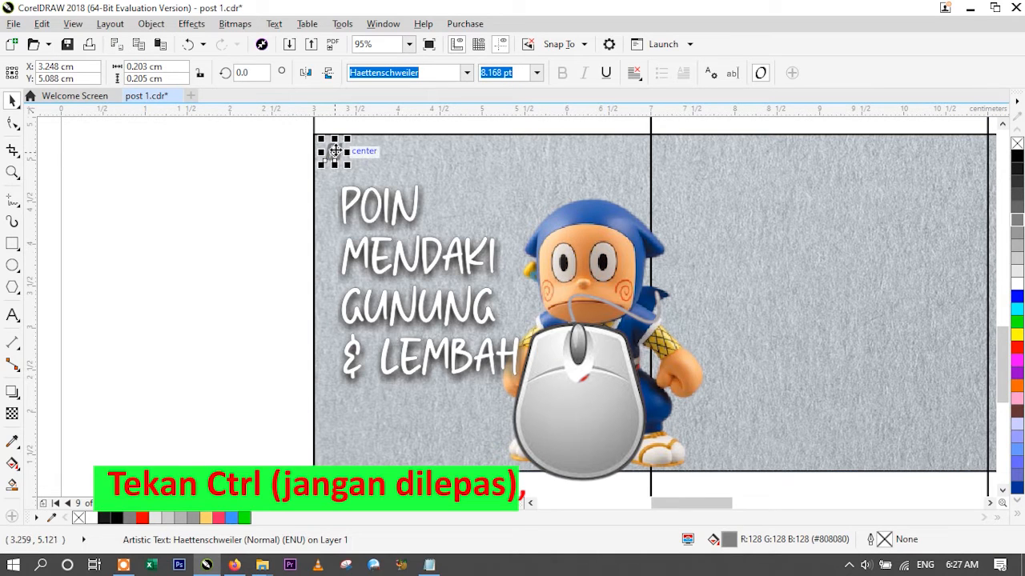
{"action": "left_click_drag", "start_coordinate": [335, 151], "coordinate": [670, 164]}
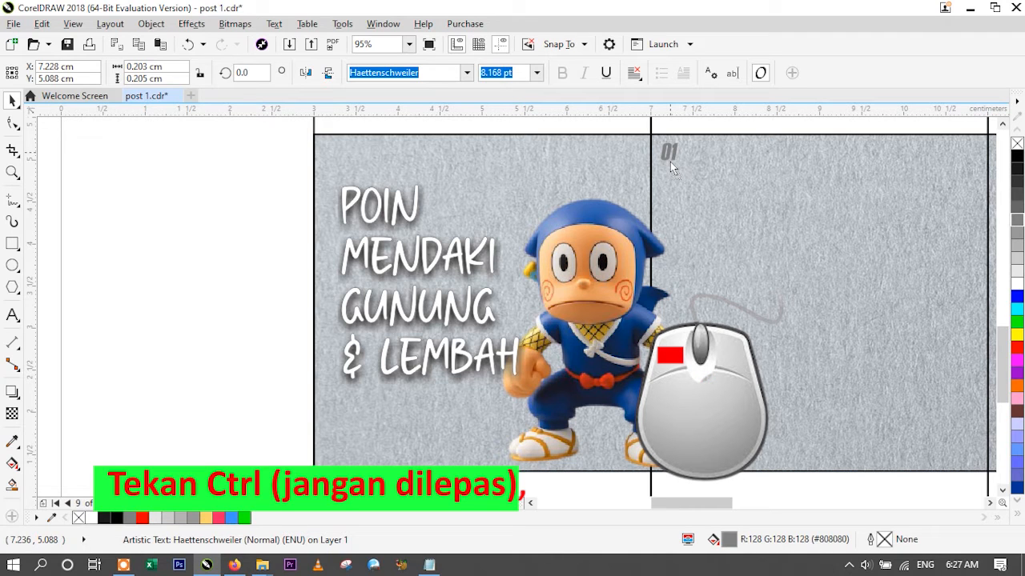
{"action": "right_click", "coordinate": [670, 162]}
{"action": "left_click_drag", "start_coordinate": [670, 162], "coordinate": [670, 161]}
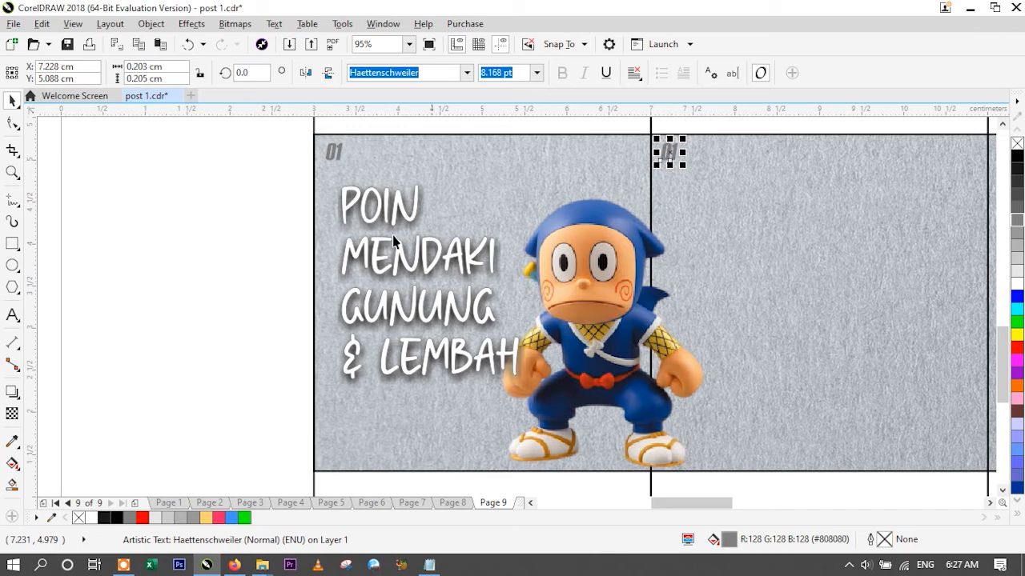
{"action": "key", "text": "ctrl+r"}
{"action": "key", "text": "ctrl+r"}
{"action": "key", "text": "ctrl+r"}
{"action": "key", "text": "ctrl+r"}
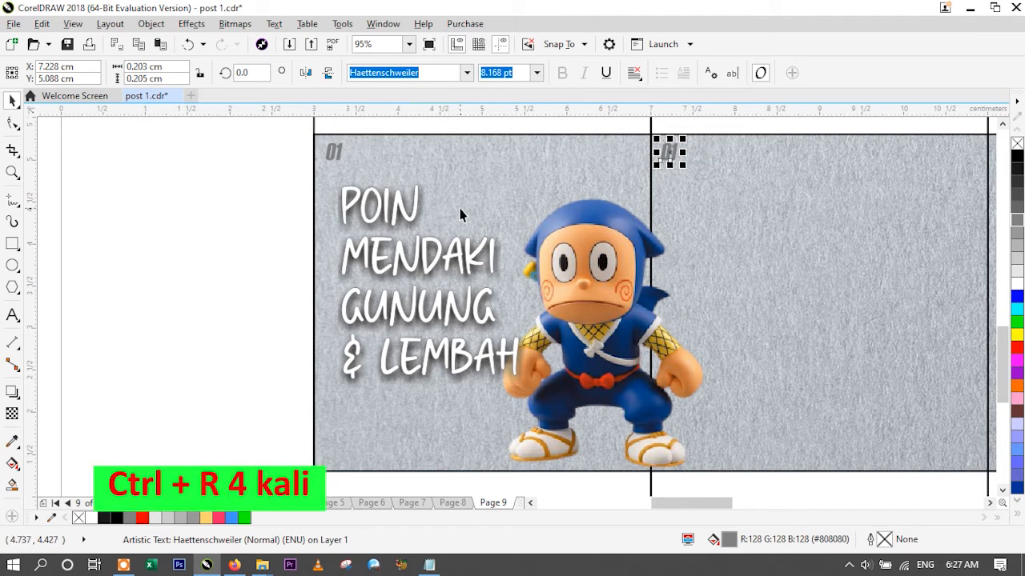
{"action": "key", "text": "ctrl+r"}
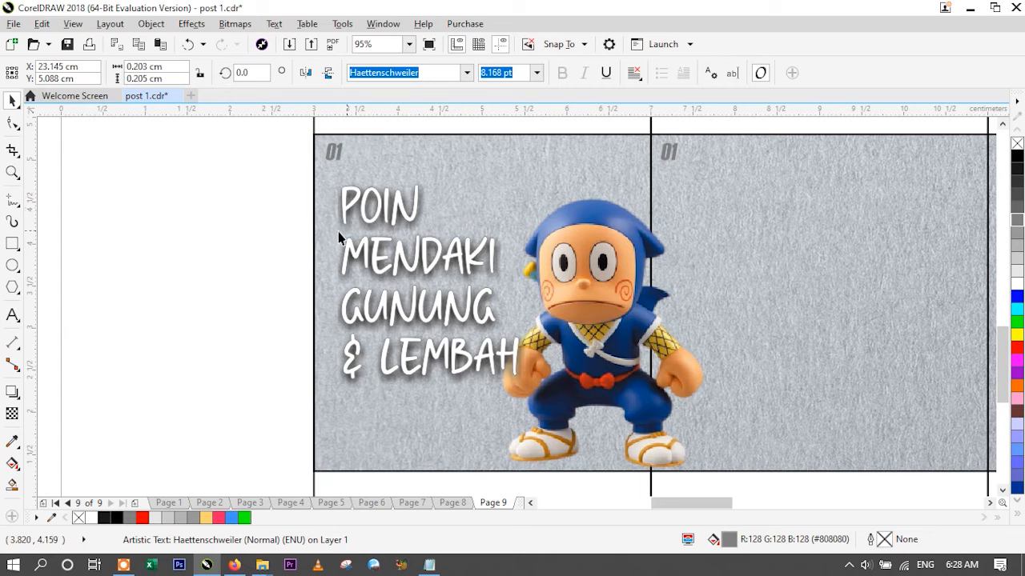
- Check the placement of the duplicated number labels across all six slides
{"action": "left_click", "coordinate": [409, 44]}
{"action": "left_click", "coordinate": [400, 125]}
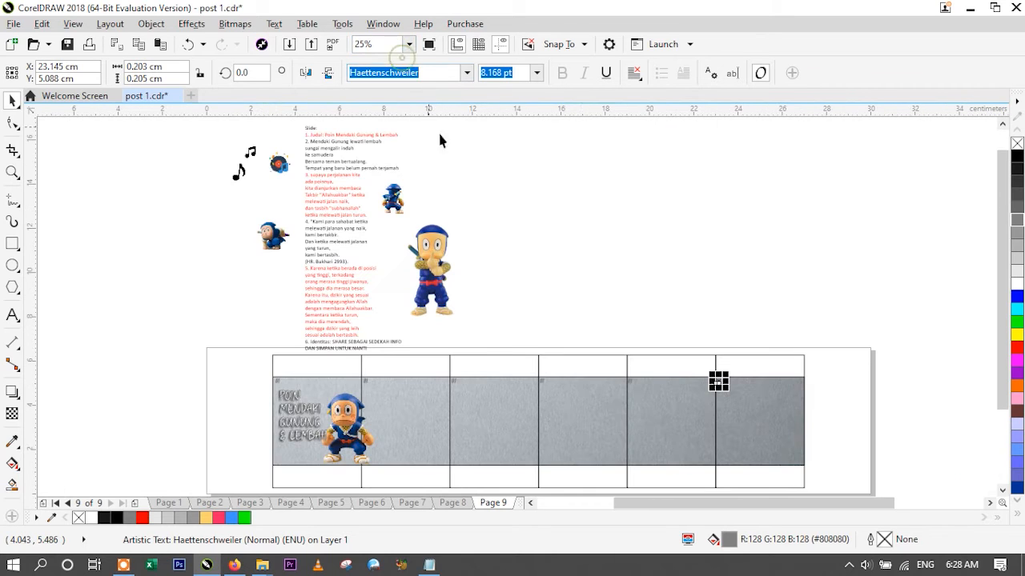
{"action": "key", "text": "Escape"}
{"action": "scroll", "coordinate": [718, 386], "scroll_direction": "up", "scroll_amount": 1}
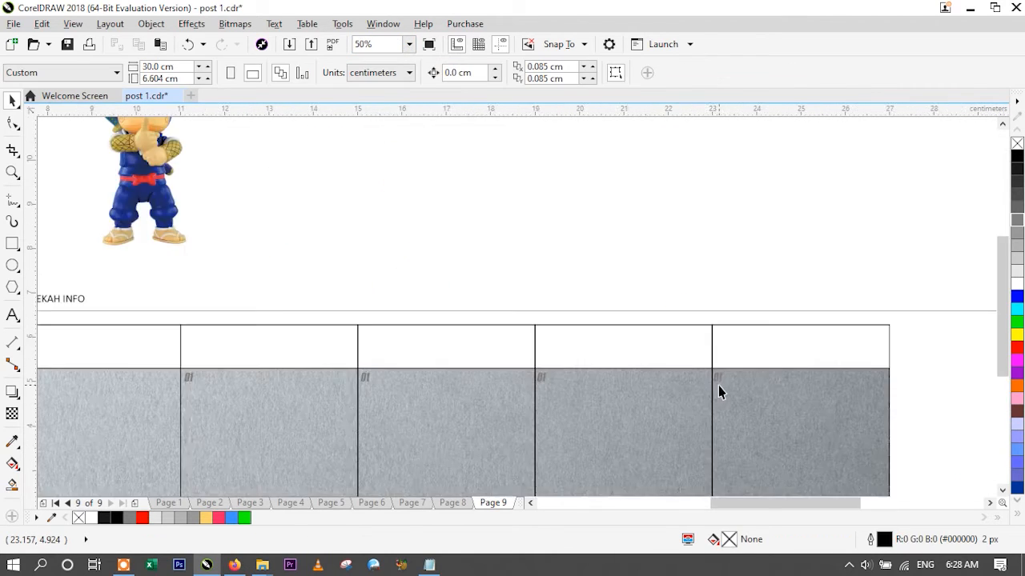
{"action": "scroll", "coordinate": [718, 398], "scroll_direction": "up", "scroll_amount": 1}
{"action": "scroll", "coordinate": [717, 384], "scroll_direction": "down", "scroll_amount": 1}
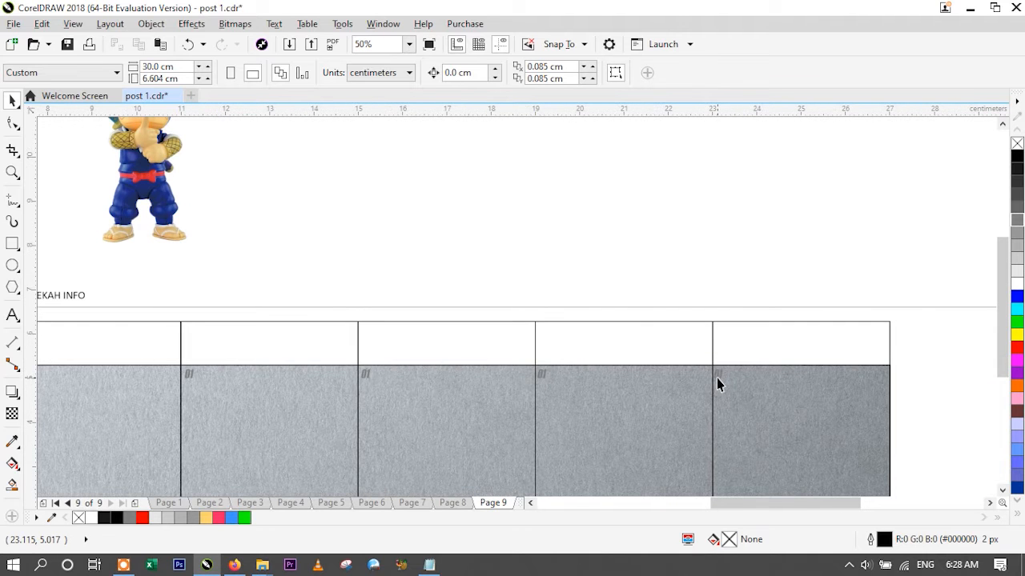
{"action": "left_click", "coordinate": [408, 44]}
{"action": "left_click", "coordinate": [368, 108]}
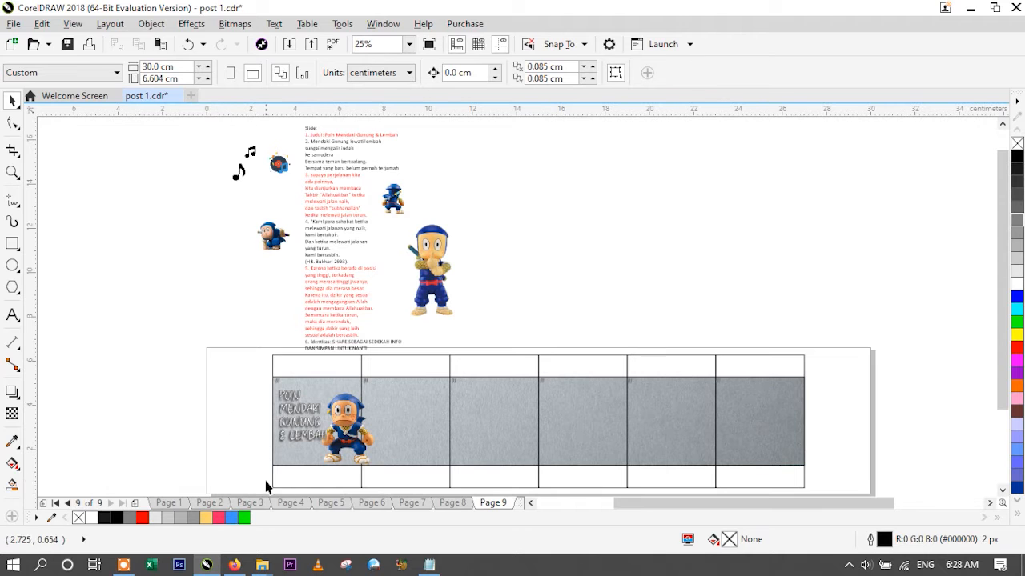
{"action": "scroll", "coordinate": [267, 484], "scroll_direction": "up", "scroll_amount": 2}
{"action": "scroll", "coordinate": [273, 468], "scroll_direction": "down", "scroll_amount": 1}
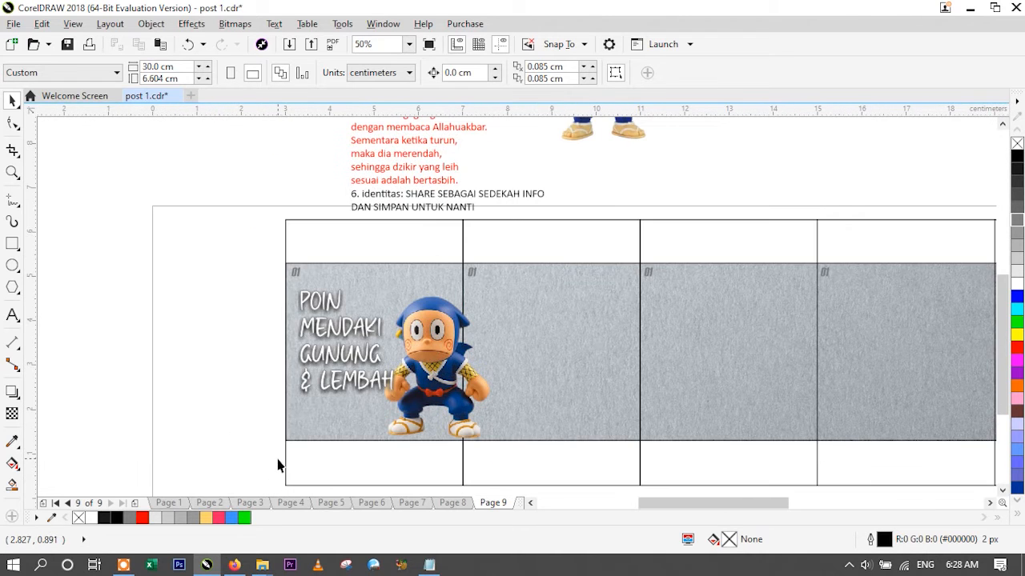
- Copy the slide 2 verse from the source text into the second slide and start a new line at "belum pernah terjamah"
{"action": "scroll", "coordinate": [278, 466], "scroll_direction": "down", "scroll_amount": 1}
{"action": "scroll", "coordinate": [334, 163], "scroll_direction": "down", "scroll_amount": 1}
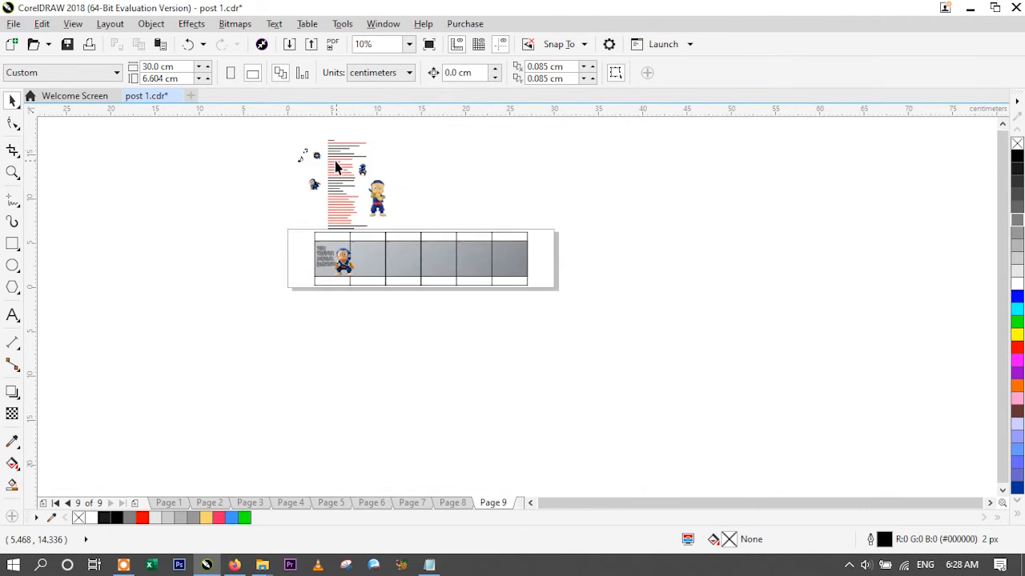
{"action": "scroll", "coordinate": [327, 151], "scroll_direction": "up", "scroll_amount": 3}
{"action": "key", "text": "F8"}
{"action": "left_click_drag", "start_coordinate": [324, 169], "coordinate": [676, 271]}
{"action": "key", "text": "ctrl+c"}
{"action": "scroll", "coordinate": [632, 232], "scroll_direction": "down", "scroll_amount": 3}
{"action": "scroll", "coordinate": [650, 358], "scroll_direction": "up", "scroll_amount": 2}
{"action": "left_click", "coordinate": [608, 243]}
{"action": "key", "text": "ctrl+v"}
{"action": "key", "text": "ctrl+space"}
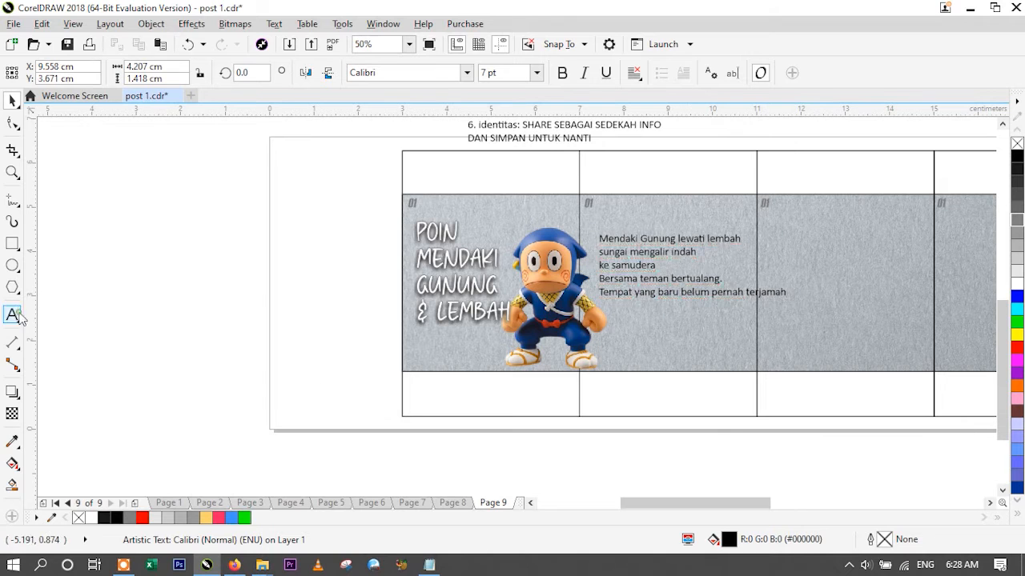
{"action": "left_click", "coordinate": [108, 228]}
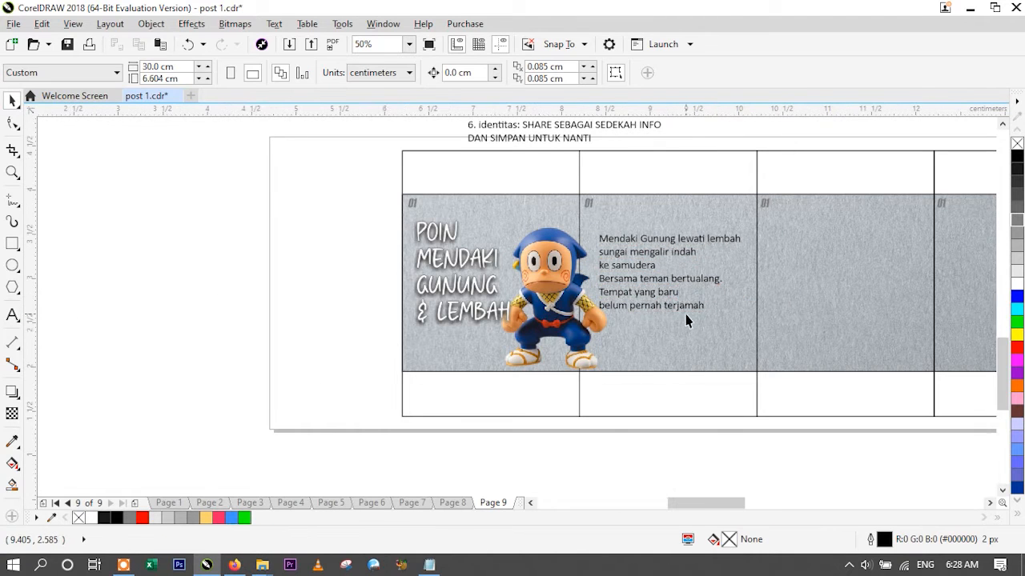
- Make the second slide's verse bold and shift it slightly away from the ninja figure
{"action": "scroll", "coordinate": [635, 269], "scroll_direction": "up", "scroll_amount": 2}
{"action": "left_click", "coordinate": [614, 248]}
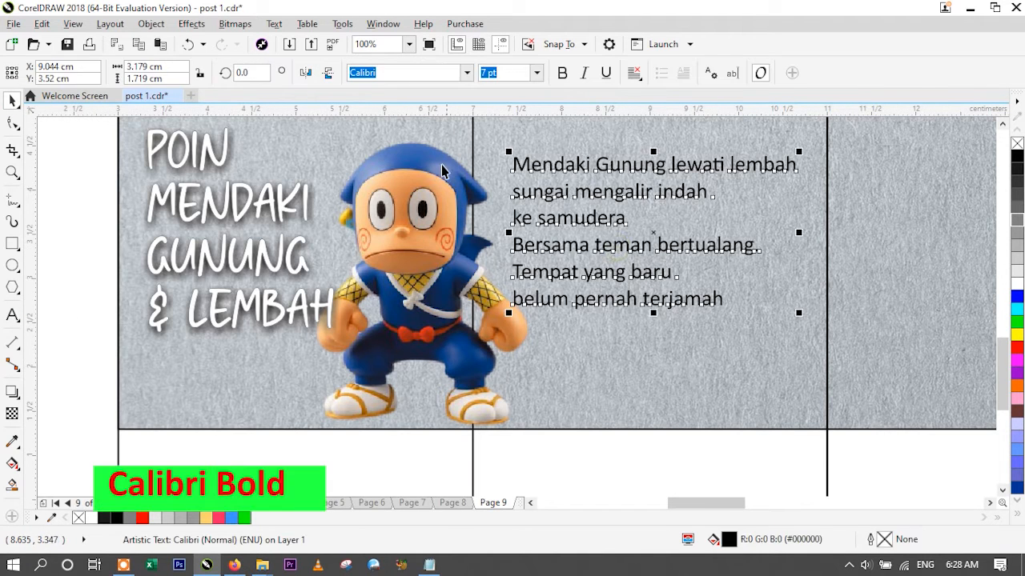
{"action": "left_click", "coordinate": [561, 75]}
{"action": "left_click", "coordinate": [96, 277]}
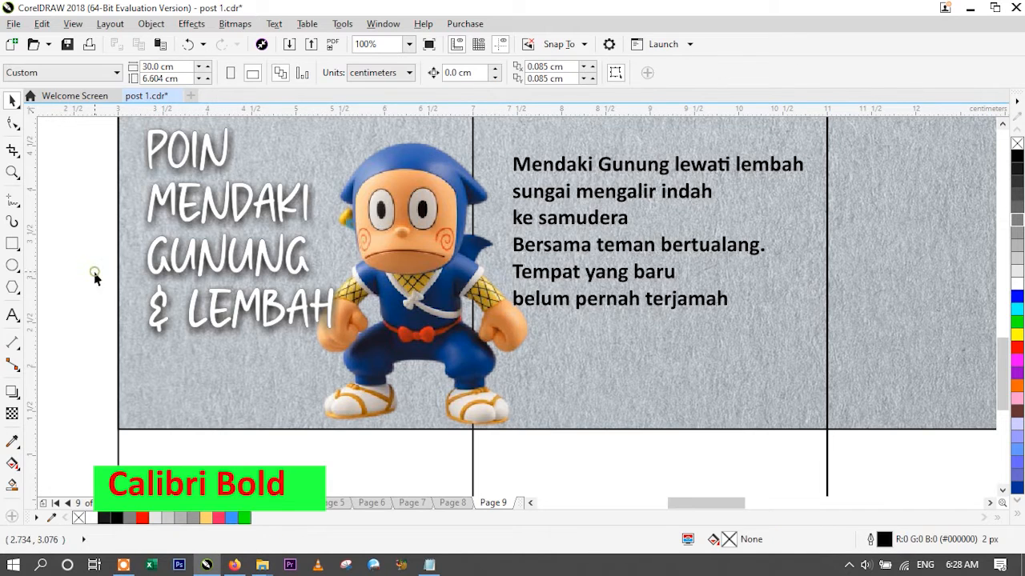
{"action": "scroll", "coordinate": [104, 280], "scroll_direction": "down", "scroll_amount": 1}
{"action": "left_click", "coordinate": [342, 224]}
{"action": "left_click_drag", "start_coordinate": [356, 224], "coordinate": [362, 229]}
{"action": "left_click", "coordinate": [95, 223]}
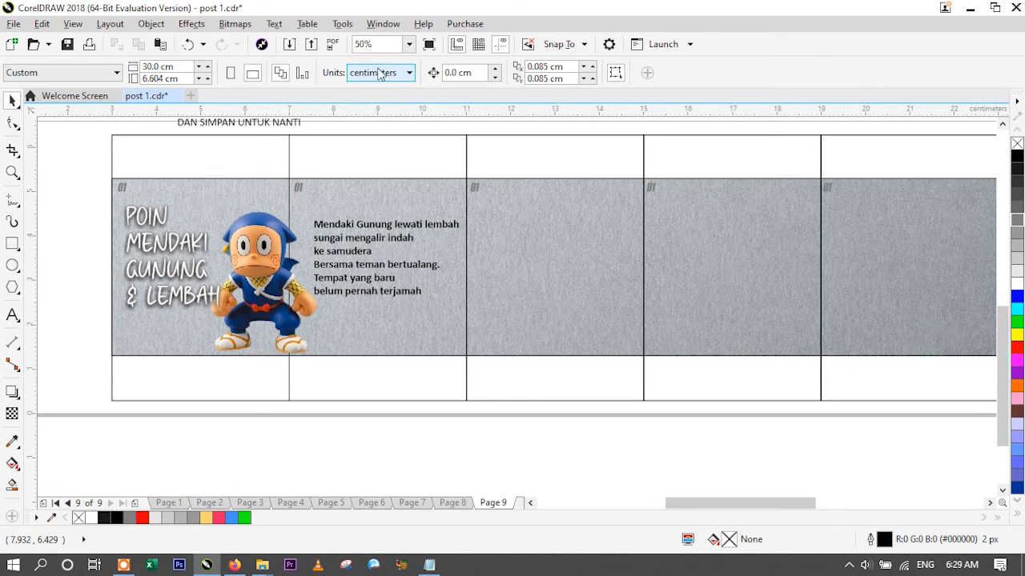
- Move the two music notes and the vinyl record graphic together onto the second slide
{"action": "left_click", "coordinate": [409, 44]}
{"action": "left_click", "coordinate": [400, 117]}
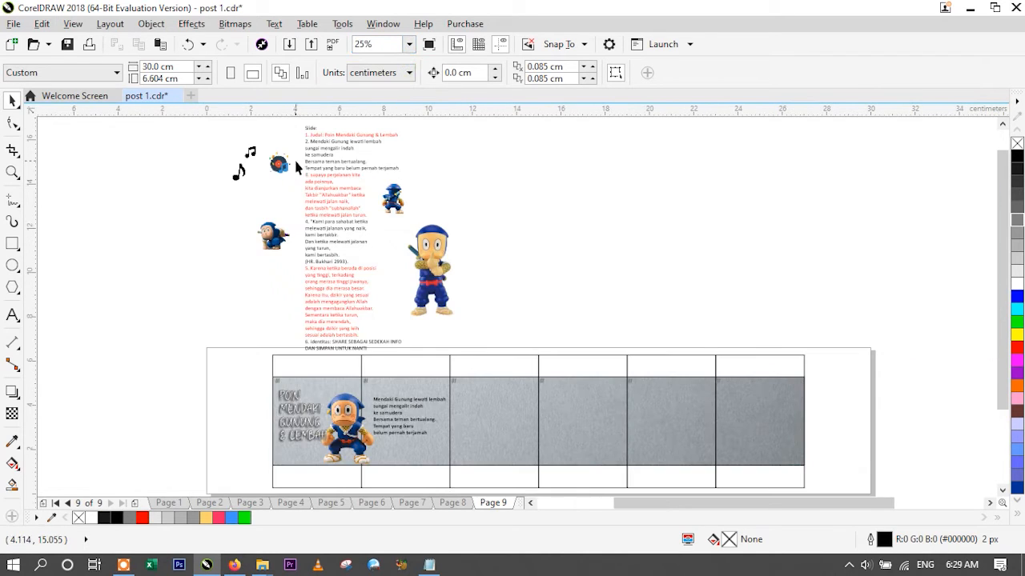
{"action": "left_click_drag", "start_coordinate": [214, 136], "coordinate": [299, 190]}
{"action": "left_click_drag", "start_coordinate": [278, 163], "coordinate": [426, 437]}
- Arrange the graphics around the second slide's verse, with the beamed note above it and the single note and record below
{"action": "scroll", "coordinate": [408, 473], "scroll_direction": "up", "scroll_amount": 2}
{"action": "left_click", "coordinate": [435, 469]}
{"action": "left_click", "coordinate": [326, 385]}
{"action": "left_click_drag", "start_coordinate": [365, 318], "coordinate": [349, 332]}
{"action": "left_click_drag", "start_coordinate": [317, 364], "coordinate": [381, 361]}
{"action": "scroll", "coordinate": [389, 259], "scroll_direction": "down", "scroll_amount": 1}
{"action": "left_click_drag", "start_coordinate": [385, 269], "coordinate": [368, 199]}
{"action": "scroll", "coordinate": [432, 295], "scroll_direction": "up", "scroll_amount": 1}
{"action": "left_click_drag", "start_coordinate": [432, 296], "coordinate": [443, 345]}
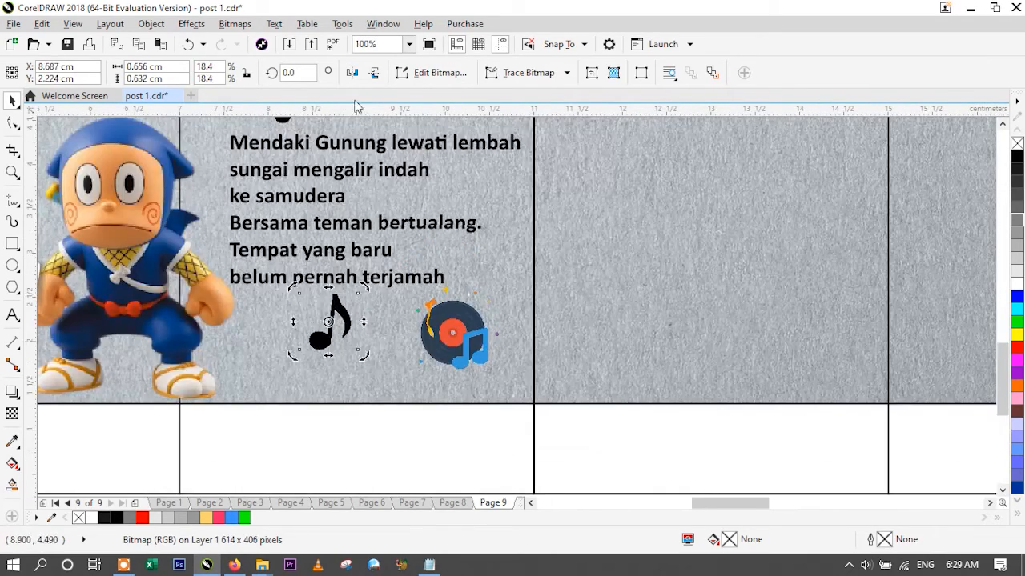
- Shrink the beamed note above the verse and the single note below it a little
{"action": "scroll", "coordinate": [362, 416], "scroll_direction": "down", "scroll_amount": 1}
{"action": "left_click", "coordinate": [335, 256]}
{"action": "left_click_drag", "start_coordinate": [345, 242], "coordinate": [339, 250]}
{"action": "left_click", "coordinate": [345, 374]}
{"action": "left_click_drag", "start_coordinate": [324, 393], "coordinate": [335, 388]}
{"action": "left_click", "coordinate": [75, 345]}
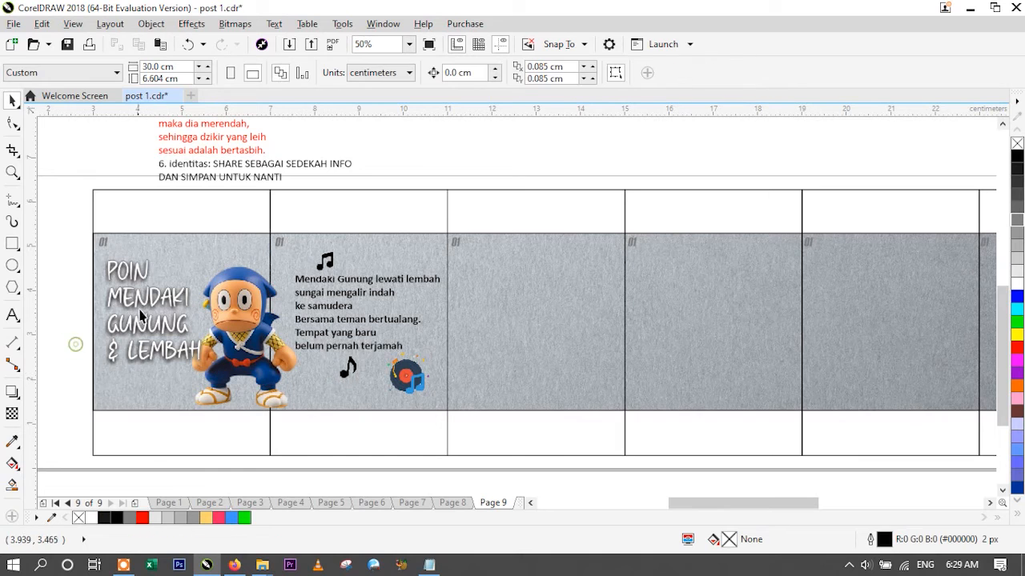
{"action": "scroll", "coordinate": [416, 382], "scroll_direction": "up", "scroll_amount": 1}
{"action": "scroll", "coordinate": [397, 430], "scroll_direction": "up", "scroll_amount": 1}
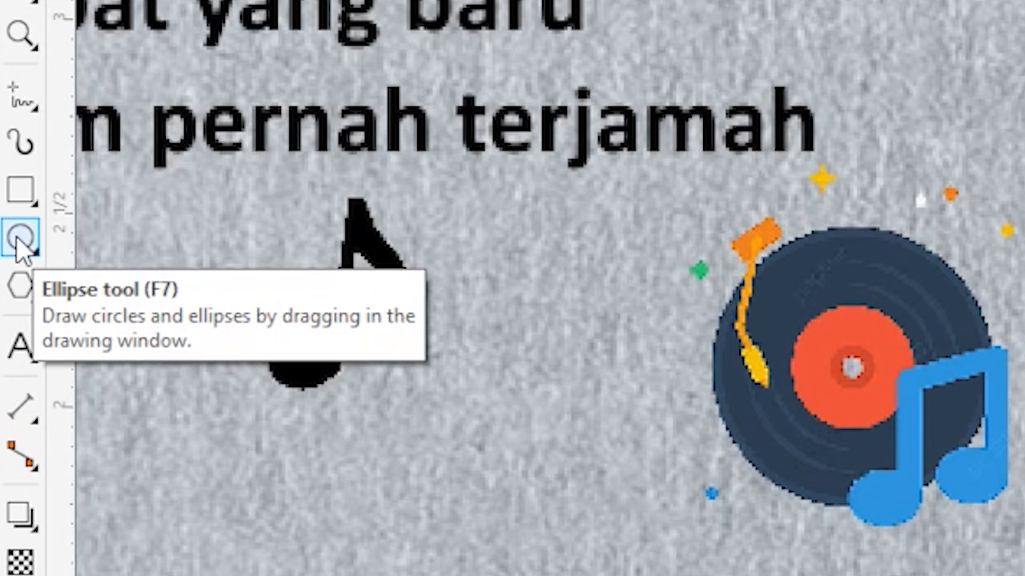
- Draw a circle about 0.72 cm wide around the vinyl record and give it a yellow outline
{"action": "left_click", "coordinate": [20, 237]}
{"action": "left_click_drag", "start_coordinate": [713, 238], "coordinate": [1000, 512]}
{"action": "scroll", "coordinate": [889, 289], "scroll_direction": "up", "scroll_amount": 2}
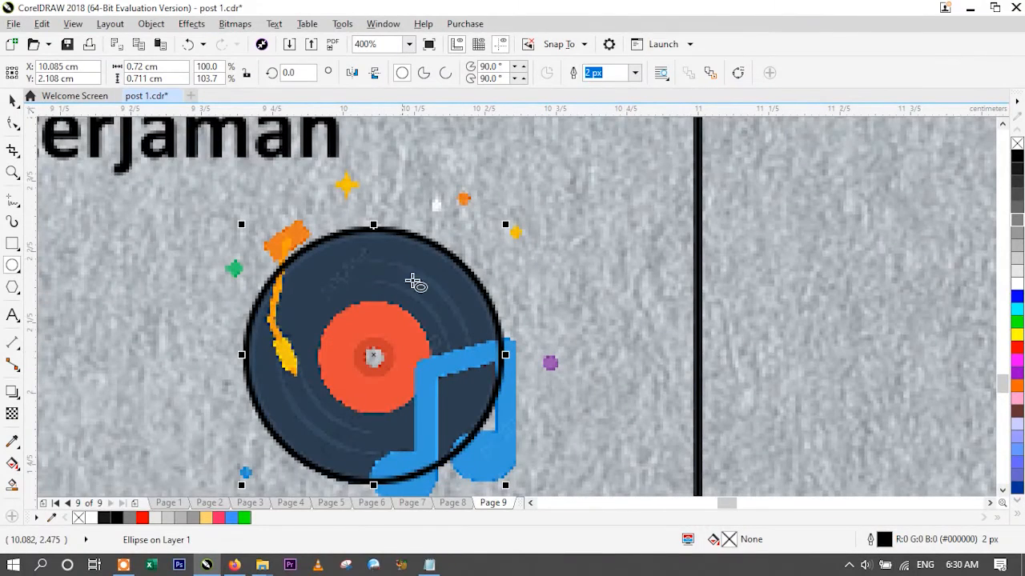
{"action": "right_click", "coordinate": [1016, 336]}
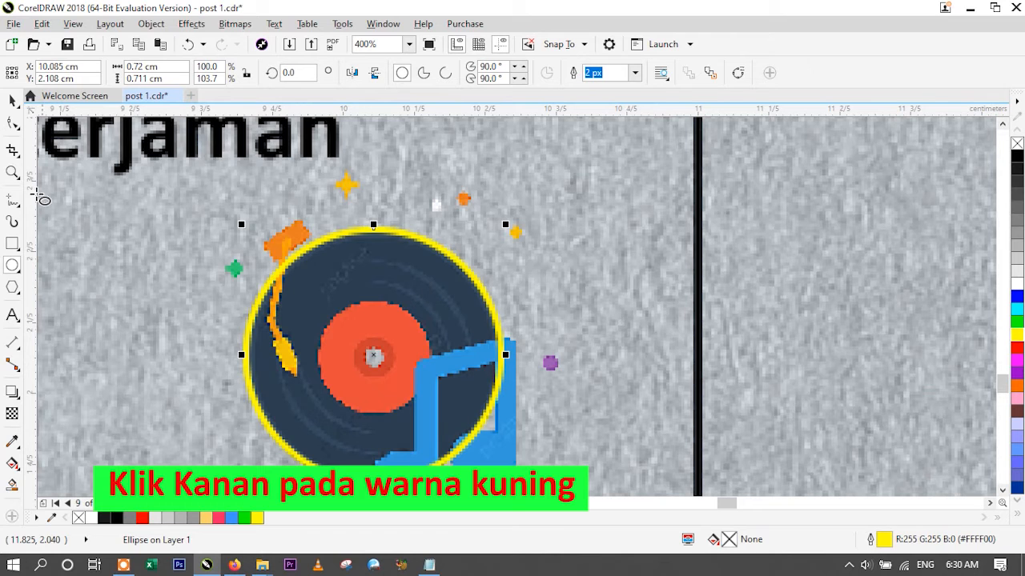
- Shift the second slide's verse slightly down and closer to the ninja figure
{"action": "left_click", "coordinate": [409, 44]}
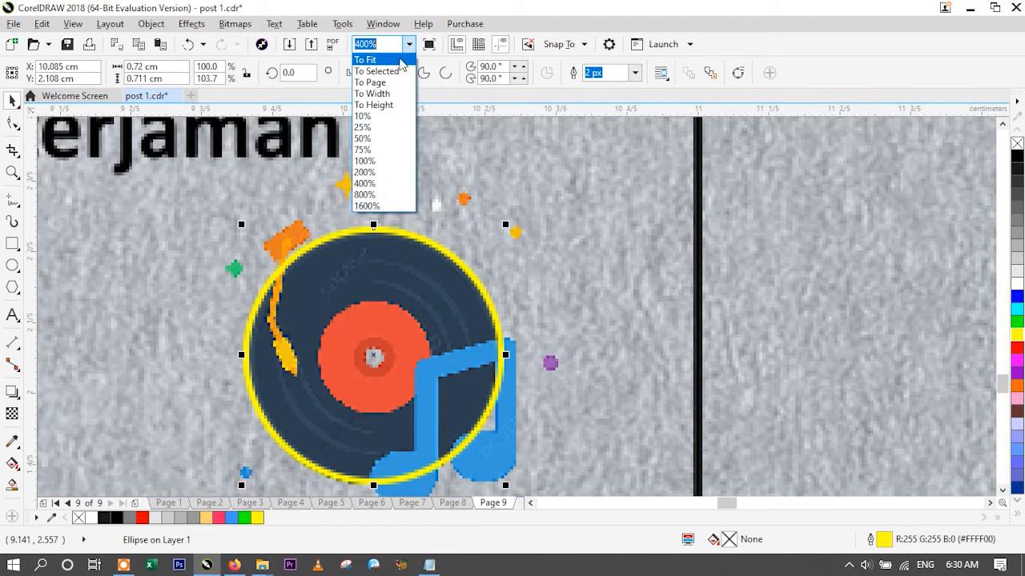
{"action": "left_click", "coordinate": [362, 128]}
{"action": "left_click", "coordinate": [155, 348]}
{"action": "key", "text": "F2"}
{"action": "left_click_drag", "start_coordinate": [340, 368], "coordinate": [447, 503]}
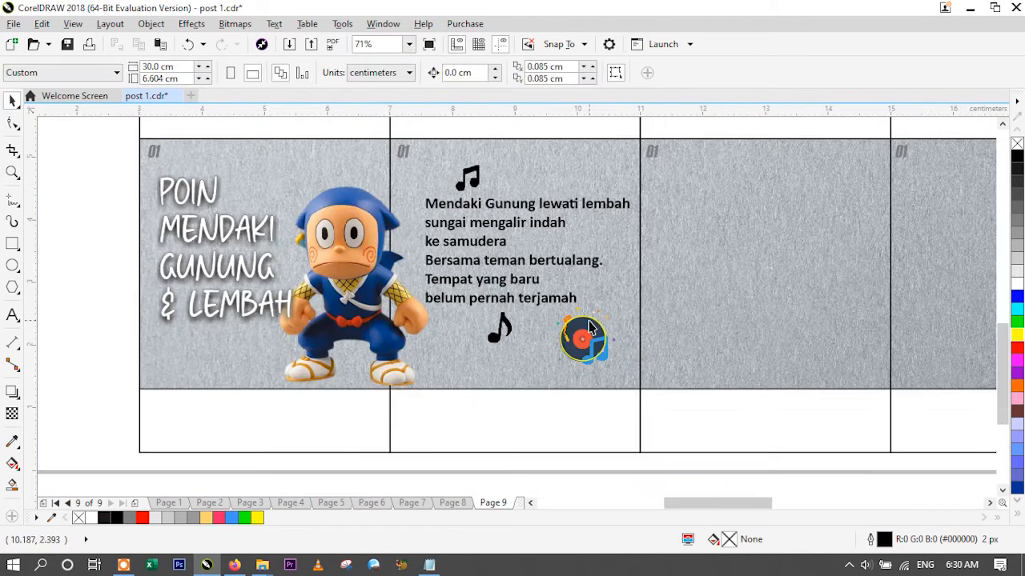
{"action": "left_click_drag", "start_coordinate": [457, 208], "coordinate": [452, 213]}
- Add the creator's social media handle as a new text object near the first slide's bottom edge
{"action": "left_click", "coordinate": [124, 365]}
{"action": "key", "text": "F8"}
{"action": "left_click", "coordinate": [84, 408]}
{"action": "type", "text": "@deni.asmayadi"}
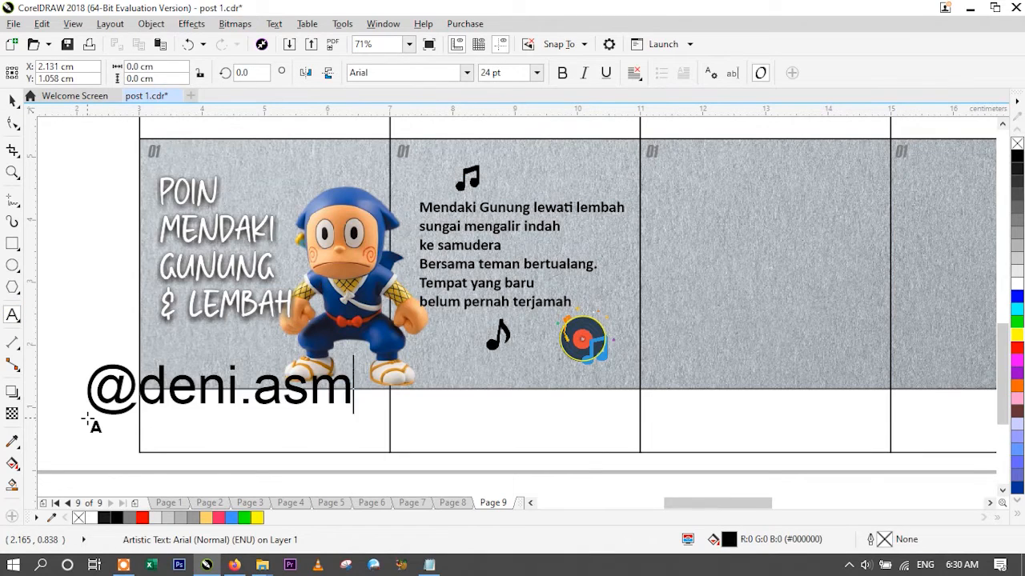
- Set the handle in Twinkle Dream at 5 pt and place it in the first slide's lower-left corner
{"action": "left_click", "coordinate": [467, 73]}
{"action": "left_click", "coordinate": [399, 138]}
{"action": "left_click_drag", "start_coordinate": [339, 417], "coordinate": [171, 379]}
{"action": "left_click", "coordinate": [88, 313]}
{"action": "left_click", "coordinate": [160, 391]}
{"action": "key", "text": "F2"}
{"action": "left_click_drag", "start_coordinate": [81, 288], "coordinate": [413, 421]}
{"action": "scroll", "coordinate": [183, 389], "scroll_direction": "down", "scroll_amount": 2}
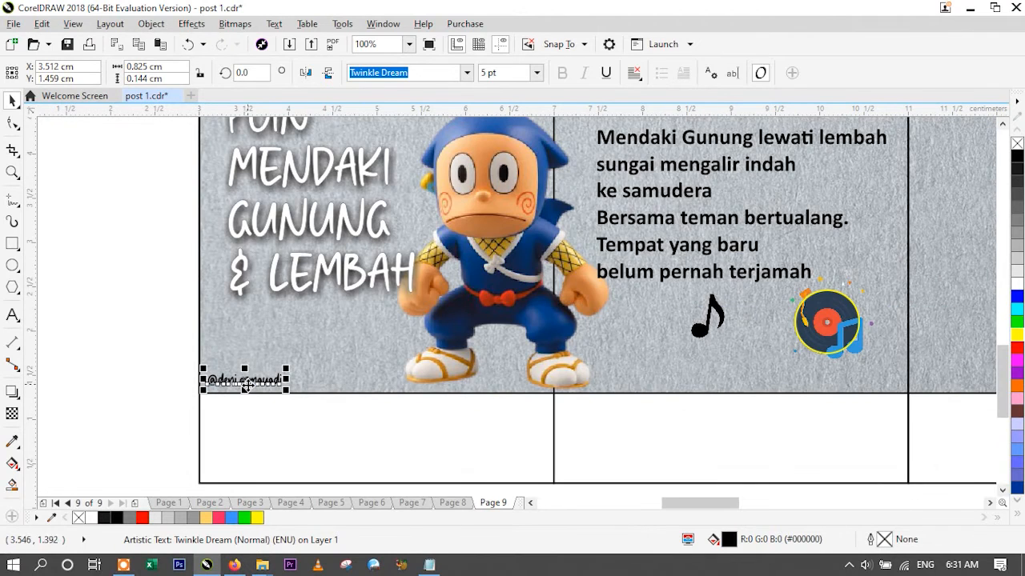
- Duplicate the handle at equal spacing into the lower-left corner of each of the other five slides
{"action": "left_click", "coordinate": [158, 389]}
{"action": "left_click", "coordinate": [230, 382]}
{"action": "left_click_drag", "start_coordinate": [244, 380], "coordinate": [599, 380]}
{"action": "right_click", "coordinate": [599, 380]}
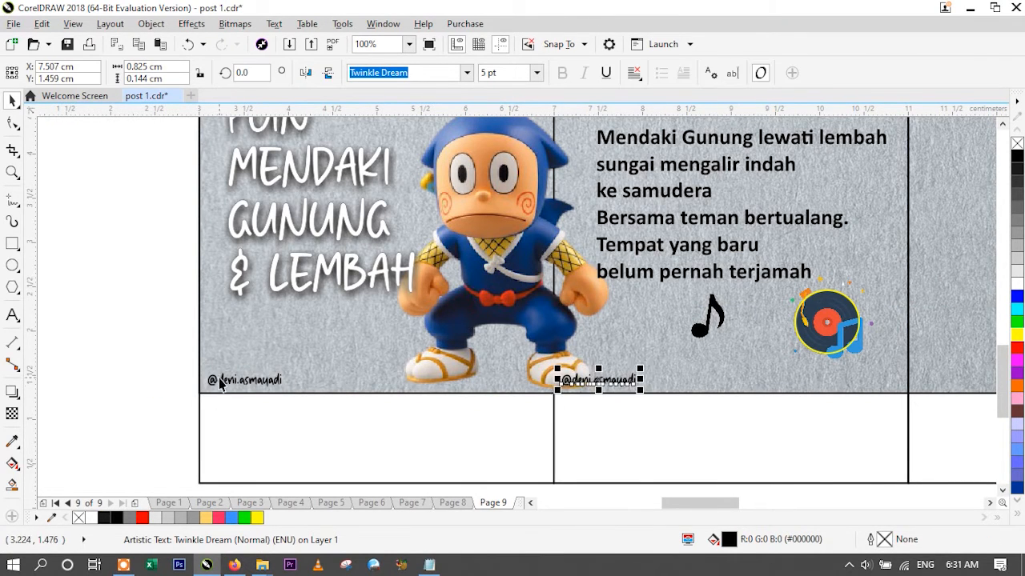
{"action": "key", "text": "ctrl+r"}
{"action": "key", "text": "ctrl+r"}
{"action": "key", "text": "ctrl+r"}
{"action": "key", "text": "ctrl+r"}
{"action": "left_click", "coordinate": [466, 73]}
{"action": "left_click", "coordinate": [445, 116]}
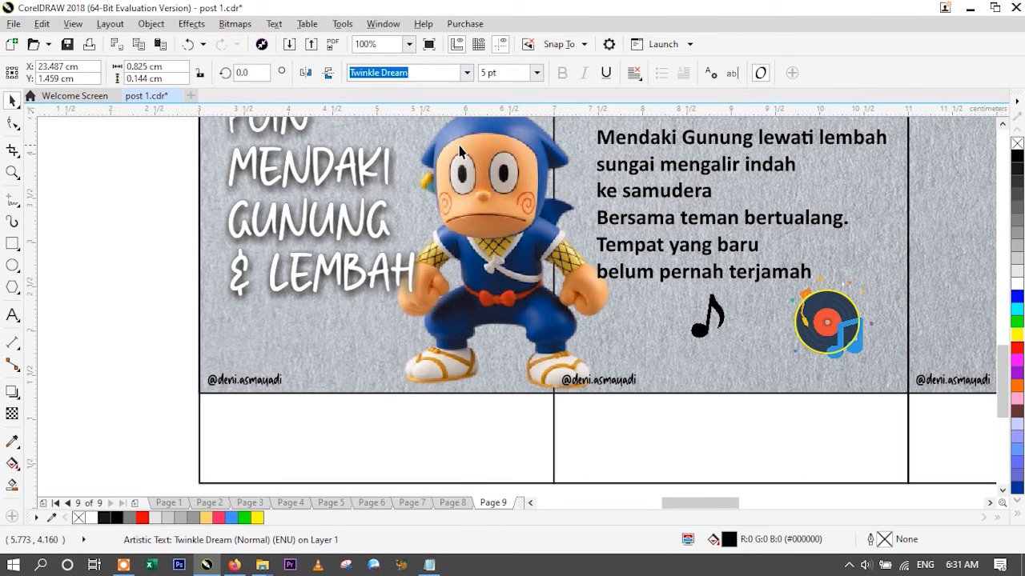
- Copy the point 3 text, starting "supaya perjalanan kita", from the script and paste it onto the third slide
{"action": "left_click", "coordinate": [409, 44]}
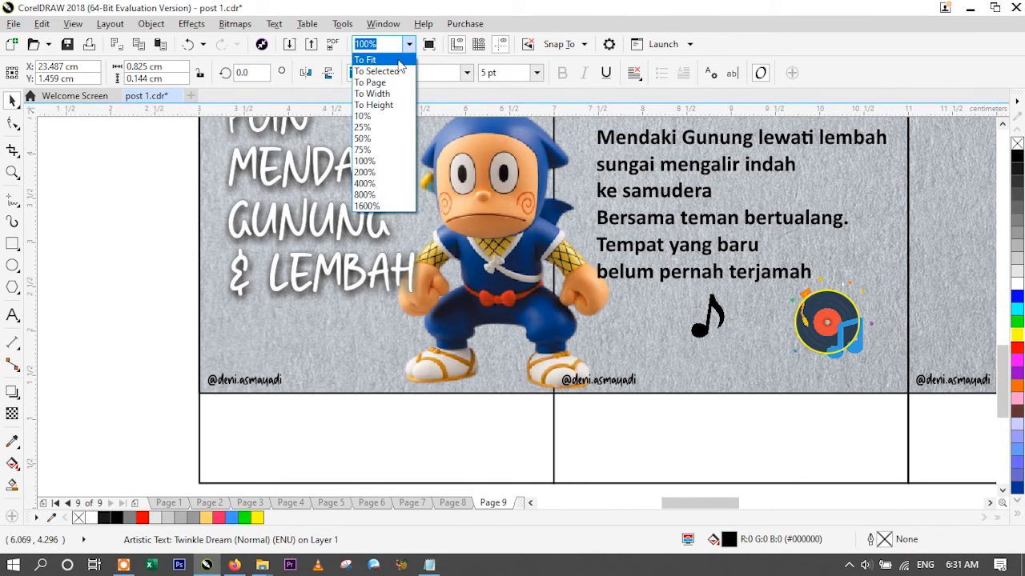
{"action": "left_click", "coordinate": [402, 60]}
{"action": "left_click", "coordinate": [177, 253]}
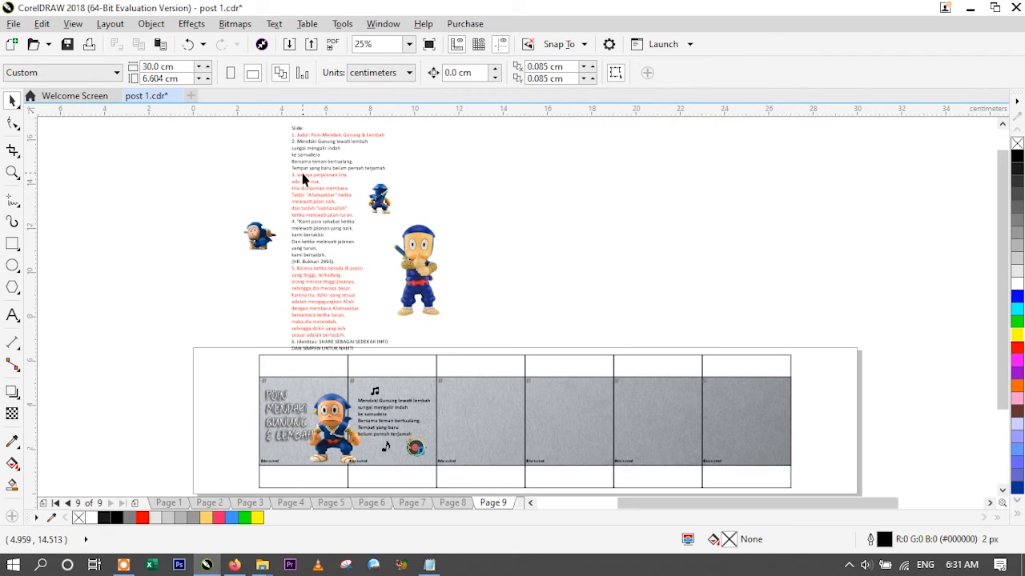
{"action": "scroll", "coordinate": [298, 175], "scroll_direction": "up", "scroll_amount": 1}
{"action": "double_click", "coordinate": [298, 175]}
{"action": "left_click_drag", "start_coordinate": [297, 173], "coordinate": [410, 254]}
{"action": "key", "text": "ctrl+c"}
{"action": "scroll", "coordinate": [963, 52], "scroll_direction": "down", "scroll_amount": 1}
{"action": "scroll", "coordinate": [980, 362], "scroll_direction": "up", "scroll_amount": 1}
{"action": "left_click", "coordinate": [580, 320]}
{"action": "key", "text": "ctrl+v"}
{"action": "left_click", "coordinate": [12, 102]}
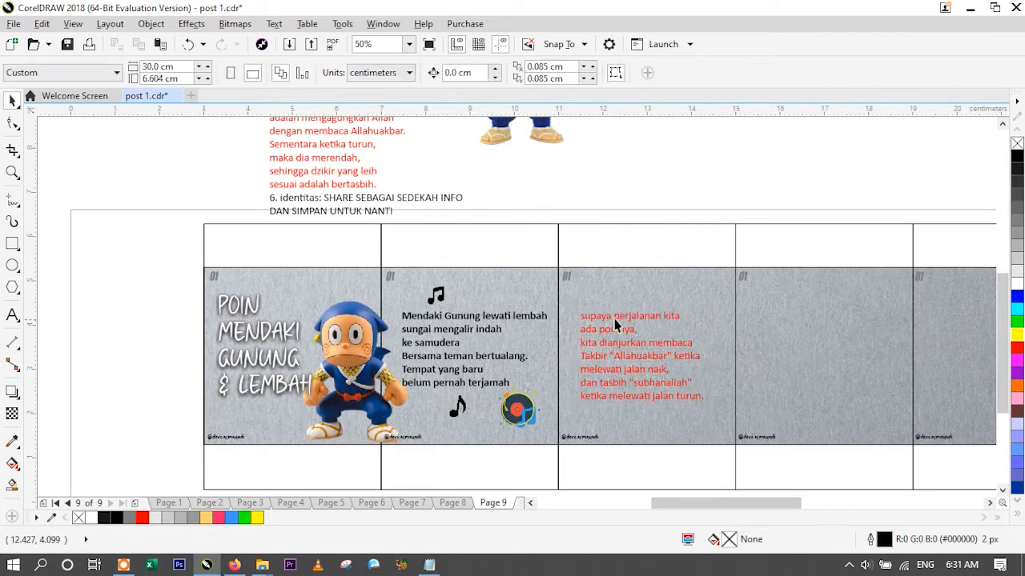
- Make the third slide's text black and bold
{"action": "left_click", "coordinate": [614, 319]}
{"action": "left_click", "coordinate": [1017, 156]}
{"action": "left_click", "coordinate": [563, 72]}
{"action": "scroll", "coordinate": [602, 329], "scroll_direction": "up", "scroll_amount": 2}
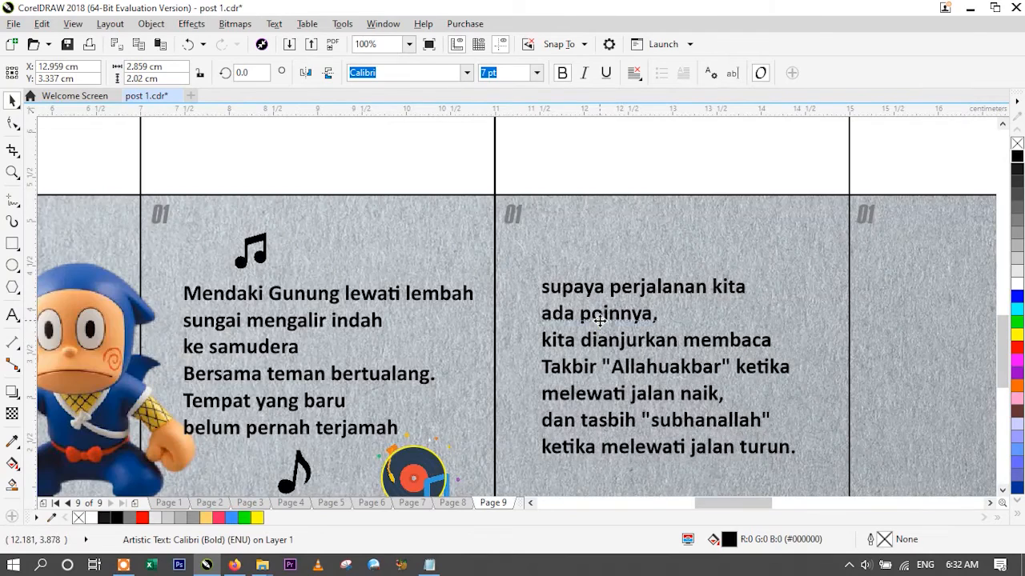
- Move the small back-facing ninja figure from beside the script onto the third slide
{"action": "scroll", "coordinate": [599, 320], "scroll_direction": "down", "scroll_amount": 2}
{"action": "scroll", "coordinate": [572, 228], "scroll_direction": "up", "scroll_amount": 1}
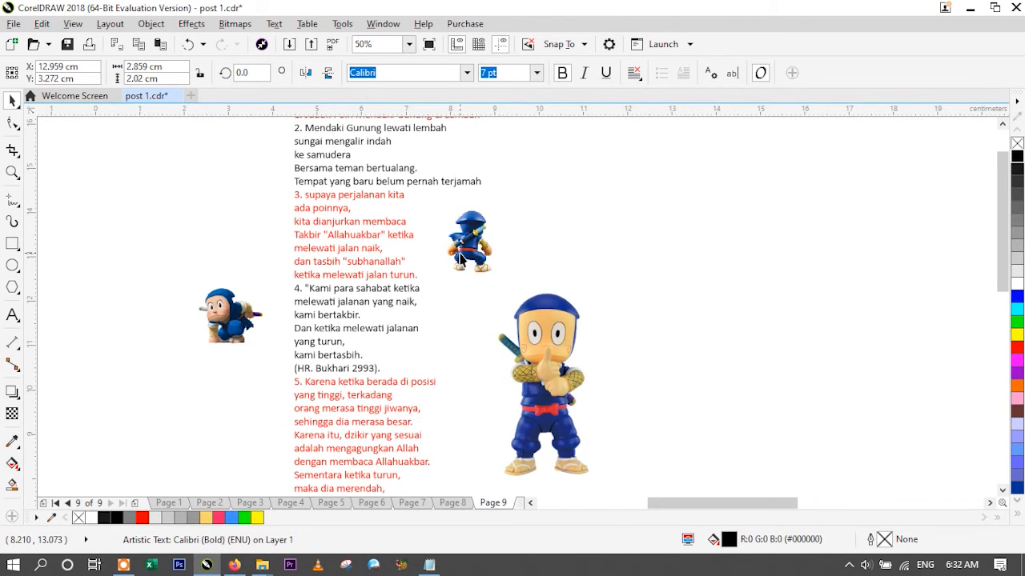
{"action": "left_click", "coordinate": [465, 256]}
{"action": "scroll", "coordinate": [535, 264], "scroll_direction": "down", "scroll_amount": 2}
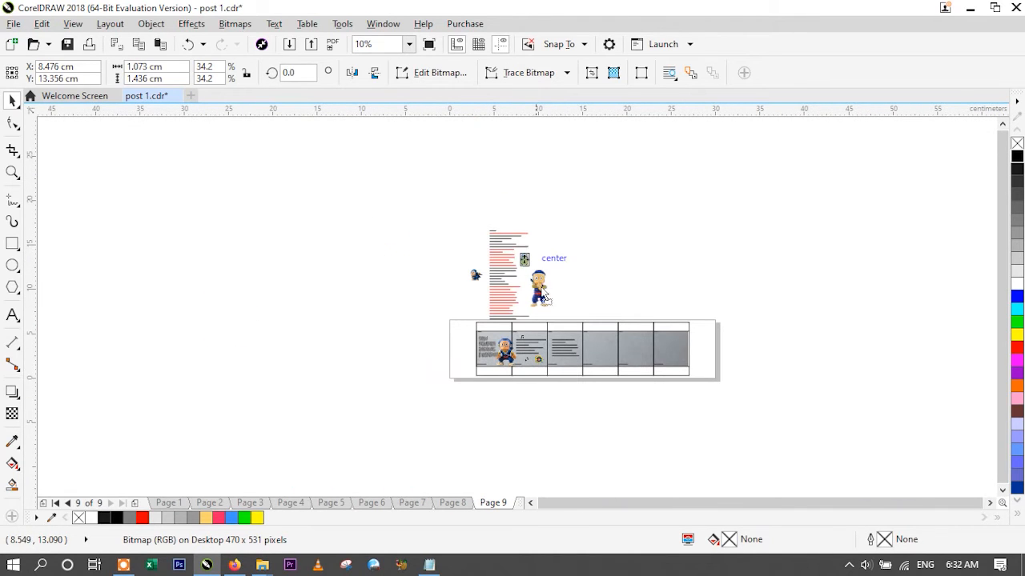
{"action": "left_click_drag", "start_coordinate": [571, 354], "coordinate": [571, 354]}
- Place the back-facing ninja in the third slide's lower-left corner and move the text up above it
{"action": "left_click", "coordinate": [569, 412]}
{"action": "key", "text": "z"}
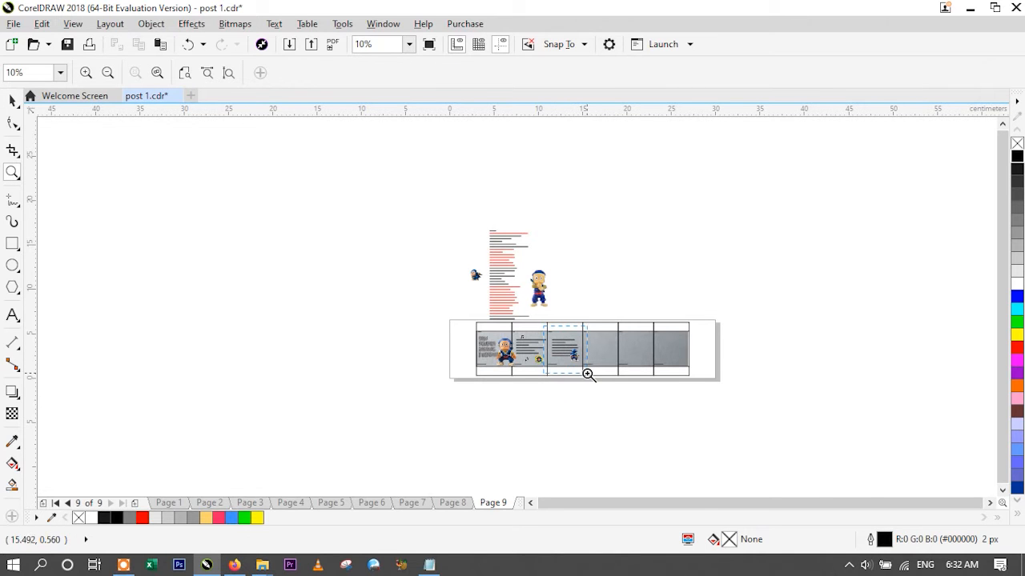
{"action": "left_click", "coordinate": [587, 373]}
{"action": "left_click", "coordinate": [13, 102]}
{"action": "left_click_drag", "start_coordinate": [591, 360], "coordinate": [420, 397]}
{"action": "left_click_drag", "start_coordinate": [464, 282], "coordinate": [485, 250]}
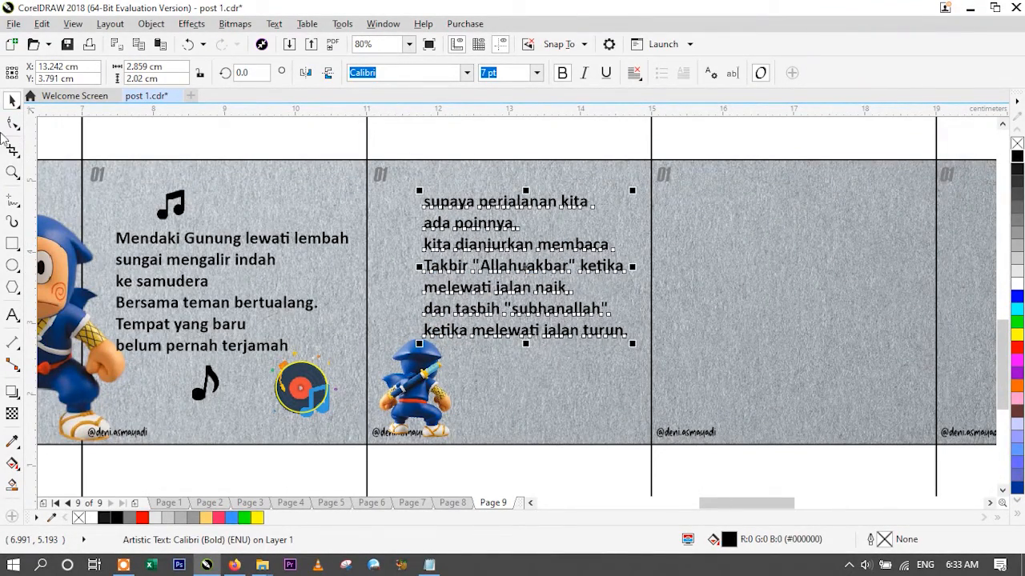
- Tighten the line spacing of the third slide's text with the Shape tool
{"action": "left_click", "coordinate": [14, 126]}
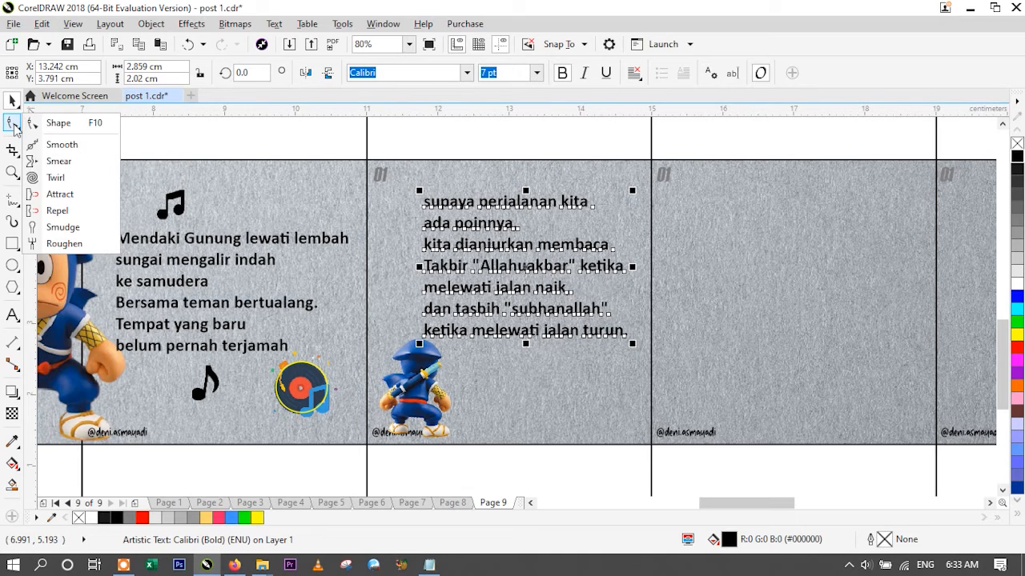
{"action": "left_click", "coordinate": [48, 123]}
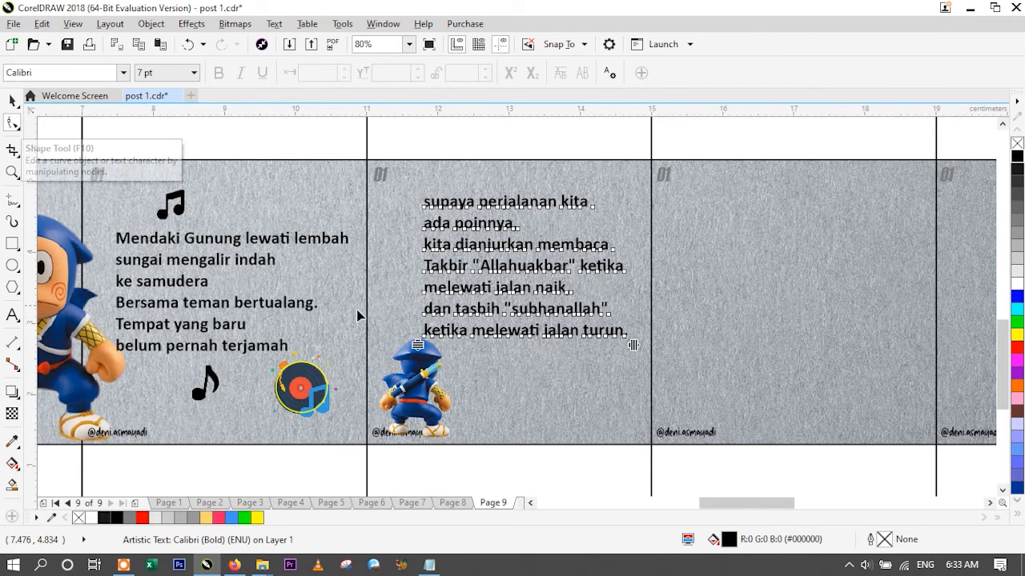
{"action": "left_click_drag", "start_coordinate": [417, 346], "coordinate": [421, 323]}
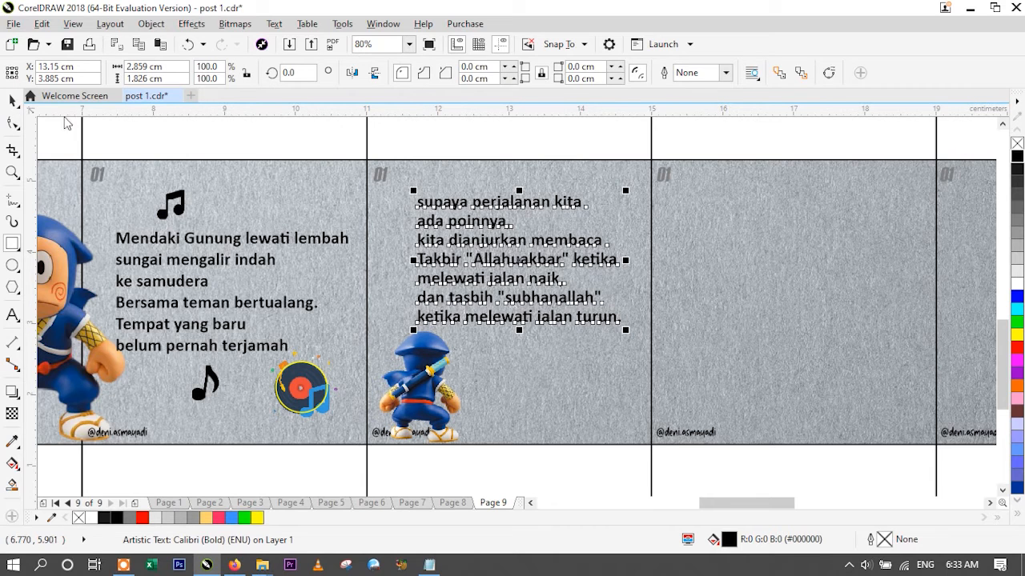
- Draw a rectangle about 1.52 by 0.34 cm over "Allahuakbar" on the third slide, filled green with no outline
{"action": "left_click", "coordinate": [16, 104]}
{"action": "left_click", "coordinate": [287, 191]}
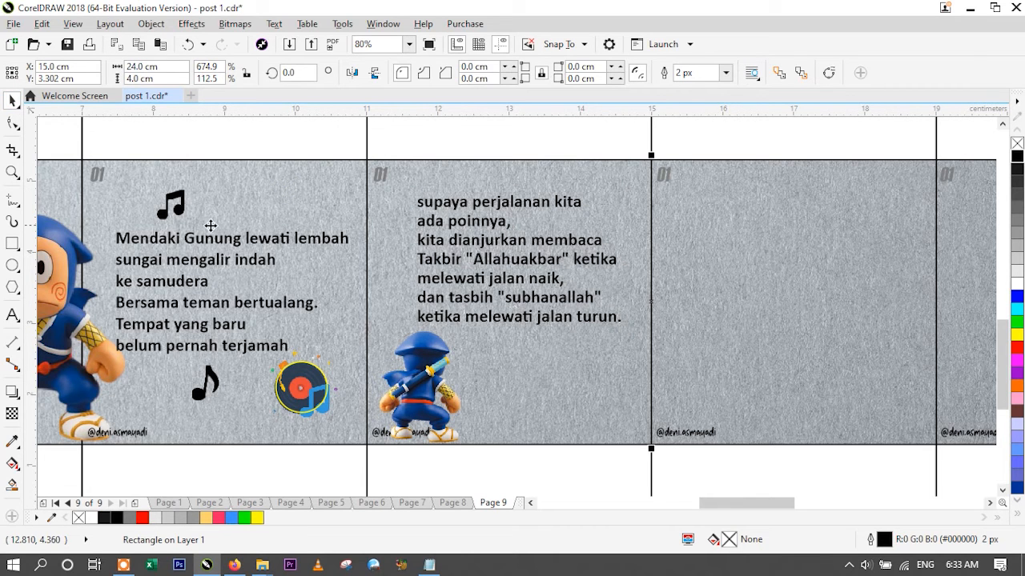
{"action": "left_click", "coordinate": [12, 244]}
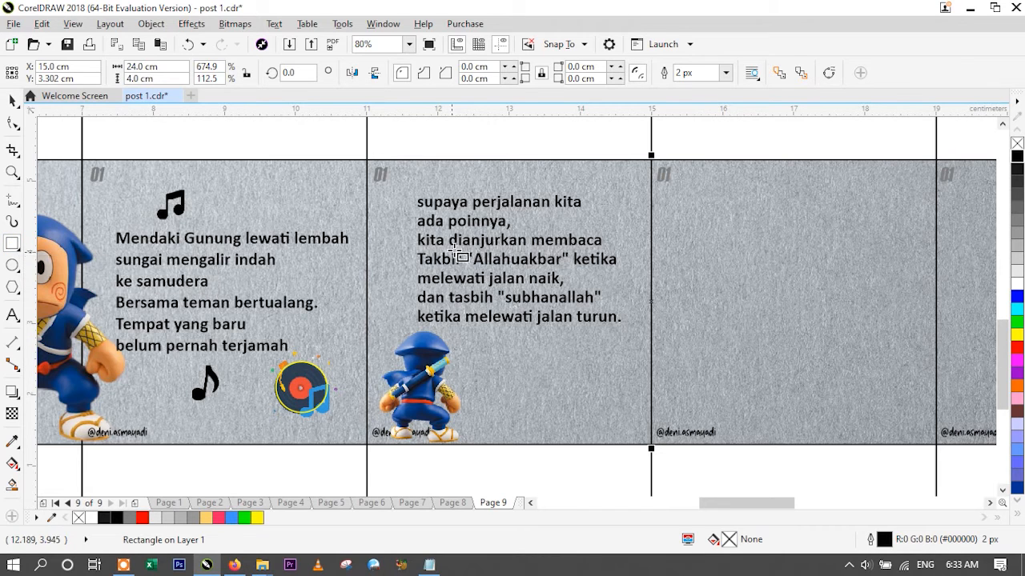
{"action": "left_click_drag", "start_coordinate": [463, 250], "coordinate": [573, 273]}
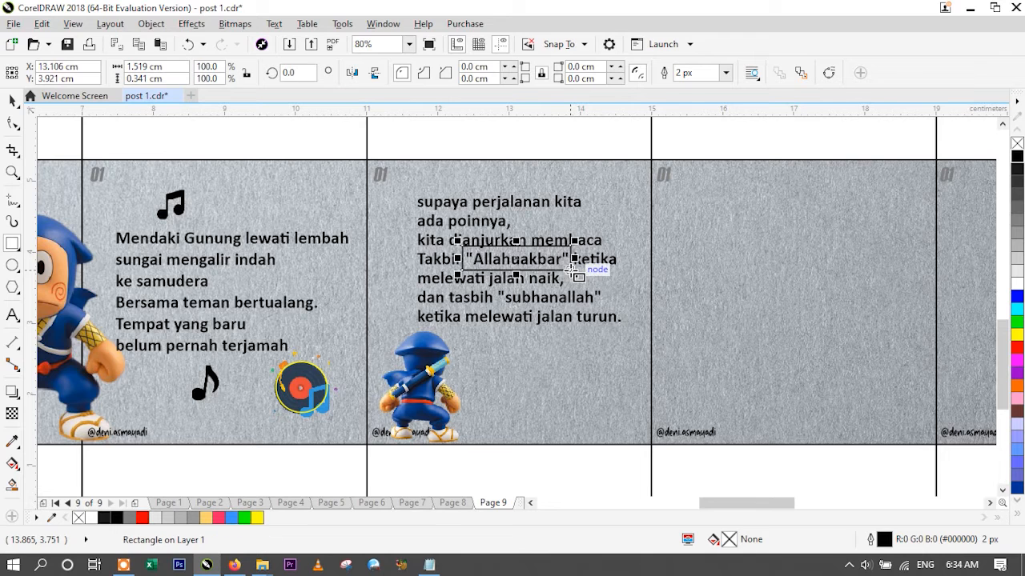
{"action": "left_click", "coordinate": [1017, 321]}
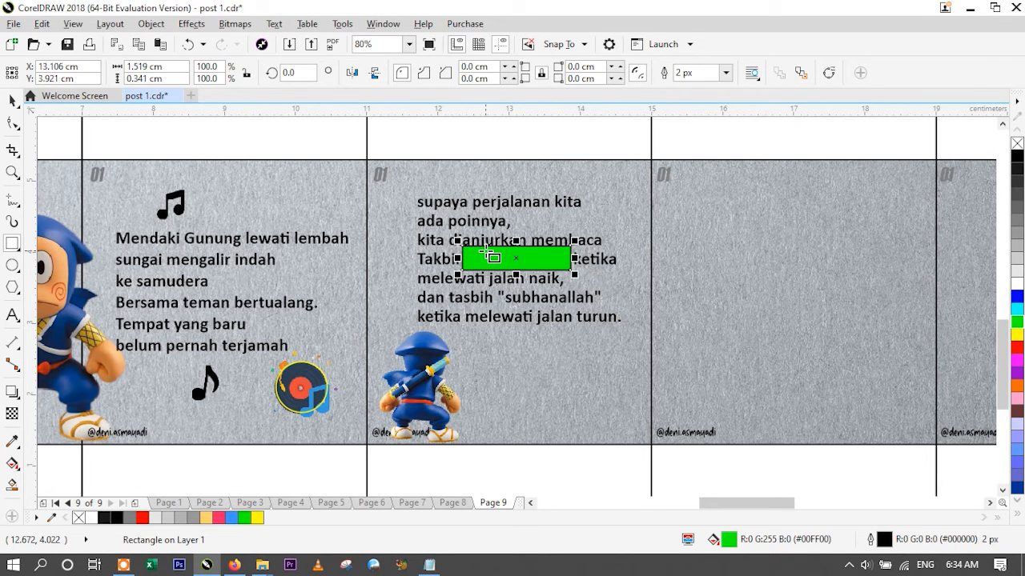
{"action": "scroll", "coordinate": [491, 256], "scroll_direction": "up", "scroll_amount": 3}
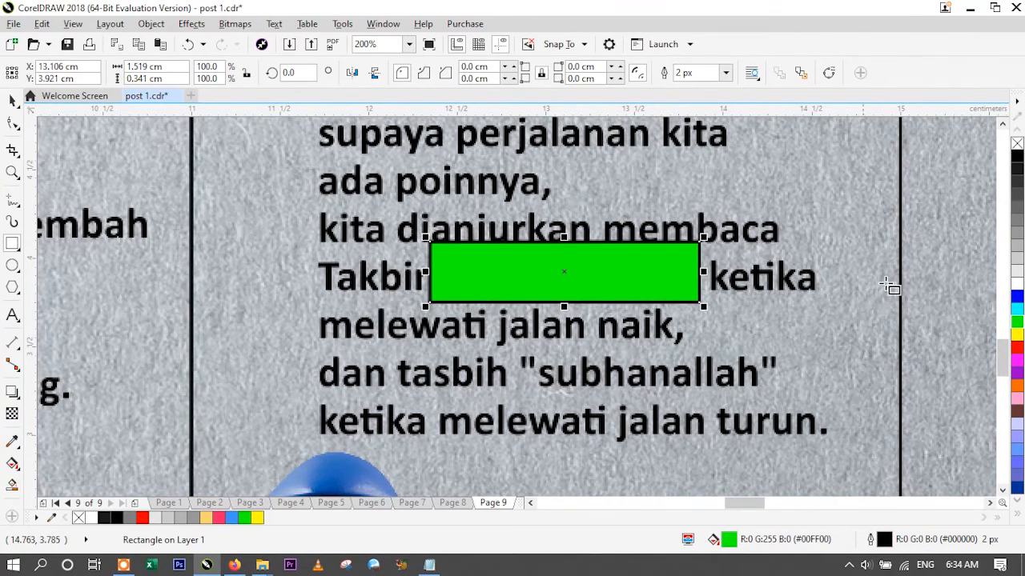
{"action": "right_click", "coordinate": [1016, 145]}
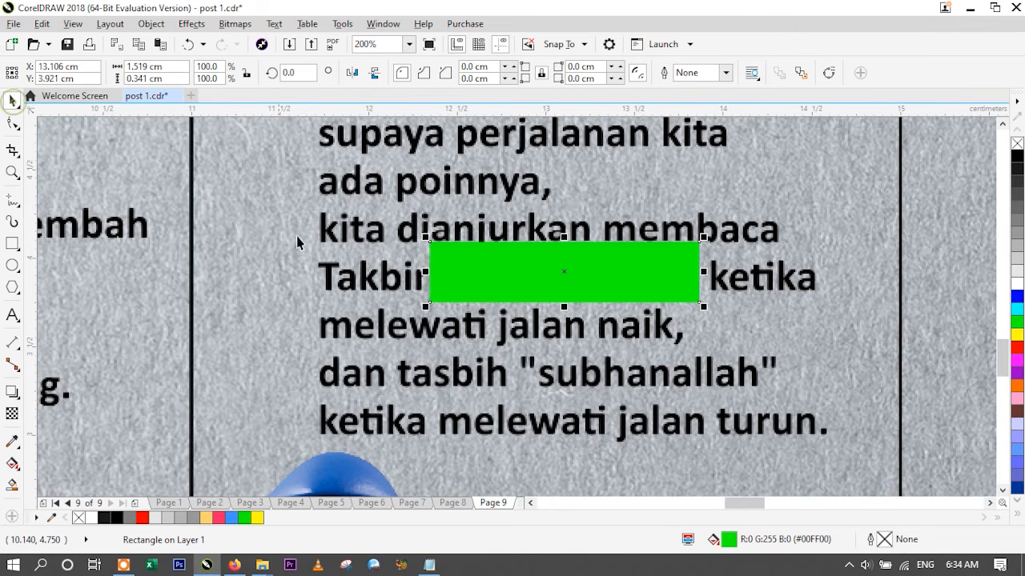
- Apply a uniform transparency of 50 to the green rectangle over "Allahuakbar"
{"action": "scroll", "coordinate": [494, 268], "scroll_direction": "down", "scroll_amount": 1}
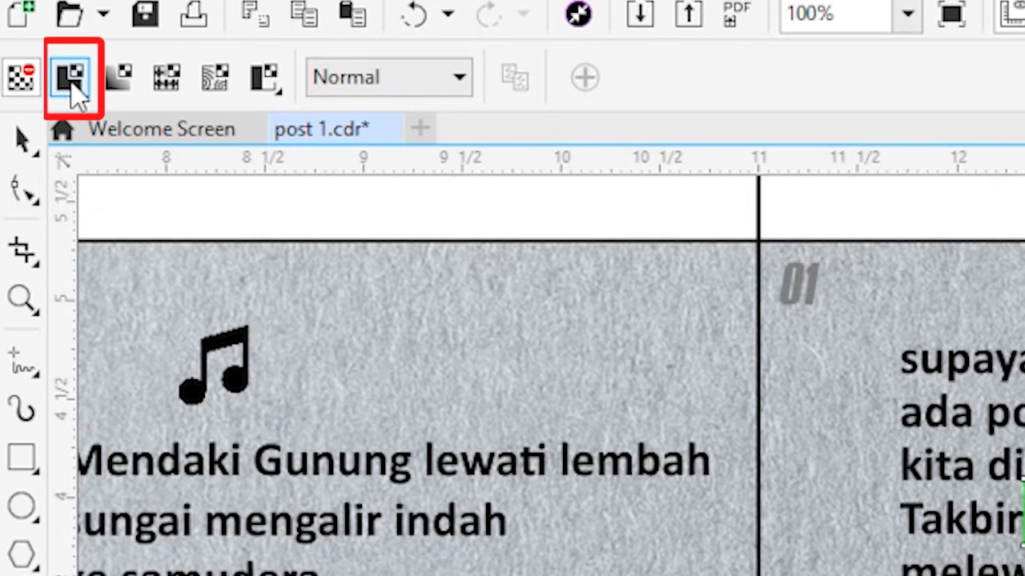
{"action": "left_click", "coordinate": [70, 80]}
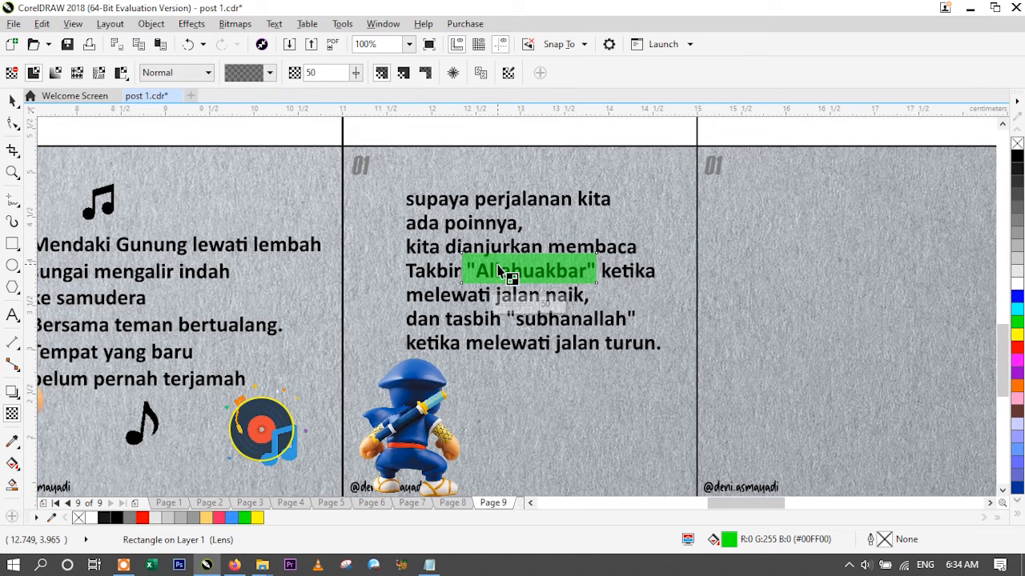
{"action": "left_click", "coordinate": [12, 100]}
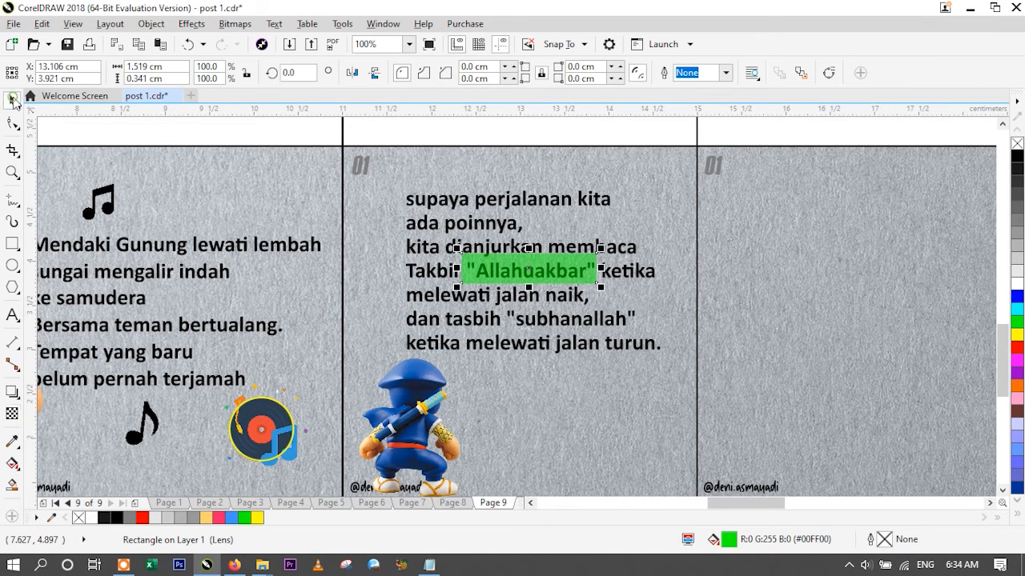
- Duplicate the green highlight over "subhanallah" and bring the third slide's text in front of the highlights
{"action": "mouse_move", "coordinate": [527, 269]}
{"action": "left_mouse_down"}
{"action": "mouse_move", "coordinate": [546, 282]}
{"action": "mouse_move", "coordinate": [541, 258]}
{"action": "left_mouse_up"}
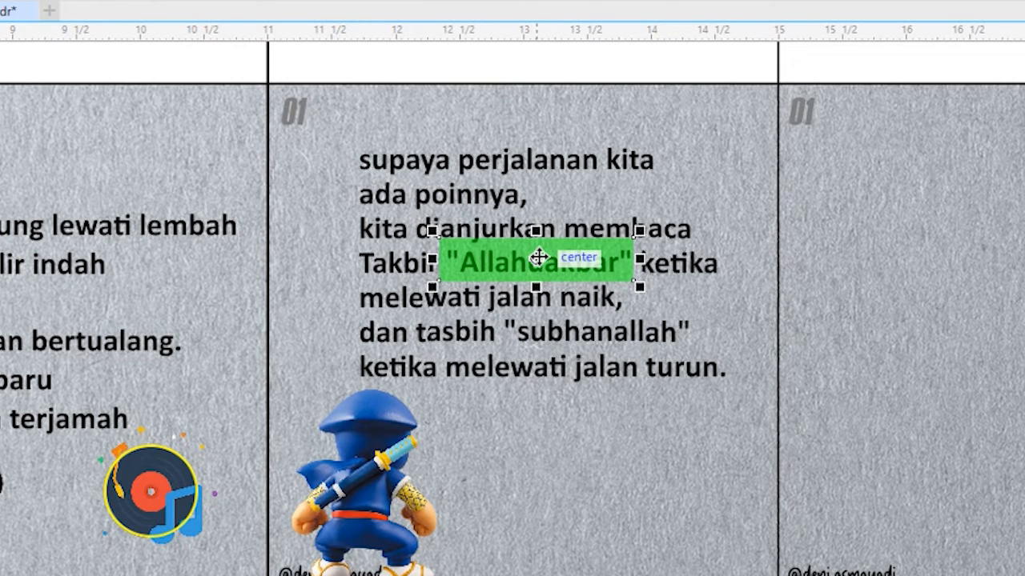
{"action": "left_click_drag", "start_coordinate": [537, 257], "coordinate": [596, 328]}
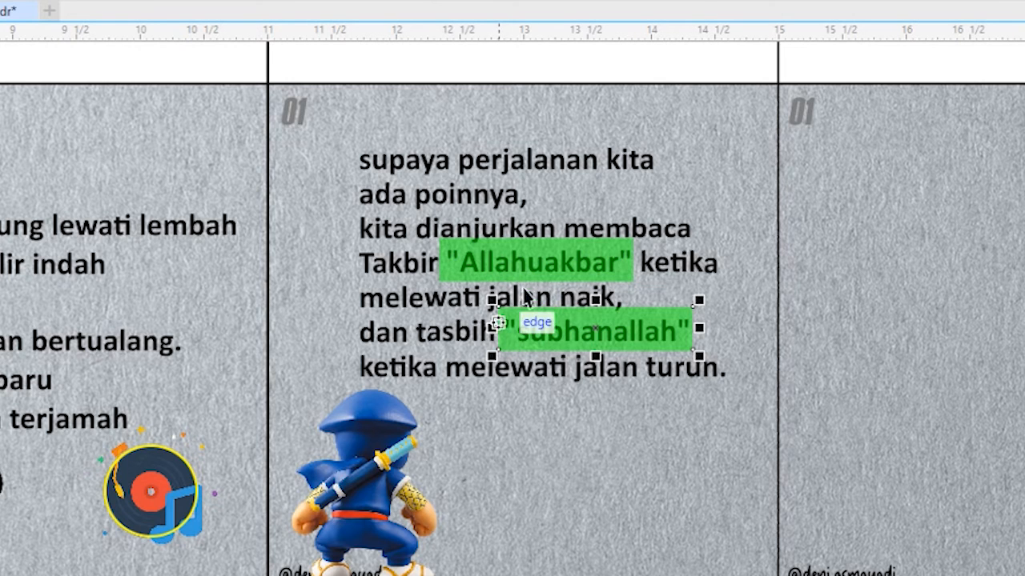
{"action": "left_click", "coordinate": [525, 164]}
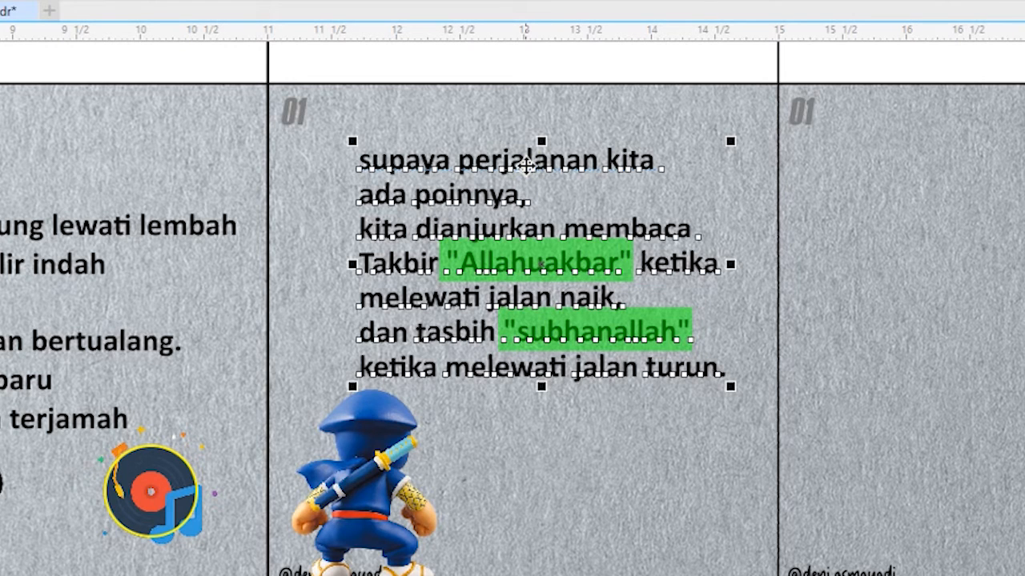
{"action": "key", "text": "ctrl+Home"}
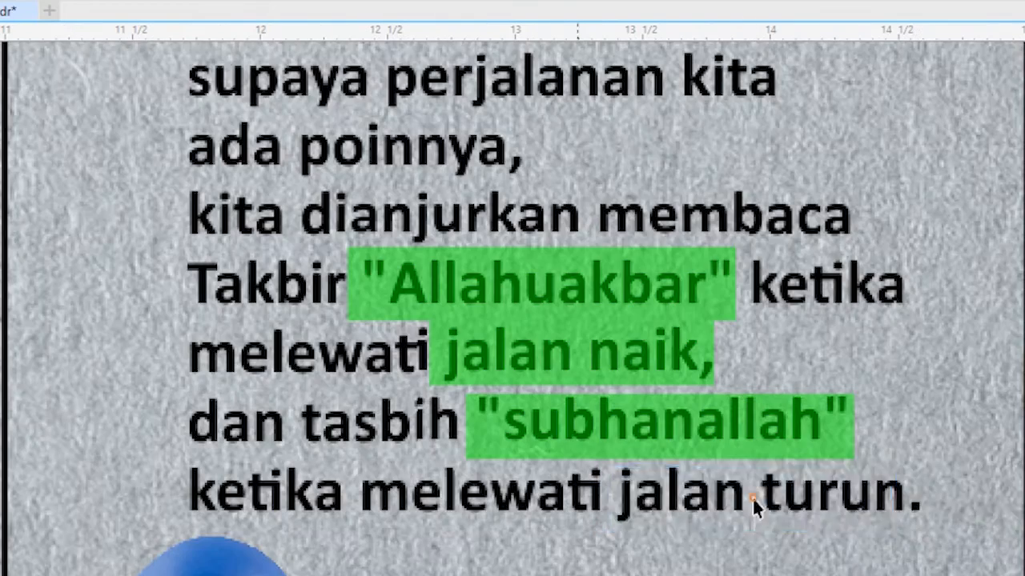
- Add matching green highlights behind "jalan naik," and "jalan turun." in the third slide's text
{"action": "left_click_drag", "start_coordinate": [755, 498], "coordinate": [757, 496]}
{"action": "left_click_drag", "start_coordinate": [900, 496], "coordinate": [925, 496]}
{"action": "left_click", "coordinate": [456, 488]}
{"action": "scroll", "coordinate": [457, 488], "scroll_direction": "down", "scroll_amount": 3}
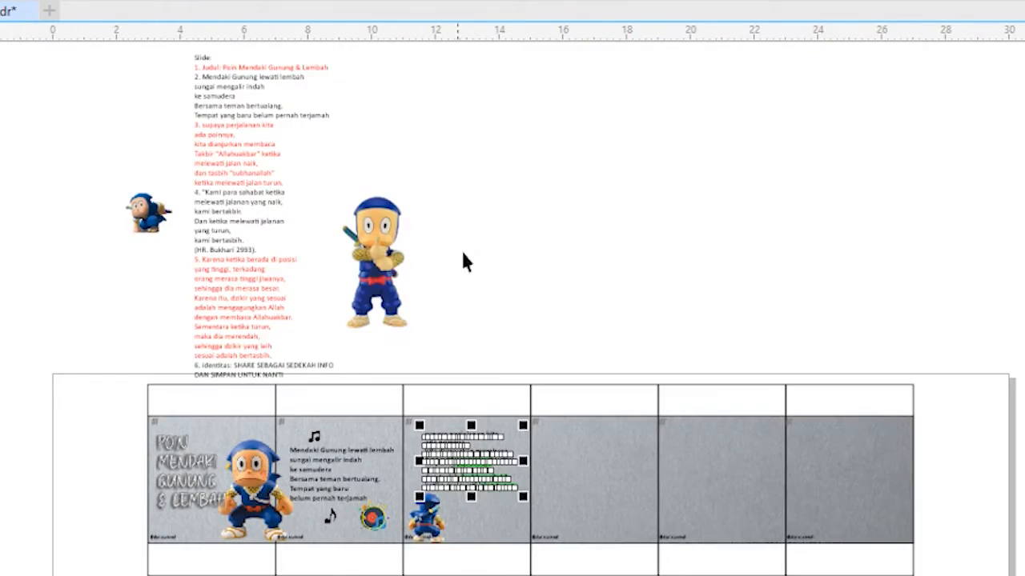
{"action": "left_click", "coordinate": [414, 192]}
{"action": "scroll", "coordinate": [485, 510], "scroll_direction": "up", "scroll_amount": 1}
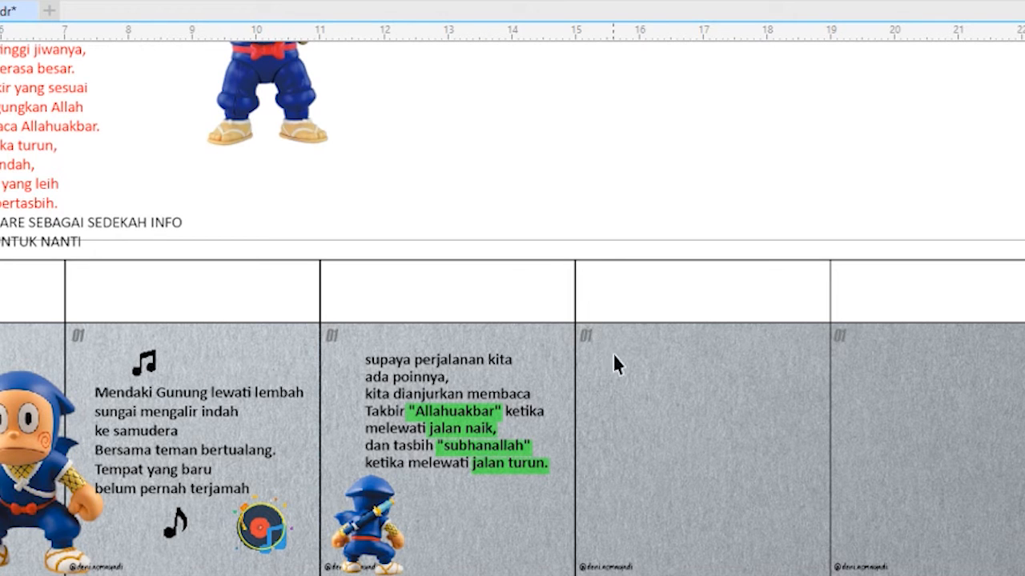
{"action": "scroll", "coordinate": [566, 410], "scroll_direction": "down", "scroll_amount": 3}
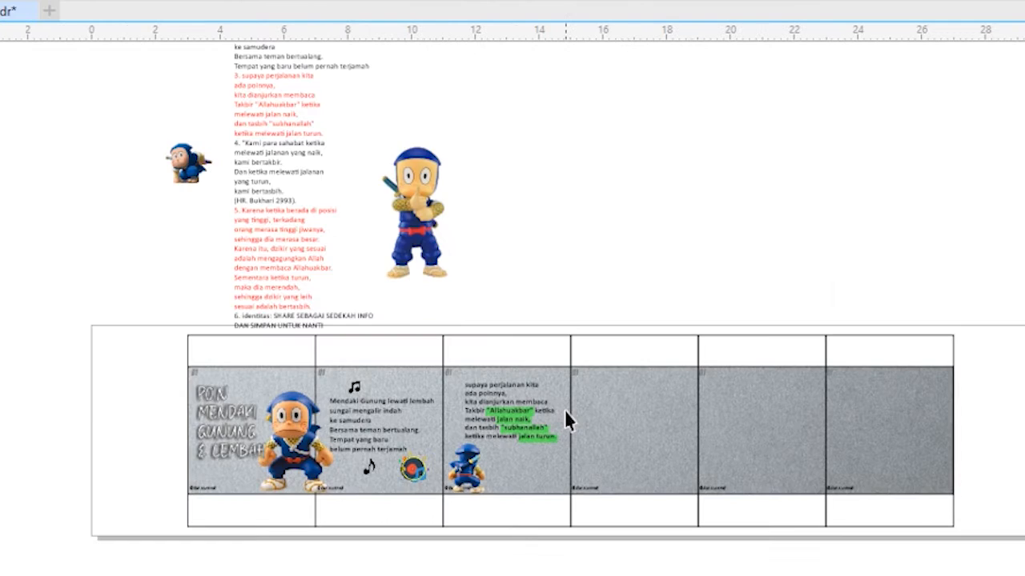
- Copy the fourth point's text without its number onto the fourth slide as white bold 7 pt Calibri text
{"action": "scroll", "coordinate": [260, 170], "scroll_direction": "up", "scroll_amount": 2}
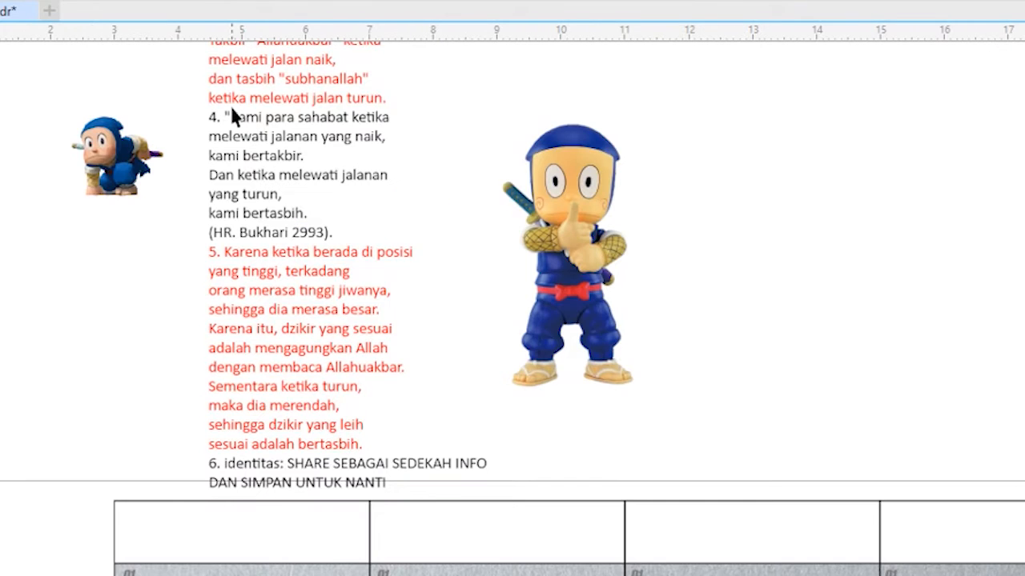
{"action": "scroll", "coordinate": [231, 109], "scroll_direction": "up", "scroll_amount": 1}
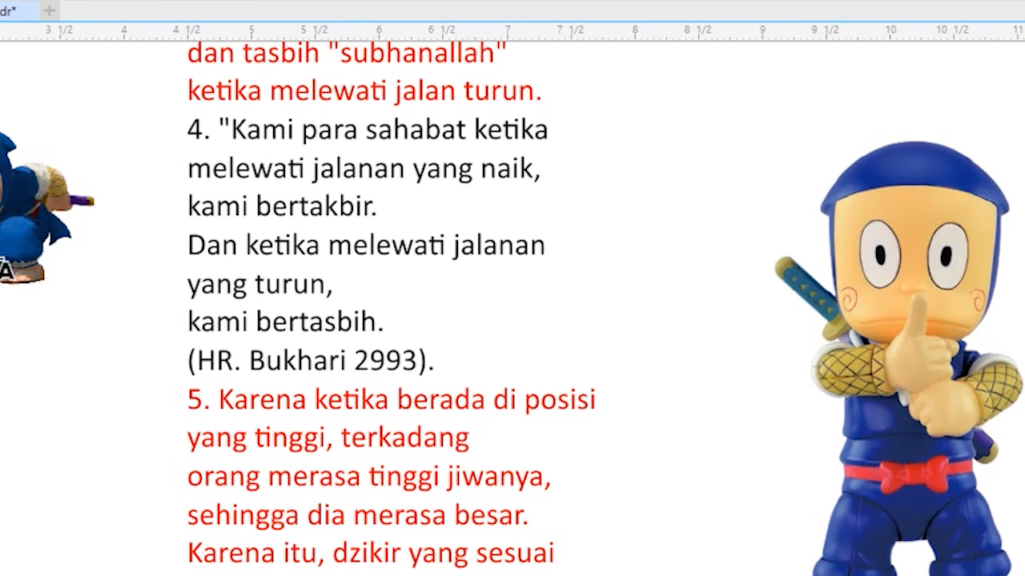
{"action": "left_click_drag", "start_coordinate": [218, 128], "coordinate": [437, 360]}
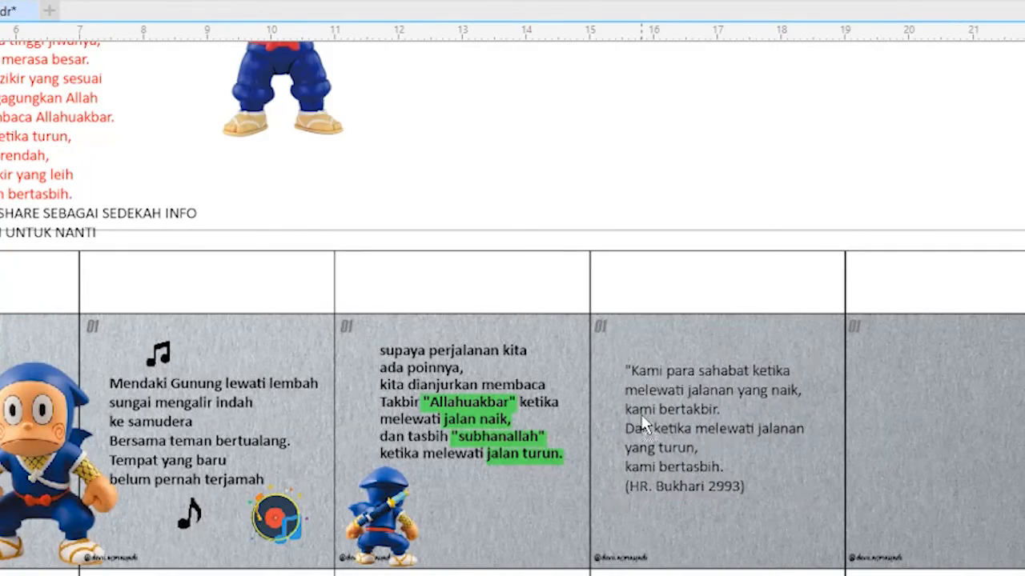
{"action": "left_click", "coordinate": [647, 426]}
{"action": "scroll", "coordinate": [803, 495], "scroll_direction": "up", "scroll_amount": 2}
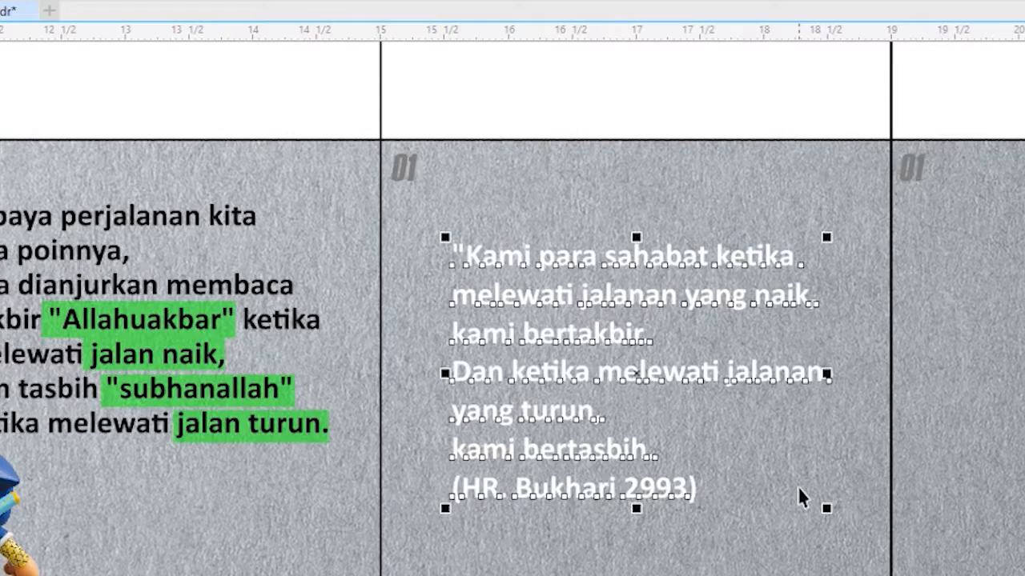
- Cut the opening quotation mark from the fourth slide's text, paste it as separate text above and enlarge it to about 59 pt
{"action": "left_click", "coordinate": [487, 264]}
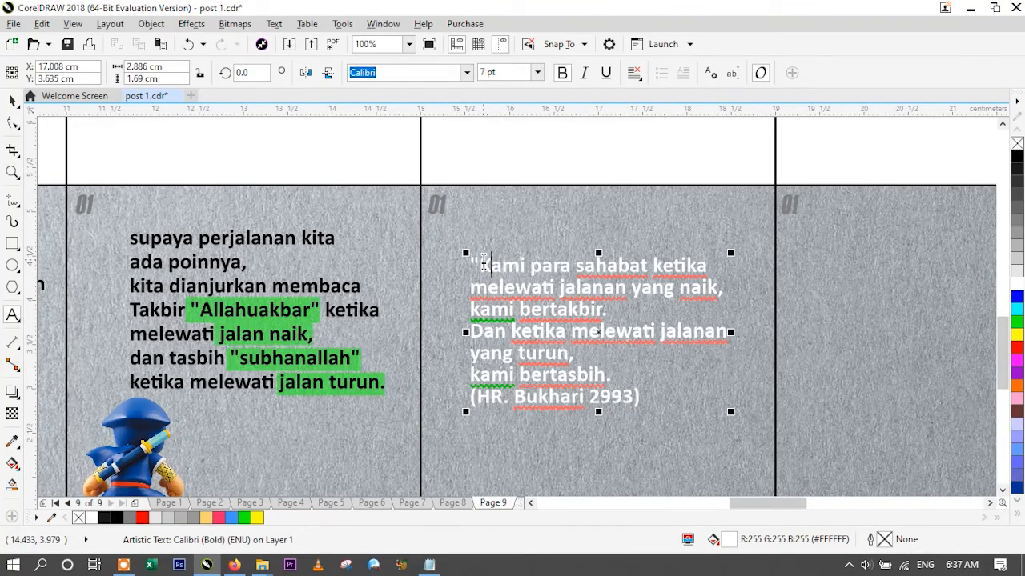
{"action": "left_click_drag", "start_coordinate": [484, 263], "coordinate": [471, 263]}
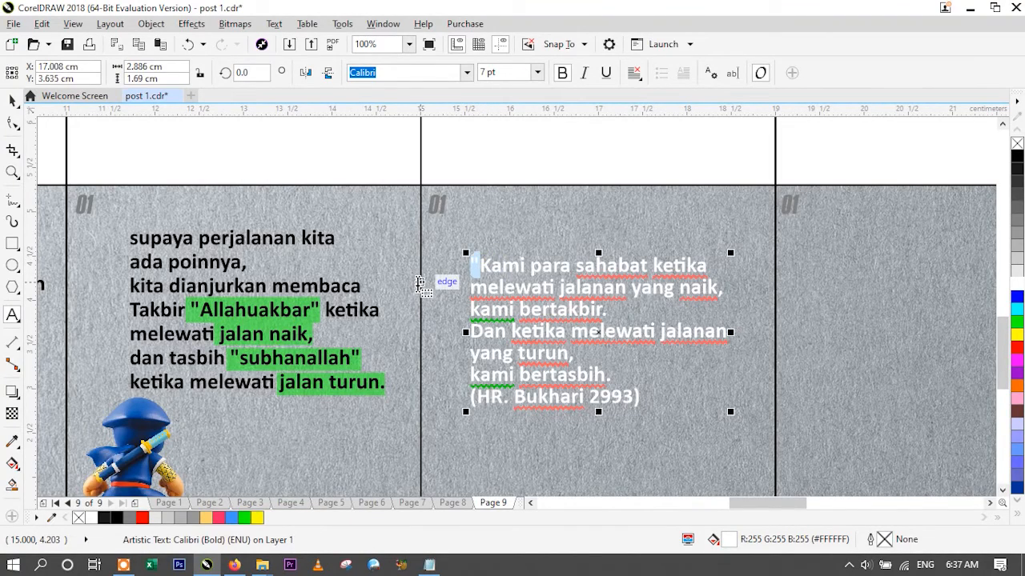
{"action": "key", "text": "ctrl+x"}
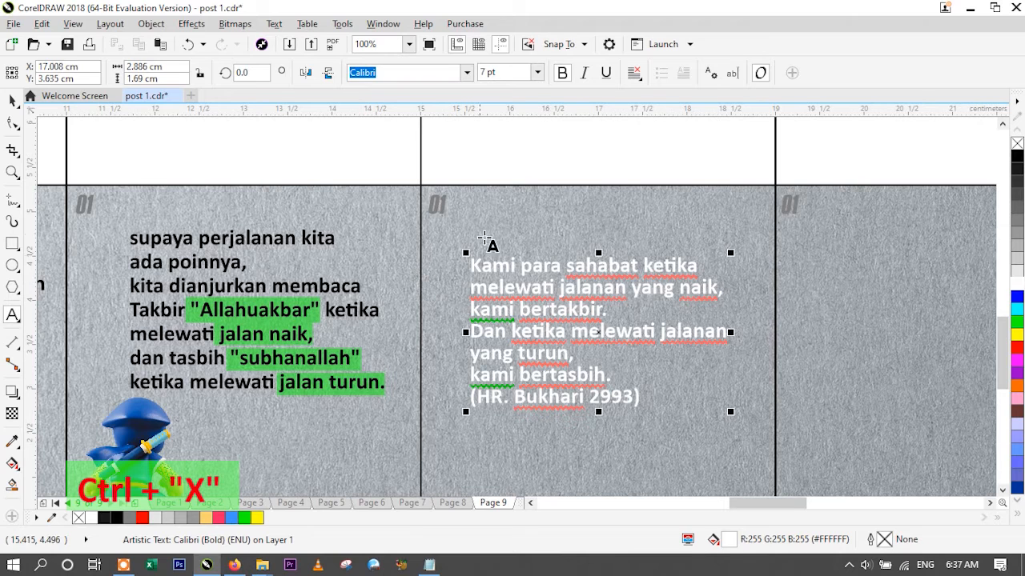
{"action": "left_click", "coordinate": [497, 222]}
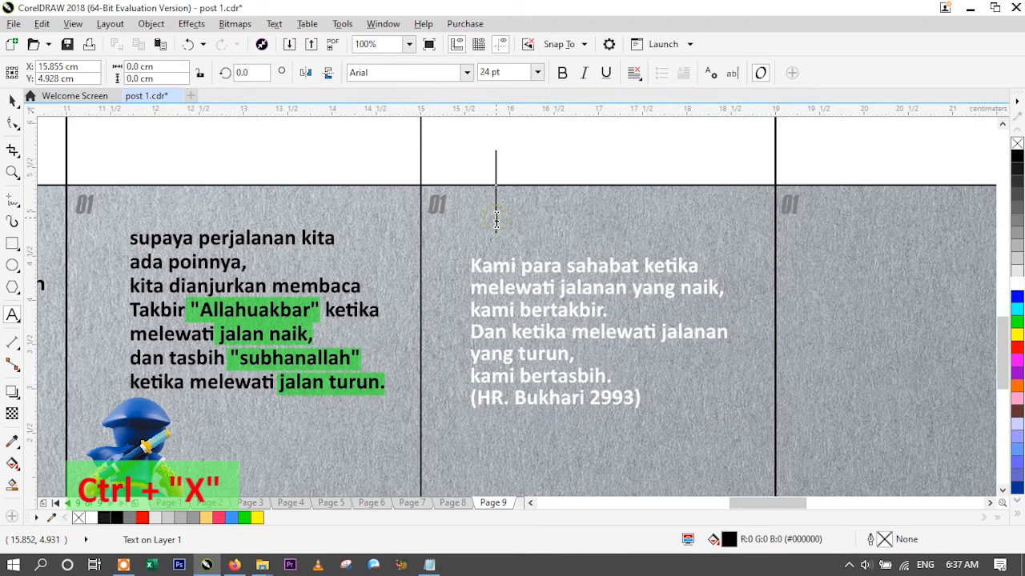
{"action": "key", "text": "ctrl+v"}
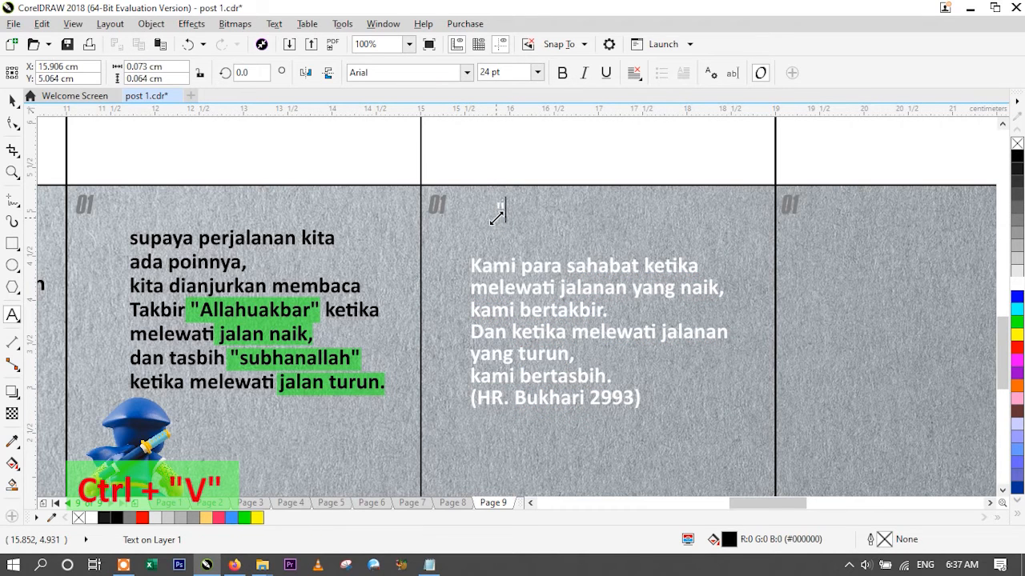
{"action": "left_click", "coordinate": [13, 100]}
{"action": "left_click_drag", "start_coordinate": [514, 194], "coordinate": [584, 148]}
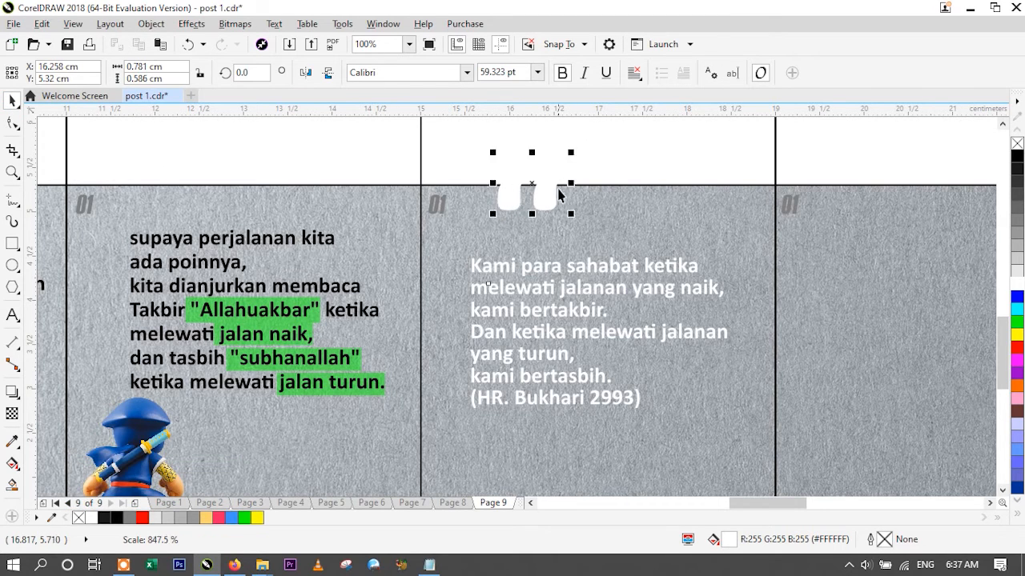
- Shift the fourth slide's paragraph down, place the quotation mark just above its first line and set the mark's font to Arial
{"action": "left_click_drag", "start_coordinate": [546, 196], "coordinate": [536, 227]}
{"action": "left_click_drag", "start_coordinate": [523, 272], "coordinate": [519, 305]}
{"action": "left_click_drag", "start_coordinate": [534, 231], "coordinate": [515, 263]}
{"action": "left_click", "coordinate": [467, 76]}
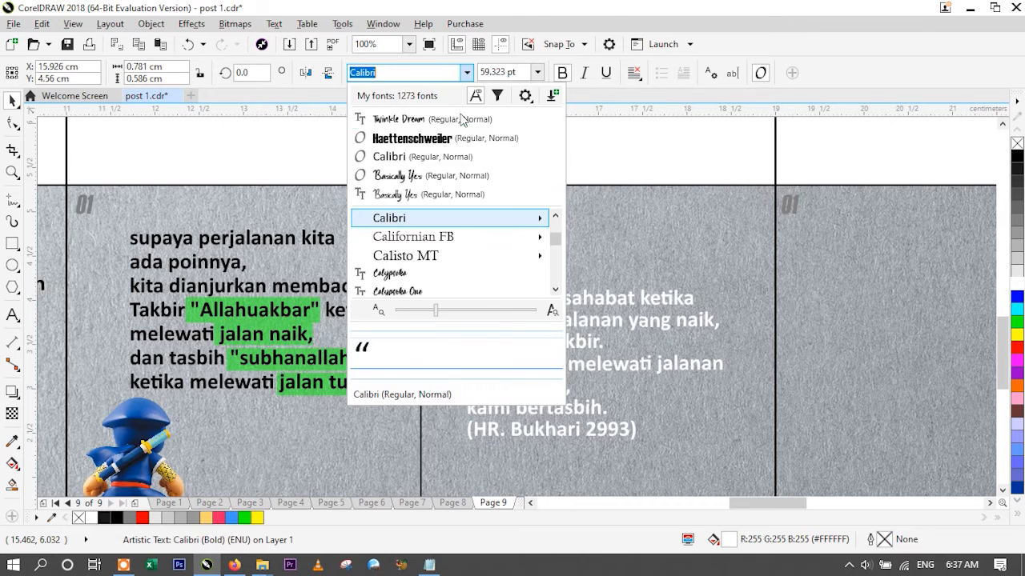
{"action": "type", "text": "arial"}
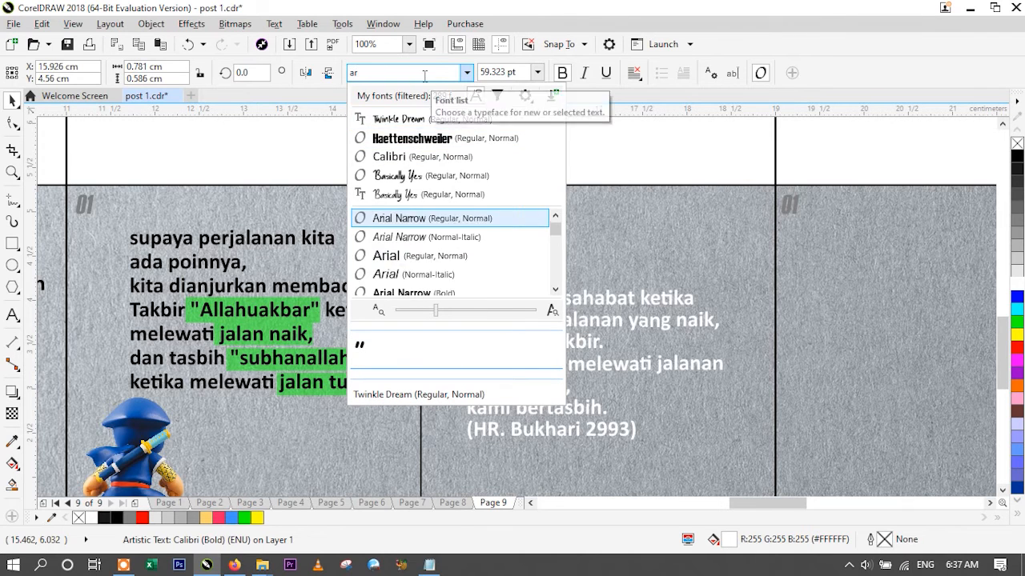
{"action": "key", "text": "Return"}
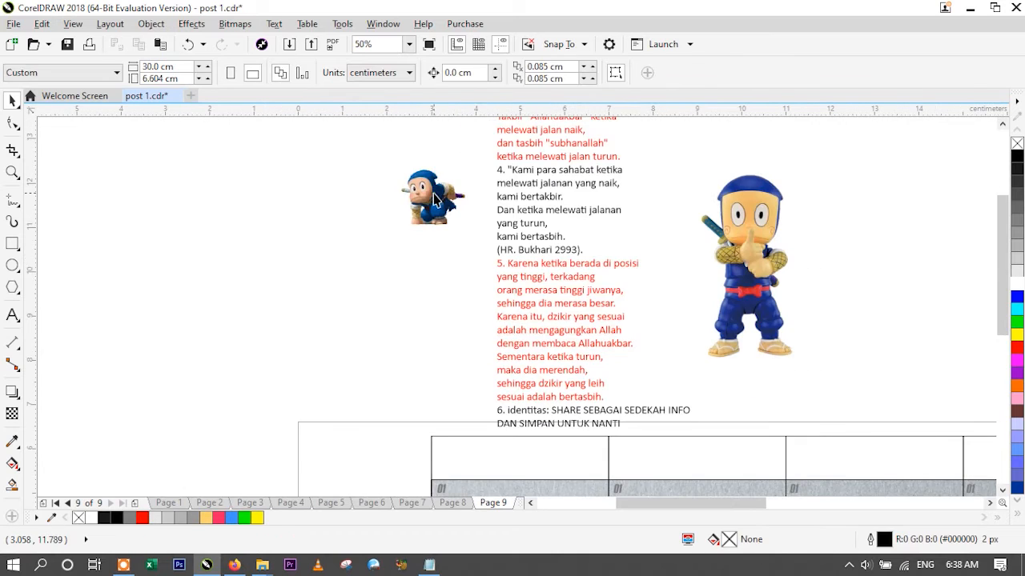
- Place the crouching ninja across the boundary between the fourth and fifth slides and align its bottom with the background strip
{"action": "left_click", "coordinate": [436, 201]}
{"action": "scroll", "coordinate": [436, 200], "scroll_direction": "down", "scroll_amount": 3}
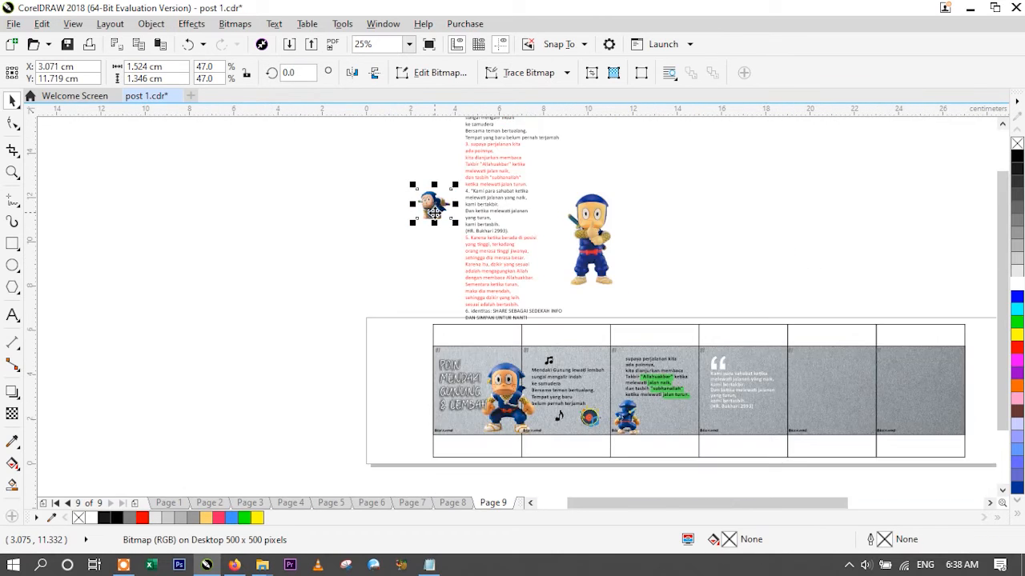
{"action": "left_click_drag", "start_coordinate": [571, 294], "coordinate": [575, 296]}
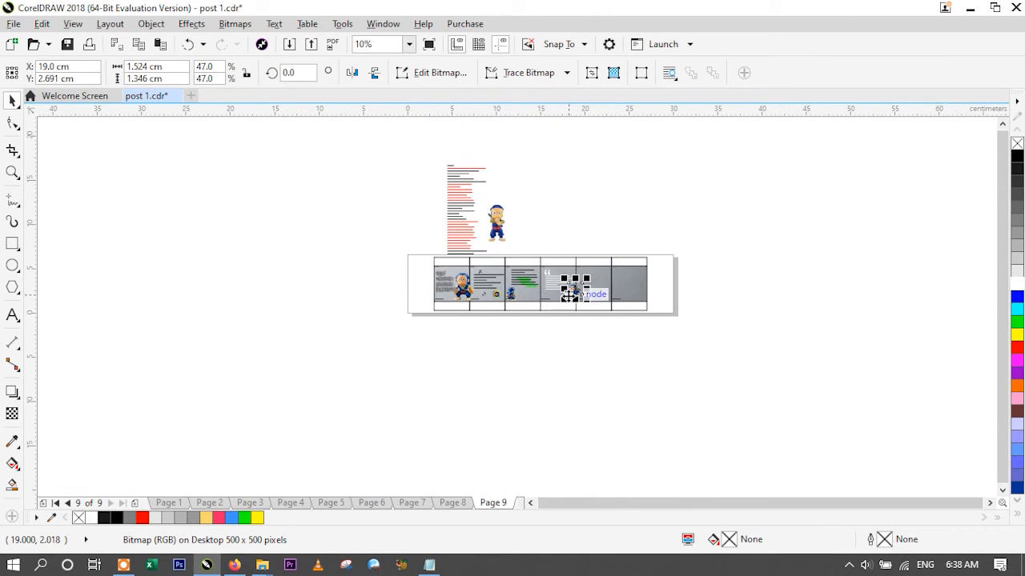
{"action": "scroll", "coordinate": [570, 288], "scroll_direction": "up", "scroll_amount": 2}
{"action": "scroll", "coordinate": [587, 302], "scroll_direction": "up", "scroll_amount": 1}
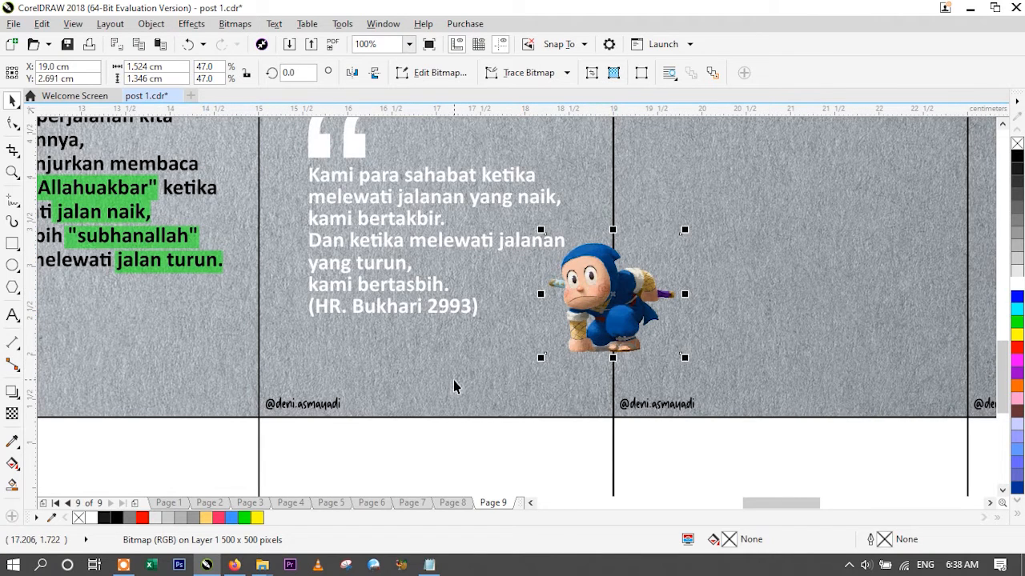
{"action": "scroll", "coordinate": [516, 409], "scroll_direction": "down", "scroll_amount": 1}
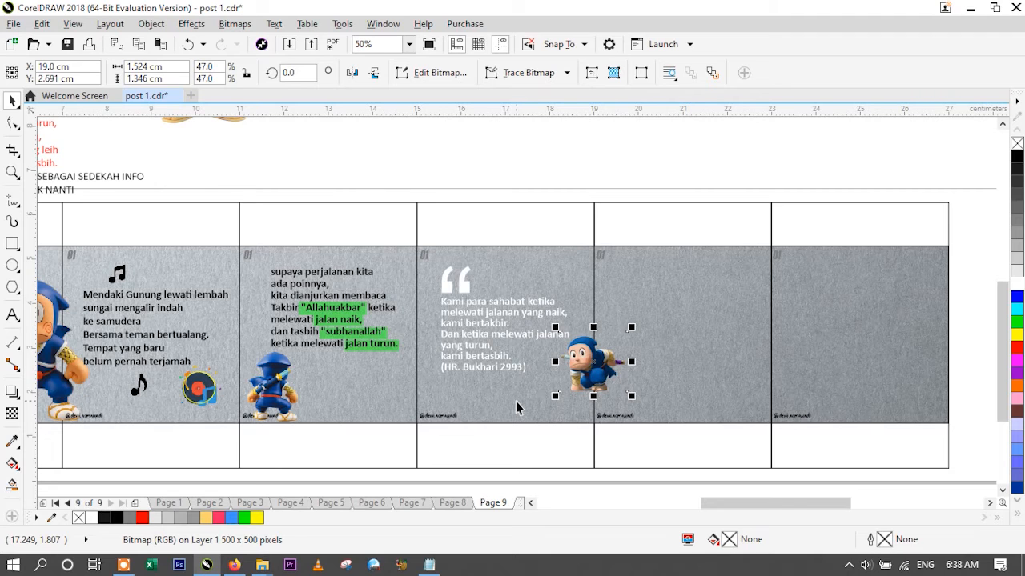
{"action": "left_click", "coordinate": [517, 409], "text": "shift"}
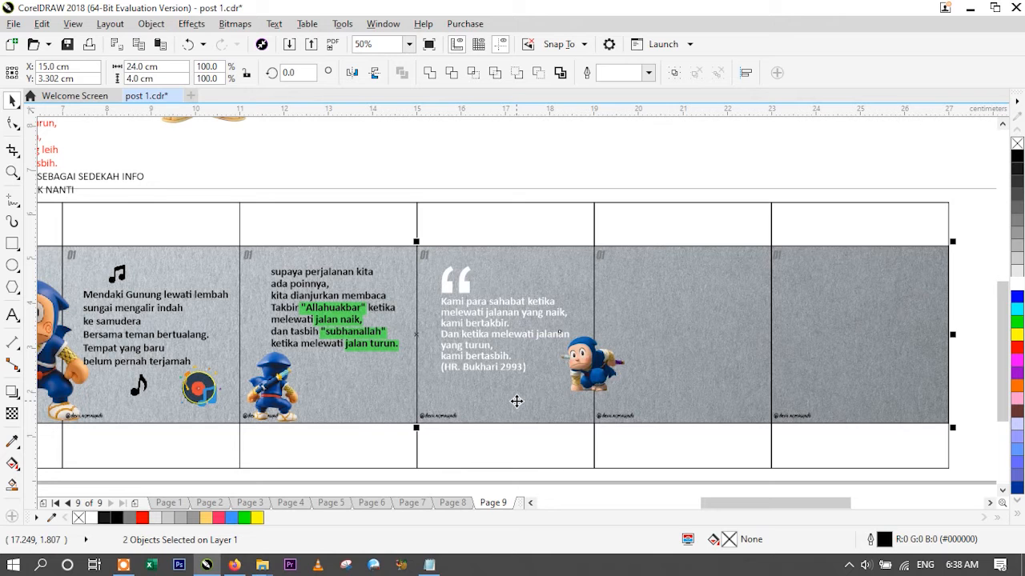
{"action": "key", "text": "b"}
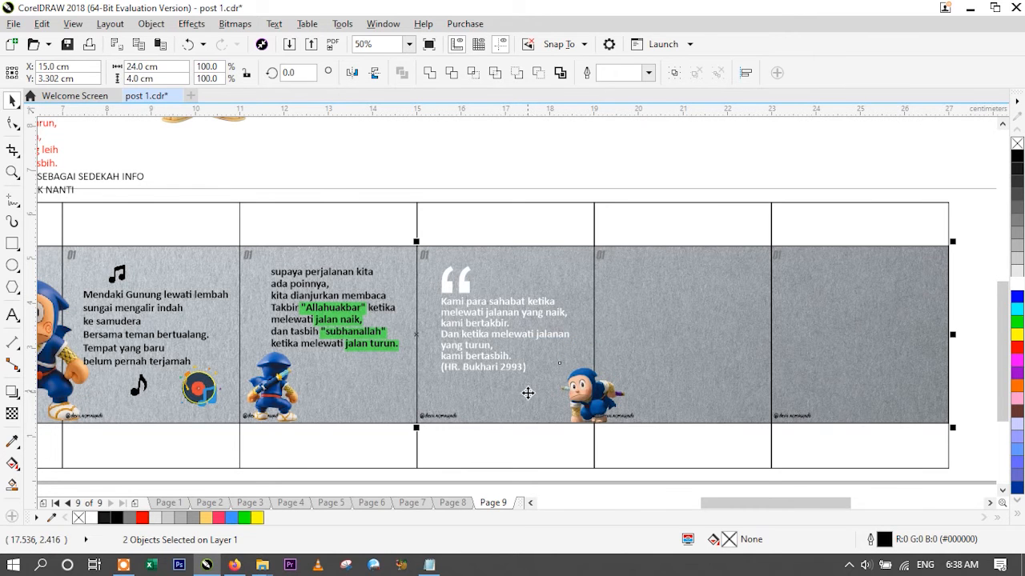
- Enlarge the crouching ninja slightly and scale the fourth slide's quotation mark up to about 73 pt
{"action": "scroll", "coordinate": [526, 393], "scroll_direction": "up", "scroll_amount": 1}
{"action": "left_click", "coordinate": [585, 398]}
{"action": "left_click_drag", "start_coordinate": [587, 331], "coordinate": [549, 293]}
{"action": "left_click", "coordinate": [402, 182]}
- Select the fifth point's text in the draft notes, from "Karena ketika" through "adalah bertasbih", for copying without its number
{"action": "left_click", "coordinate": [409, 44]}
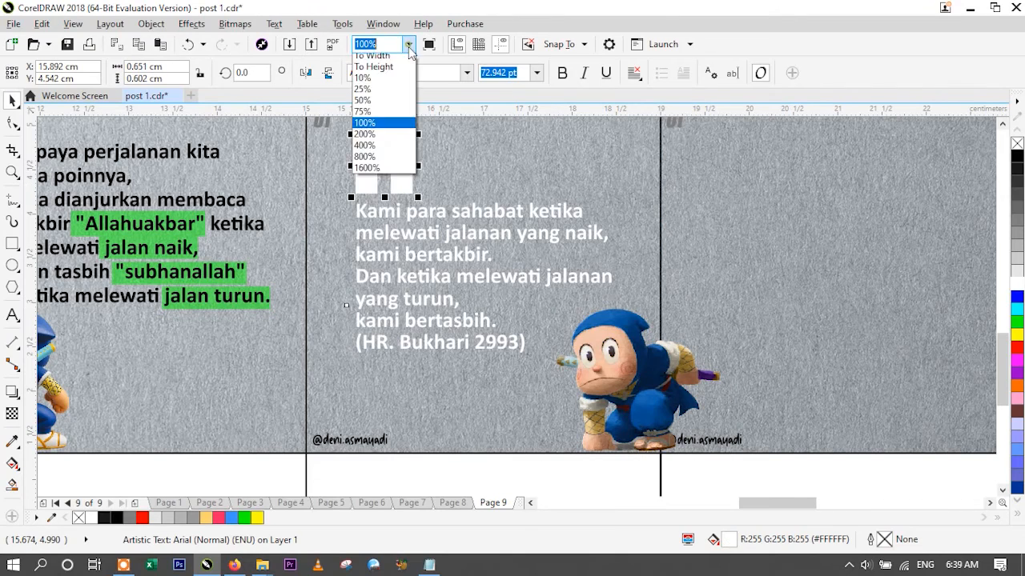
{"action": "left_click", "coordinate": [370, 124]}
{"action": "left_click", "coordinate": [479, 195]}
{"action": "scroll", "coordinate": [299, 339], "scroll_direction": "up", "scroll_amount": 2}
{"action": "scroll", "coordinate": [298, 339], "scroll_direction": "down", "scroll_amount": 1}
{"action": "left_click", "coordinate": [12, 314]}
{"action": "left_click", "coordinate": [283, 194]}
{"action": "key", "text": "ctrl+shift+Right"}
{"action": "key", "text": "ctrl+shift+Right"}
{"action": "key", "text": "ctrl+shift+Right"}
{"action": "key", "text": "ctrl+shift+Right"}
{"action": "key", "text": "ctrl+shift+Right"}
{"action": "key", "text": "ctrl+shift+Right"}
{"action": "key", "text": "ctrl+shift+Right"}
{"action": "key", "text": "ctrl+shift+Right"}
{"action": "key", "text": "ctrl+shift+Right"}
{"action": "key", "text": "ctrl+shift+Right"}
{"action": "key", "text": "ctrl+shift+Right"}
{"action": "key", "text": "ctrl+shift+Right"}
{"action": "key", "text": "ctrl+shift+Right"}
{"action": "key", "text": "ctrl+shift+Right"}
{"action": "key", "text": "ctrl+shift+Right"}
{"action": "key", "text": "ctrl+shift+Right"}
{"action": "key", "text": "ctrl+shift+Right"}
{"action": "key", "text": "ctrl+shift+Right"}
{"action": "key", "text": "ctrl+shift+Right"}
{"action": "key", "text": "ctrl+shift+Right"}
{"action": "key", "text": "ctrl+shift+Right"}
{"action": "key", "text": "ctrl+shift+Right"}
{"action": "key", "text": "ctrl+shift+Right"}
{"action": "key", "text": "ctrl+shift+Right"}
{"action": "key", "text": "ctrl+shift+Right"}
{"action": "key", "text": "ctrl+shift+Right"}
{"action": "key", "text": "ctrl+shift+Right"}
{"action": "key", "text": "ctrl+shift+Right"}
{"action": "key", "text": "ctrl+shift+Right"}
{"action": "key", "text": "ctrl+shift+Right"}
{"action": "key", "text": "ctrl+shift+Right"}
{"action": "key", "text": "ctrl+shift+Right"}
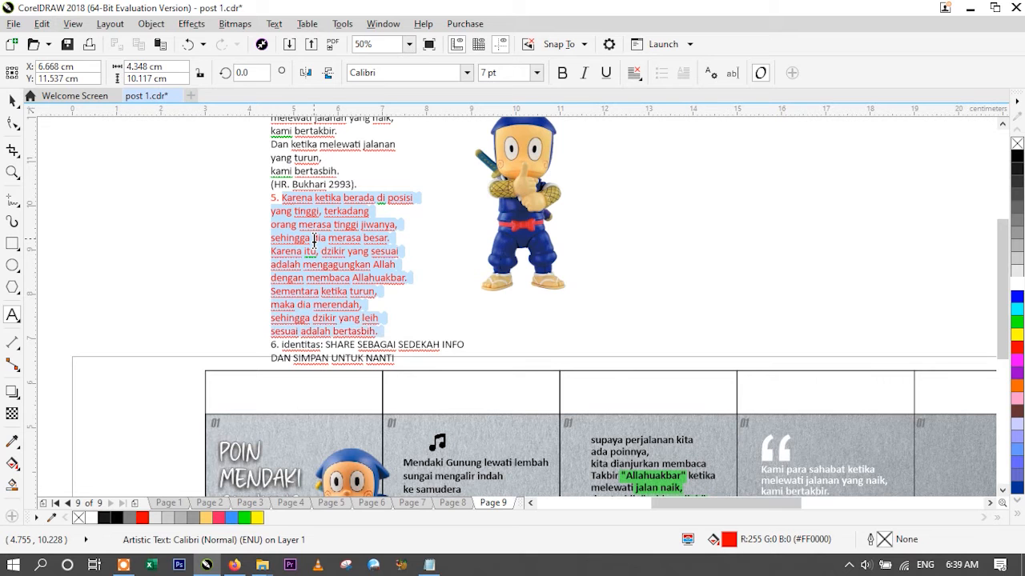
- Paste the fifth point's text onto the fifth slide and format it in white bold
{"action": "scroll", "coordinate": [732, 339], "scroll_direction": "down", "scroll_amount": 1}
{"action": "scroll", "coordinate": [803, 384], "scroll_direction": "up", "scroll_amount": 1}
{"action": "left_click", "coordinate": [592, 264]}
{"action": "key", "text": "ctrl+v"}
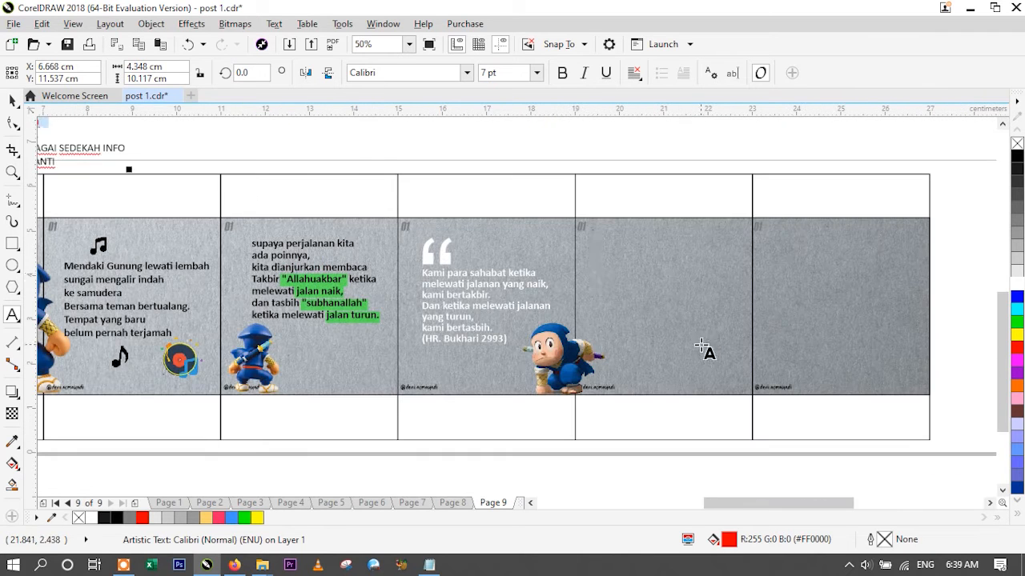
{"action": "key", "text": "ctrl+a"}
{"action": "left_click", "coordinate": [1017, 284]}
{"action": "left_click", "coordinate": [15, 102]}
{"action": "left_click_drag", "start_coordinate": [620, 363], "coordinate": [620, 347]}
{"action": "left_click", "coordinate": [562, 73]}
- Tighten the line spacing of the fifth slide's text and set its font size to 6 pt
{"action": "scroll", "coordinate": [652, 346], "scroll_direction": "up", "scroll_amount": 1}
{"action": "left_click", "coordinate": [11, 125]}
{"action": "left_click", "coordinate": [58, 123]}
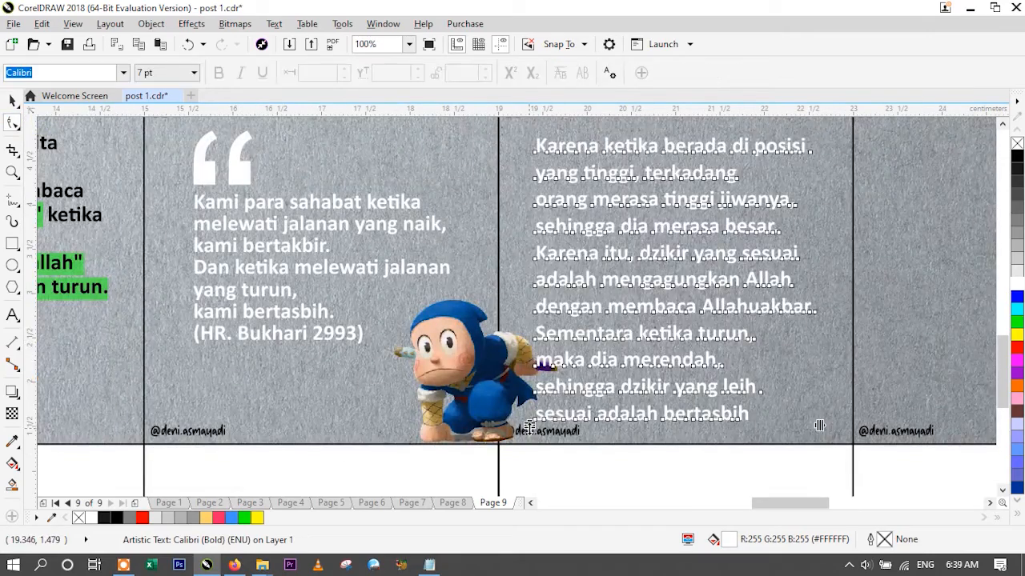
{"action": "left_click_drag", "start_coordinate": [535, 436], "coordinate": [537, 364]}
{"action": "left_click", "coordinate": [12, 101]}
{"action": "left_click", "coordinate": [538, 73]}
{"action": "left_click", "coordinate": [489, 90]}
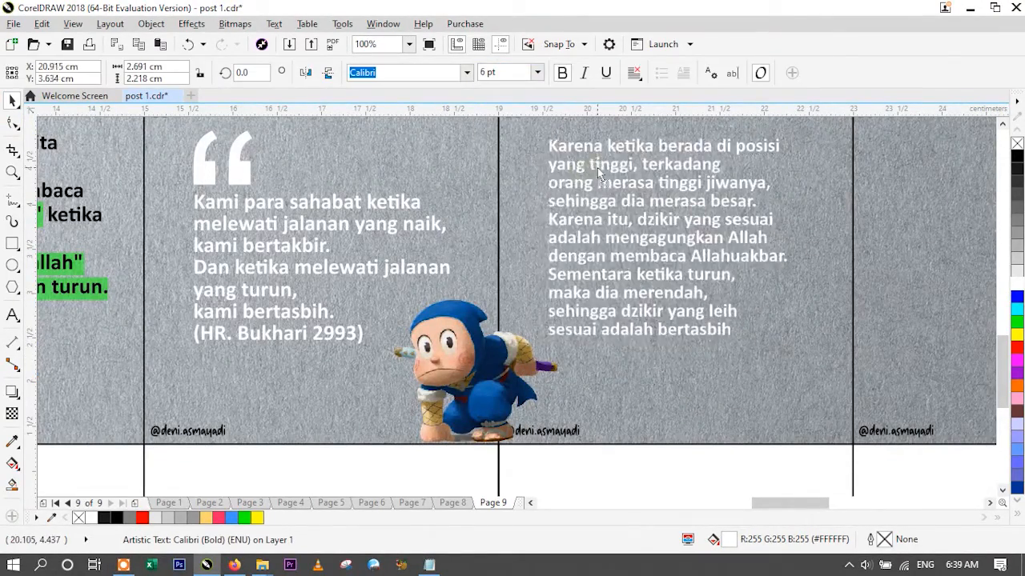
- Move the standing ninja into the fifth slide's lower-right corner, with its feet near the strip's bottom edge
{"action": "left_click", "coordinate": [409, 44]}
{"action": "left_click", "coordinate": [377, 128]}
{"action": "left_click", "coordinate": [398, 290]}
{"action": "left_click_drag", "start_coordinate": [398, 292], "coordinate": [677, 439]}
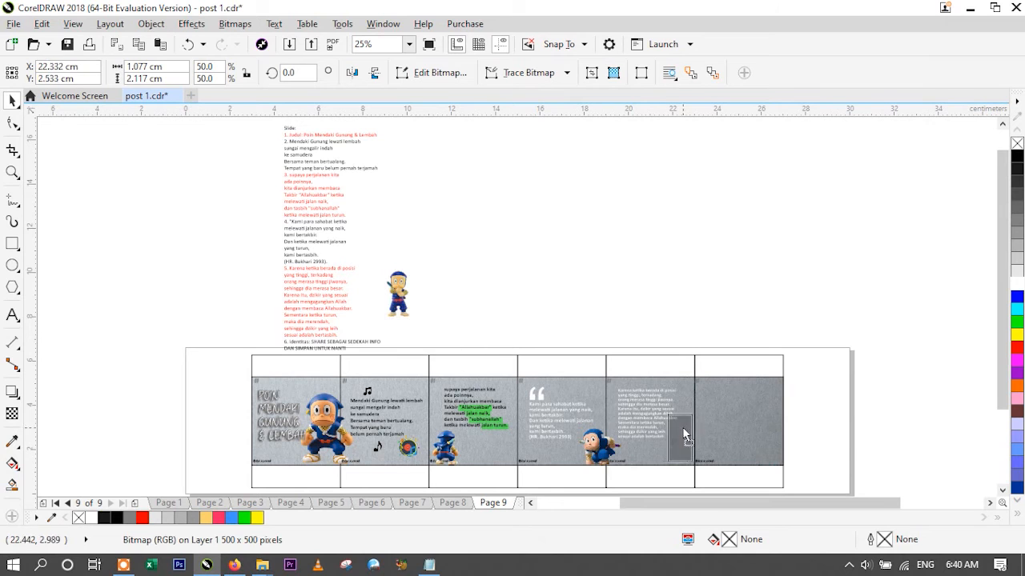
{"action": "left_click", "coordinate": [621, 306]}
{"action": "key", "text": "z"}
{"action": "left_click_drag", "start_coordinate": [600, 370], "coordinate": [708, 474]}
{"action": "key", "text": "space"}
{"action": "left_click", "coordinate": [627, 356]}
{"action": "left_click_drag", "start_coordinate": [627, 356], "coordinate": [633, 362]}
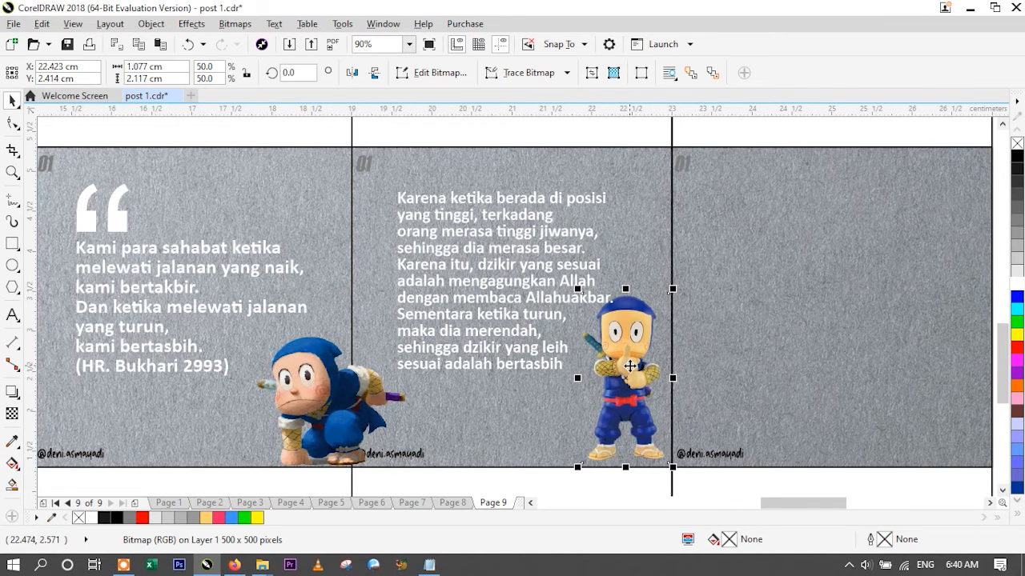
- Shift the fifth slide's text slightly left, break it apart into lines and offset the last four lines down and to the right
{"action": "left_click", "coordinate": [488, 308]}
{"action": "mouse_move", "coordinate": [494, 286]}
{"action": "left_mouse_down"}
{"action": "mouse_move", "coordinate": [476, 292]}
{"action": "mouse_move", "coordinate": [491, 289]}
{"action": "mouse_move", "coordinate": [487, 265]}
{"action": "mouse_move", "coordinate": [479, 274]}
{"action": "left_mouse_up"}
{"action": "key", "text": "F8"}
{"action": "left_click", "coordinate": [12, 100]}
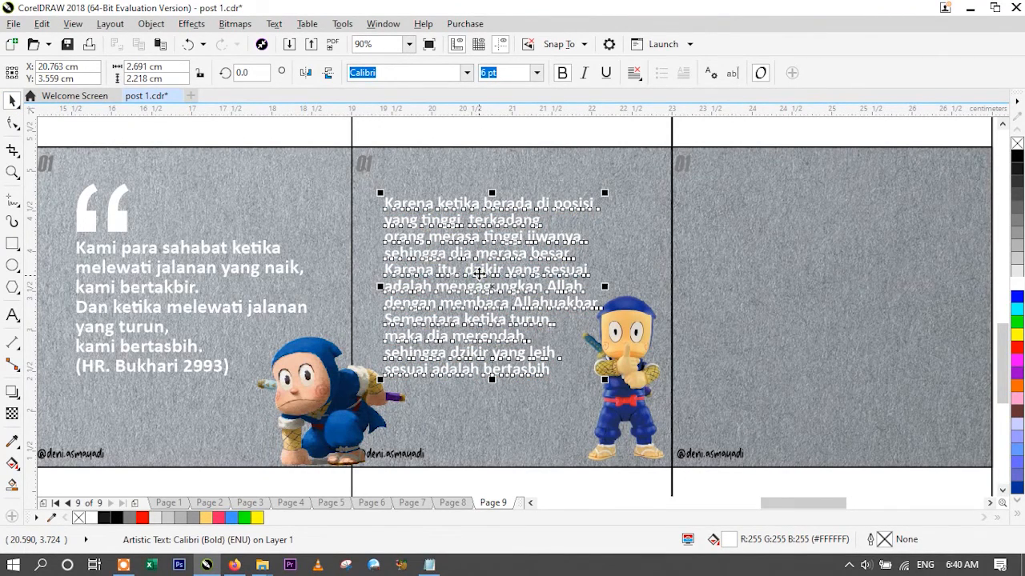
{"action": "key", "text": "ctrl+k"}
{"action": "left_click_drag", "start_coordinate": [445, 360], "coordinate": [459, 366]}
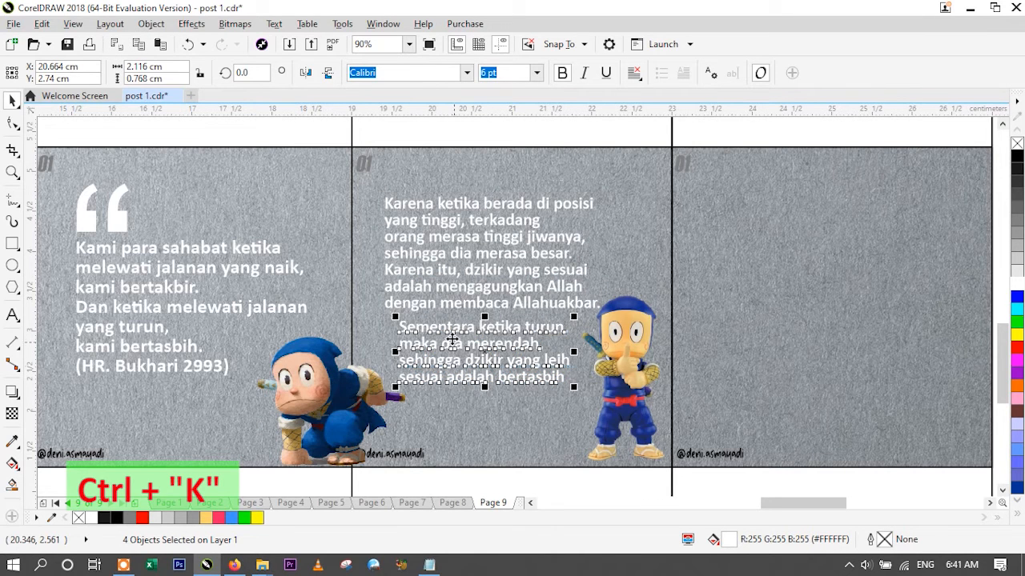
- Add a full stop after "sesuai adalah bertasbih" at the end of the fifth slide's text
{"action": "left_click", "coordinate": [447, 303]}
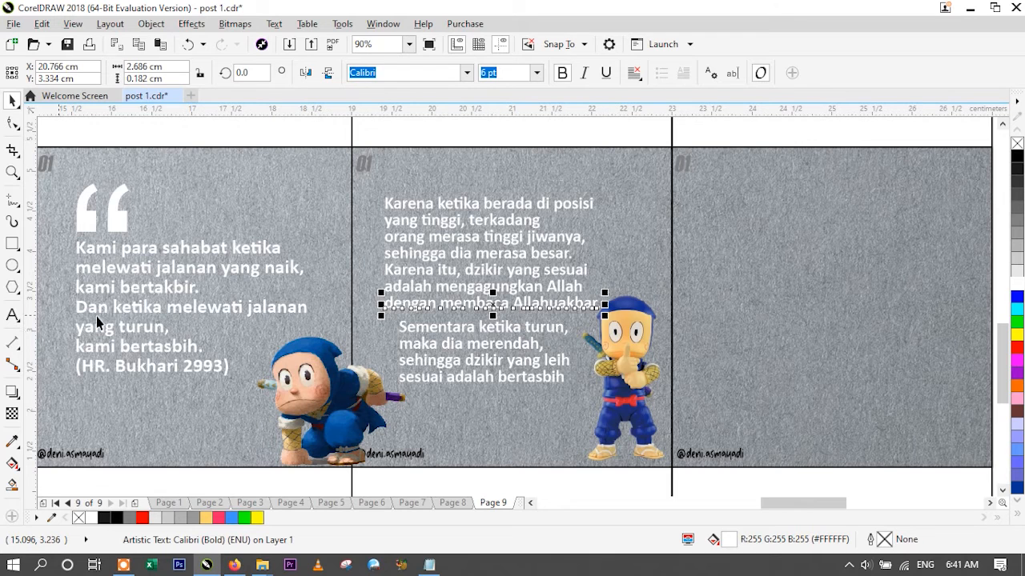
{"action": "left_click", "coordinate": [479, 378]}
{"action": "left_click", "coordinate": [12, 317]}
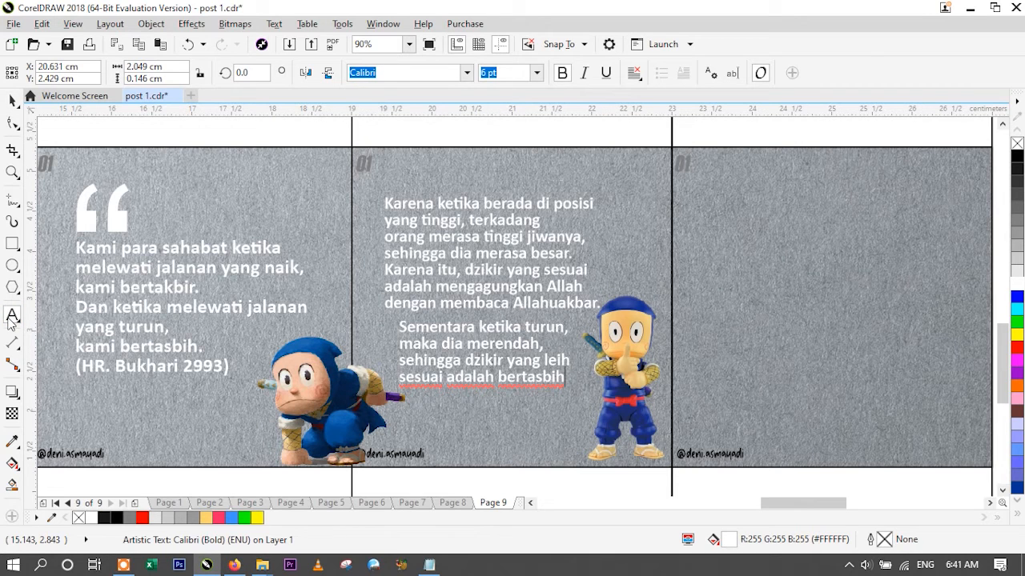
{"action": "left_click", "coordinate": [12, 101]}
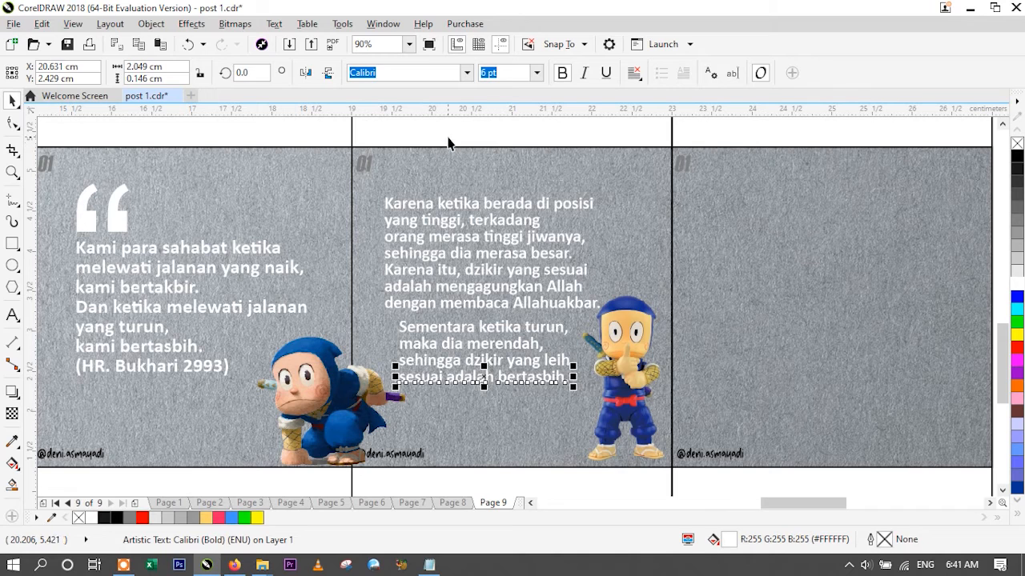
- Group the last four lines of the fifth slide's text, from "Sementara ketika turun," to "sesuai adalah bertasbih."
{"action": "left_click", "coordinate": [448, 137]}
{"action": "left_click", "coordinate": [431, 330]}
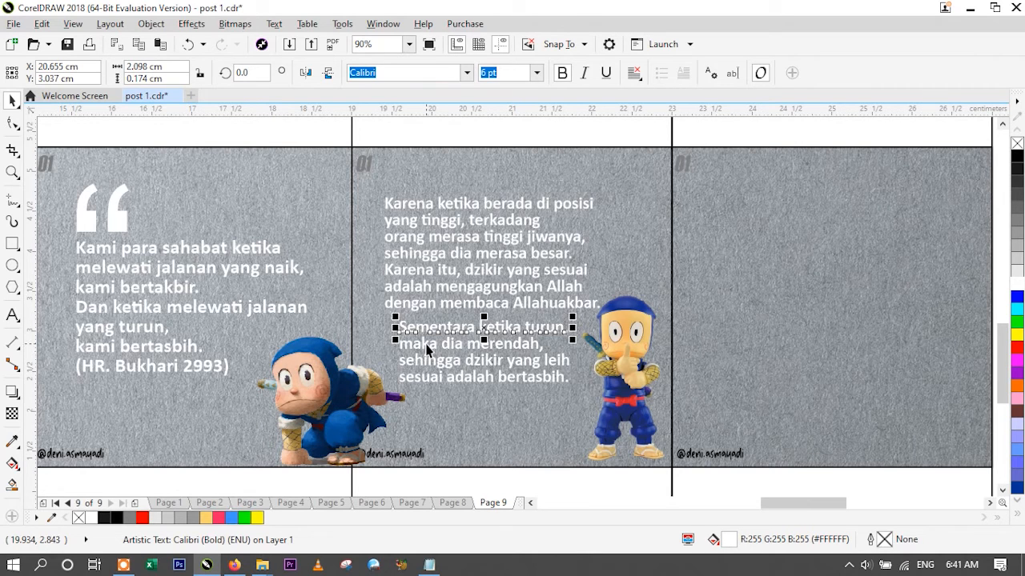
{"action": "left_click", "coordinate": [427, 348], "text": "shift"}
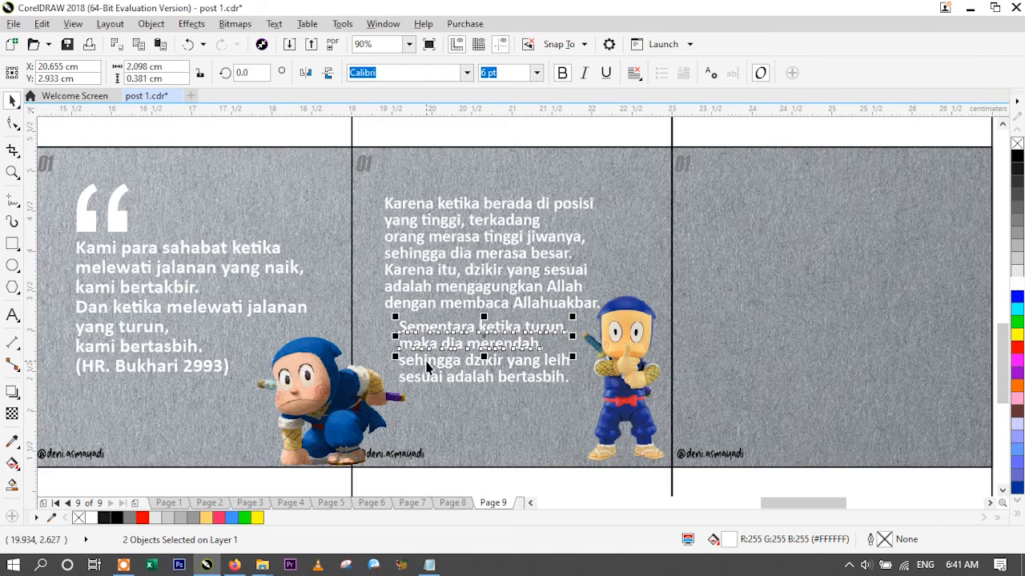
{"action": "left_click", "coordinate": [426, 362], "text": "shift"}
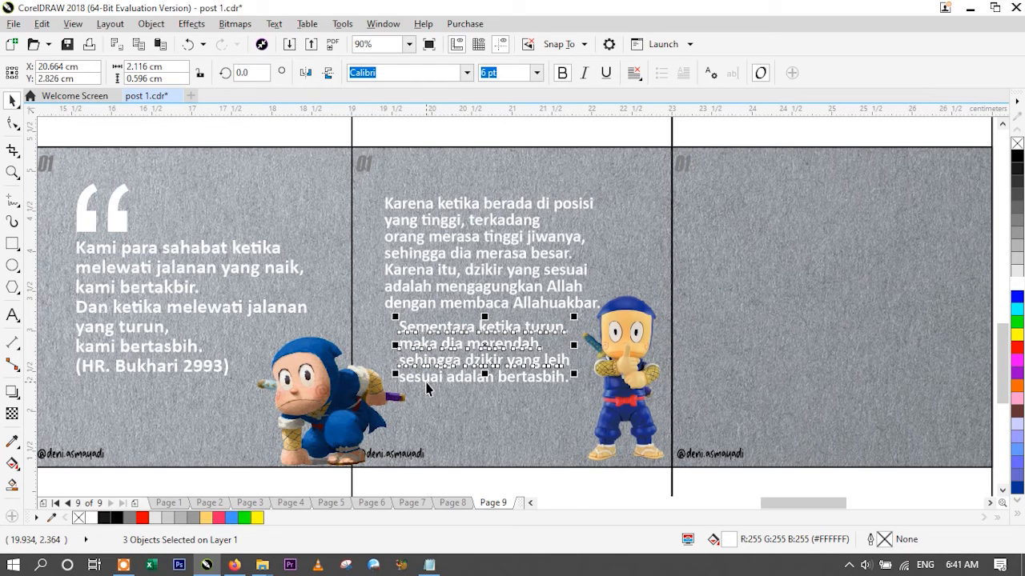
{"action": "left_click", "coordinate": [430, 378], "text": "shift"}
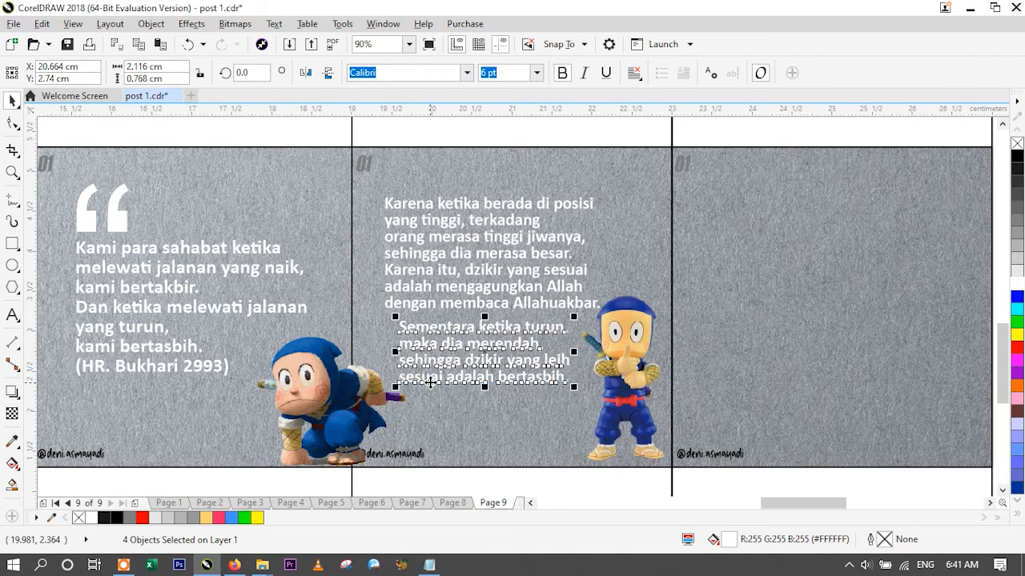
{"action": "key", "text": "ctrl+g"}
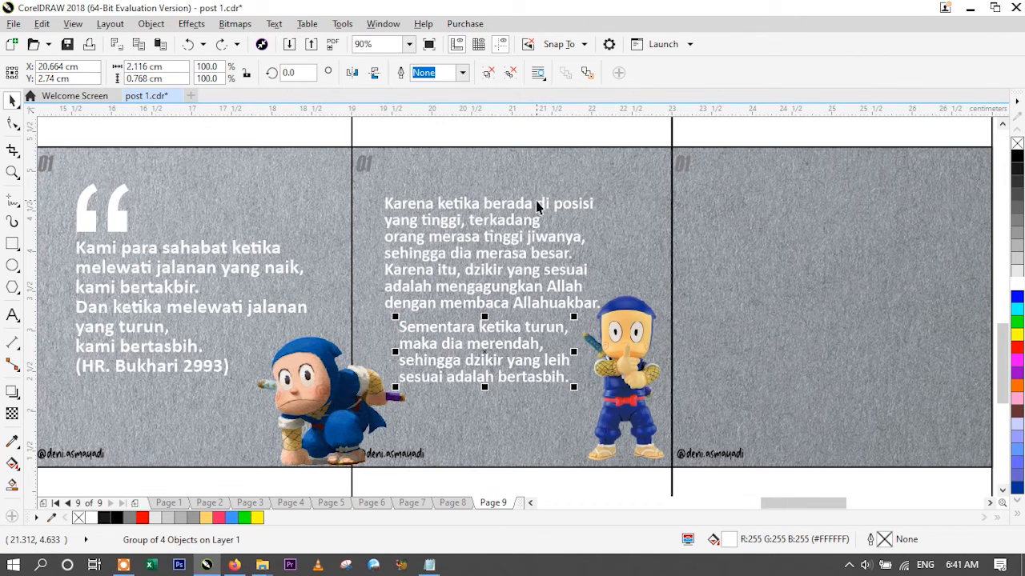
{"action": "scroll", "coordinate": [537, 207], "scroll_direction": "down", "scroll_amount": 2}
{"action": "scroll", "coordinate": [535, 201], "scroll_direction": "down", "scroll_amount": 2}
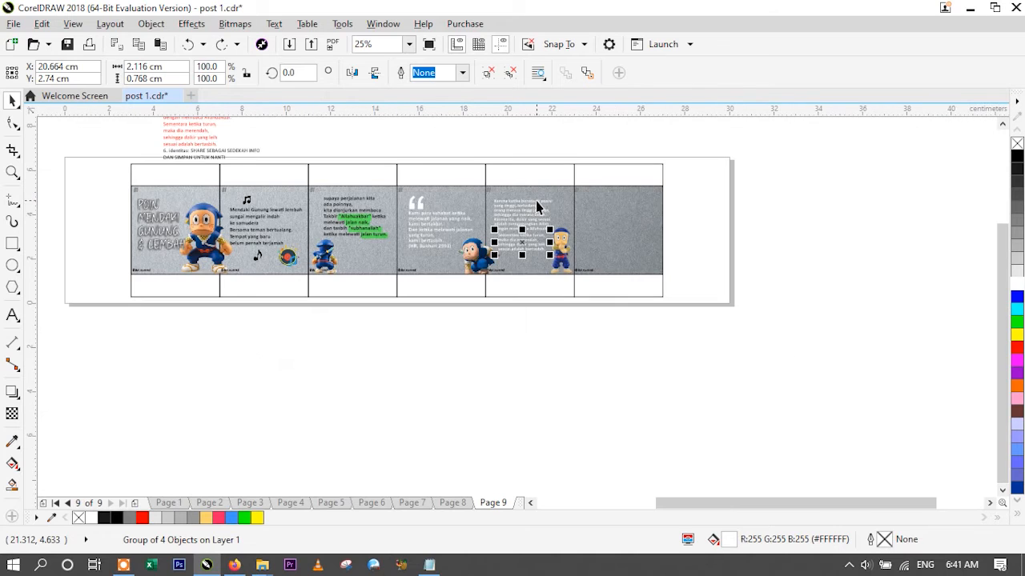
{"action": "left_click", "coordinate": [409, 44]}
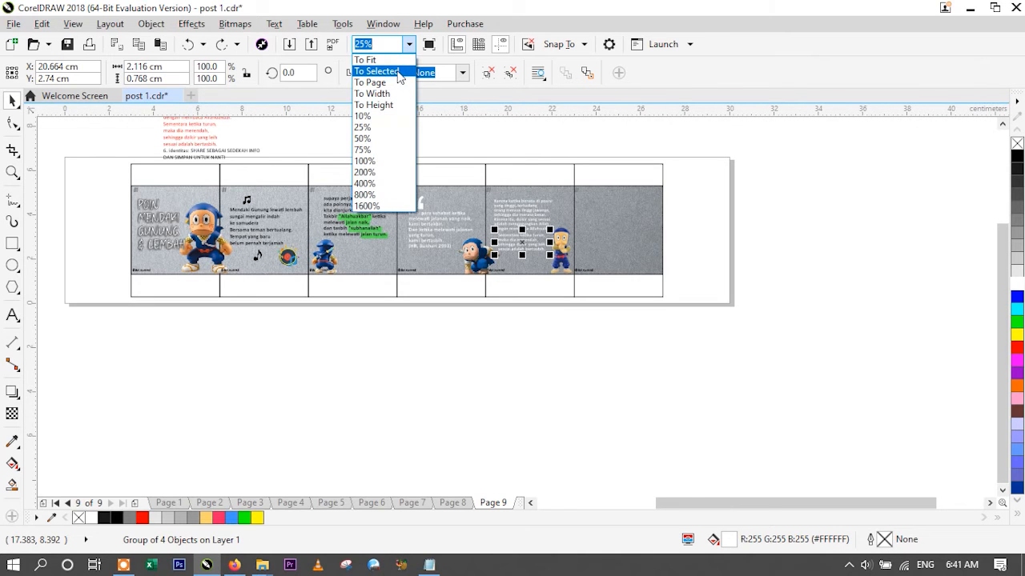
{"action": "left_click", "coordinate": [375, 60]}
{"action": "left_click", "coordinate": [480, 227]}
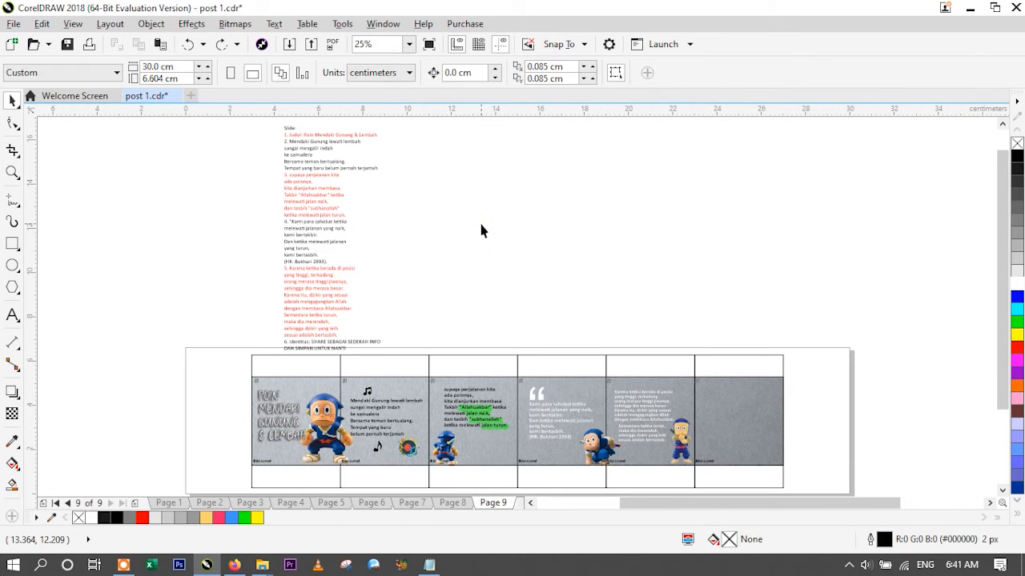
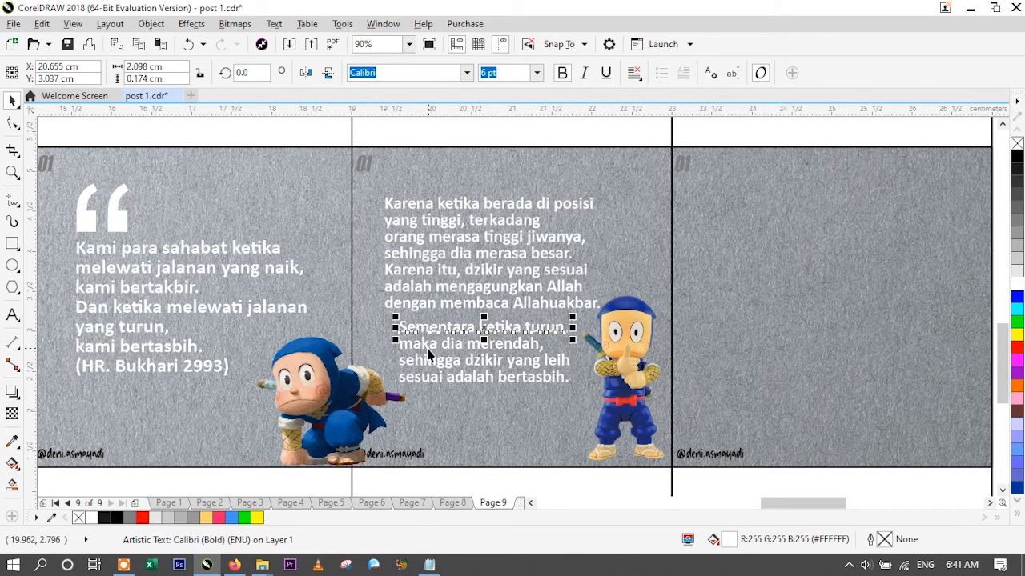
- Select the four offset lines at the end of the fifth slide's text and group them
{"action": "left_click", "coordinate": [427, 348], "text": "shift"}
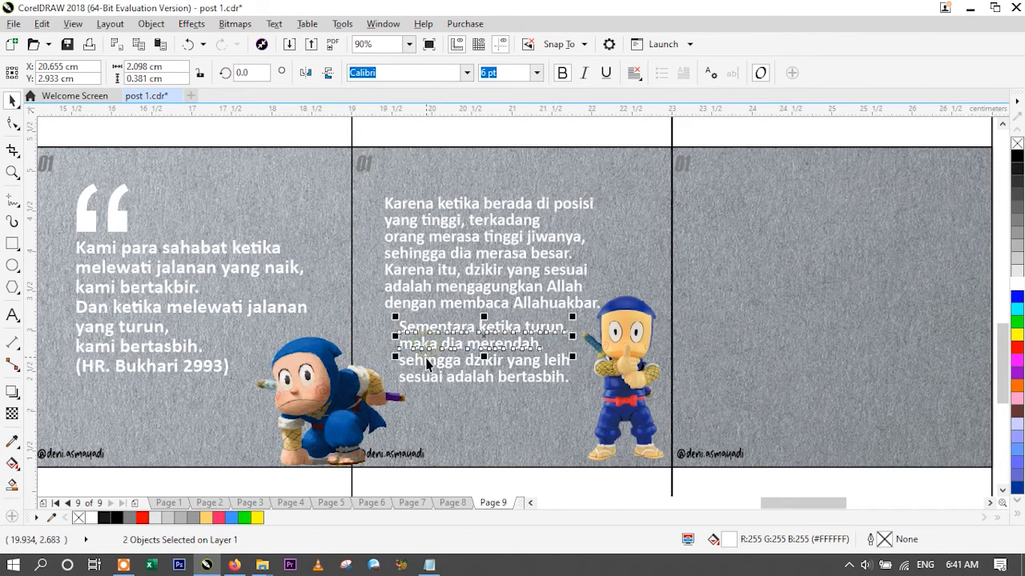
{"action": "left_click", "coordinate": [426, 379], "text": "shift"}
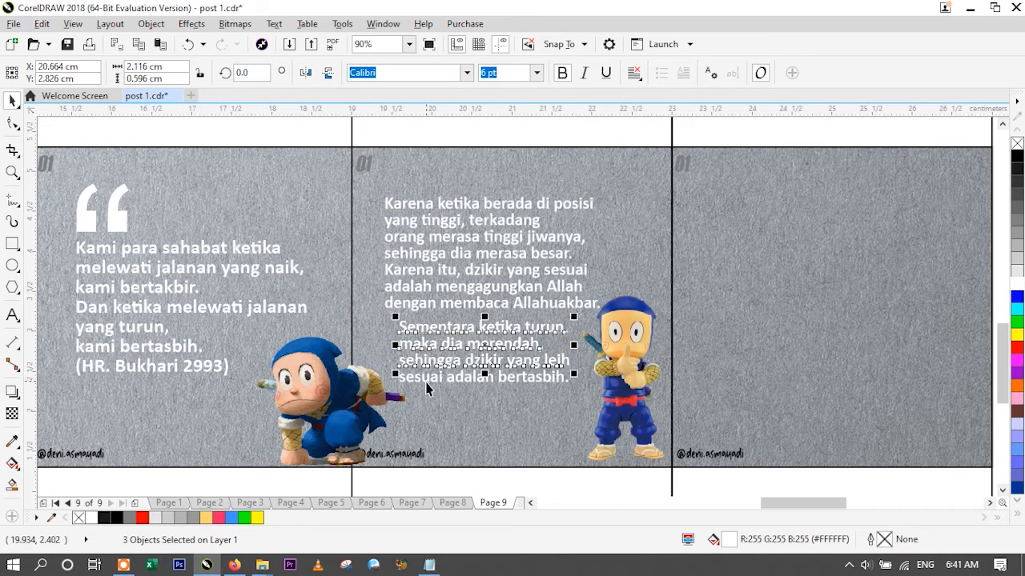
{"action": "left_click", "coordinate": [430, 383], "text": "shift"}
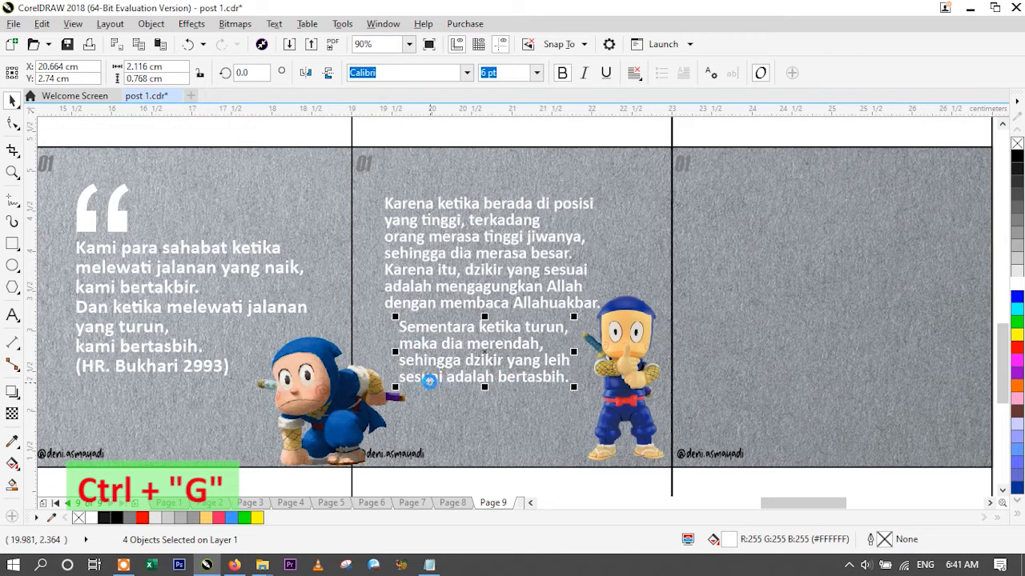
{"action": "key", "text": "ctrl+g"}
{"action": "left_click_drag", "start_coordinate": [497, 351], "coordinate": [494, 375]}
{"action": "key", "text": "ctrl+z"}
{"action": "left_click", "coordinate": [459, 409]}
{"action": "key", "text": "ctrl+z"}
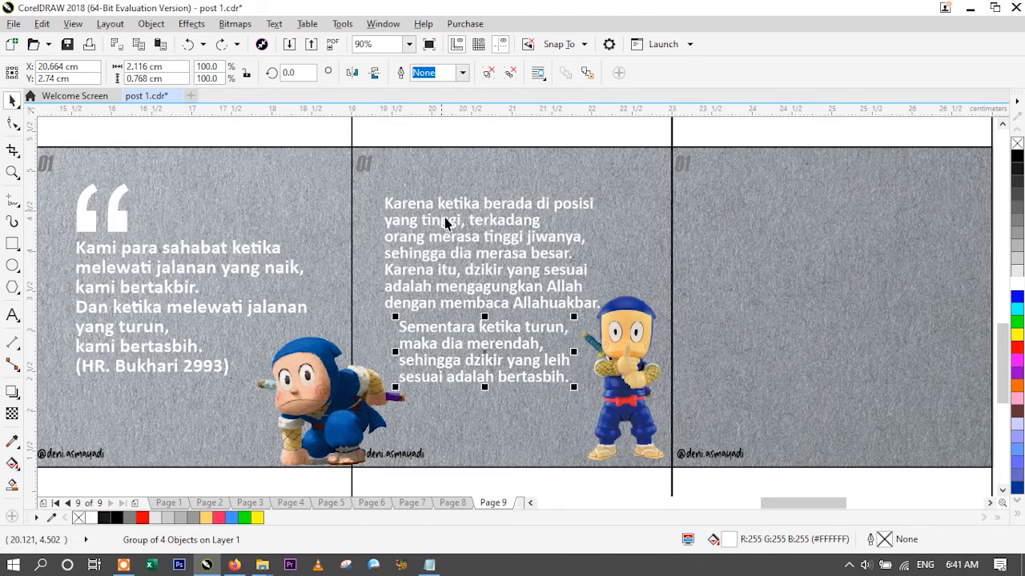
- Copy the profile photo with its handle from page 7 and paste it onto the sixth slide of page 9
{"action": "scroll", "coordinate": [535, 202], "scroll_direction": "down", "scroll_amount": 2}
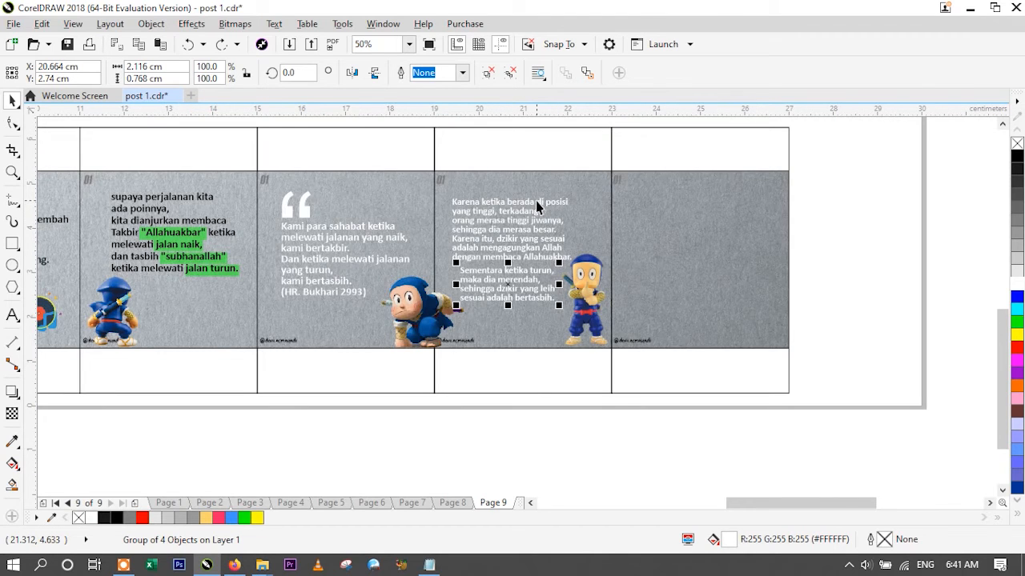
{"action": "scroll", "coordinate": [535, 201], "scroll_direction": "down", "scroll_amount": 1}
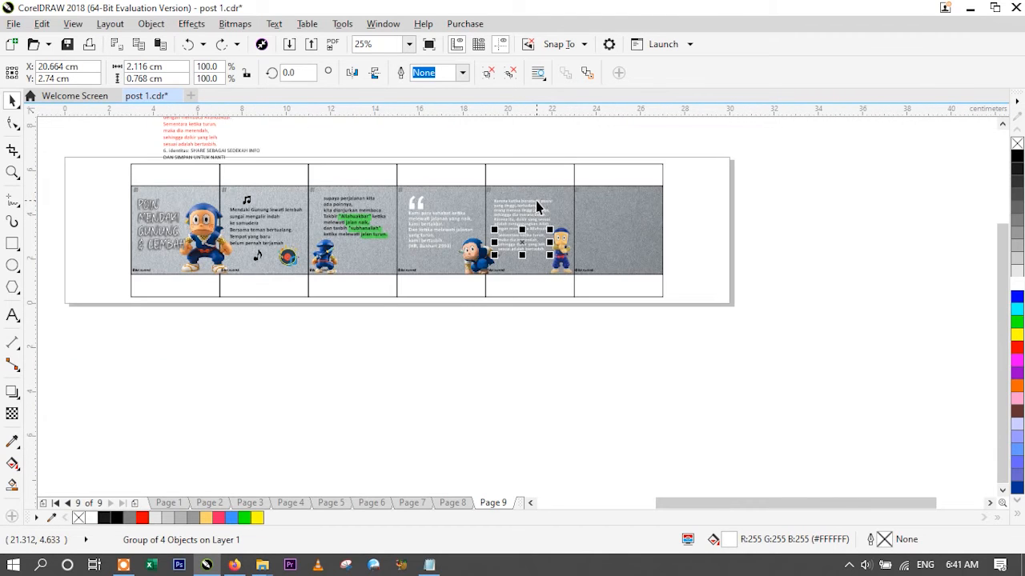
{"action": "left_click", "coordinate": [409, 45]}
{"action": "left_click", "coordinate": [370, 59]}
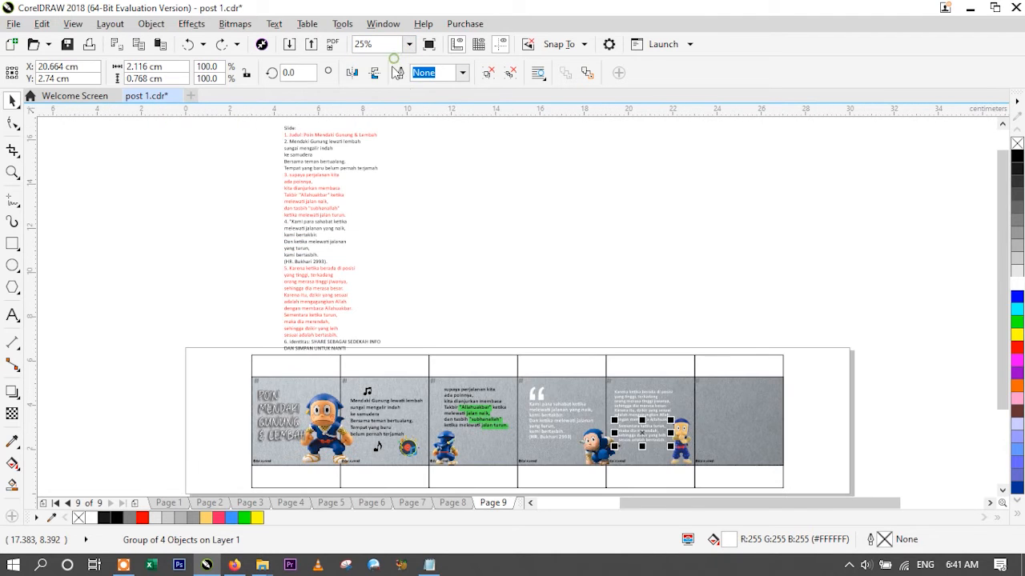
{"action": "left_click", "coordinate": [481, 231]}
{"action": "left_click", "coordinate": [412, 502]}
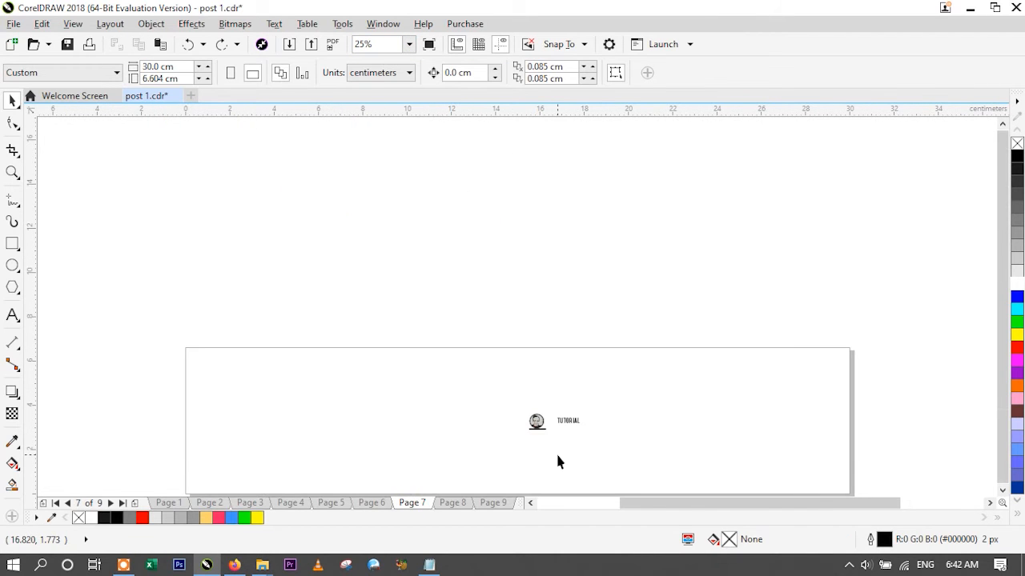
{"action": "left_click", "coordinate": [493, 503]}
{"action": "key", "text": "ctrl+v"}
{"action": "left_click_drag", "start_coordinate": [685, 385], "coordinate": [770, 411]}
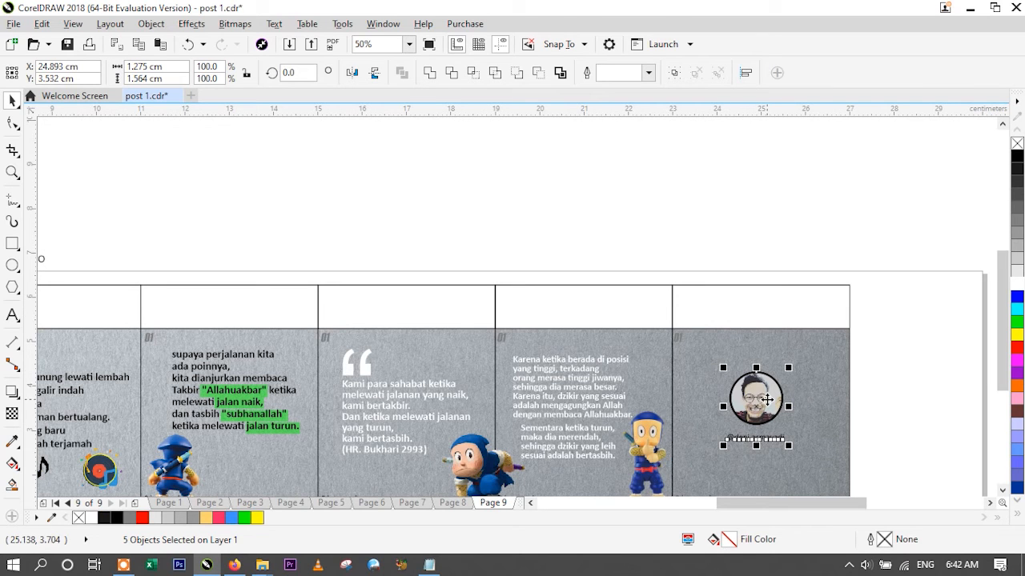
- Group the profile photo with its handle and centre the group horizontally in the sixth slide's guide box
{"action": "left_click_drag", "start_coordinate": [757, 404], "coordinate": [775, 401]}
{"action": "key", "text": "ctrl+g"}
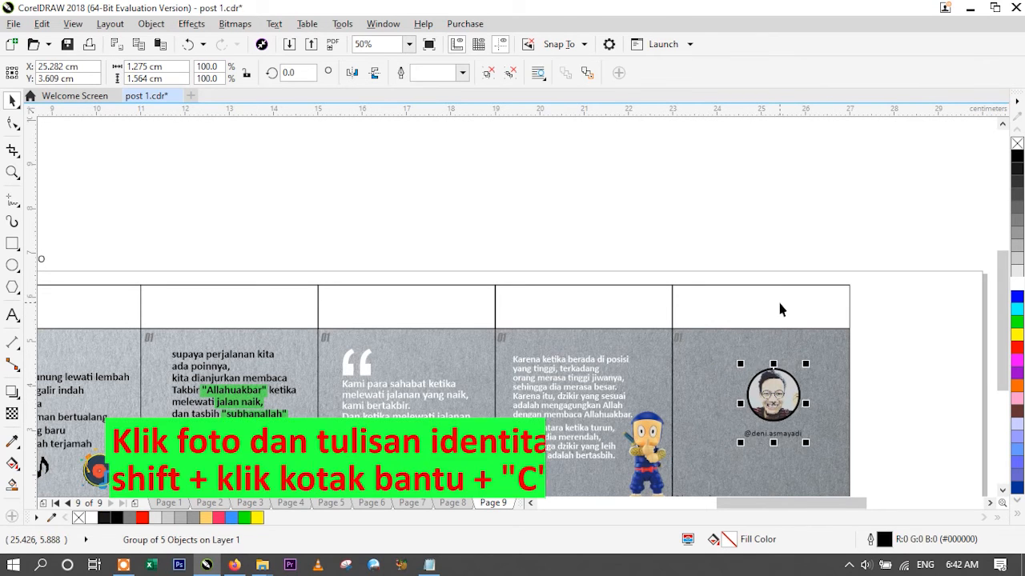
{"action": "left_click", "coordinate": [777, 305], "text": "shift"}
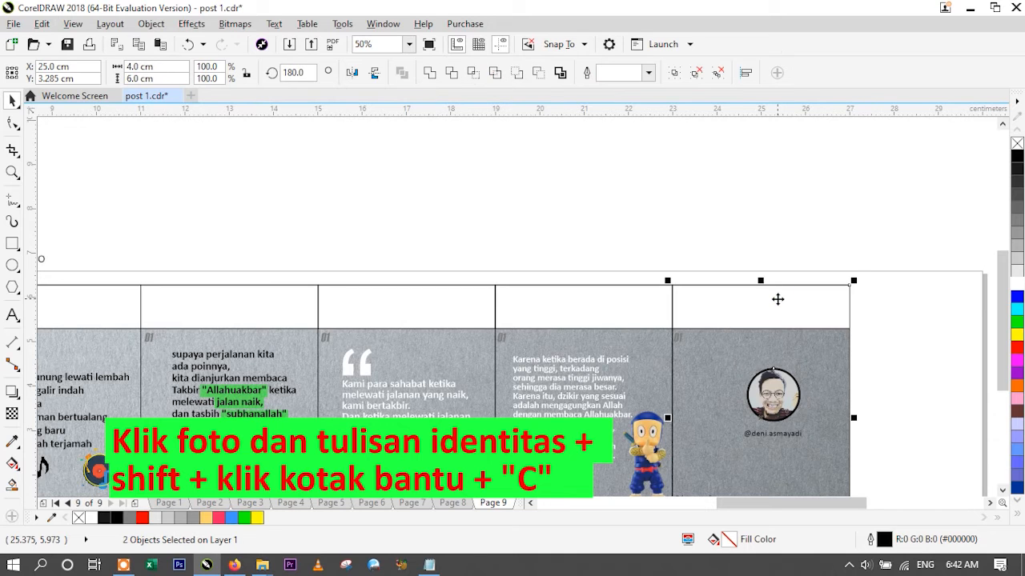
{"action": "key", "text": "c"}
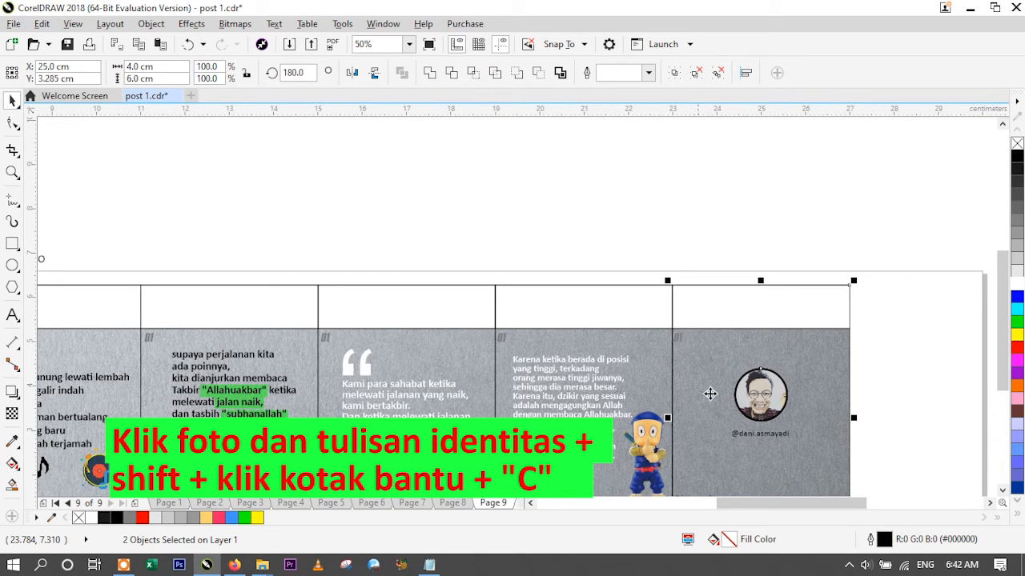
{"action": "left_click", "coordinate": [902, 392]}
- Copy "SHARE SEBAGAI SEDEKAH INFO DAN SIMPAN UNTUK NANTI" from the script text and place it centre-aligned below the sixth slide's profile photo
{"action": "scroll", "coordinate": [897, 380], "scroll_direction": "down", "scroll_amount": 2}
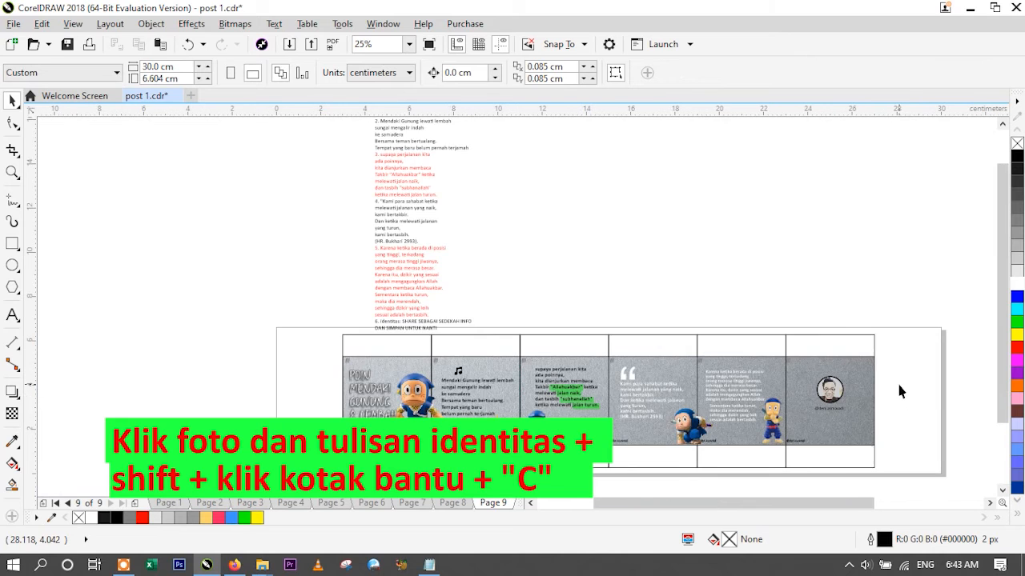
{"action": "scroll", "coordinate": [415, 329], "scroll_direction": "up", "scroll_amount": 2}
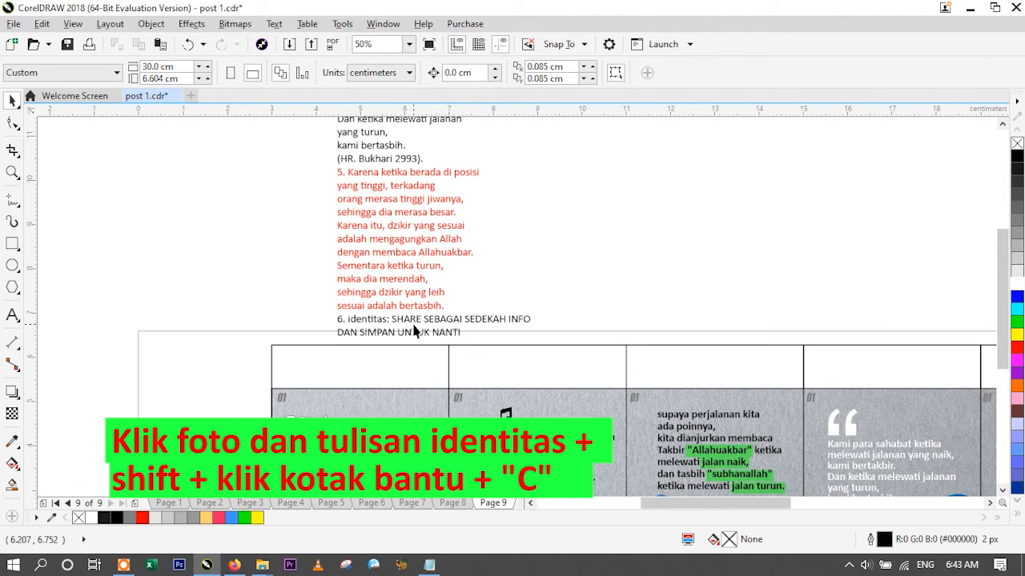
{"action": "left_click", "coordinate": [12, 315]}
{"action": "left_click_drag", "start_coordinate": [393, 320], "coordinate": [463, 333]}
{"action": "key", "text": "ctrl+c"}
{"action": "scroll", "coordinate": [550, 264], "scroll_direction": "down", "scroll_amount": 2}
{"action": "scroll", "coordinate": [726, 297], "scroll_direction": "up", "scroll_amount": 2}
{"action": "key", "text": "ctrl+v"}
{"action": "left_click", "coordinate": [633, 73]}
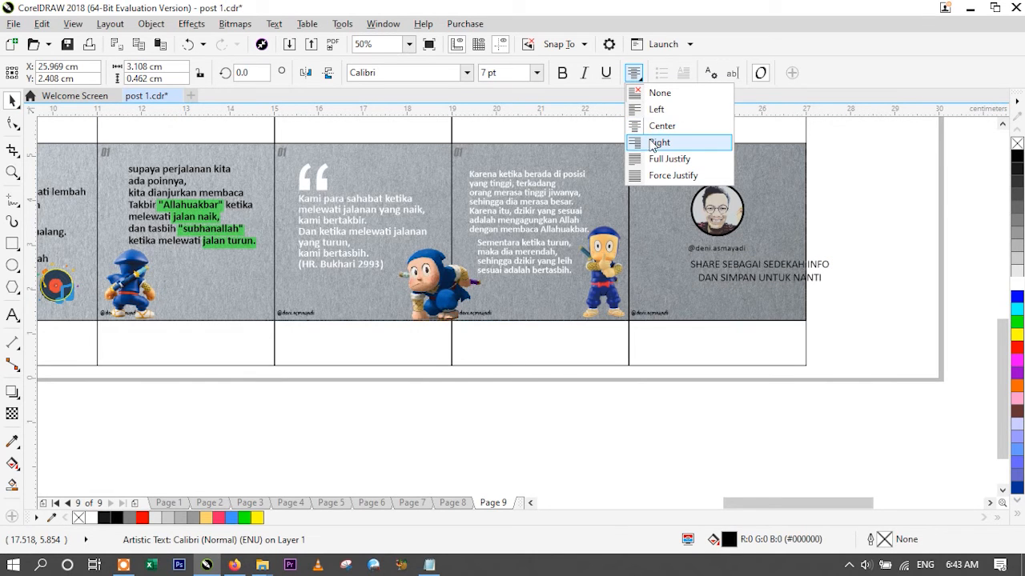
{"action": "left_click", "coordinate": [649, 127]}
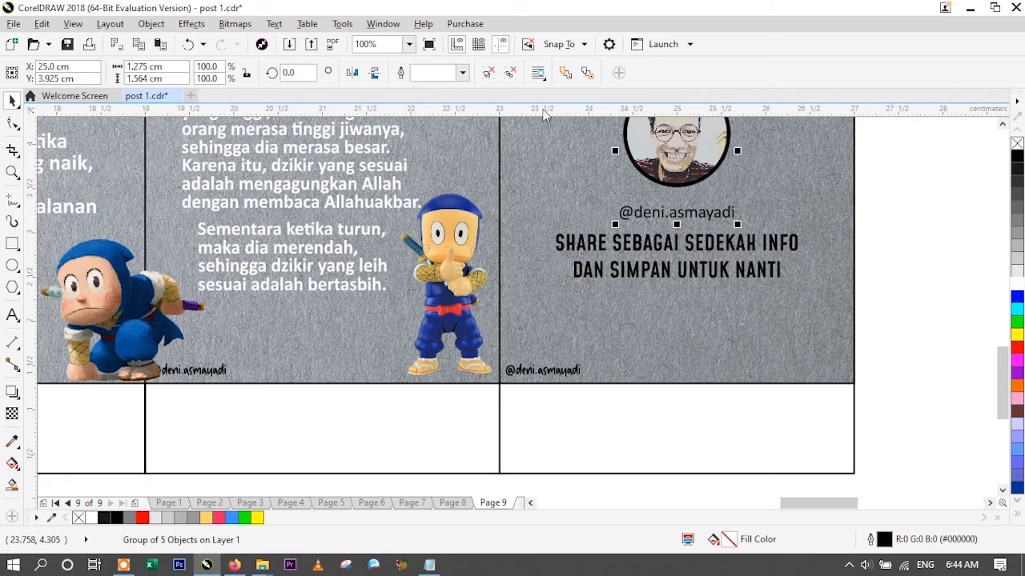
- Ungroup the sixth slide's profile photo and handle completely and recolour the handle under the photo white
{"action": "left_click", "coordinate": [872, 216]}
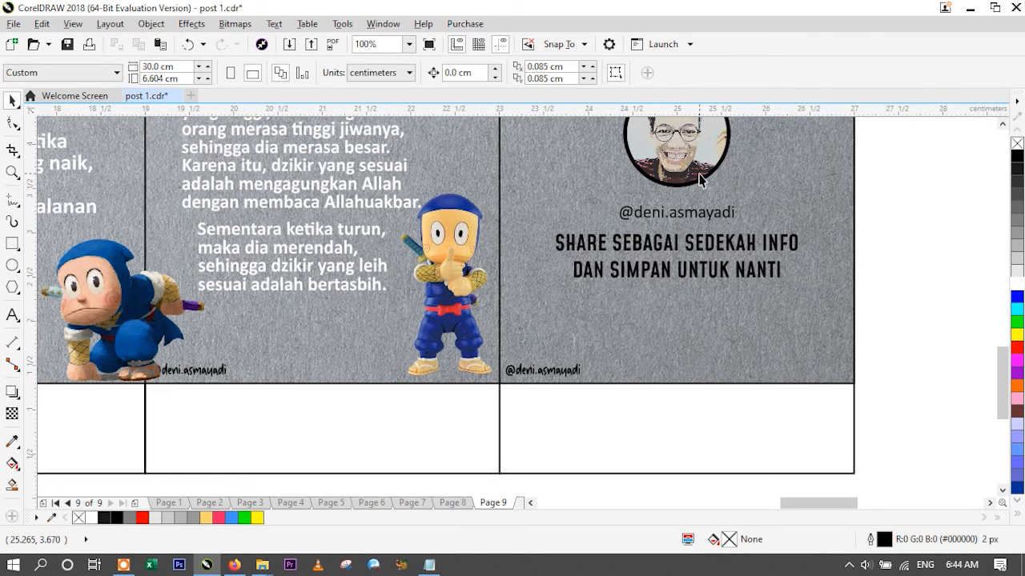
{"action": "left_click", "coordinate": [701, 180]}
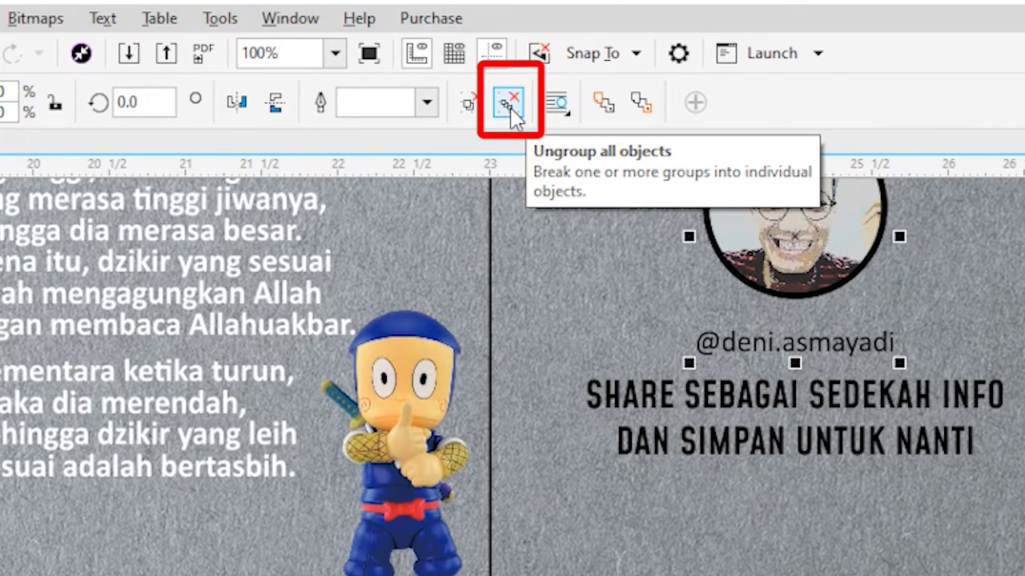
{"action": "left_click", "coordinate": [511, 110]}
{"action": "left_click", "coordinate": [892, 217]}
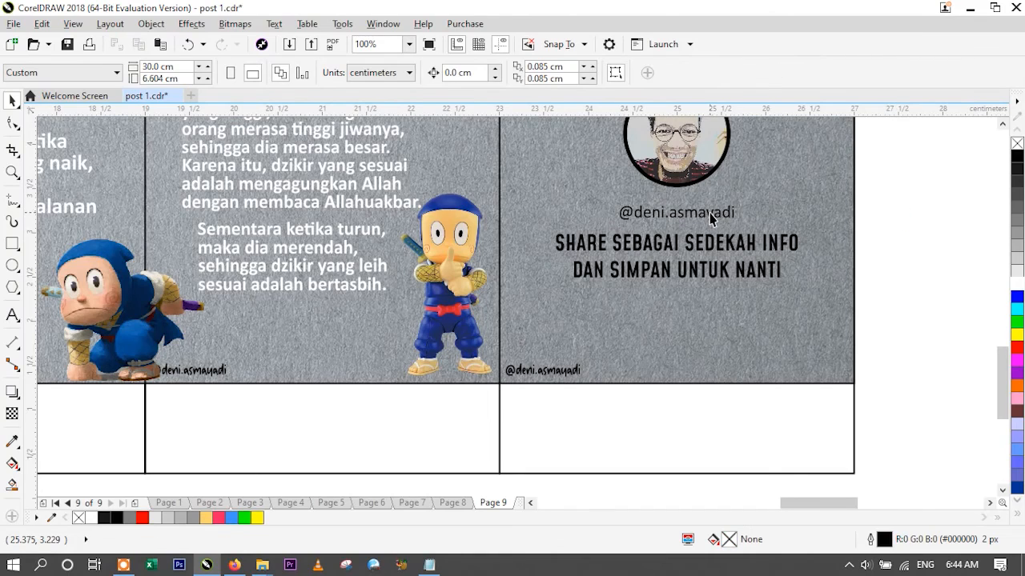
{"action": "left_click", "coordinate": [710, 216]}
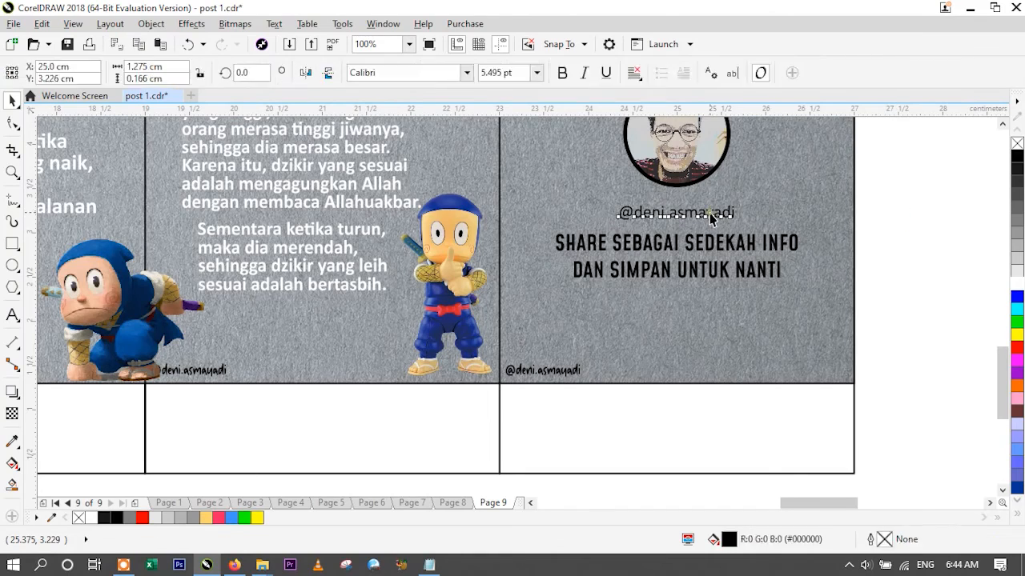
{"action": "left_click", "coordinate": [1017, 285]}
{"action": "left_click", "coordinate": [933, 275]}
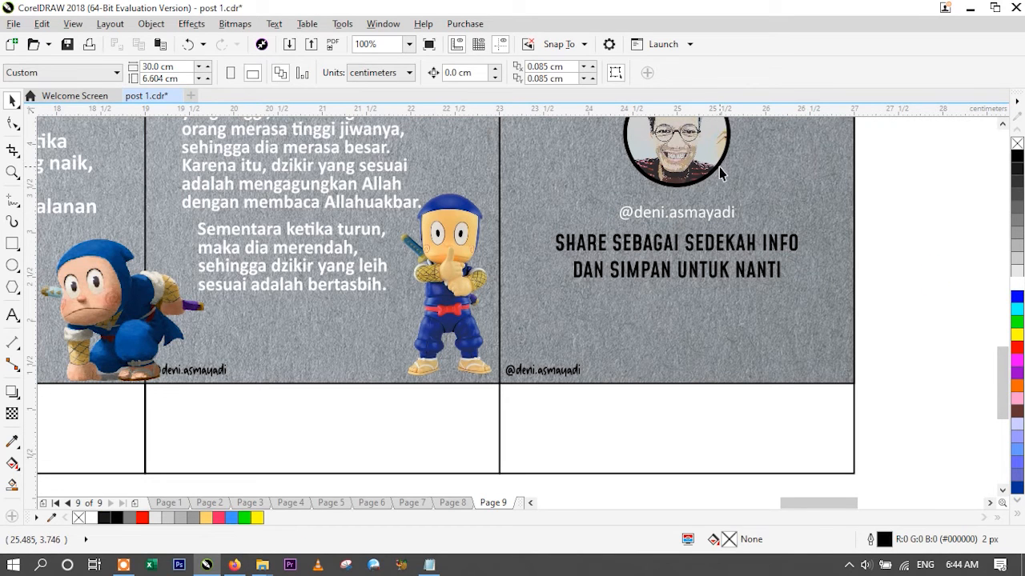
- Apply a black-to-white fountain fill to the sixth slide's "SHARE SEBAGAI SEDEKAH INFO DAN SIMPAN UNTUK NANTI" text and run it diagonally across the lines
{"action": "left_click", "coordinate": [696, 248]}
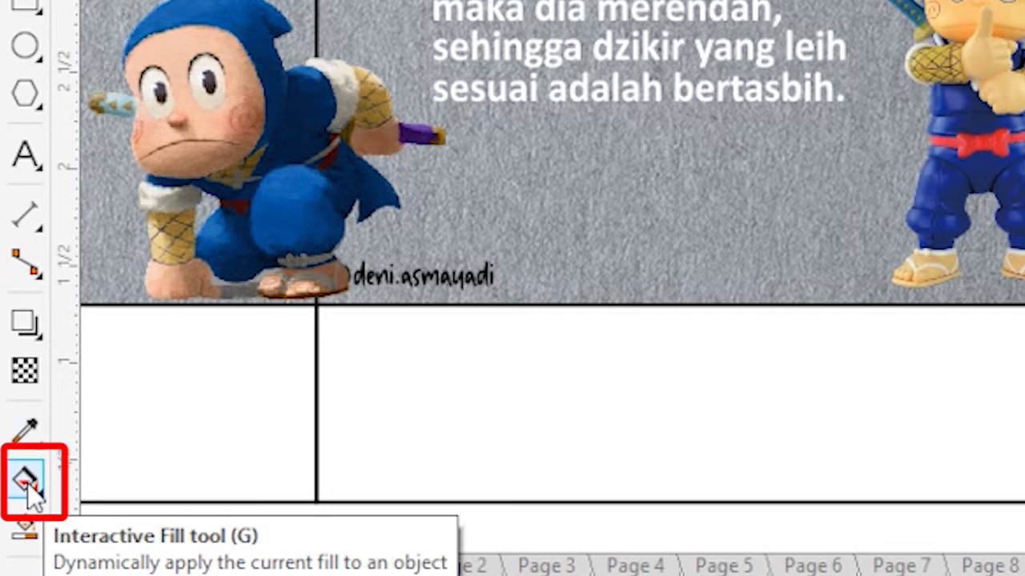
{"action": "left_click", "coordinate": [28, 484]}
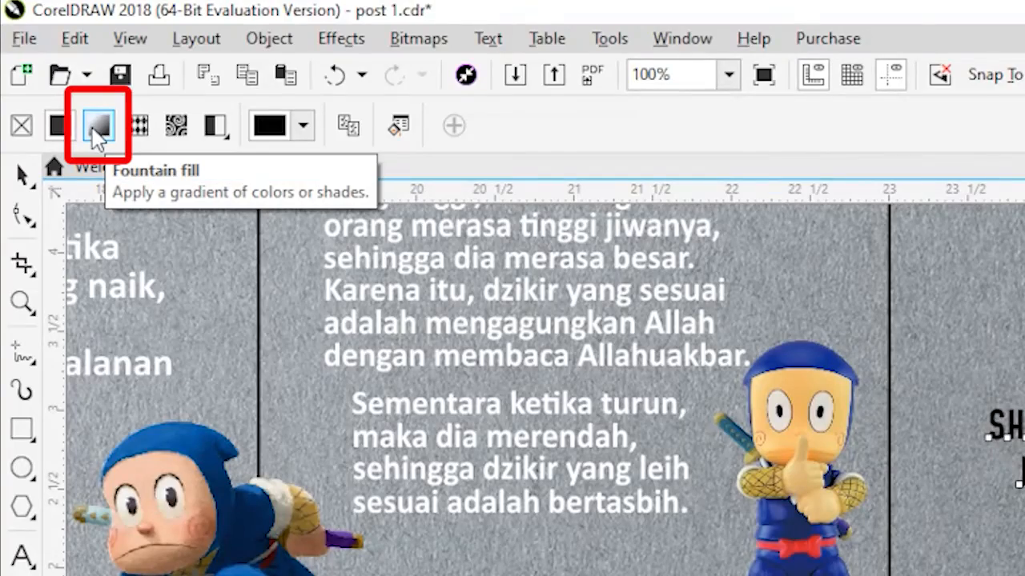
{"action": "left_click", "coordinate": [96, 128]}
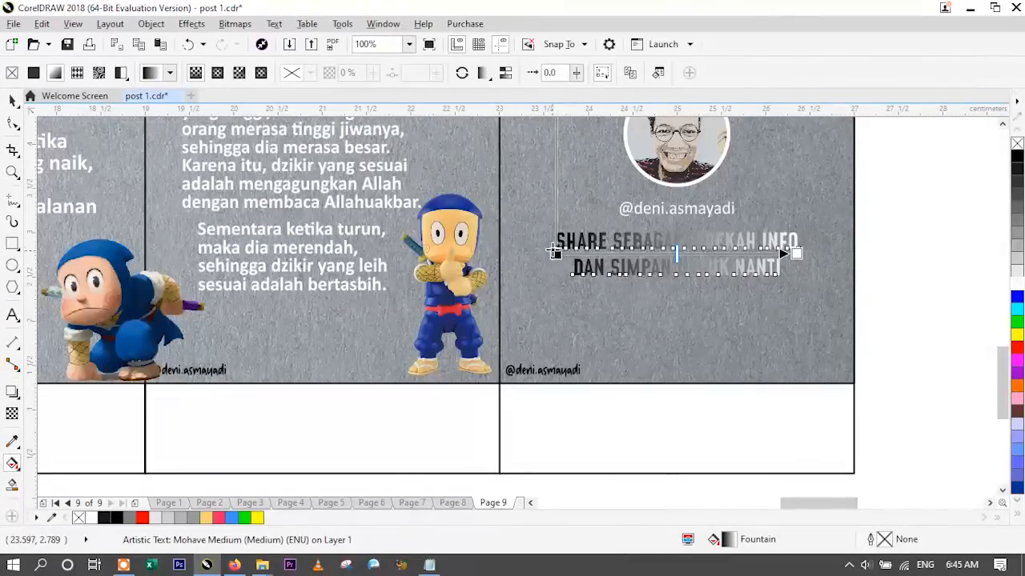
{"action": "left_click_drag", "start_coordinate": [554, 251], "coordinate": [627, 305]}
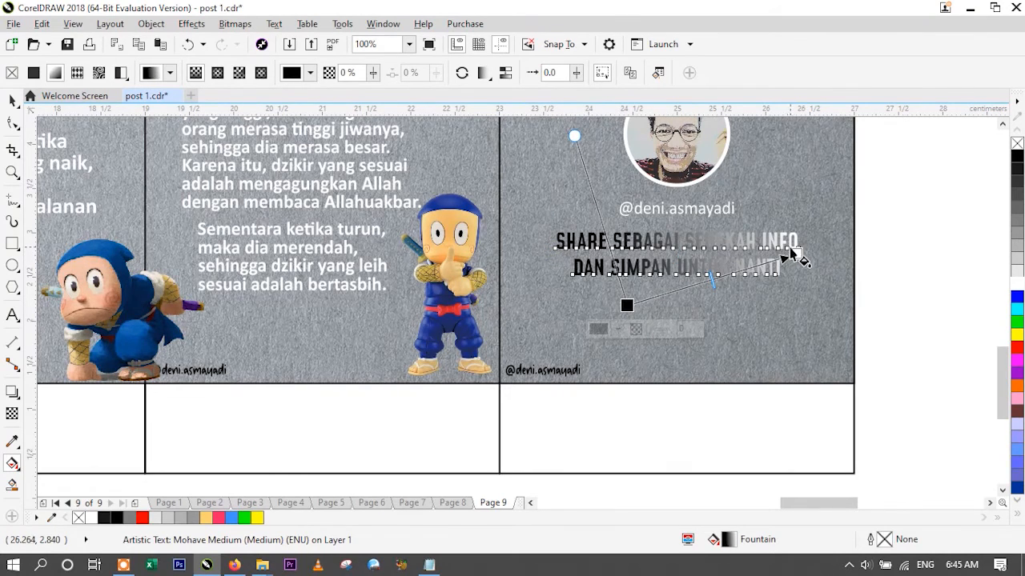
{"action": "left_click_drag", "start_coordinate": [797, 253], "coordinate": [675, 214]}
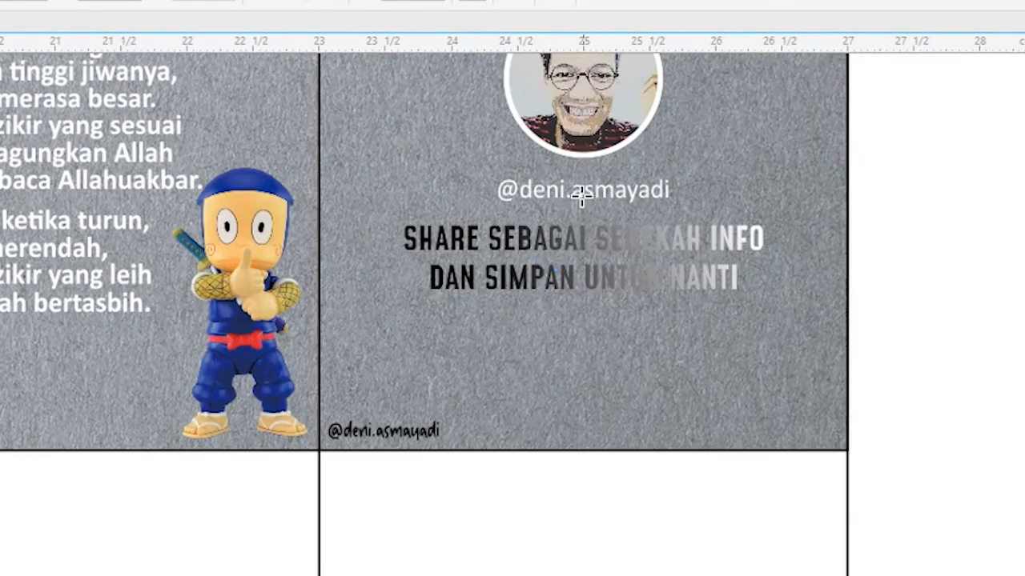
{"action": "left_click_drag", "start_coordinate": [582, 196], "coordinate": [577, 210]}
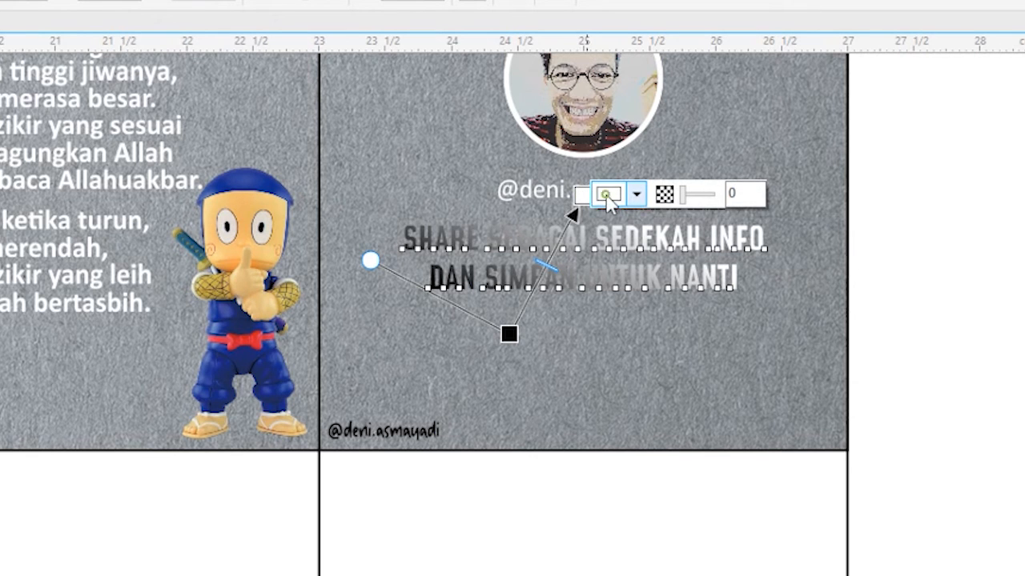
- Set the gradient's white node to red #FF0808 and move the black node below the text so the gradient runs almost vertically
{"action": "left_click", "coordinate": [609, 198]}
{"action": "left_click", "coordinate": [728, 310]}
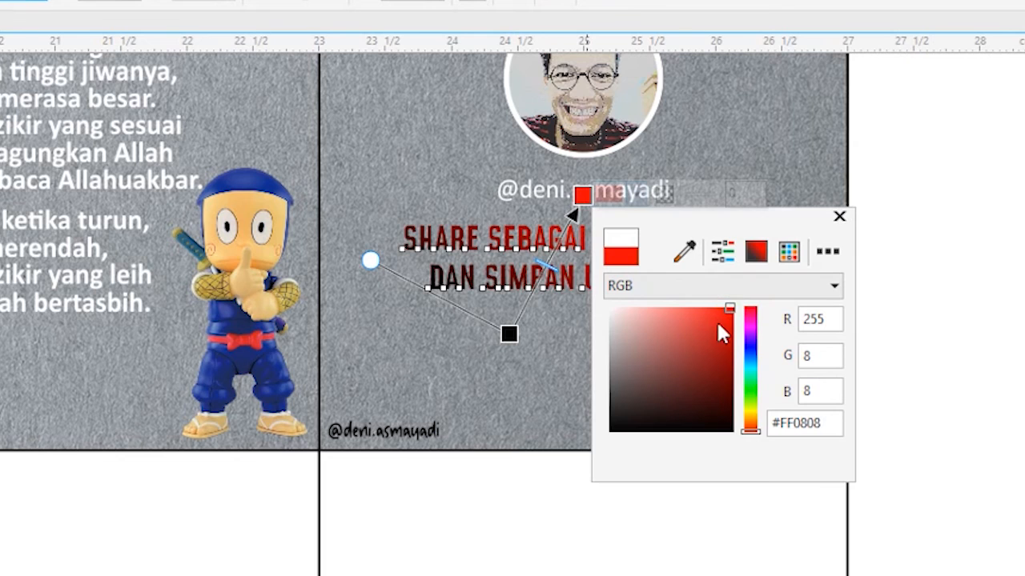
{"action": "left_click", "coordinate": [509, 335]}
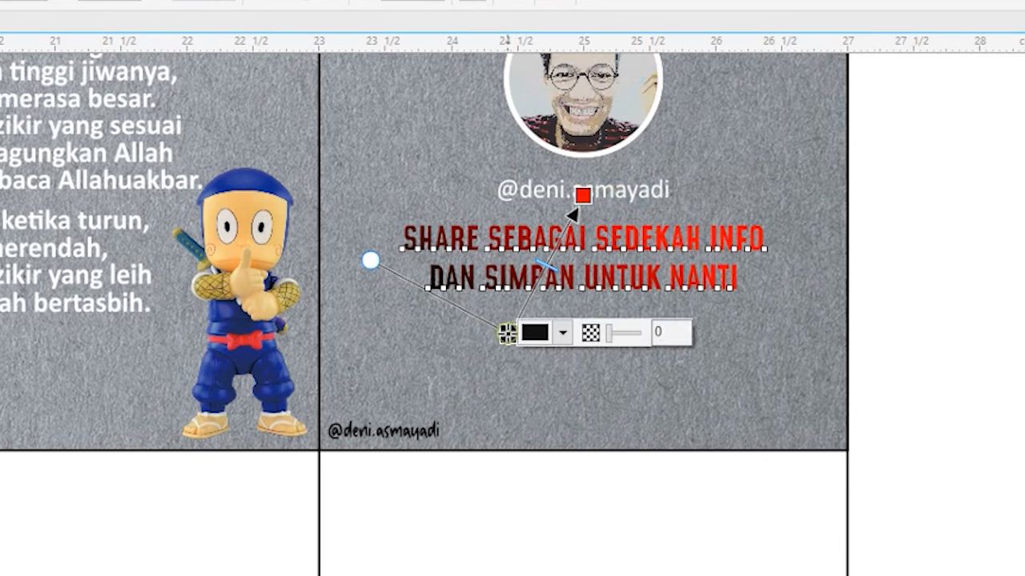
{"action": "left_click", "coordinate": [532, 333]}
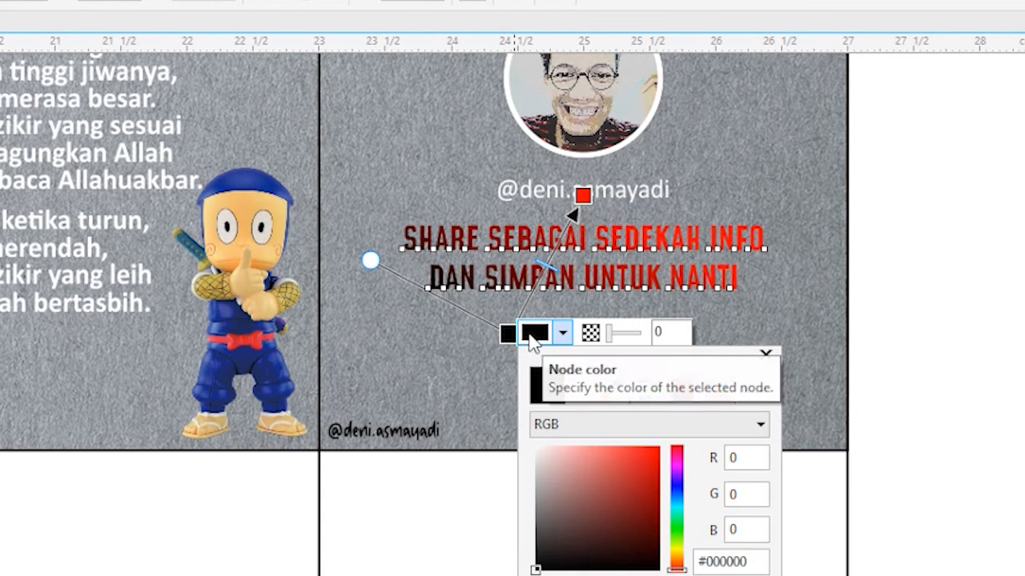
{"action": "left_click", "coordinate": [534, 337]}
{"action": "left_click_drag", "start_coordinate": [506, 335], "coordinate": [574, 324]}
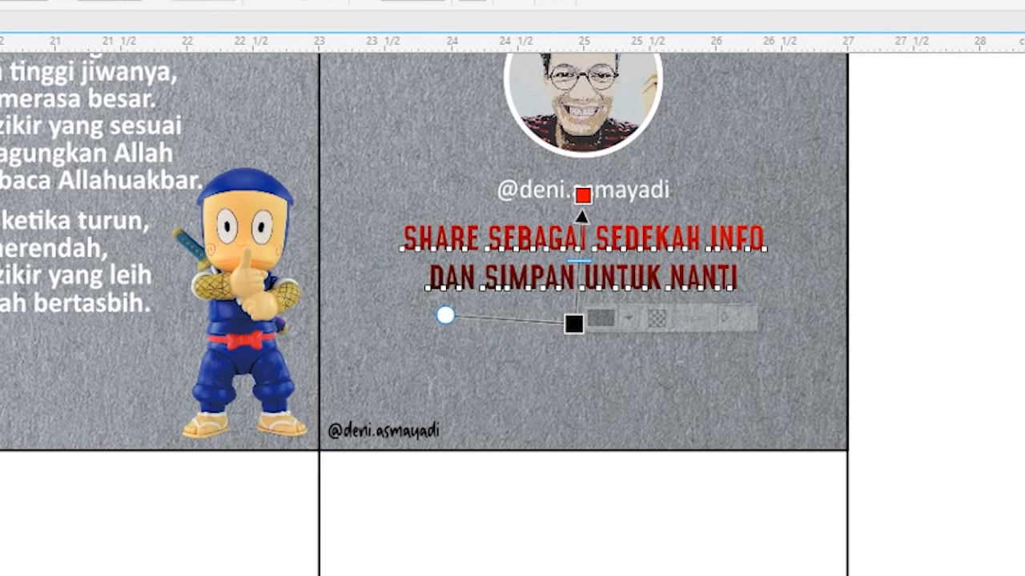
- Delete the slide script text above the carousel strip
{"action": "key", "text": "space"}
{"action": "key", "text": "F4"}
{"action": "key", "text": "Delete"}
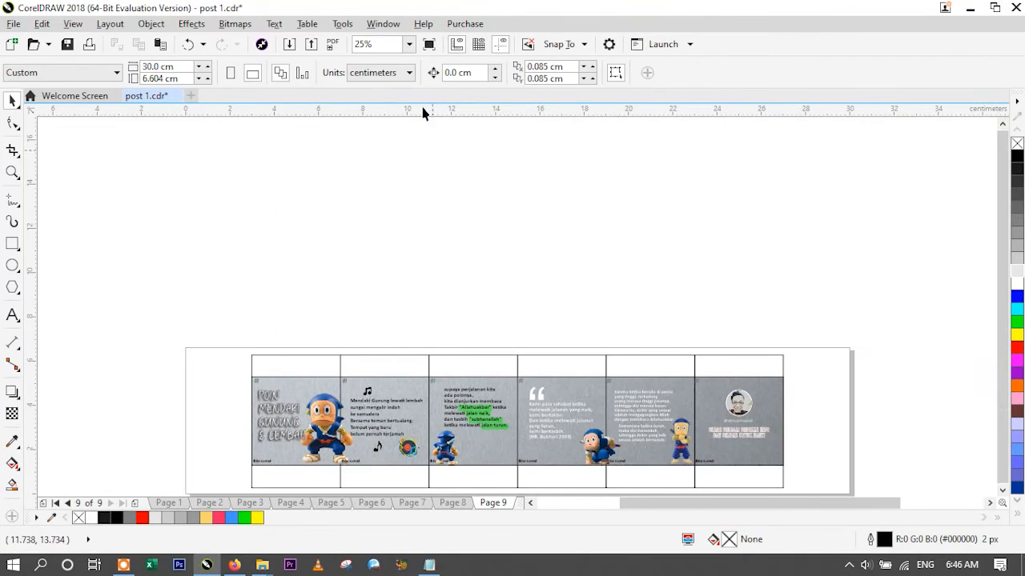
- Change the second slide's number to 02
{"action": "key", "text": "F4"}
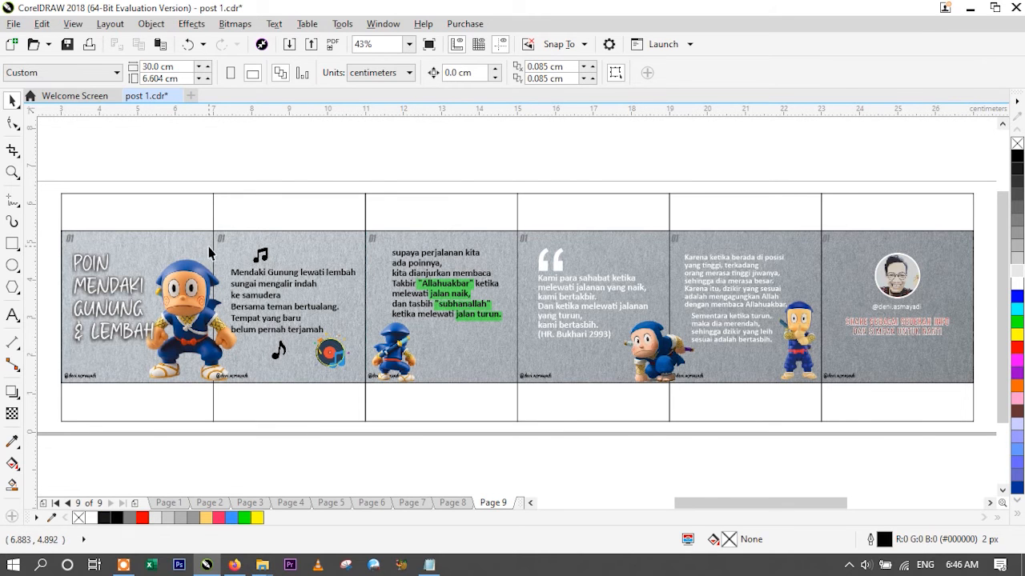
{"action": "scroll", "coordinate": [72, 237], "scroll_direction": "up", "scroll_amount": 2}
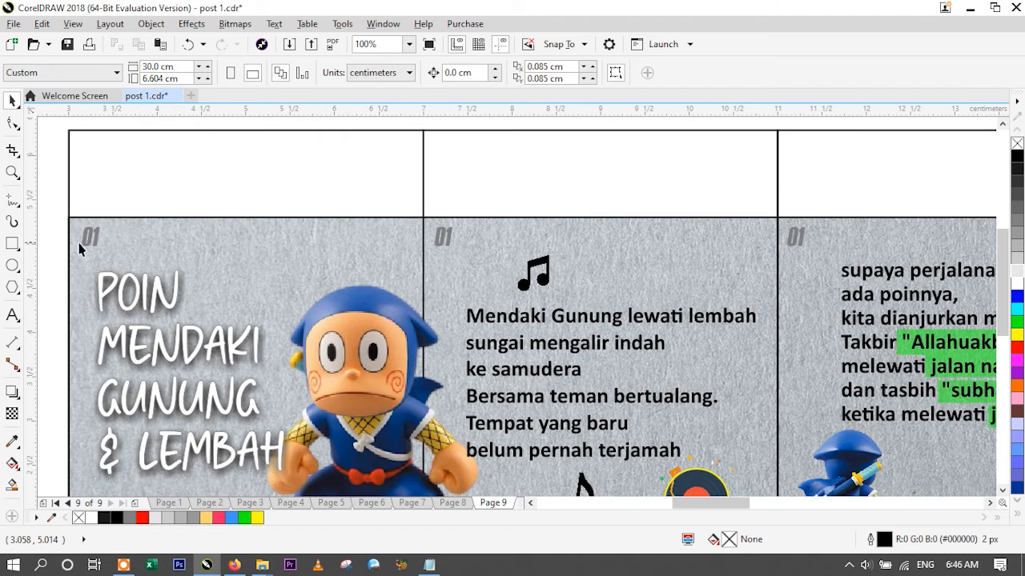
{"action": "left_click", "coordinate": [451, 242]}
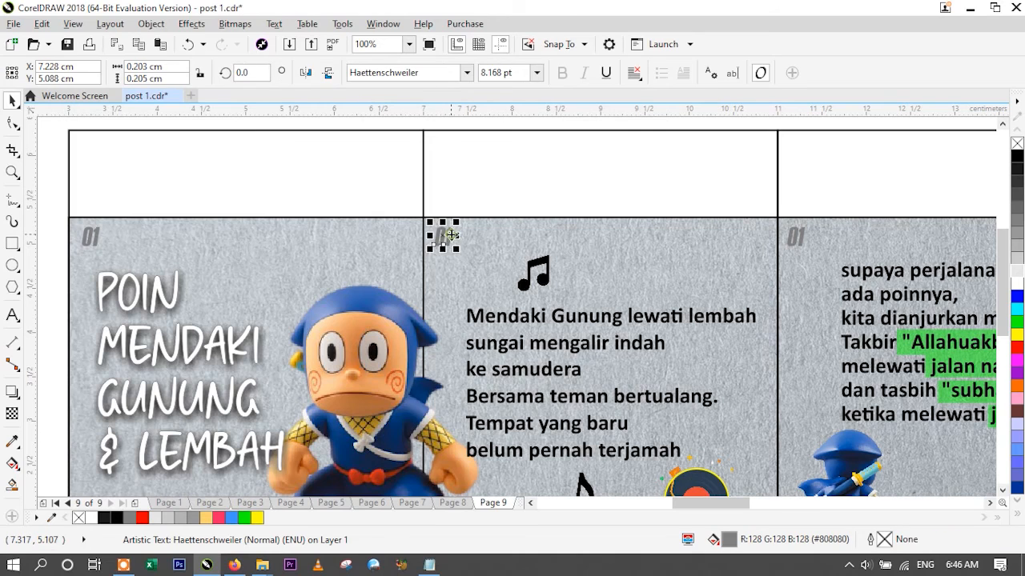
{"action": "left_click", "coordinate": [13, 315]}
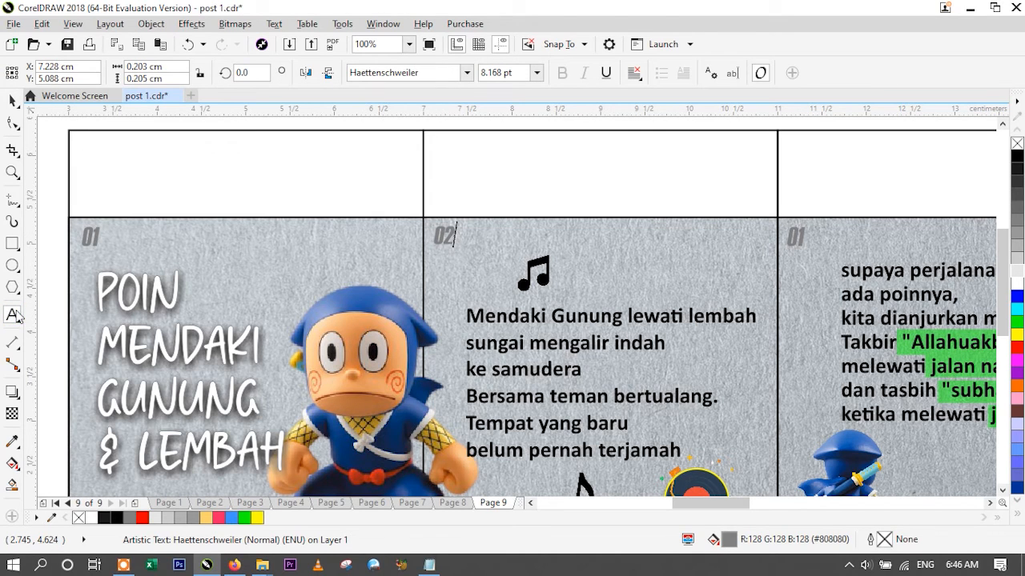
- Change the third slide's number to 03 and the fourth slide's number to 04
{"action": "left_click", "coordinate": [12, 100]}
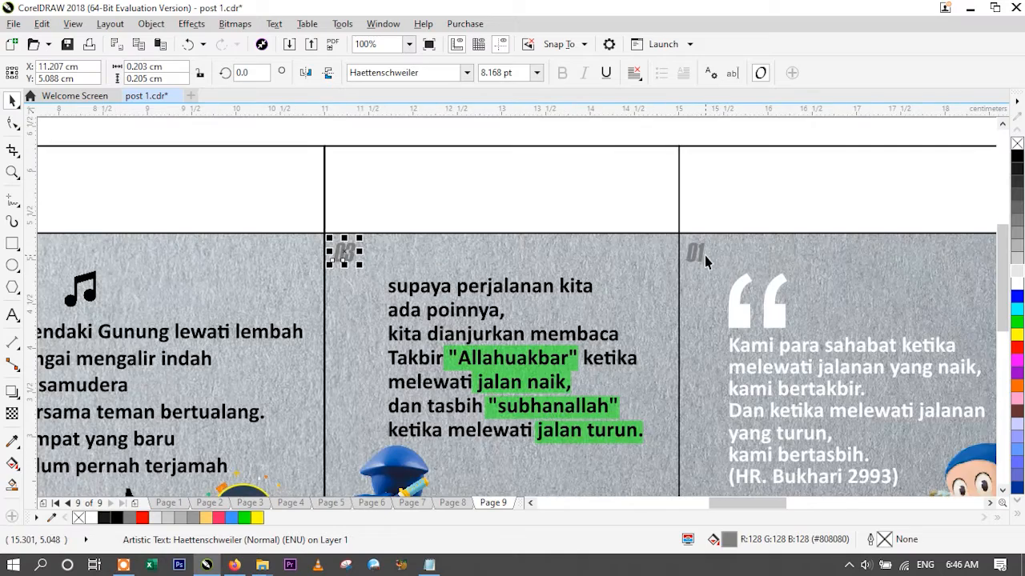
{"action": "left_click", "coordinate": [698, 255]}
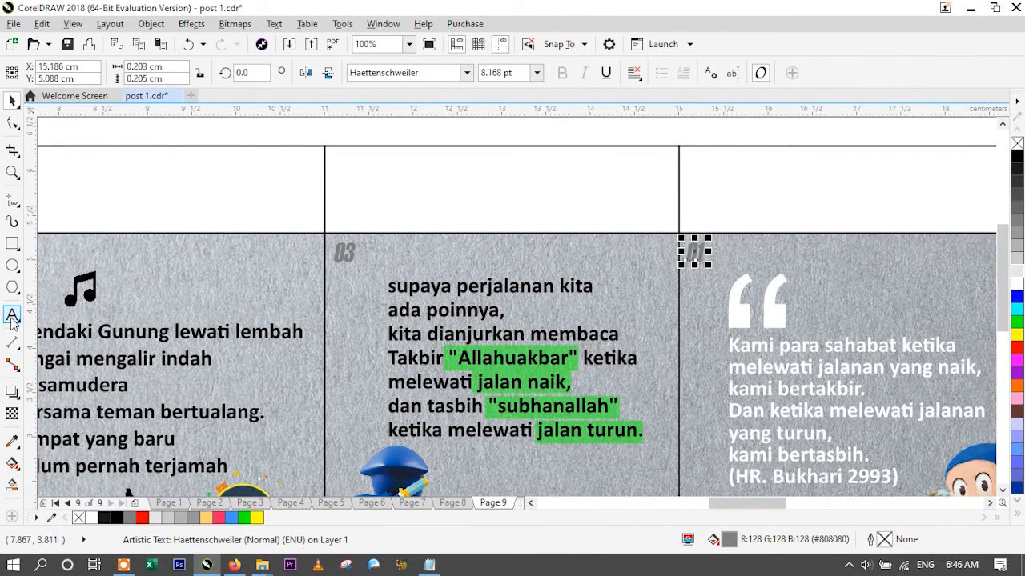
{"action": "left_click", "coordinate": [12, 316]}
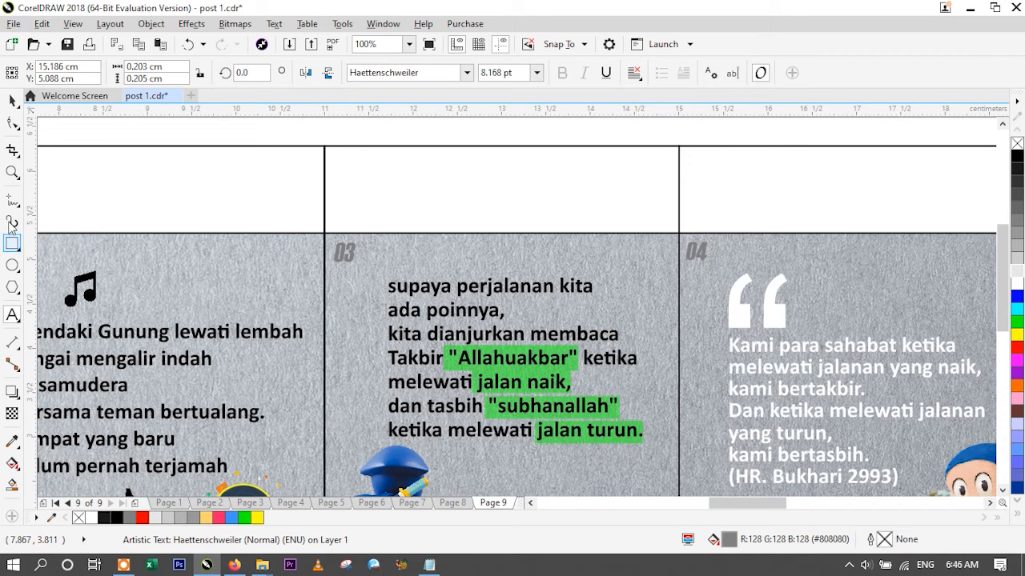
{"action": "left_click", "coordinate": [12, 100]}
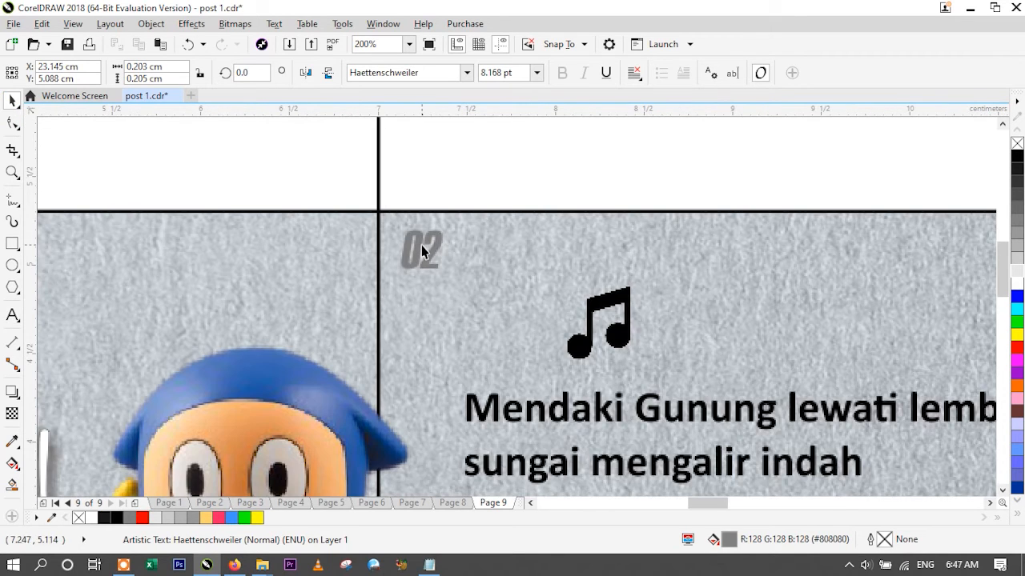
- Nudge the slide numbers 02 and 06 slightly to the right, away from their slide dividers
{"action": "left_click_drag", "start_coordinate": [421, 249], "coordinate": [429, 253]}
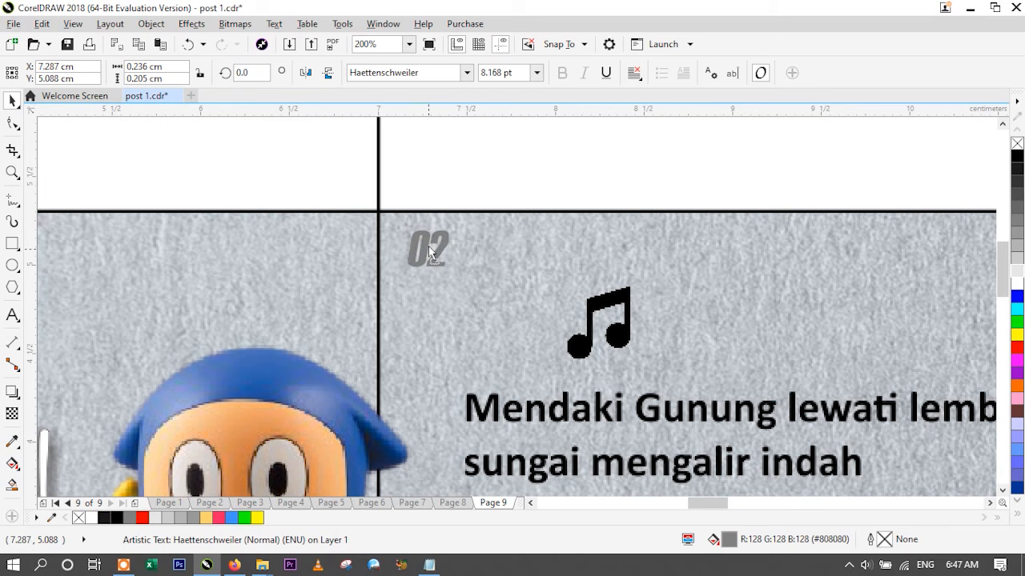
{"action": "scroll", "coordinate": [439, 280], "scroll_direction": "down", "scroll_amount": 2}
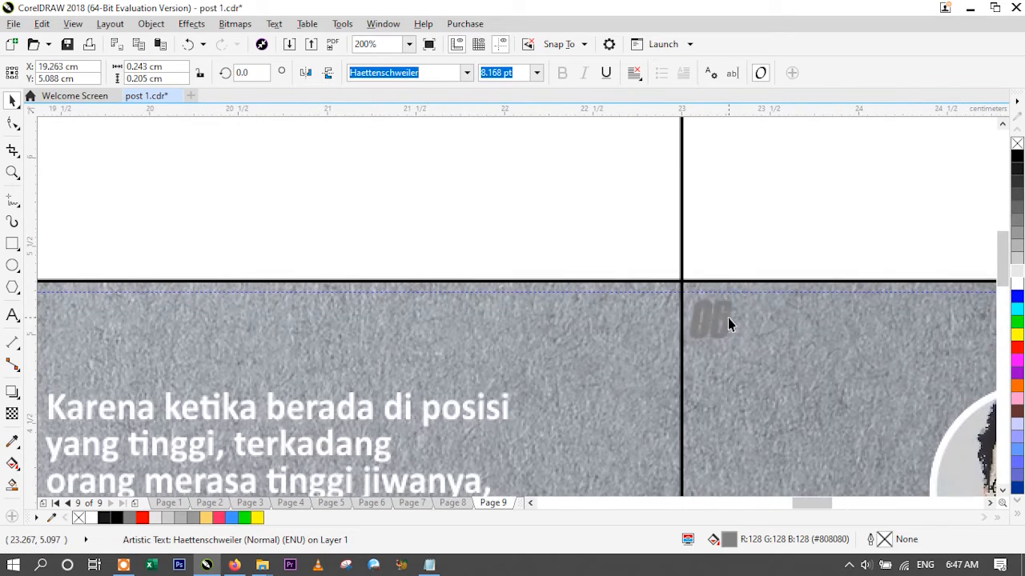
{"action": "left_click", "coordinate": [726, 319]}
{"action": "left_click_drag", "start_coordinate": [725, 318], "coordinate": [739, 324]}
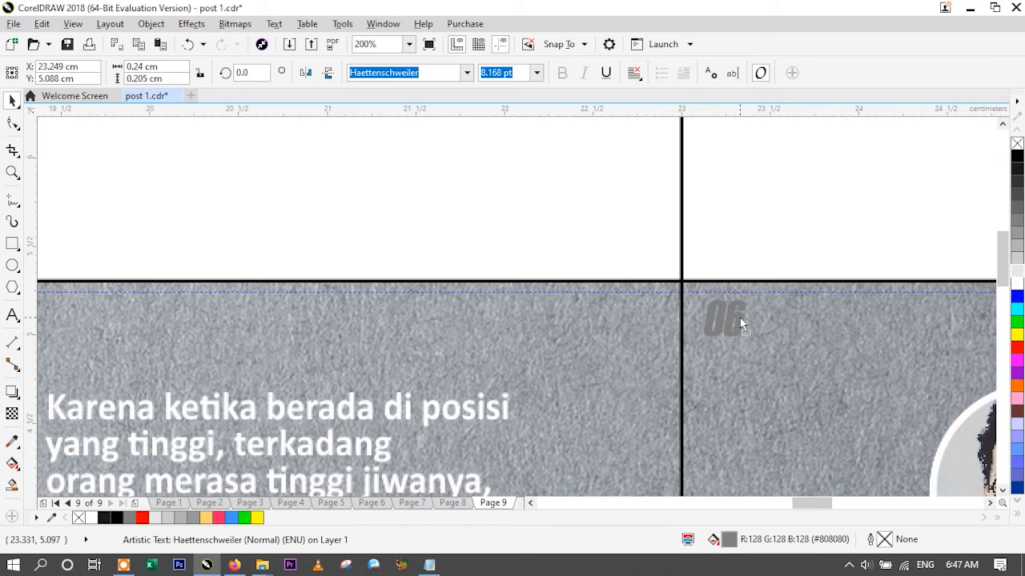
{"action": "left_click_drag", "start_coordinate": [741, 318], "coordinate": [742, 317]}
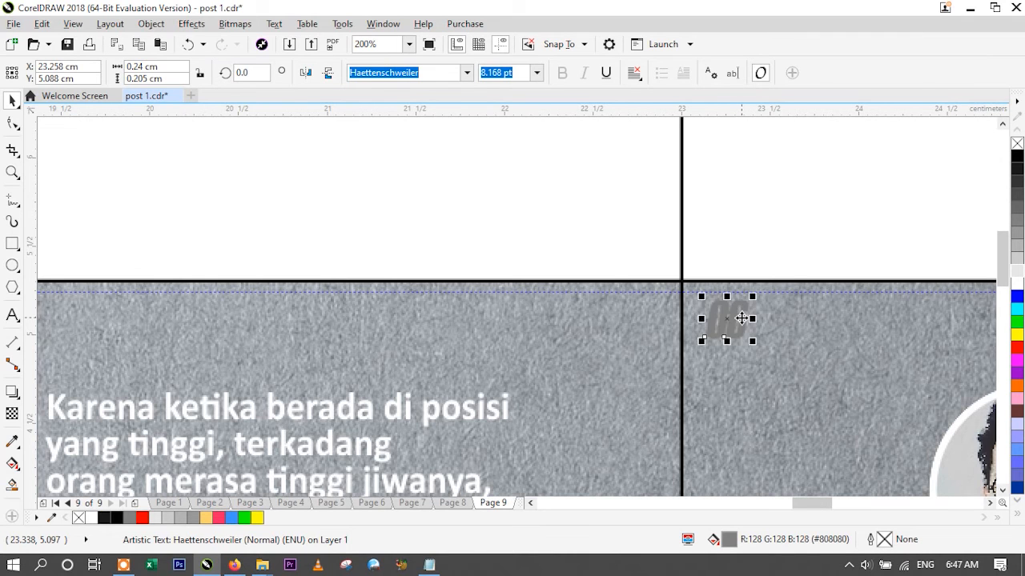
- Shift the fourth slide's account handle slightly to the right, away from the slide divider
{"action": "scroll", "coordinate": [741, 317], "scroll_direction": "down", "scroll_amount": 5}
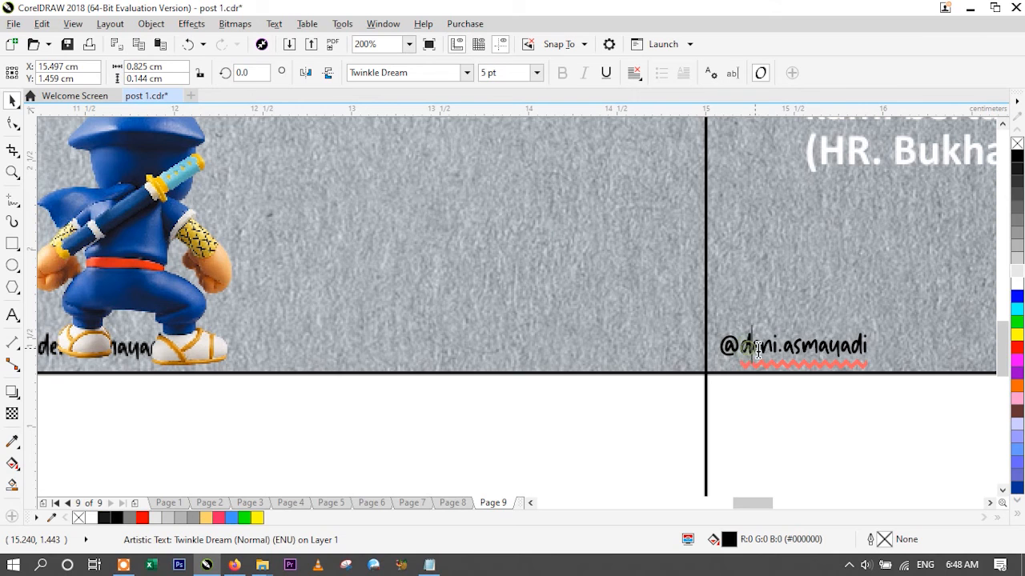
{"action": "double_click", "coordinate": [761, 352]}
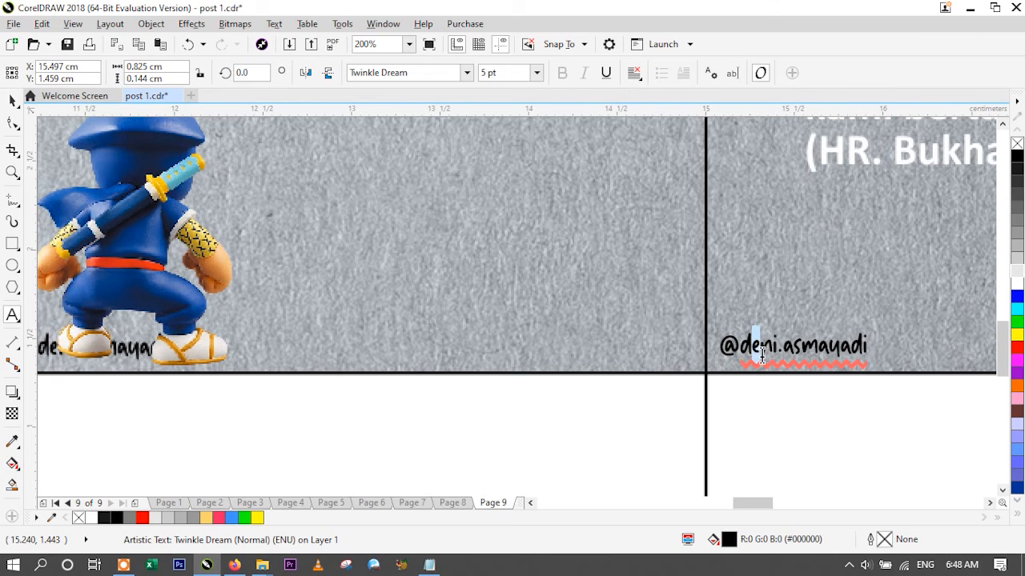
{"action": "left_click", "coordinate": [12, 100]}
{"action": "left_click_drag", "start_coordinate": [793, 349], "coordinate": [804, 349]}
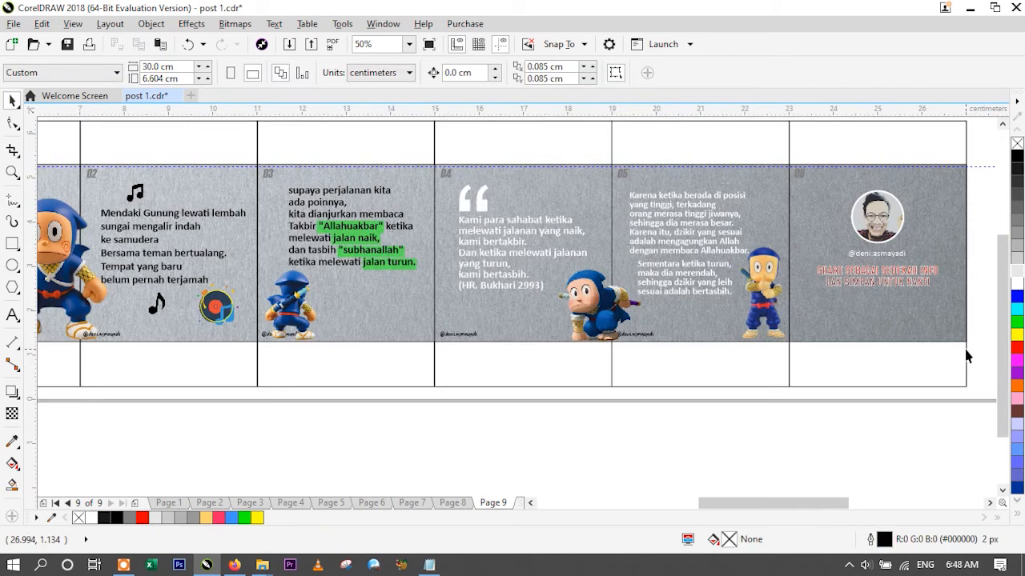
- Paste the like, comment, share and save icons and place them along the bottom of the sixth slide
{"action": "scroll", "coordinate": [967, 349], "scroll_direction": "up", "scroll_amount": 1}
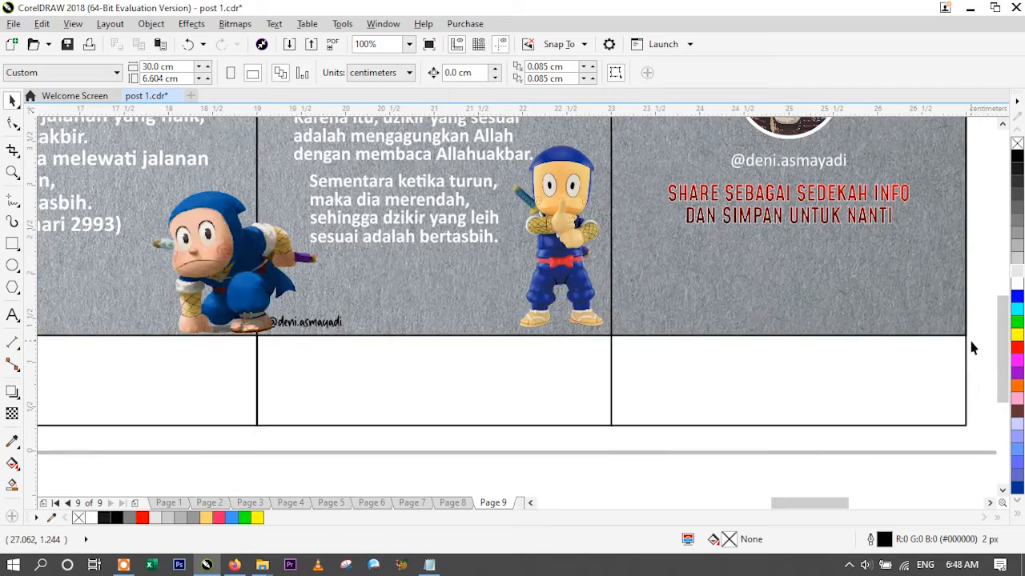
{"action": "key", "text": "ctrl+v"}
{"action": "left_click_drag", "start_coordinate": [574, 328], "coordinate": [720, 316]}
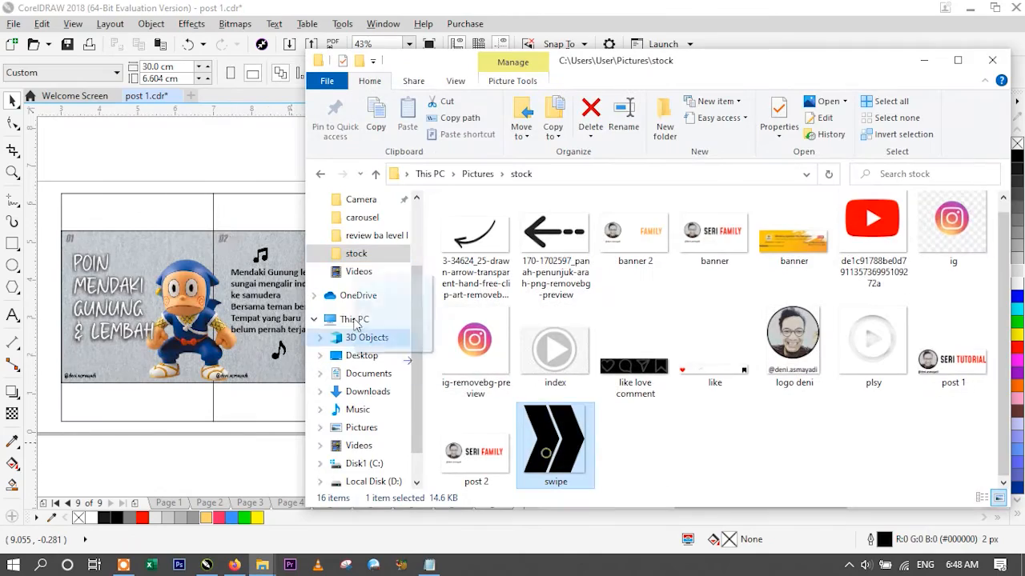
- Place the double-arrow image and the SWIPE text in the first slide's upper right corner and repeat them on the second slide
{"action": "left_click_drag", "start_coordinate": [549, 457], "coordinate": [155, 256]}
{"action": "scroll", "coordinate": [110, 278], "scroll_direction": "up", "scroll_amount": 1}
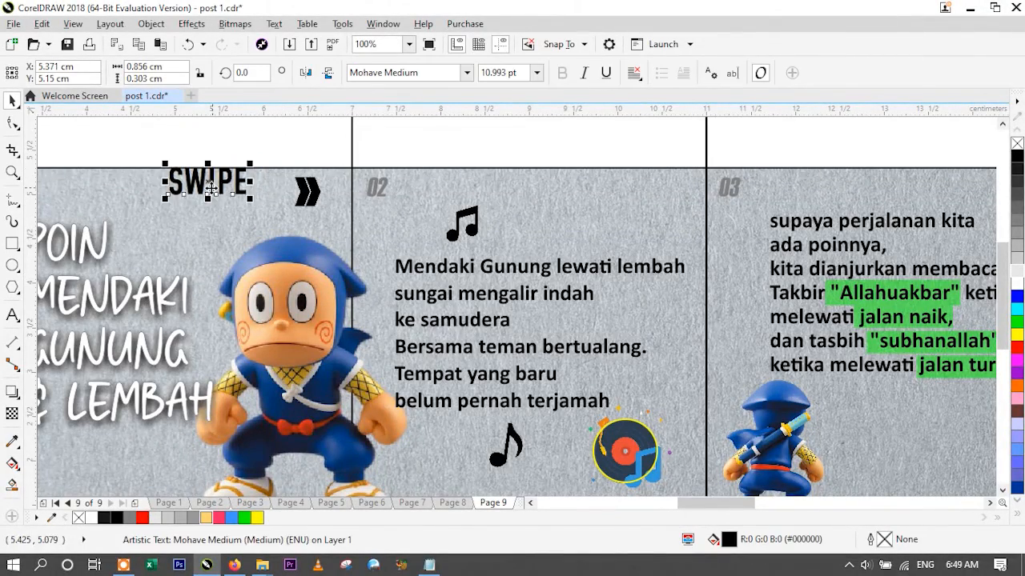
{"action": "left_click_drag", "start_coordinate": [212, 188], "coordinate": [224, 195]}
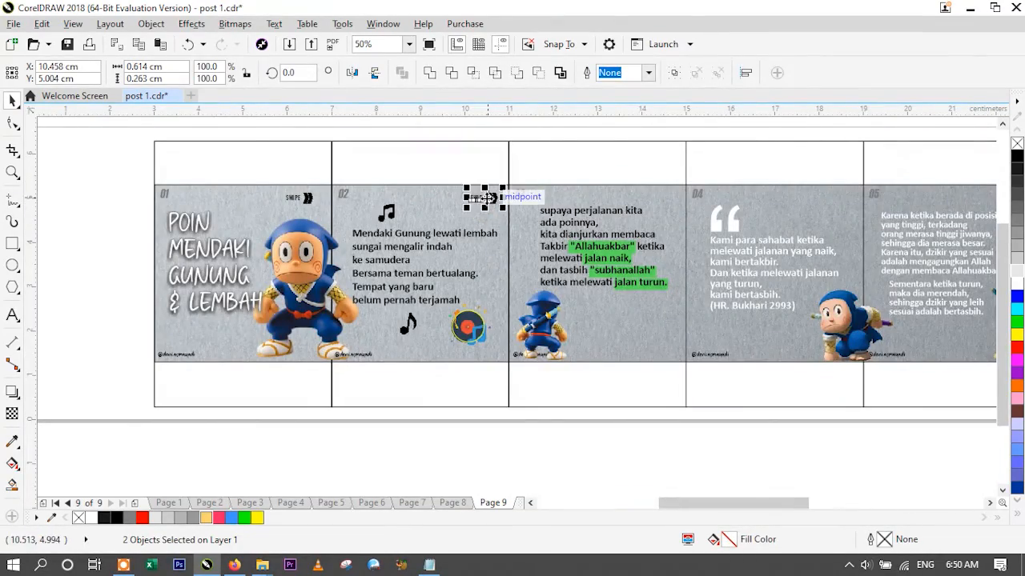
{"action": "left_click_drag", "start_coordinate": [483, 198], "coordinate": [667, 200]}
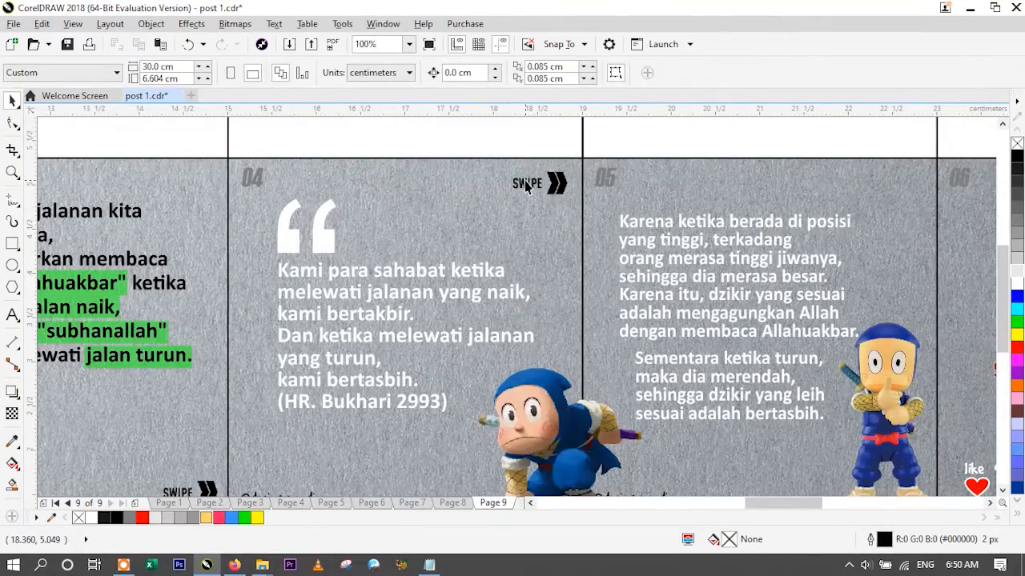
- Change the fourth slide's SWIPE label to WHY and move the fifth slide's SWIPE label and arrow slightly toward its upper right corner
{"action": "left_click", "coordinate": [526, 186]}
{"action": "left_click", "coordinate": [12, 315]}
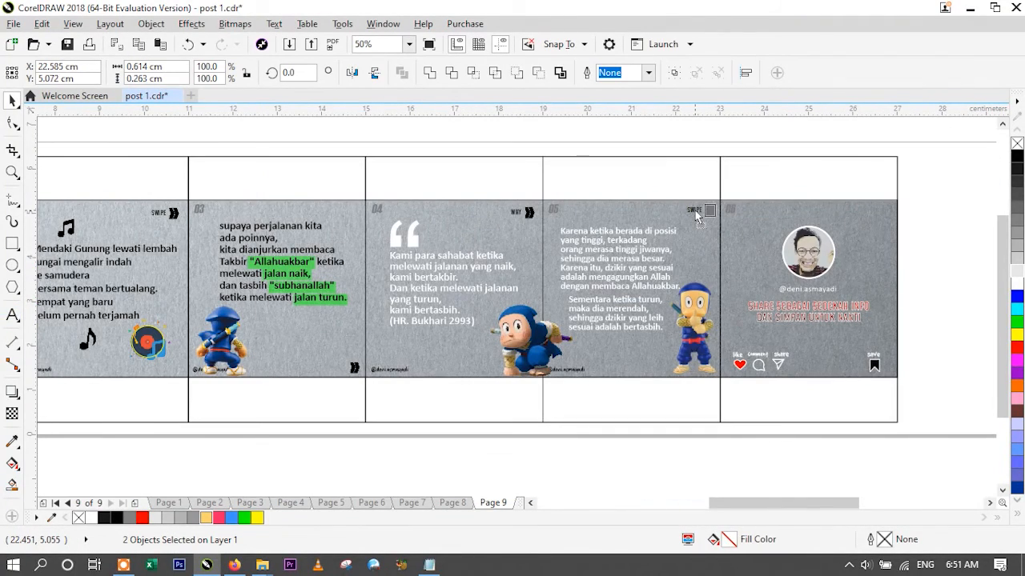
{"action": "left_click_drag", "start_coordinate": [694, 210], "coordinate": [697, 213]}
{"action": "left_click", "coordinate": [692, 478]}
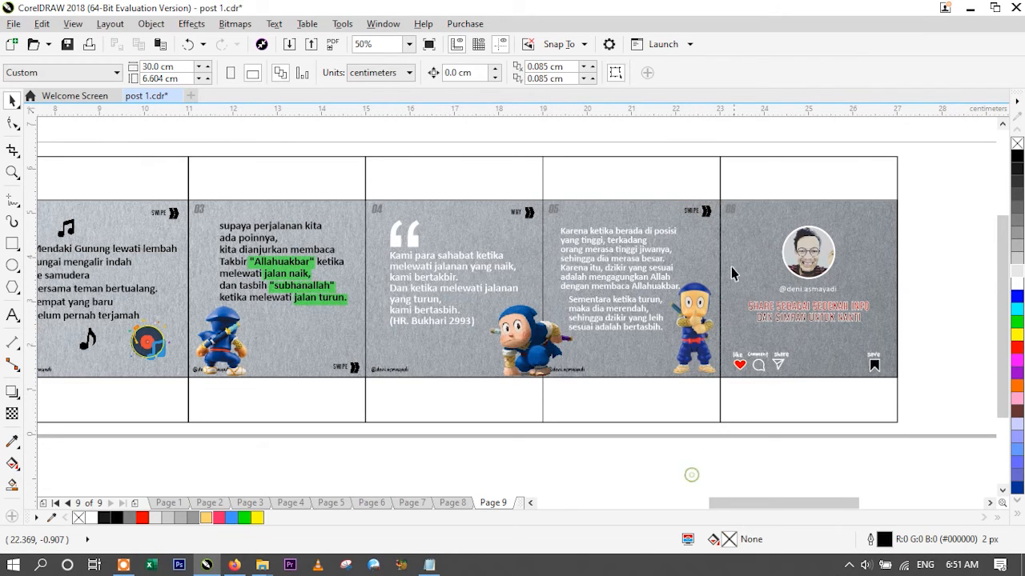
{"action": "scroll", "coordinate": [703, 208], "scroll_direction": "up", "scroll_amount": 2}
{"action": "scroll", "coordinate": [703, 208], "scroll_direction": "down", "scroll_amount": 2}
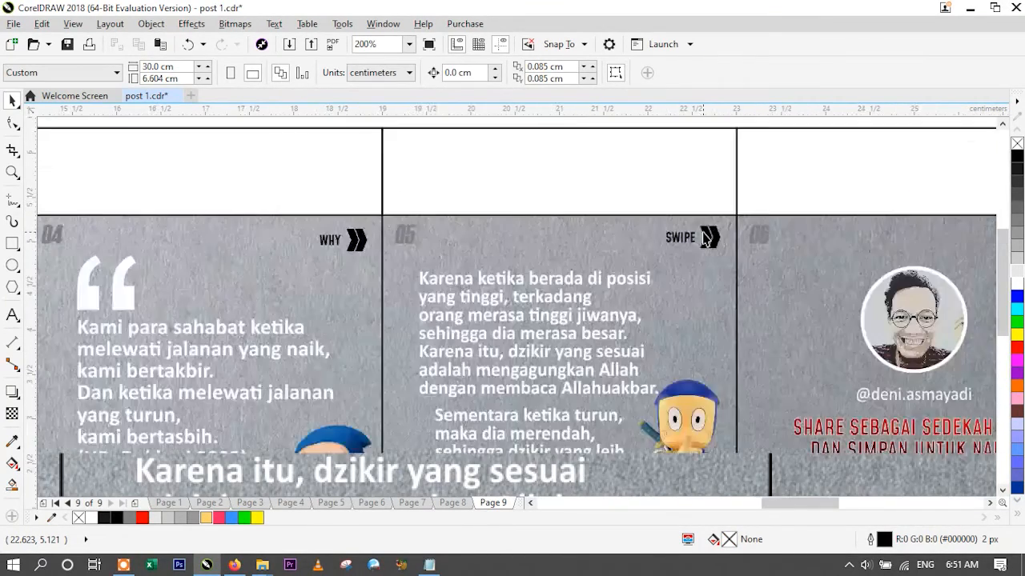
{"action": "scroll", "coordinate": [703, 237], "scroll_direction": "down", "scroll_amount": 1}
{"action": "scroll", "coordinate": [275, 210], "scroll_direction": "up", "scroll_amount": 1}
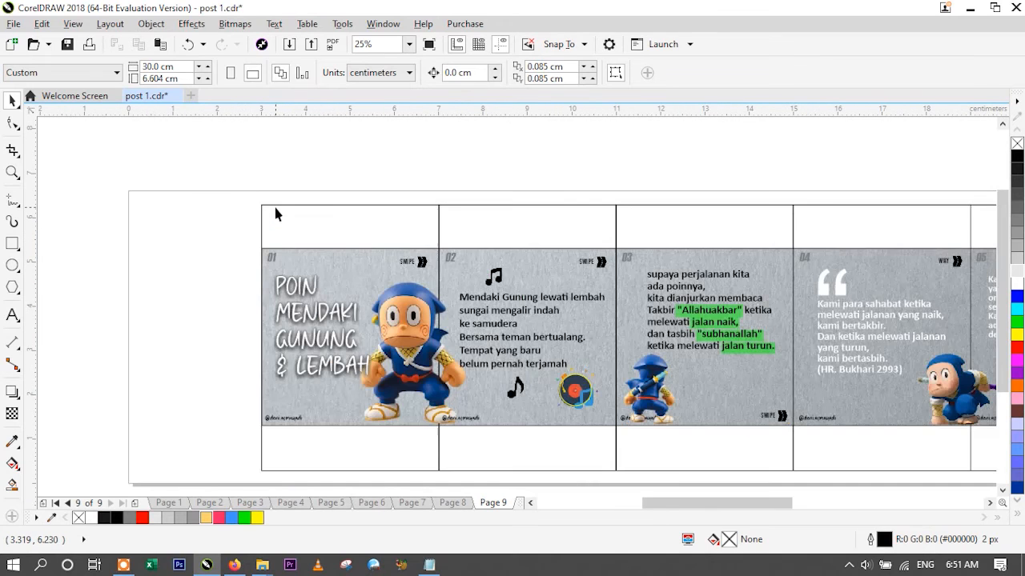
- Delete the black frame outlines that extend above and below the six slides
{"action": "left_click", "coordinate": [257, 224]}
{"action": "left_click", "coordinate": [240, 221]}
{"action": "left_click", "coordinate": [377, 235]}
{"action": "key", "text": "Delete"}
{"action": "left_click", "coordinate": [528, 226]}
{"action": "key", "text": "Delete"}
{"action": "left_click", "coordinate": [680, 215]}
{"action": "key", "text": "Delete"}
{"action": "scroll", "coordinate": [725, 192], "scroll_direction": "down", "scroll_amount": 1}
{"action": "left_click", "coordinate": [888, 205]}
{"action": "key", "text": "Delete"}
{"action": "left_click", "coordinate": [951, 207]}
{"action": "key", "text": "Delete"}
{"action": "left_click", "coordinate": [410, 45]}
{"action": "left_click", "coordinate": [404, 62]}
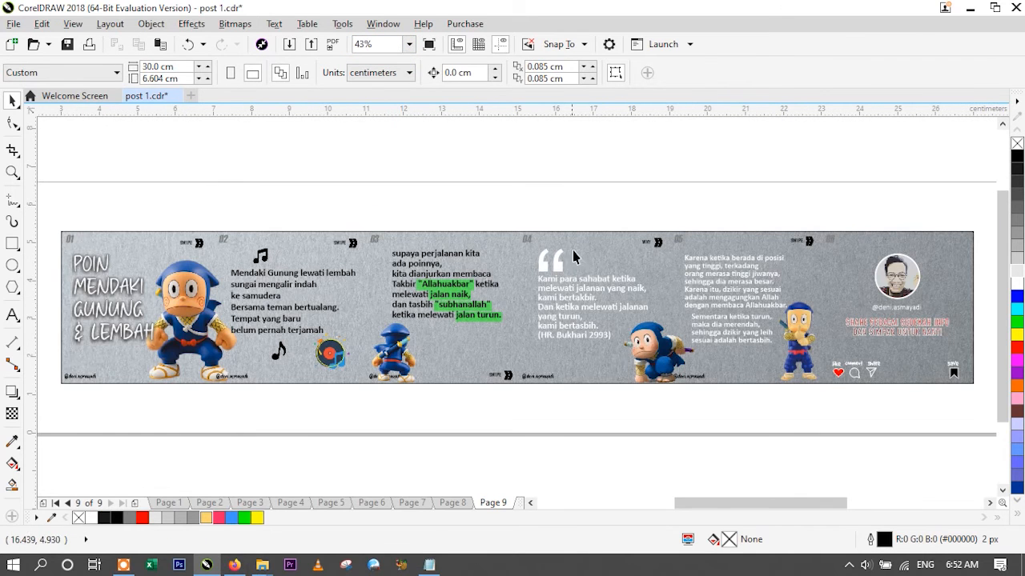
- Pull the black 24 by 4 cm outline rectangle off the carousel strip and delete it
{"action": "left_click", "coordinate": [468, 412]}
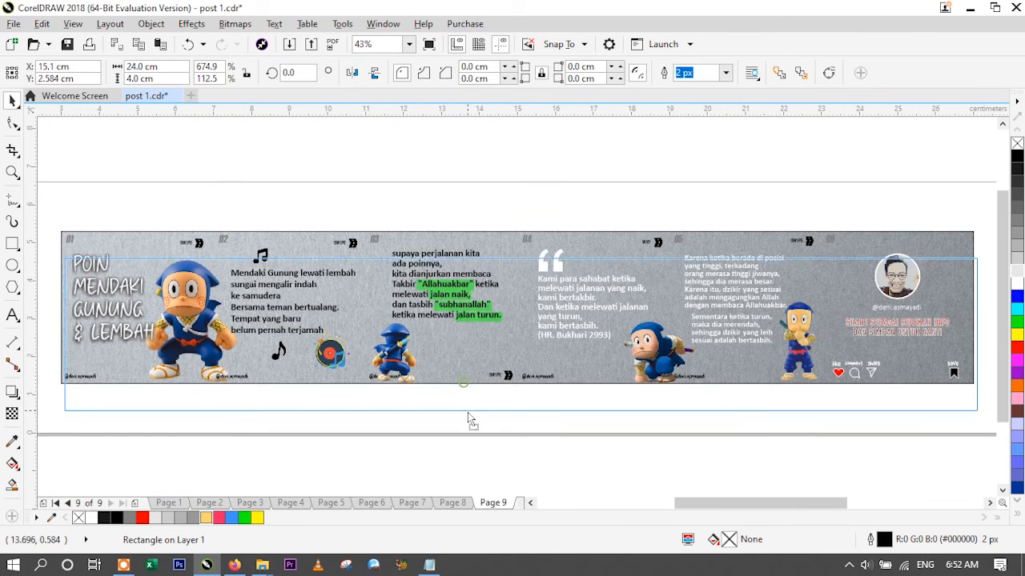
{"action": "key", "text": "ctrl+z"}
{"action": "left_click", "coordinate": [458, 445]}
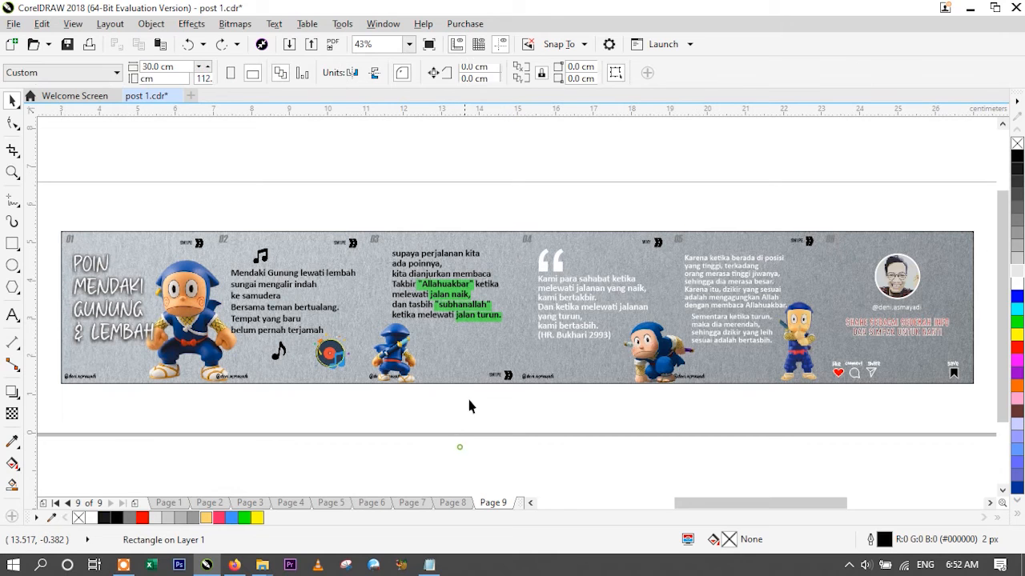
{"action": "left_click_drag", "start_coordinate": [471, 381], "coordinate": [470, 409]}
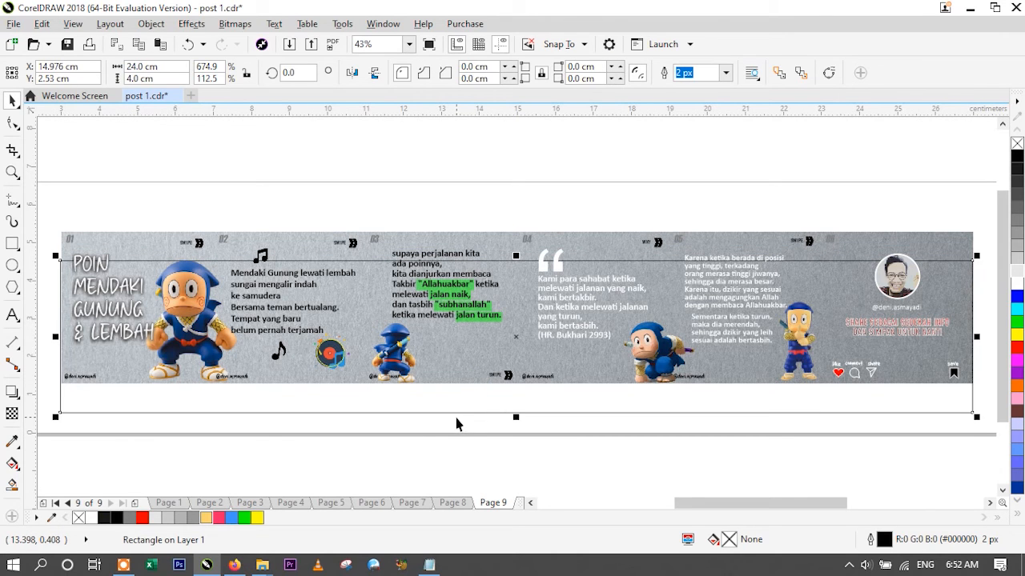
{"action": "key", "text": "Escape"}
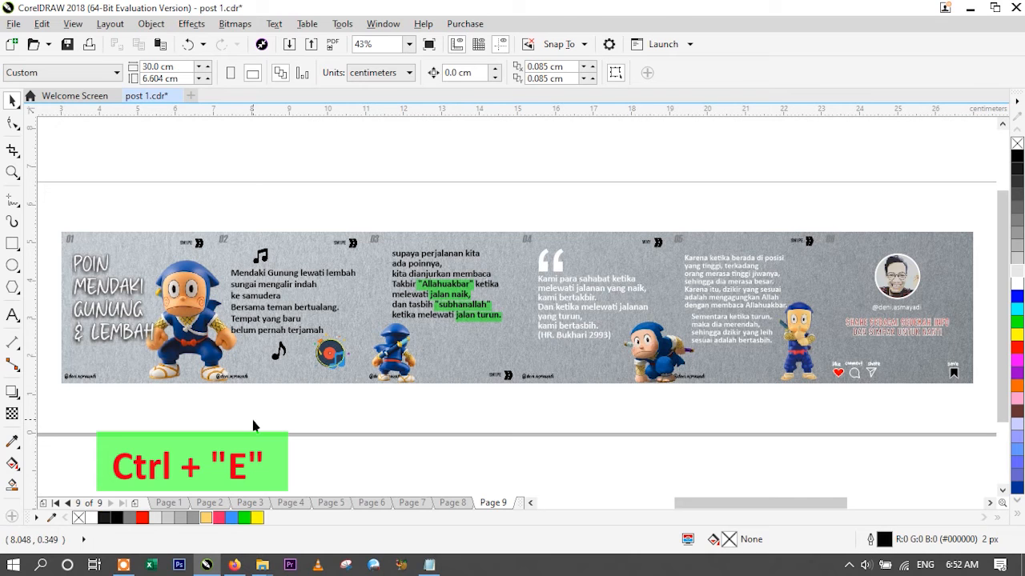
- Export the strip as the JPG file "post 1" into the Youtube folder's Post 9 subfolder, in 24-bit RGB color at 100% quality
{"action": "key", "text": "ctrl+e"}
{"action": "left_click_drag", "start_coordinate": [462, 232], "coordinate": [457, 161]}
{"action": "left_click", "coordinate": [348, 196]}
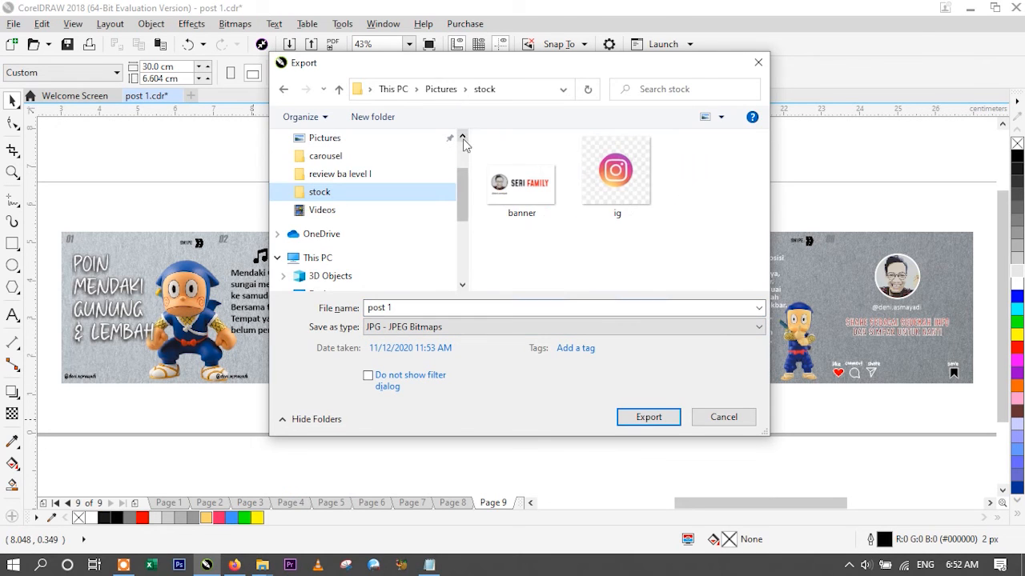
{"action": "left_click", "coordinate": [336, 156]}
{"action": "left_click", "coordinate": [394, 89]}
{"action": "scroll", "coordinate": [631, 188], "scroll_direction": "down", "scroll_amount": 5}
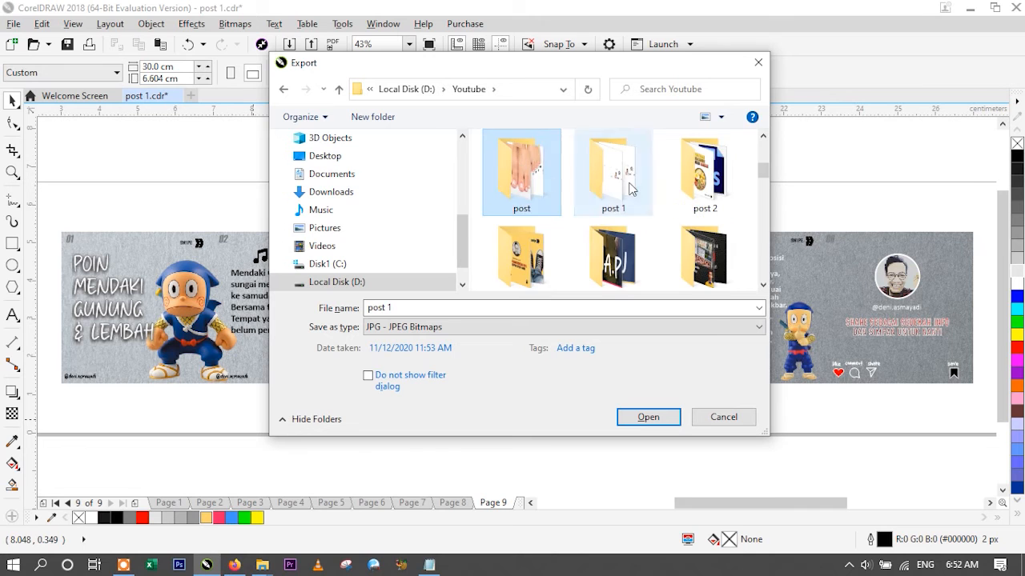
{"action": "scroll", "coordinate": [561, 224], "scroll_direction": "down", "scroll_amount": 8}
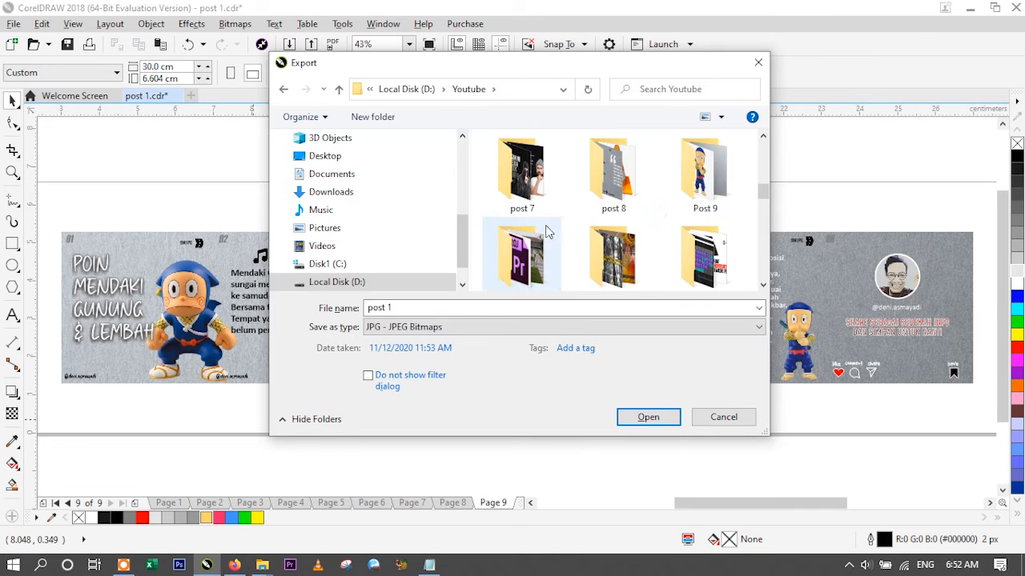
{"action": "double_click", "coordinate": [702, 169]}
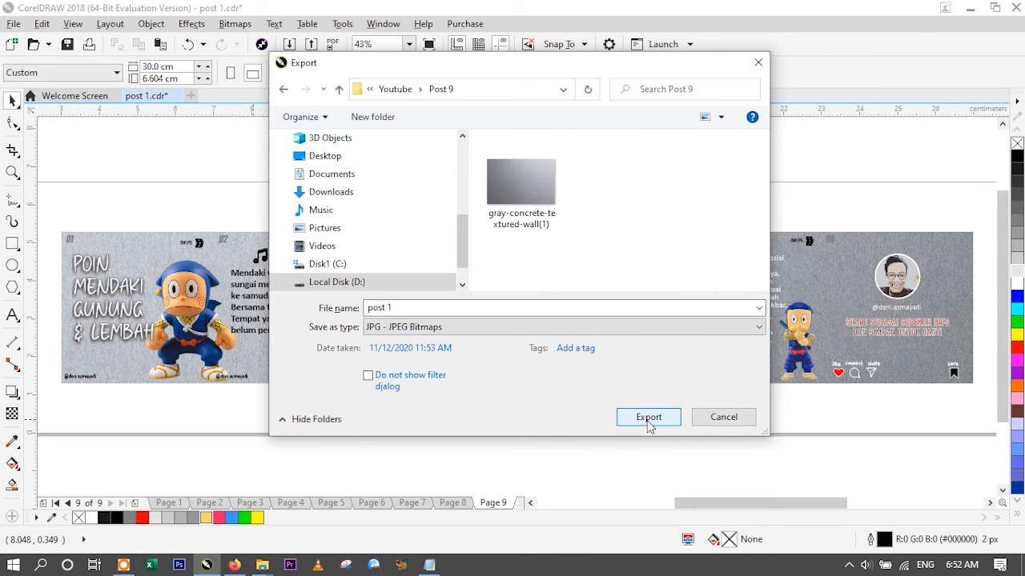
{"action": "left_click", "coordinate": [649, 419]}
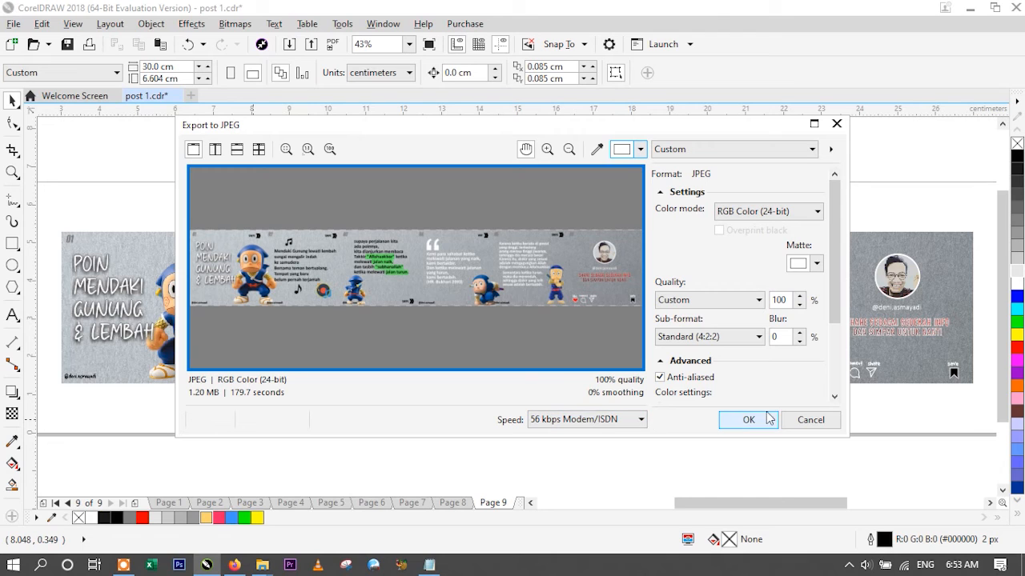
{"action": "left_click", "coordinate": [747, 428]}
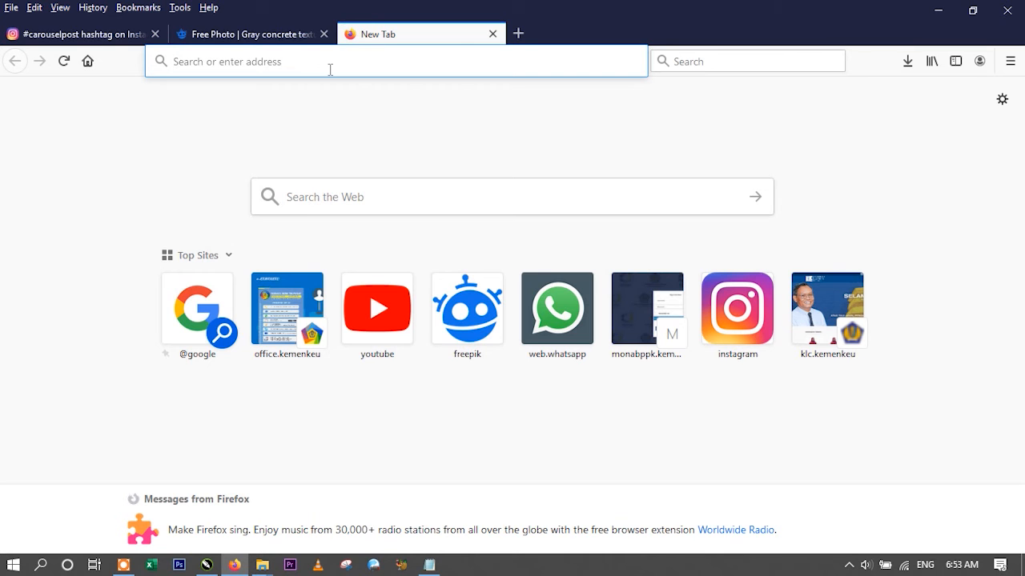
- Open pinetools.com in Firefox and go to the Split Image tool among its image tools
{"action": "type", "text": "PINE"}
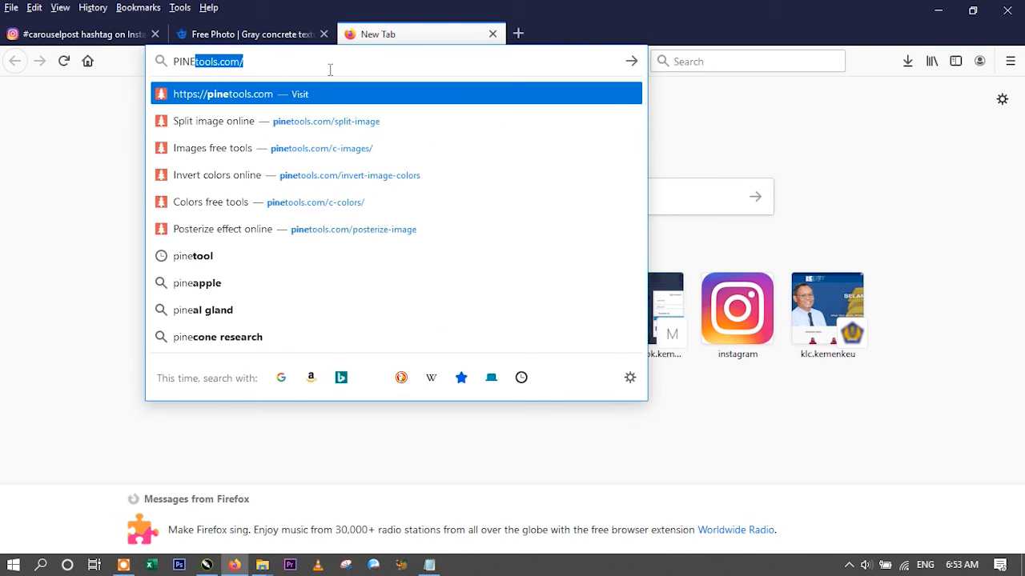
{"action": "key", "text": "Return"}
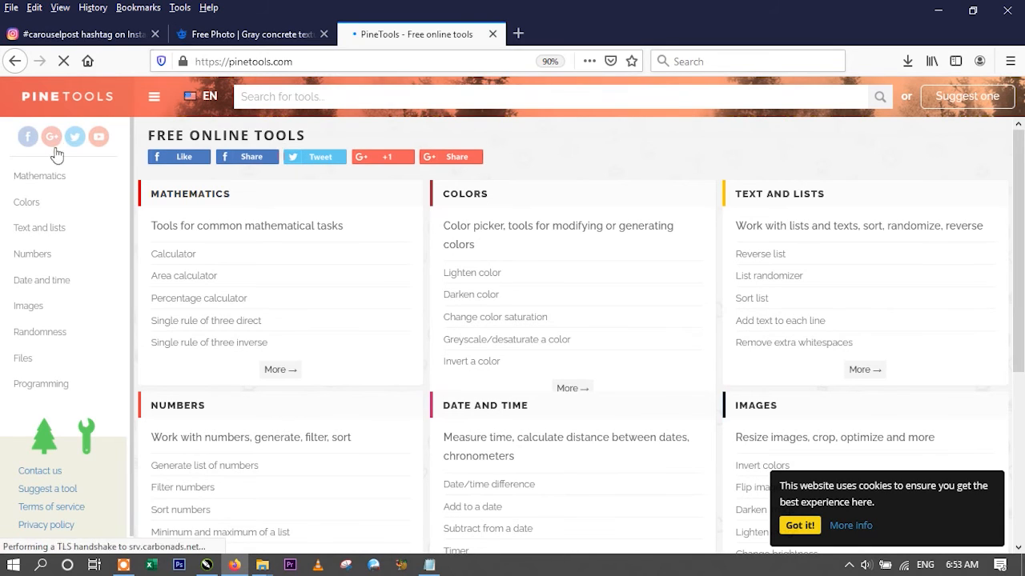
{"action": "left_click", "coordinate": [24, 307]}
{"action": "scroll", "coordinate": [237, 346], "scroll_direction": "down", "scroll_amount": 3}
{"action": "scroll", "coordinate": [236, 347], "scroll_direction": "down", "scroll_amount": 5}
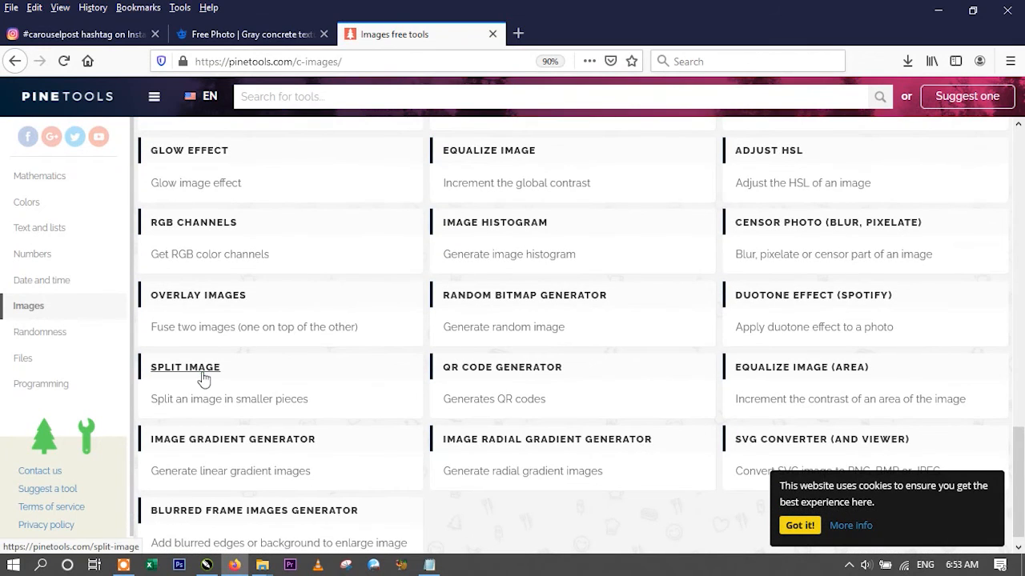
{"action": "left_click", "coordinate": [204, 377]}
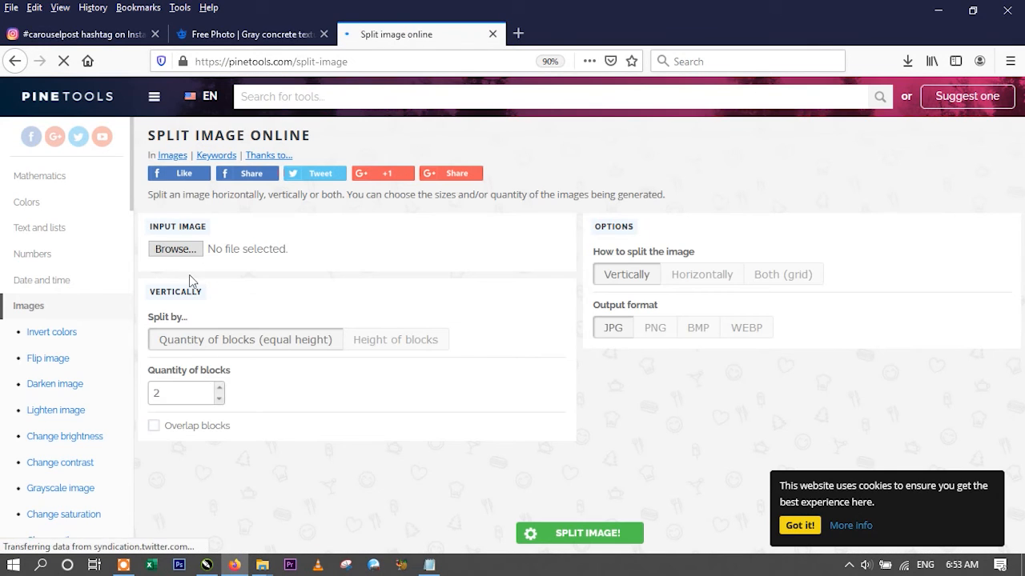
- Load the image "post 1" from the Youtube folder's Post 9 subfolder as the Split Image input
{"action": "left_click", "coordinate": [189, 335]}
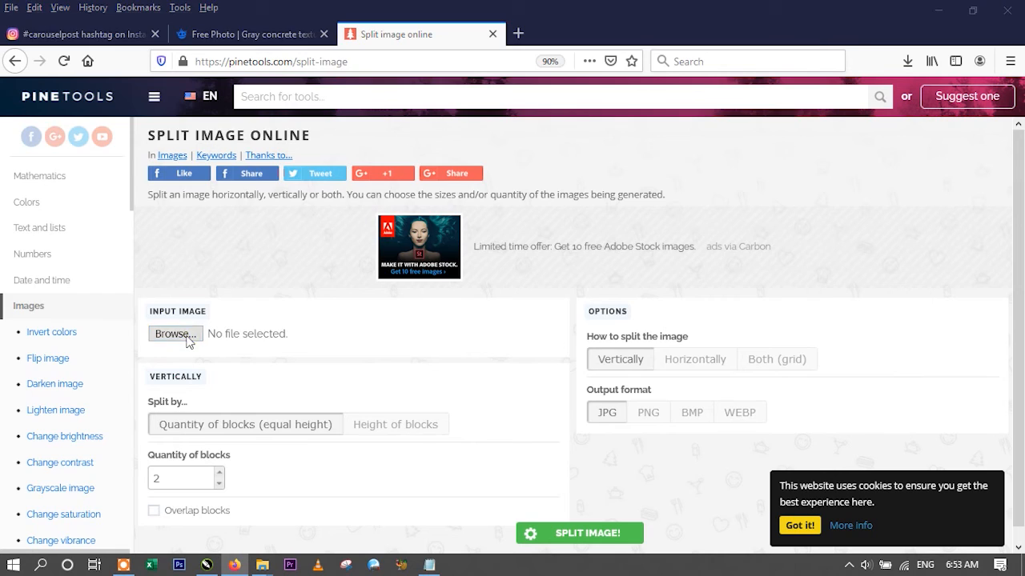
{"action": "left_click", "coordinate": [251, 38]}
{"action": "scroll", "coordinate": [608, 320], "scroll_direction": "down", "scroll_amount": 2}
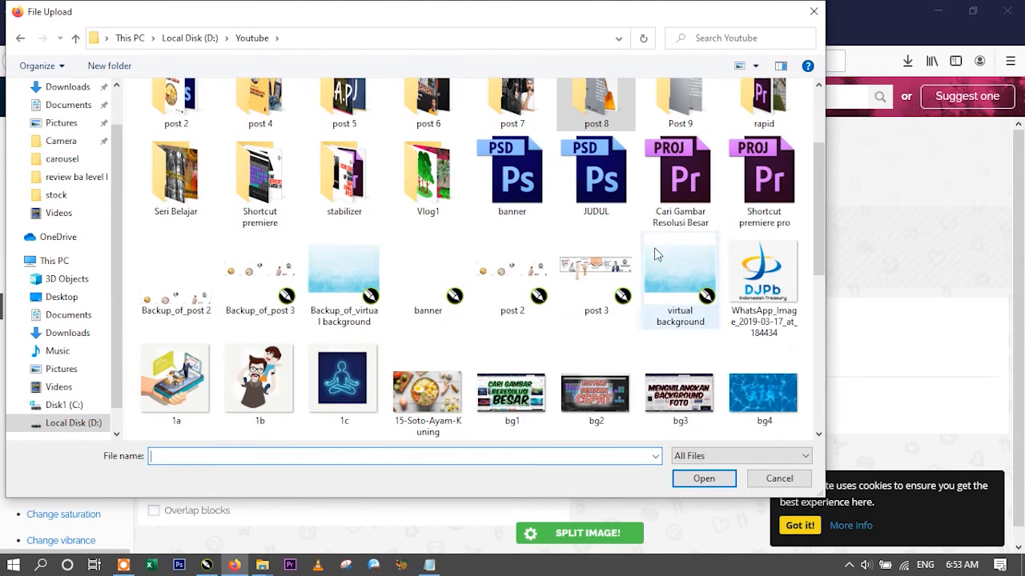
{"action": "double_click", "coordinate": [685, 116]}
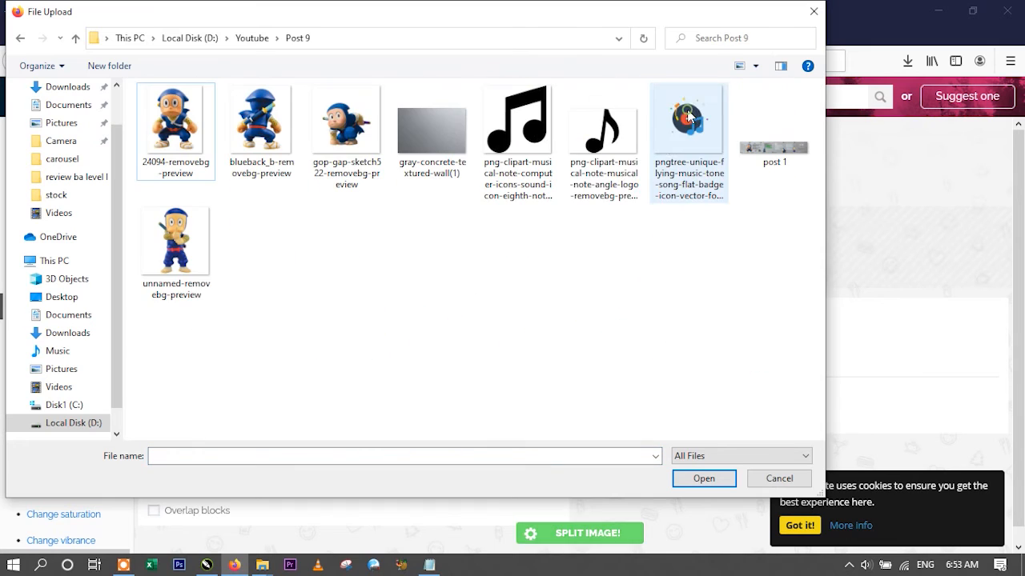
{"action": "left_click", "coordinate": [769, 157]}
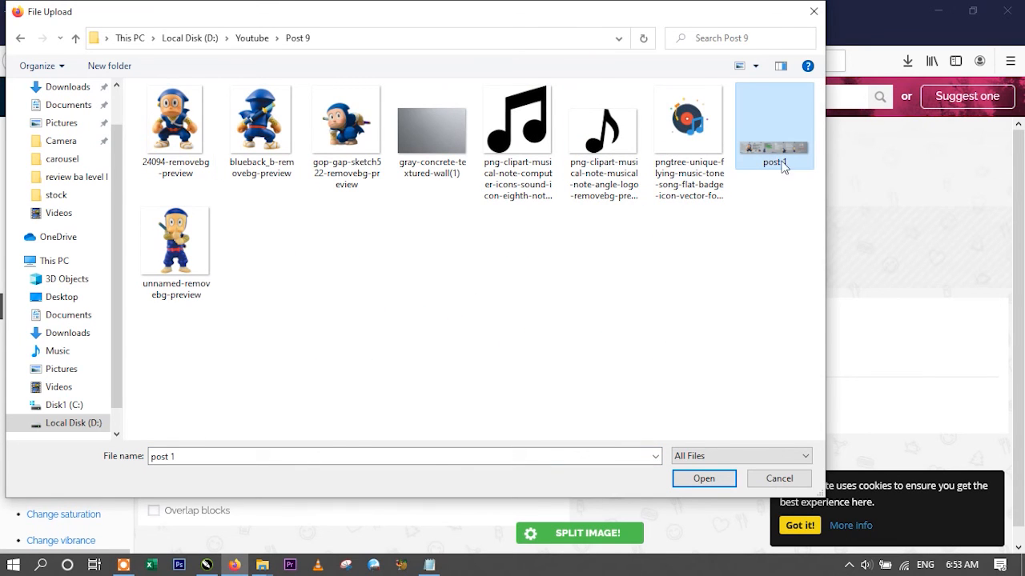
{"action": "left_click", "coordinate": [692, 478]}
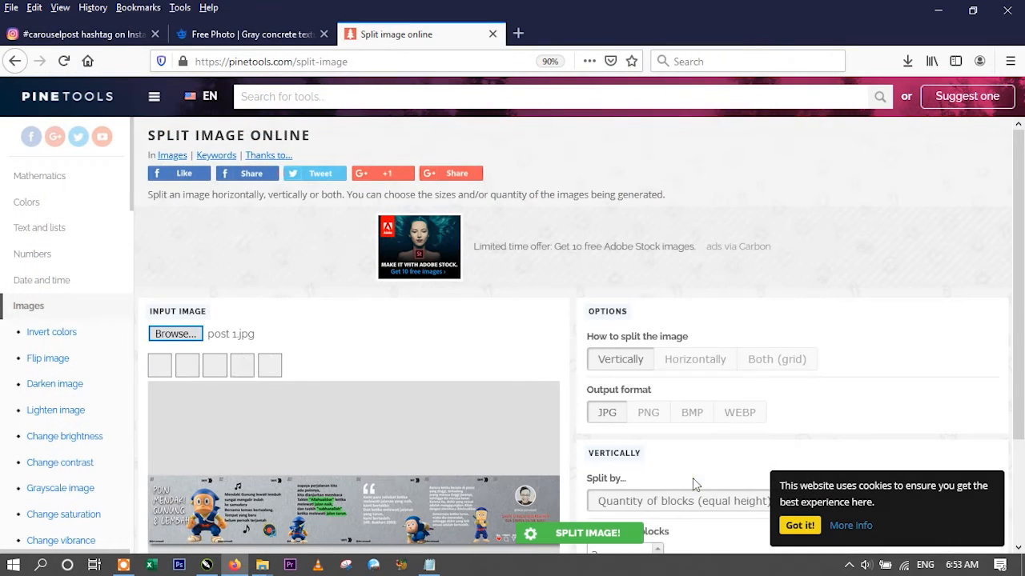
- Split the strip horizontally into 6 blocks of equal width
{"action": "scroll", "coordinate": [356, 472], "scroll_direction": "down", "scroll_amount": 3}
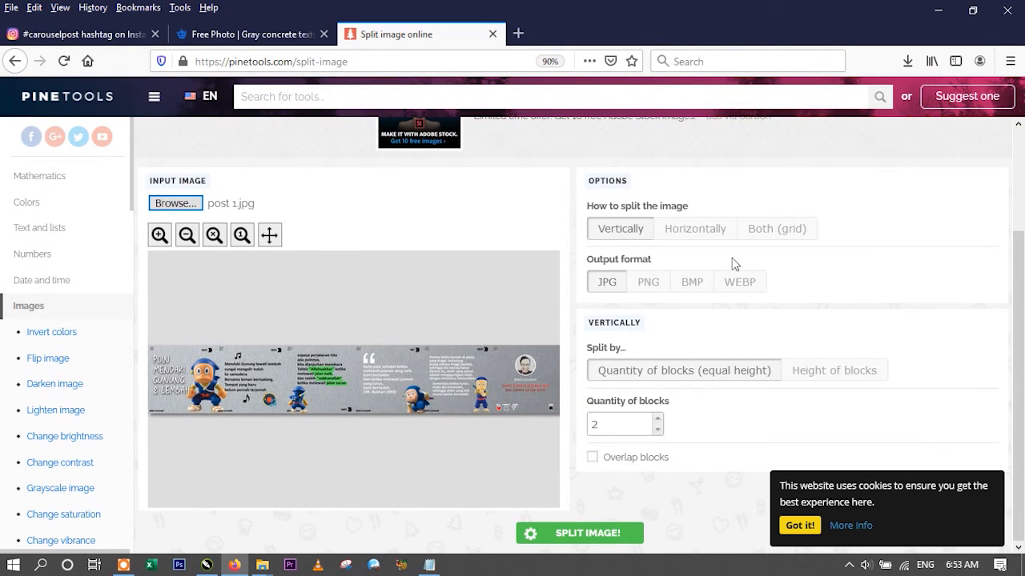
{"action": "left_click", "coordinate": [704, 233]}
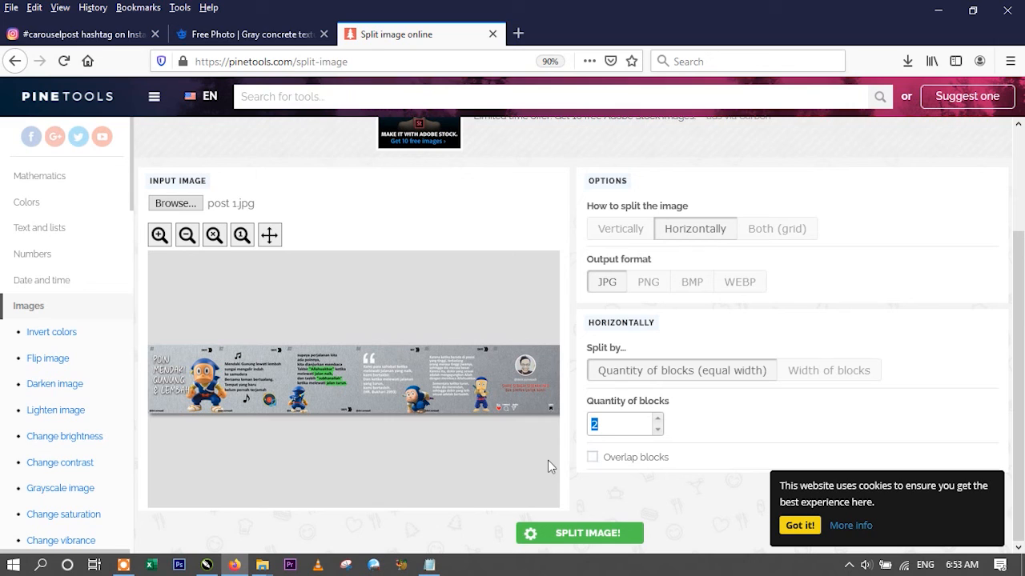
{"action": "type", "text": "6"}
{"action": "left_click", "coordinate": [610, 534]}
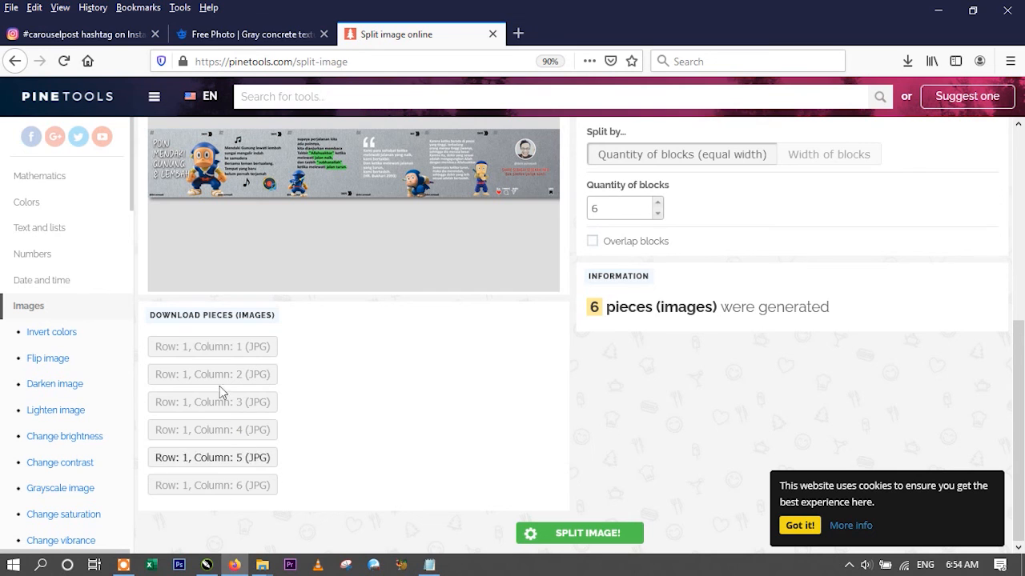
- Download and save all six JPG pieces of the split strip, from column 1 to column 6
{"action": "left_click", "coordinate": [237, 353]}
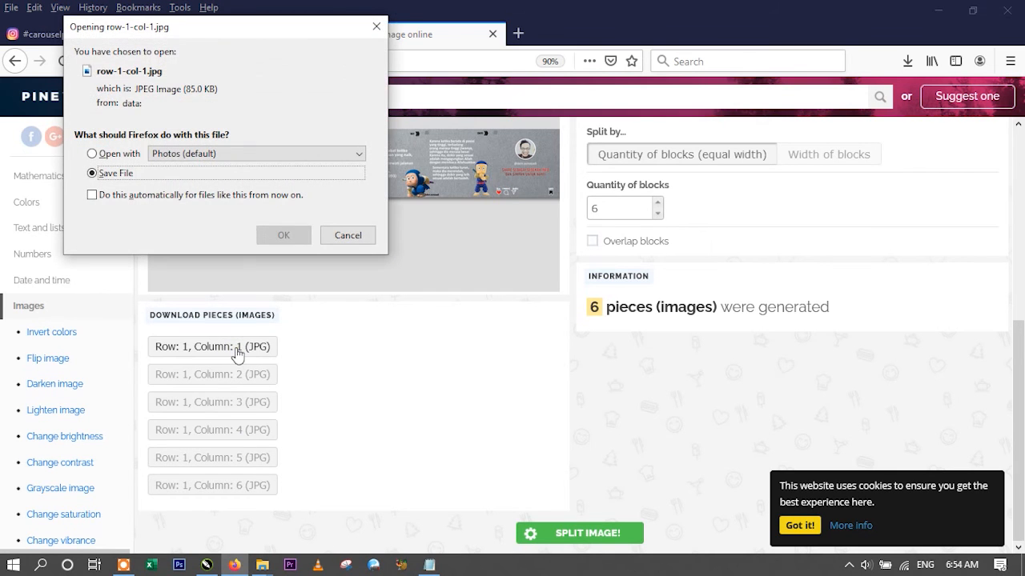
{"action": "left_click", "coordinate": [284, 236]}
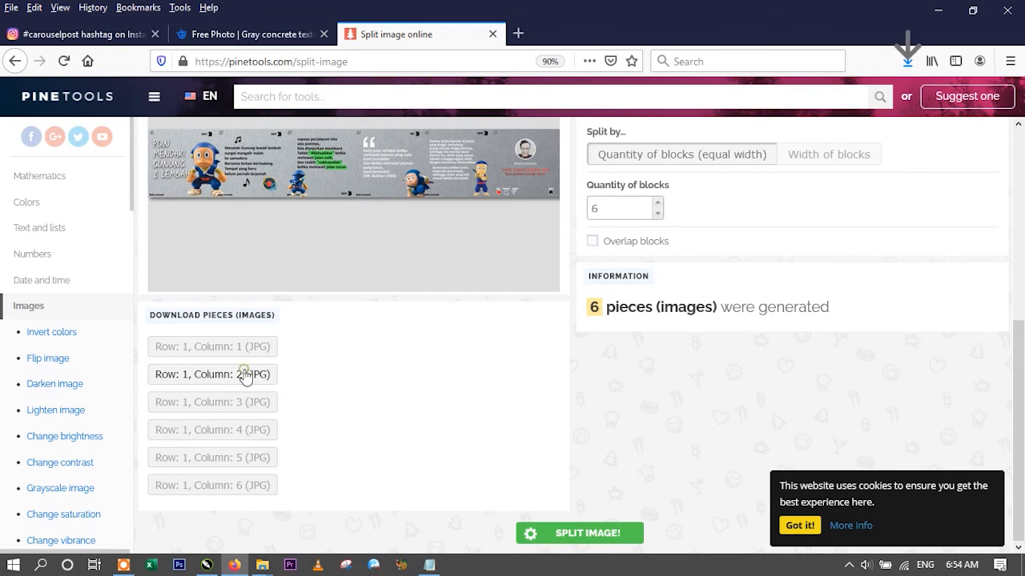
{"action": "left_click", "coordinate": [246, 376]}
{"action": "left_click", "coordinate": [284, 235]}
{"action": "left_click", "coordinate": [216, 403]}
{"action": "left_click", "coordinate": [284, 235]}
{"action": "left_click", "coordinate": [241, 430]}
{"action": "left_click", "coordinate": [284, 236]}
{"action": "left_click", "coordinate": [254, 458]}
{"action": "left_click", "coordinate": [284, 233]}
{"action": "left_click", "coordinate": [206, 486]}
{"action": "left_click", "coordinate": [290, 239]}
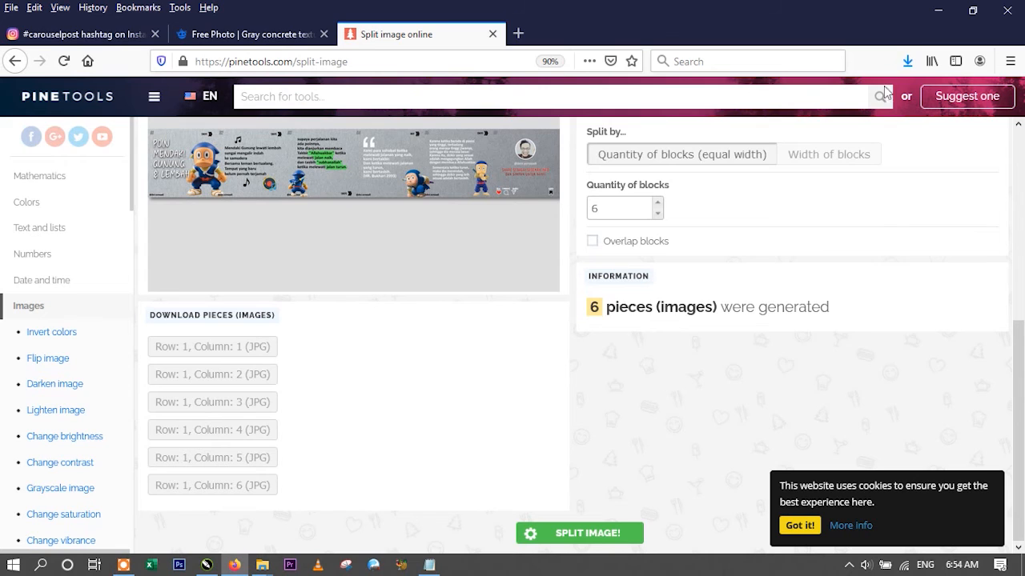
- Show the downloaded pieces in the Downloads folder and select all six row-1 slide images
{"action": "left_click", "coordinate": [907, 61]}
{"action": "left_click", "coordinate": [898, 97]}
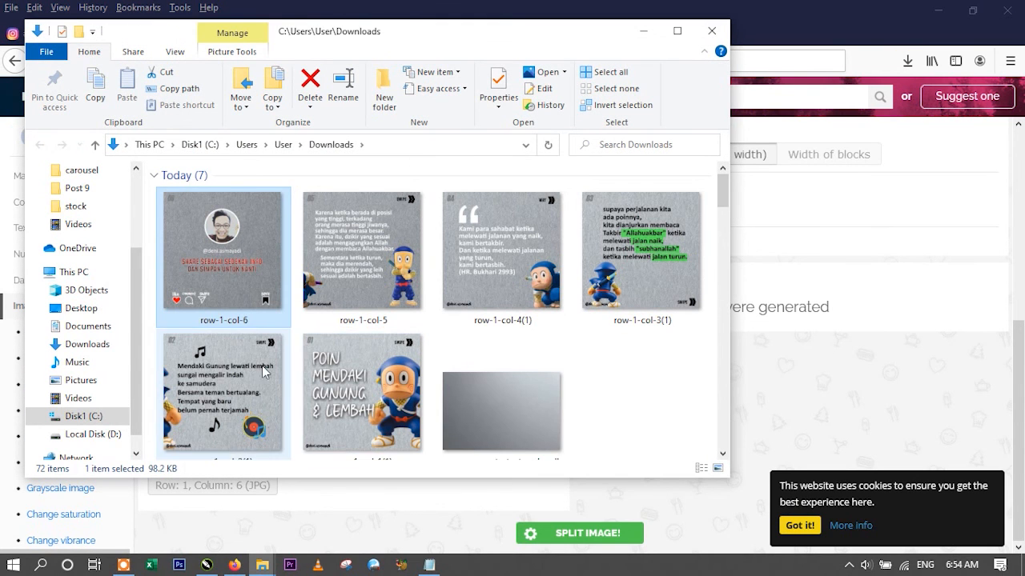
{"action": "left_click", "coordinate": [350, 413]}
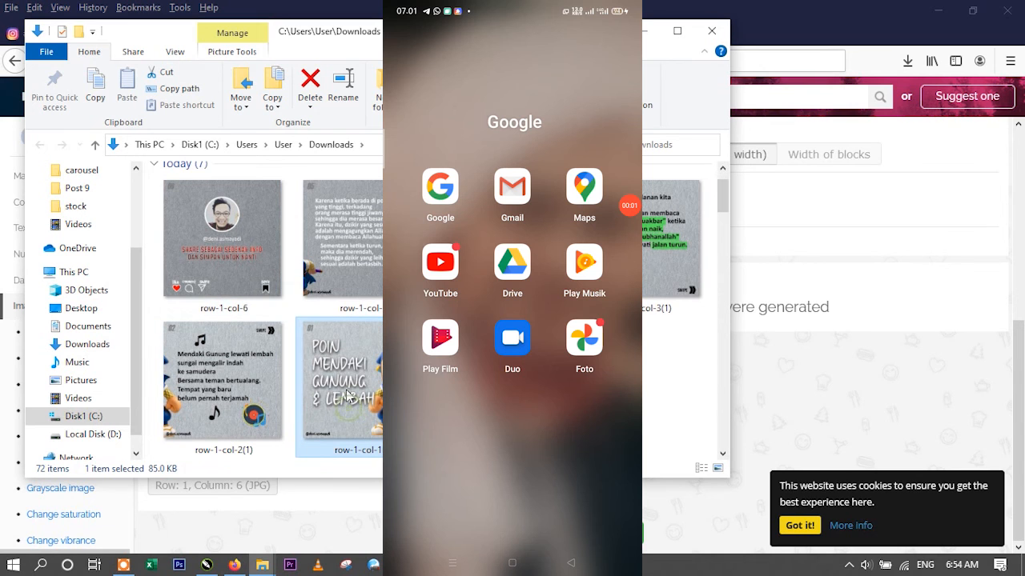
{"action": "left_click", "coordinate": [260, 260], "text": "shift"}
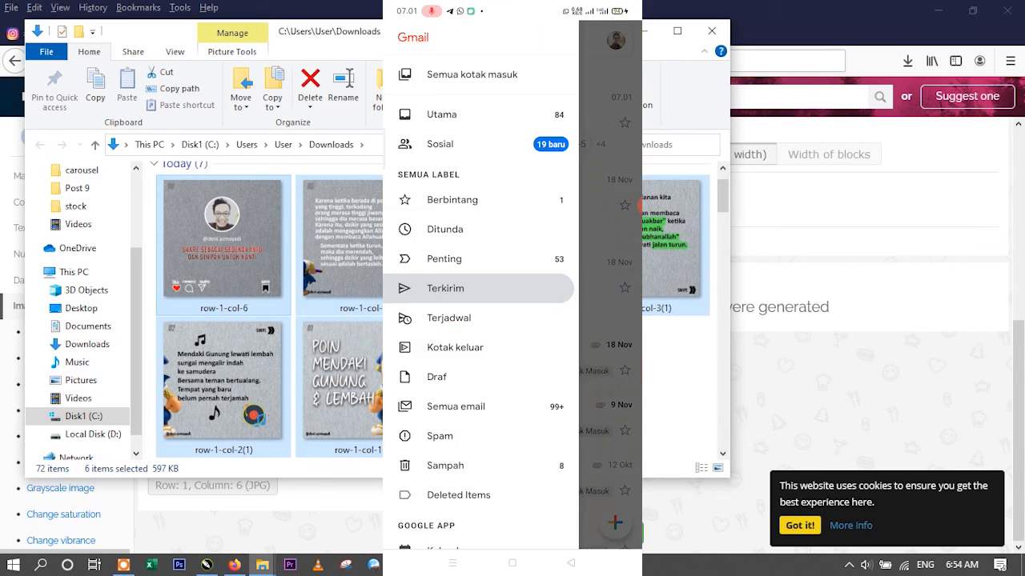